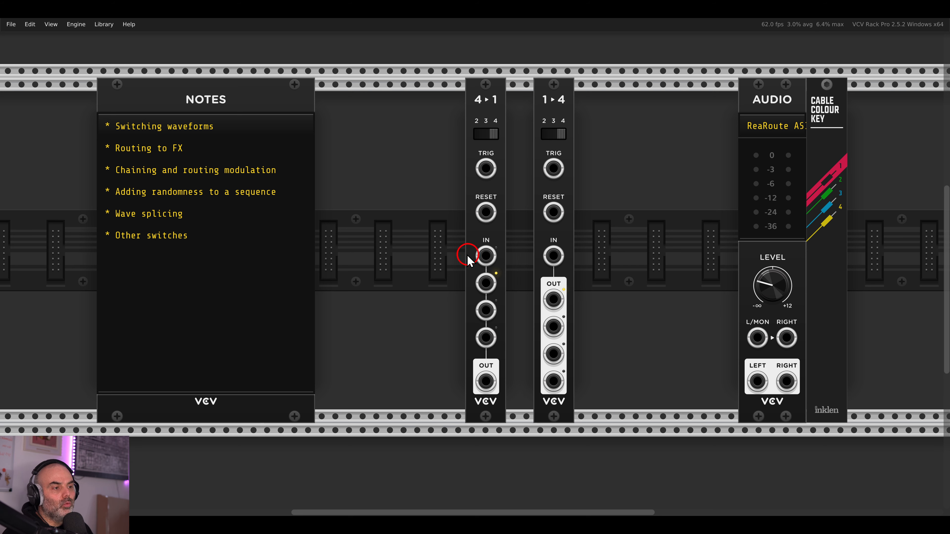
{"action": "mouse_move", "coordinate": [478, 239]}
{"action": "left_mouse_down"}
{"action": "mouse_move", "coordinate": [450, 262]}
{"action": "mouse_move", "coordinate": [514, 363]}
{"action": "mouse_move", "coordinate": [504, 363]}
{"action": "left_mouse_up"}
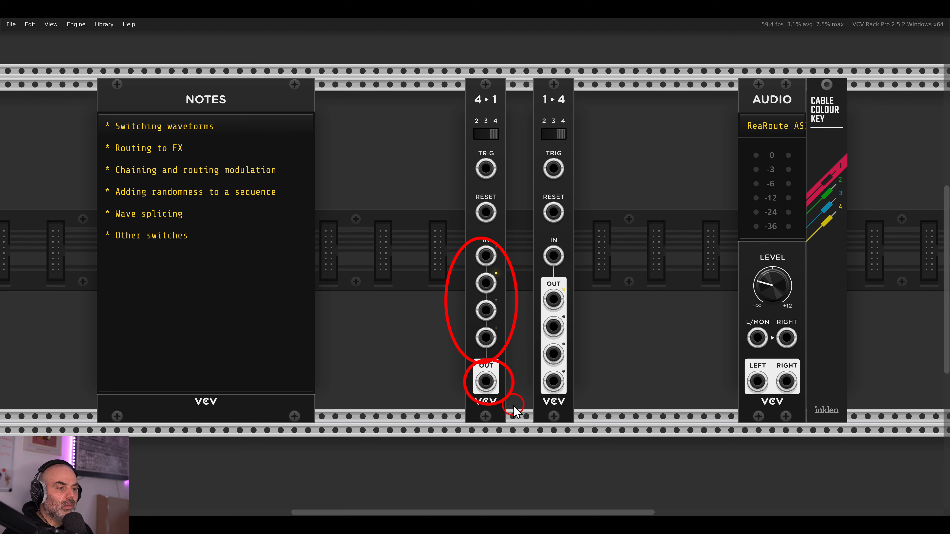
{"action": "key", "text": "Escape"}
{"action": "mouse_move", "coordinate": [528, 242]}
{"action": "left_mouse_down"}
{"action": "mouse_move", "coordinate": [539, 266]}
{"action": "mouse_move", "coordinate": [579, 250]}
{"action": "left_mouse_up"}
{"action": "mouse_move", "coordinate": [559, 285]}
{"action": "left_mouse_down"}
{"action": "mouse_move", "coordinate": [529, 295]}
{"action": "mouse_move", "coordinate": [590, 412]}
{"action": "left_mouse_up"}
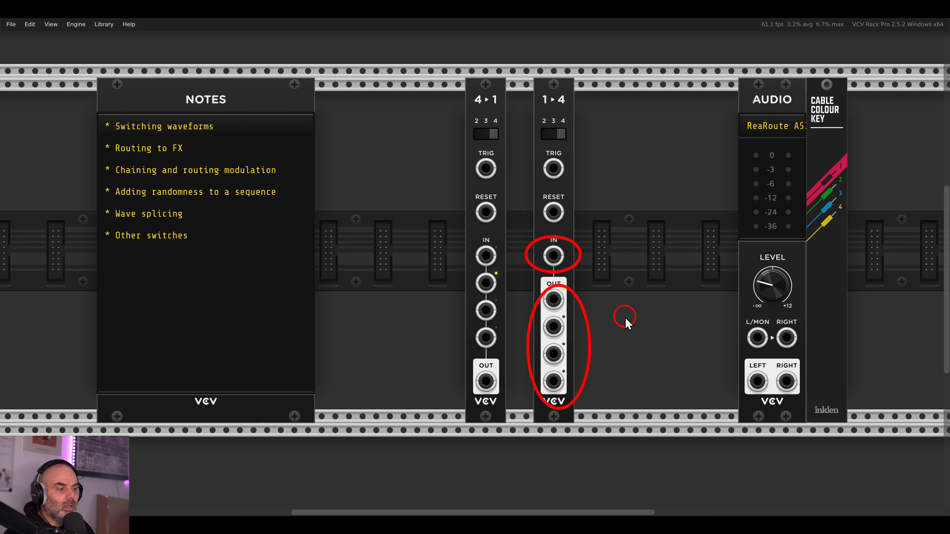
{"action": "key", "text": "Escape"}
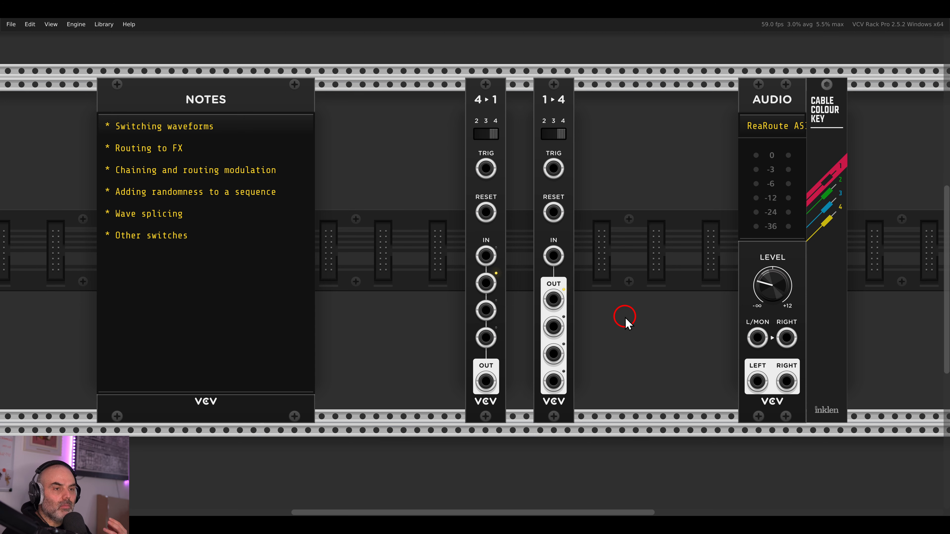
Move the Notes module aside and add a VCO between it and the 4→1 switch
{"action": "scroll", "coordinate": [449, 100], "scroll_direction": "left", "scroll_amount": 5}
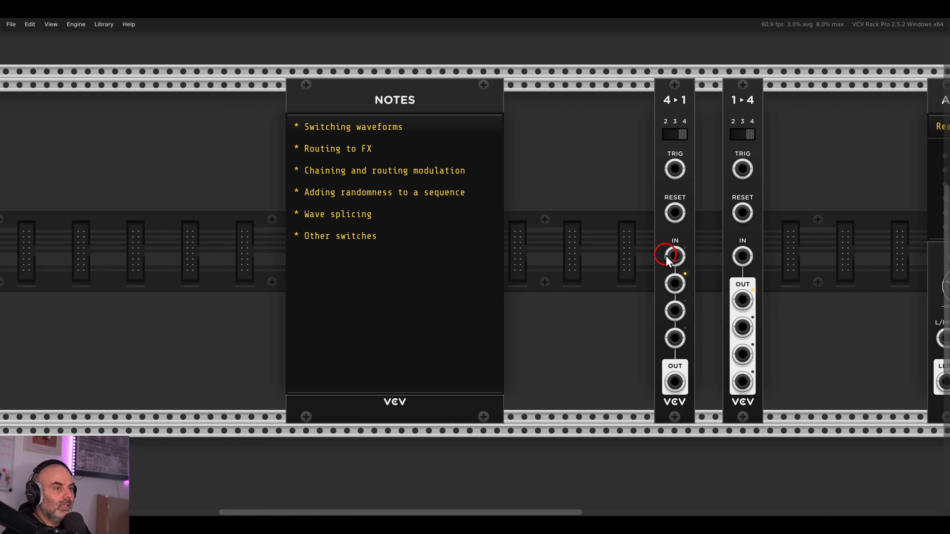
{"action": "left_click_drag", "start_coordinate": [479, 101], "coordinate": [301, 105]}
{"action": "right_click", "coordinate": [419, 147]}
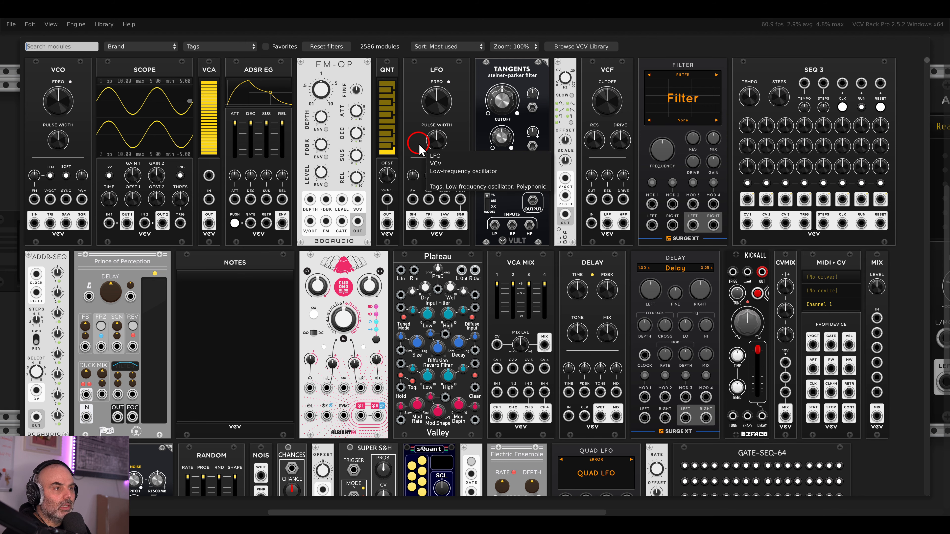
{"action": "left_click", "coordinate": [70, 90]}
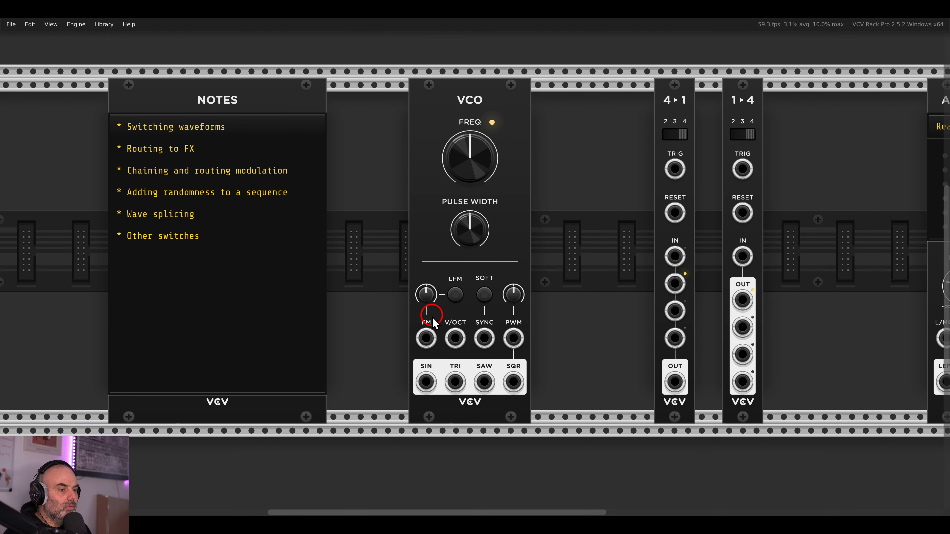
{"action": "left_click_drag", "start_coordinate": [398, 359], "coordinate": [559, 418]}
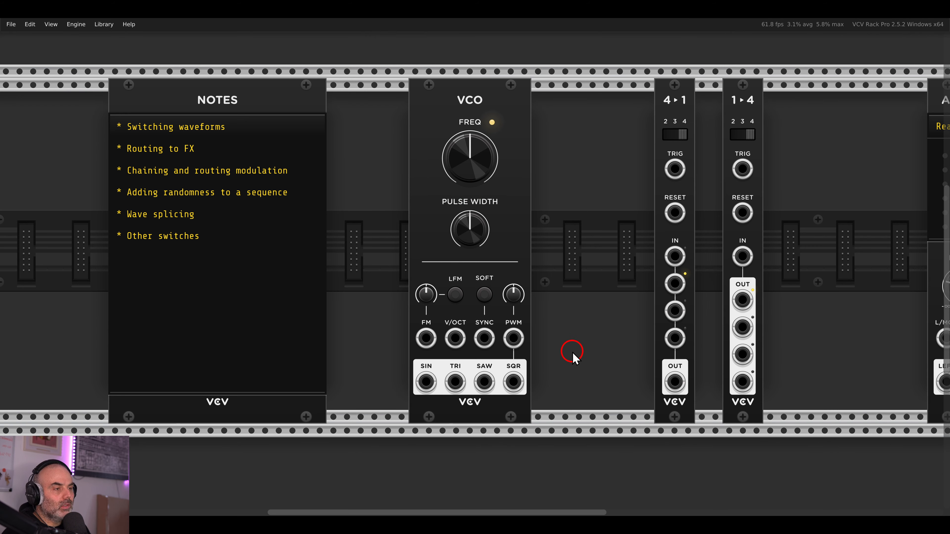
Move the 4→1 switch closer to the VCO and patch the VCO's sine, triangle, saw and square outputs into its four inputs
{"action": "scroll", "coordinate": [572, 356], "scroll_direction": "down", "scroll_amount": 2}
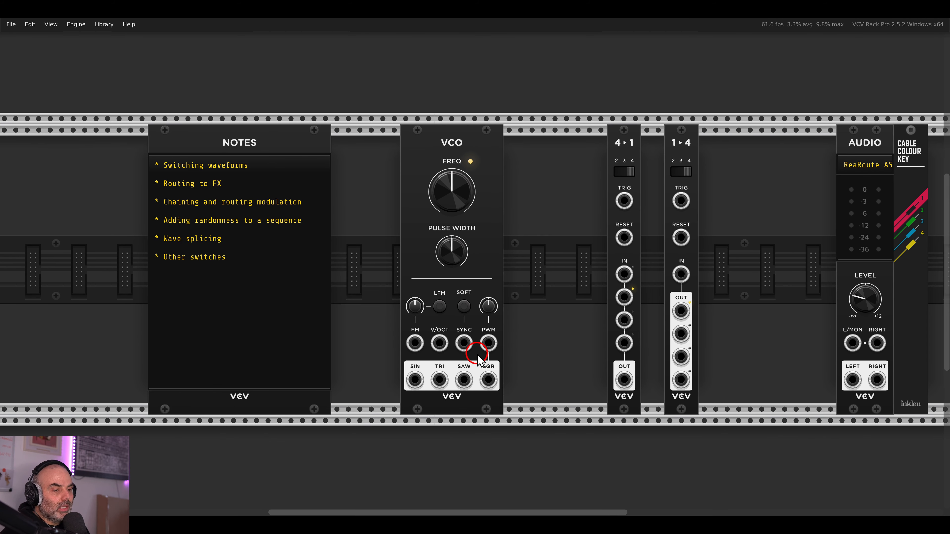
{"action": "left_click_drag", "start_coordinate": [618, 145], "coordinate": [568, 152]}
{"action": "mouse_move", "coordinate": [541, 252]}
{"action": "left_mouse_down"}
{"action": "mouse_move", "coordinate": [539, 267]}
{"action": "mouse_move", "coordinate": [600, 365]}
{"action": "left_mouse_up"}
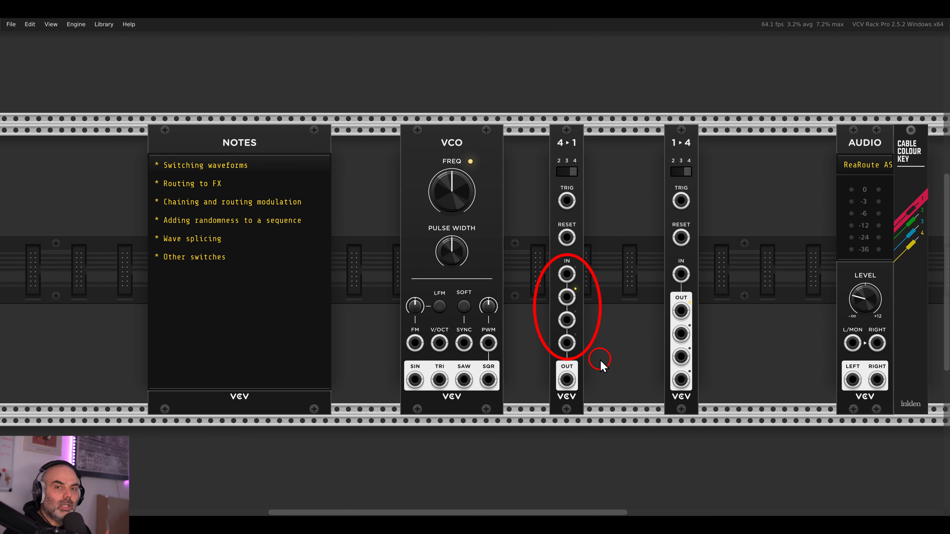
{"action": "key", "text": "Escape"}
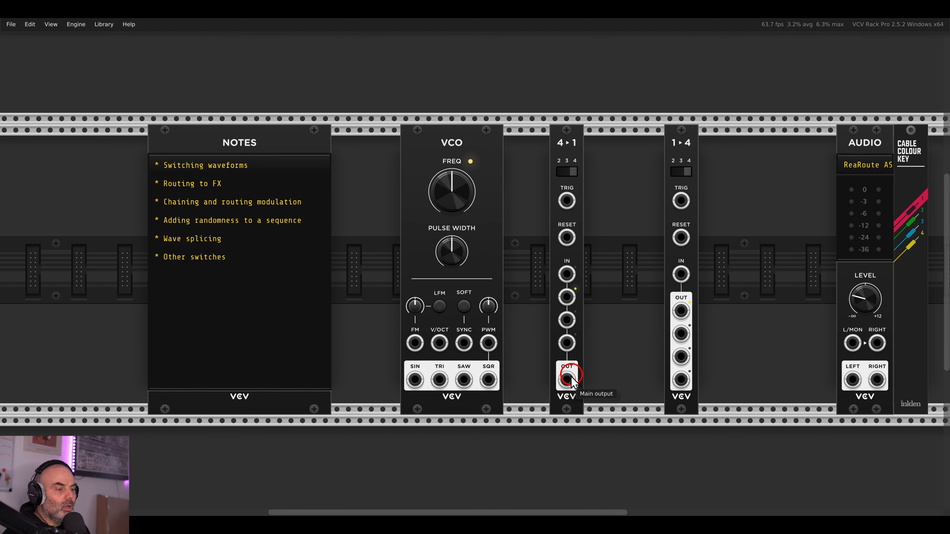
{"action": "left_click_drag", "start_coordinate": [415, 380], "coordinate": [566, 296]}
{"action": "left_click_drag", "start_coordinate": [463, 379], "coordinate": [567, 343]}
{"action": "left_click", "coordinate": [640, 169]}
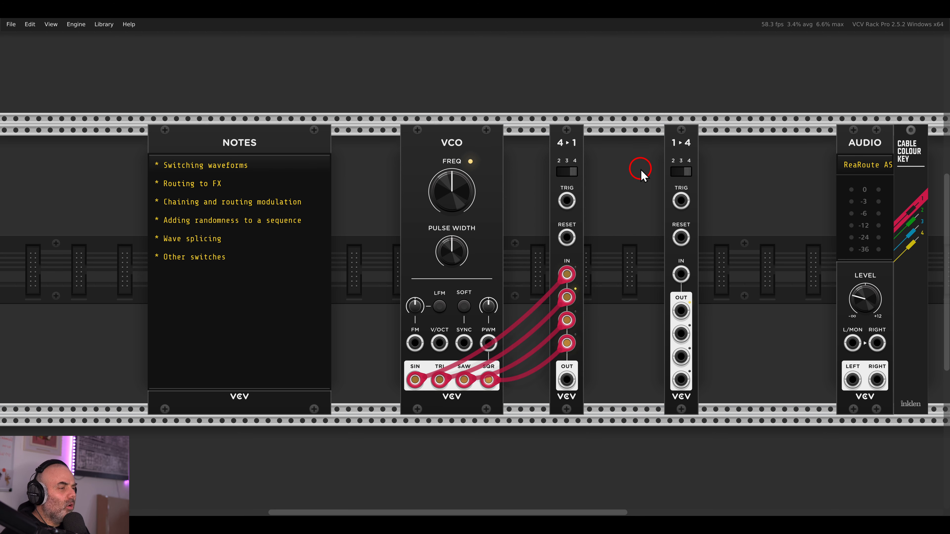
Move the 1→4 switch up to the row above and add a VCF beside the 4→1 switch
{"action": "left_click_drag", "start_coordinate": [679, 147], "coordinate": [641, 212]}
{"action": "right_click", "coordinate": [658, 234]}
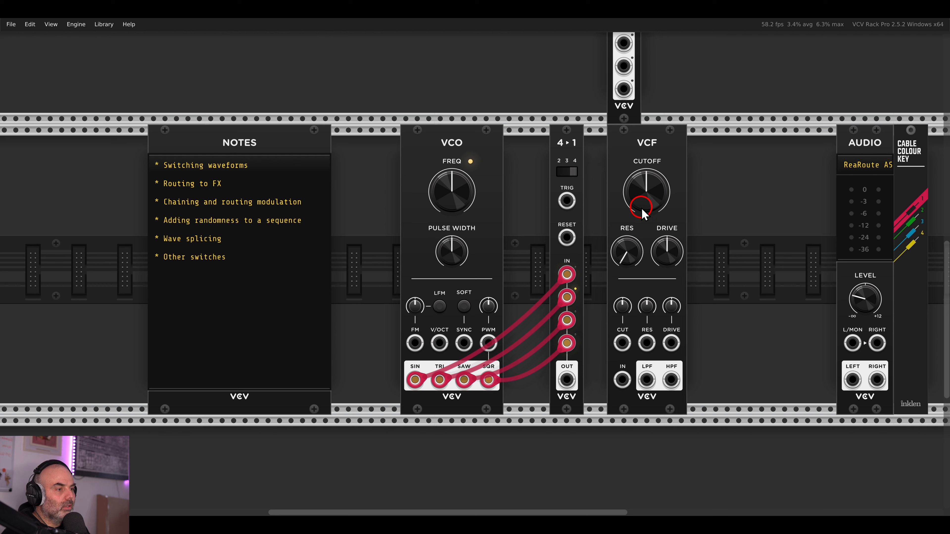
Patch the 4→1 output through the VCF's low-pass output to the audio module's L/MON input, and raise the filter cutoff
{"action": "left_click_drag", "start_coordinate": [566, 380], "coordinate": [852, 343]}
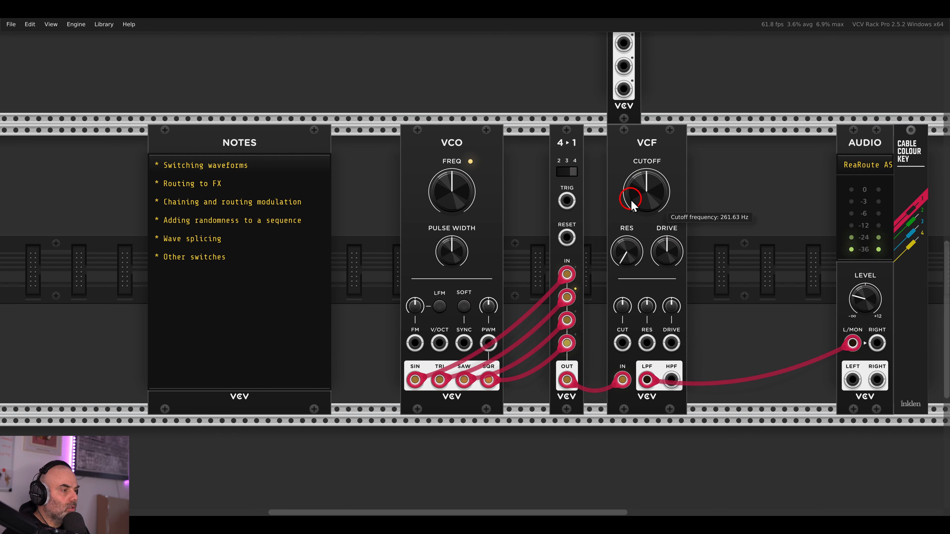
{"action": "left_click_drag", "start_coordinate": [632, 205], "coordinate": [630, 172]}
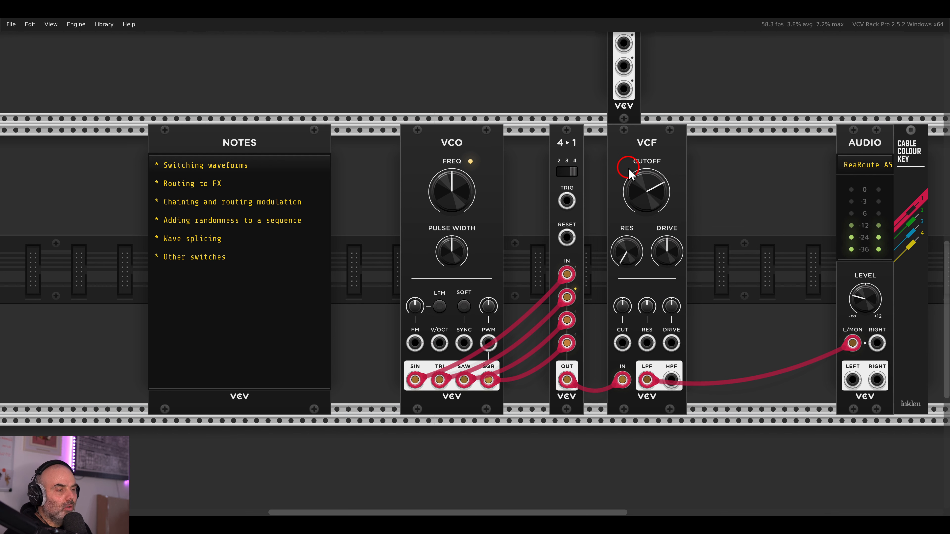
Move the VCO closer to the 4→1 switch
{"action": "scroll", "coordinate": [594, 180], "scroll_direction": "up", "scroll_amount": 1}
{"action": "scroll", "coordinate": [550, 209], "scroll_direction": "up", "scroll_amount": 1}
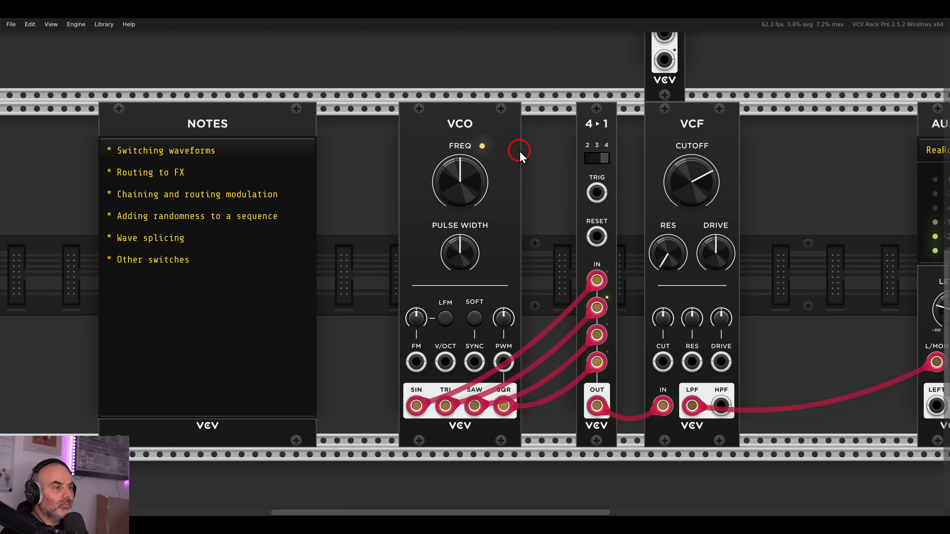
{"action": "left_click_drag", "start_coordinate": [518, 153], "coordinate": [558, 149]}
Make room beside the Notes module for an LFO and patch its square output to the 4→1 switch's TRIG input
{"action": "scroll", "coordinate": [493, 180], "scroll_direction": "down", "scroll_amount": 1}
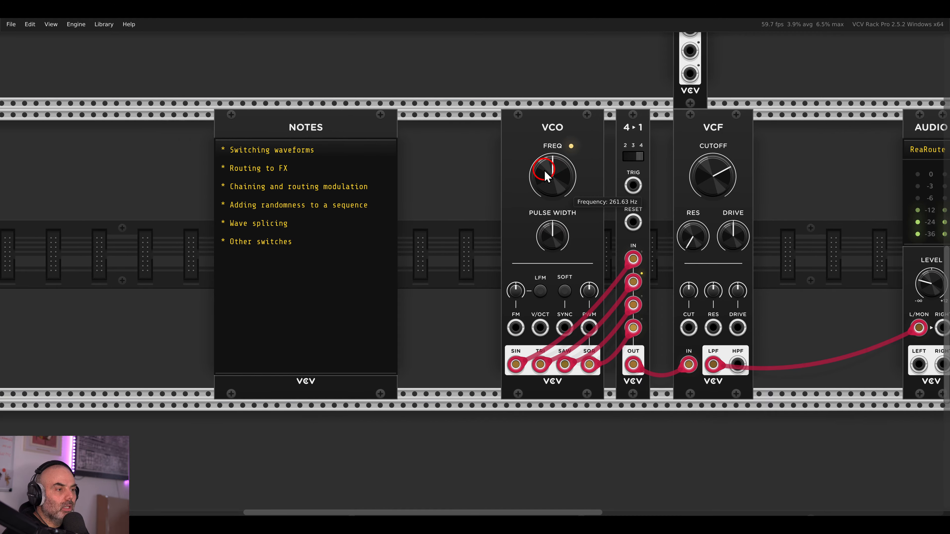
{"action": "left_click_drag", "start_coordinate": [388, 123], "coordinate": [264, 129]}
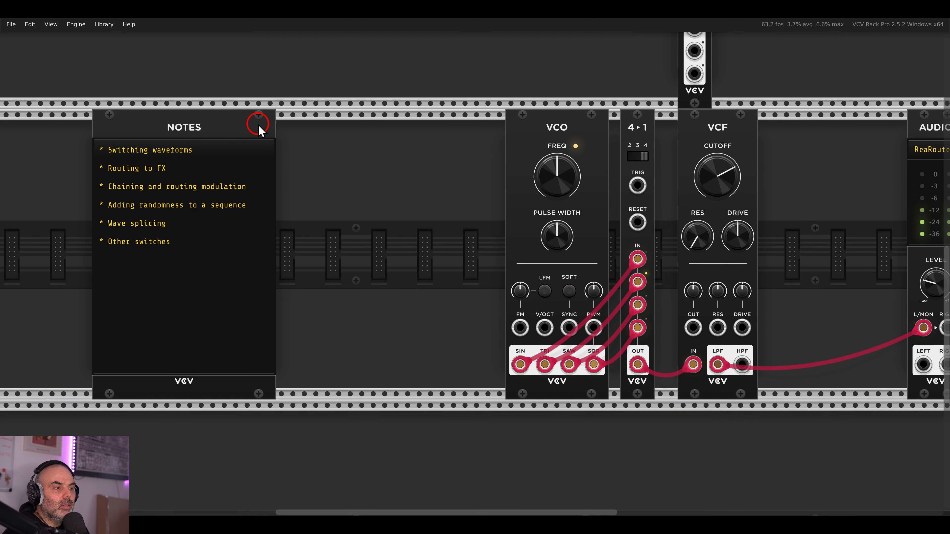
{"action": "right_click", "coordinate": [318, 161]}
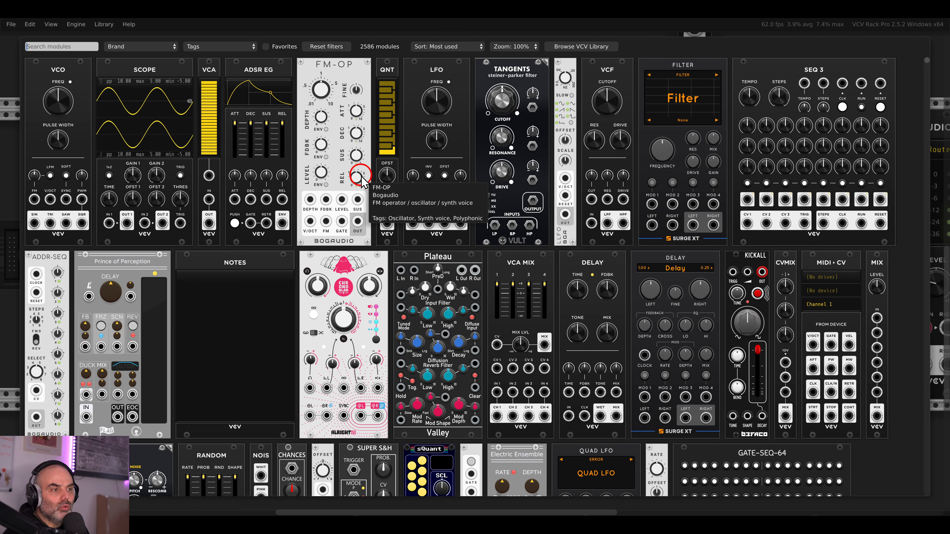
{"action": "left_click", "coordinate": [426, 89]}
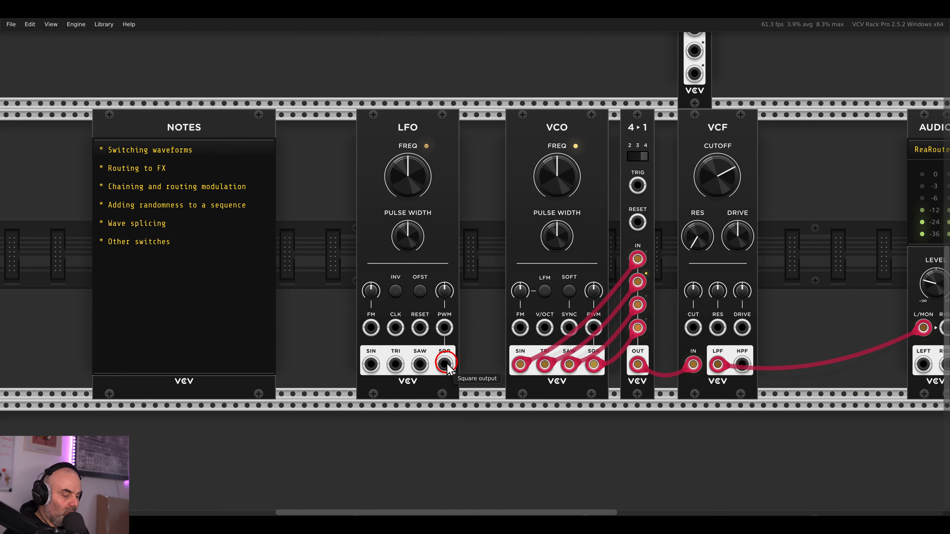
{"action": "left_click_drag", "start_coordinate": [445, 364], "coordinate": [637, 186]}
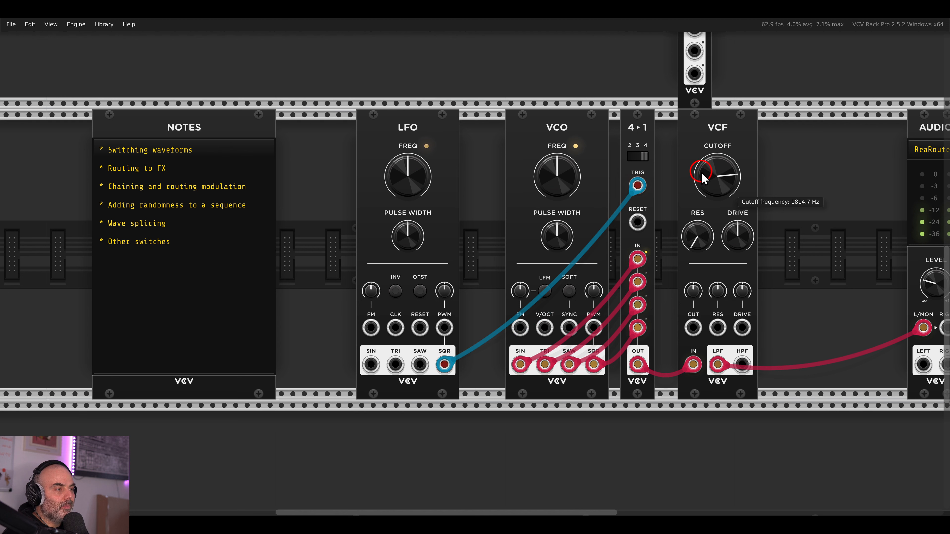
Raise the LFO frequency to about 5.5 Hz and the VCF cutoff to about 5408 Hz
{"action": "left_click_drag", "start_coordinate": [702, 172], "coordinate": [702, 155]}
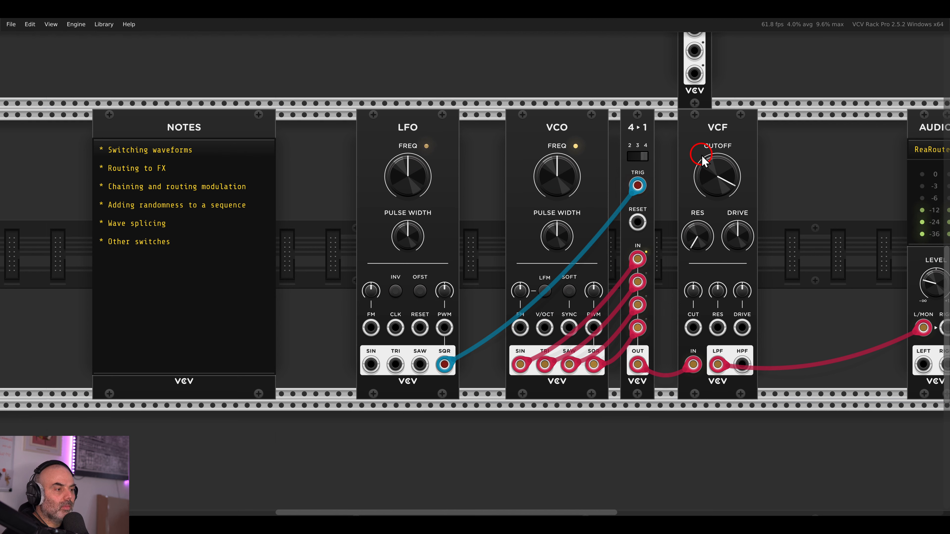
{"action": "left_click_drag", "start_coordinate": [415, 170], "coordinate": [415, 152]}
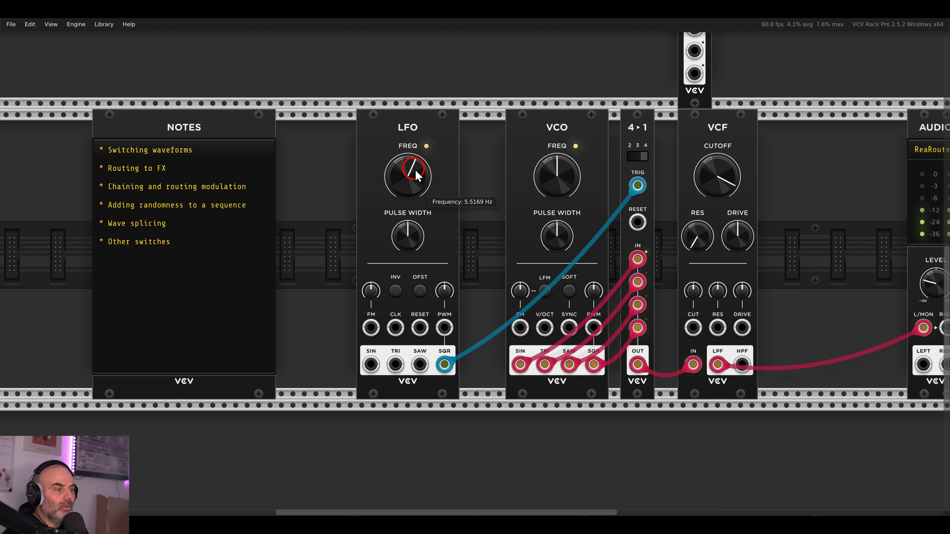
{"action": "mouse_move", "coordinate": [705, 172]}
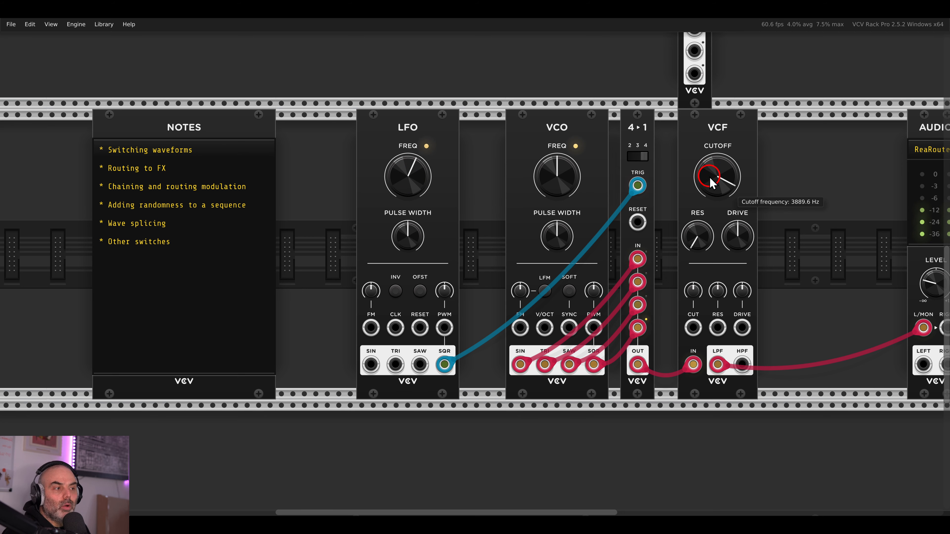
{"action": "left_click_drag", "start_coordinate": [710, 185], "coordinate": [618, 189]}
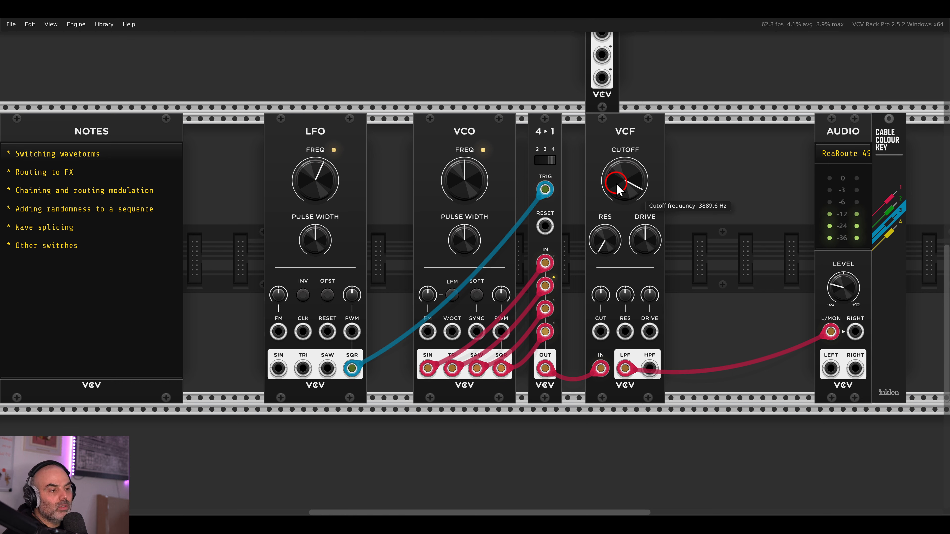
{"action": "left_click_drag", "start_coordinate": [618, 189], "coordinate": [615, 178]}
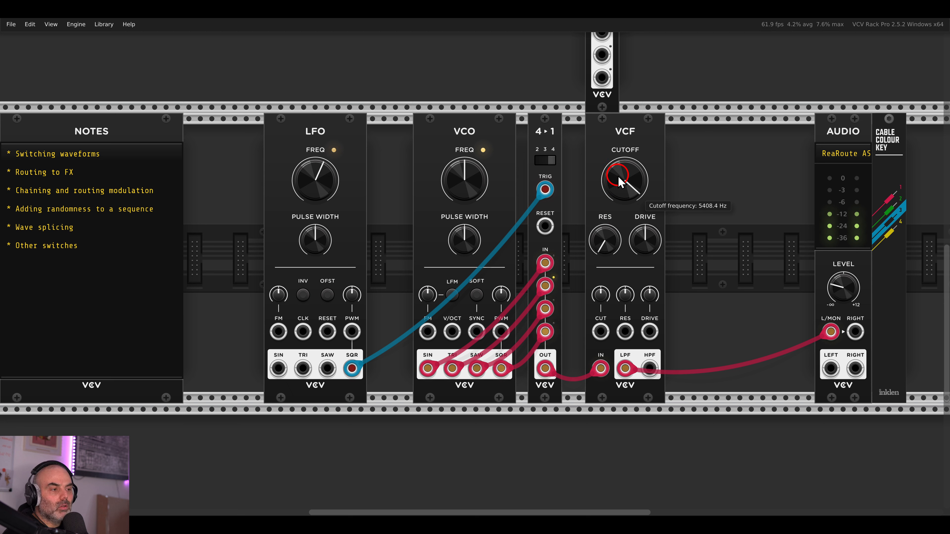
Enable De-click on the 4→1 switch and vary the VCF cutoff to compare the sound
{"action": "left_click_drag", "start_coordinate": [619, 177], "coordinate": [619, 209]}
{"action": "right_click", "coordinate": [547, 144]}
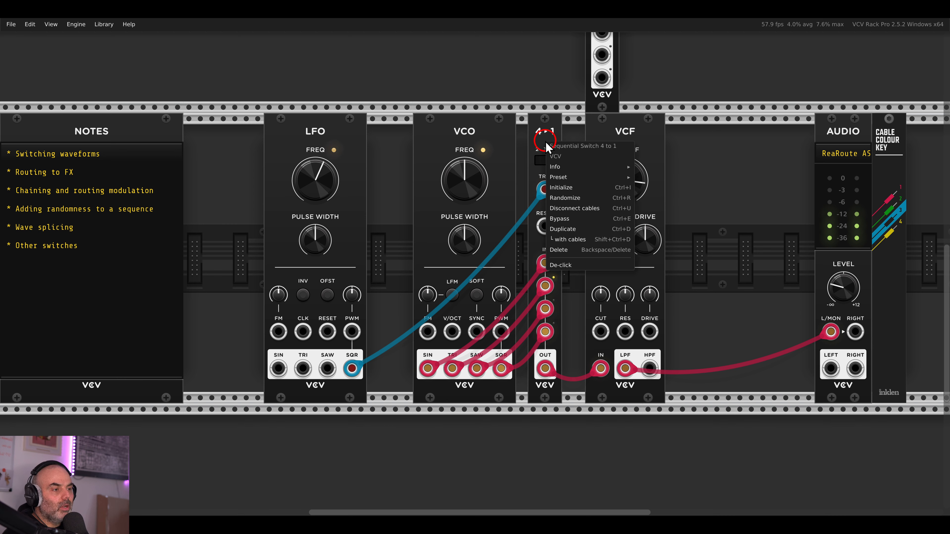
{"action": "left_click", "coordinate": [568, 265]}
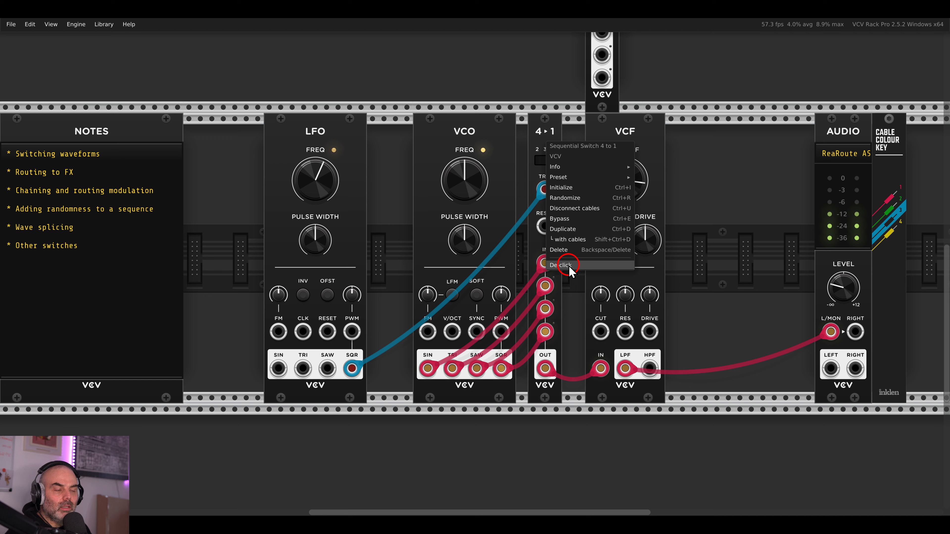
{"action": "left_click_drag", "start_coordinate": [608, 189], "coordinate": [610, 165]}
Turn off De-click on the 4→1 switch, and sweep the VCF cutoff down and partway back up
{"action": "right_click", "coordinate": [557, 135]}
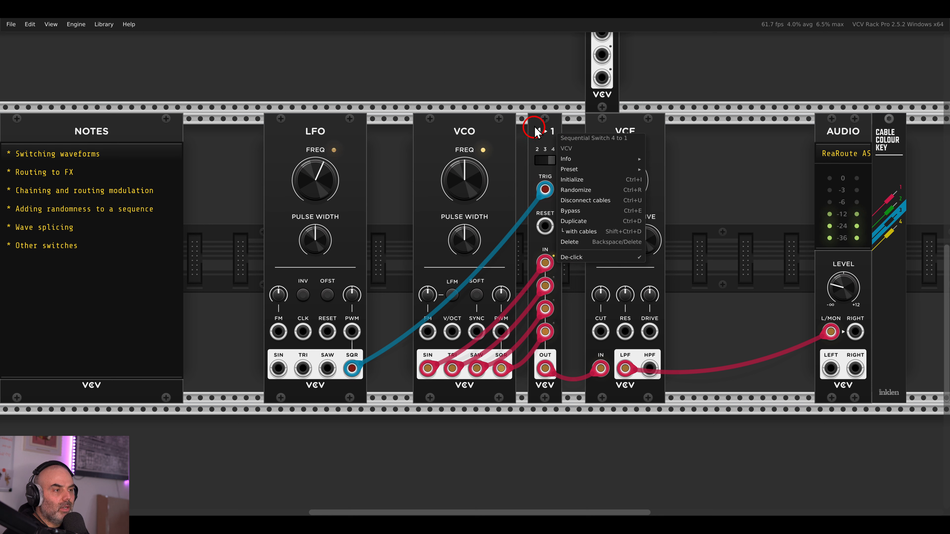
{"action": "left_click", "coordinate": [578, 259]}
{"action": "left_click_drag", "start_coordinate": [608, 173], "coordinate": [621, 237]}
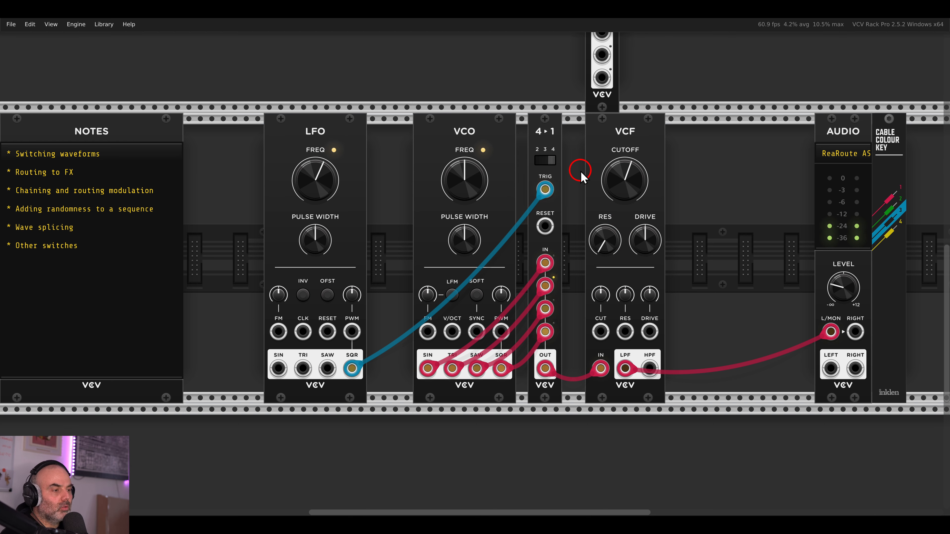
{"action": "left_click_drag", "start_coordinate": [610, 185], "coordinate": [606, 157]}
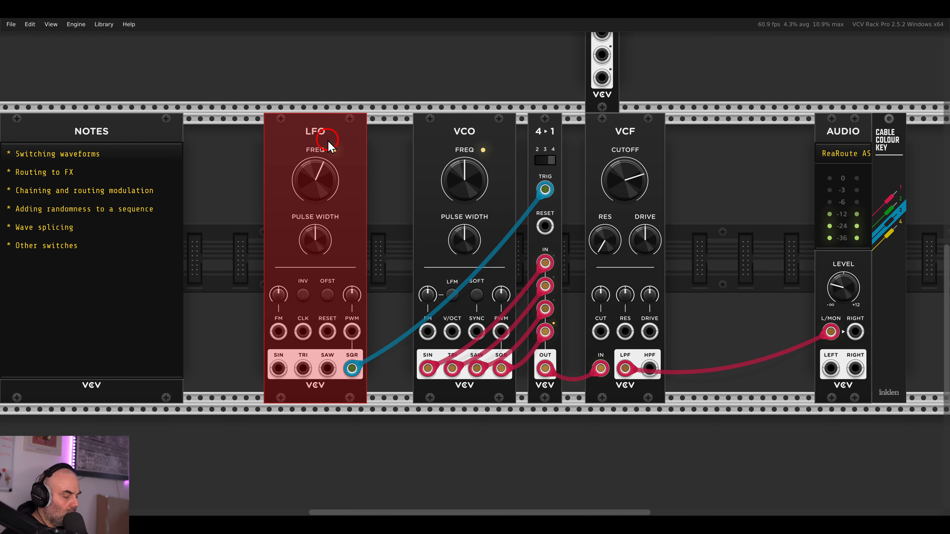
Delete the LFO and add a SEQ 3 sequencer between the Notes module and the VCO, shifting Notes to make room
{"action": "key", "text": "Delete"}
{"action": "scroll", "coordinate": [324, 142], "scroll_direction": "down", "scroll_amount": 3, "text": "ctrl"}
{"action": "left_click_drag", "start_coordinate": [371, 191], "coordinate": [572, 187]}
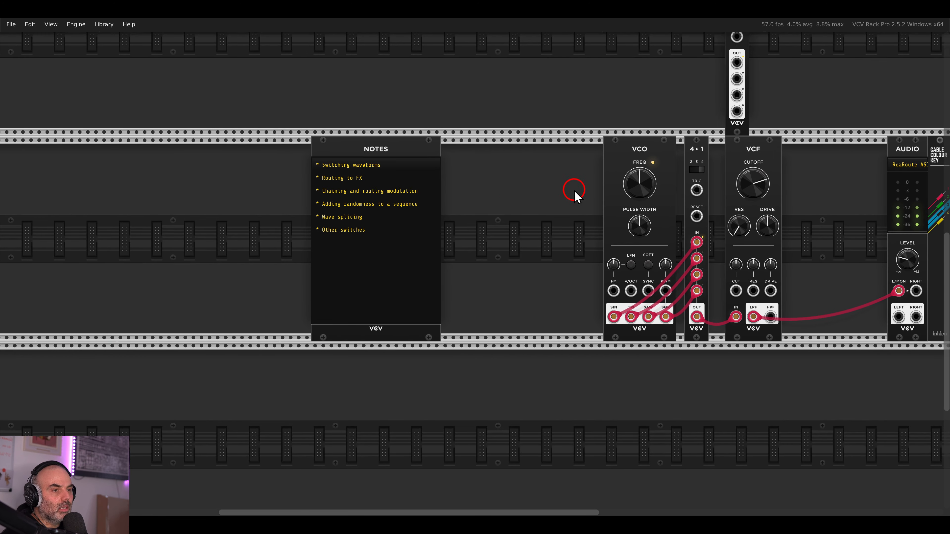
{"action": "left_click_drag", "start_coordinate": [441, 141], "coordinate": [335, 154]}
{"action": "right_click", "coordinate": [334, 154]}
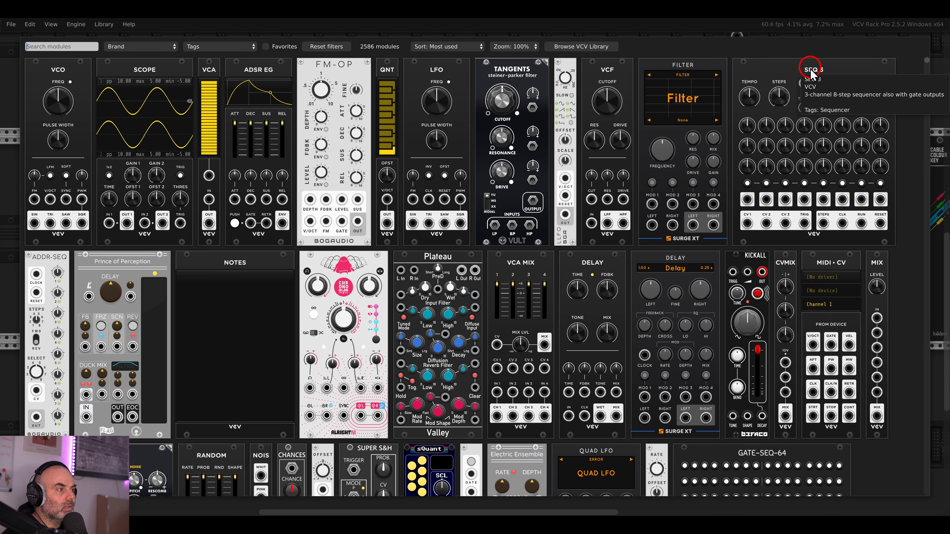
{"action": "left_click_drag", "start_coordinate": [813, 68], "coordinate": [461, 165]}
Patch SEQ 3's trigger output to the 4→1 switch's TRIG input and its reset output to the switch's RESET input
{"action": "scroll", "coordinate": [588, 233], "scroll_direction": "up", "scroll_amount": 2, "text": "ctrl"}
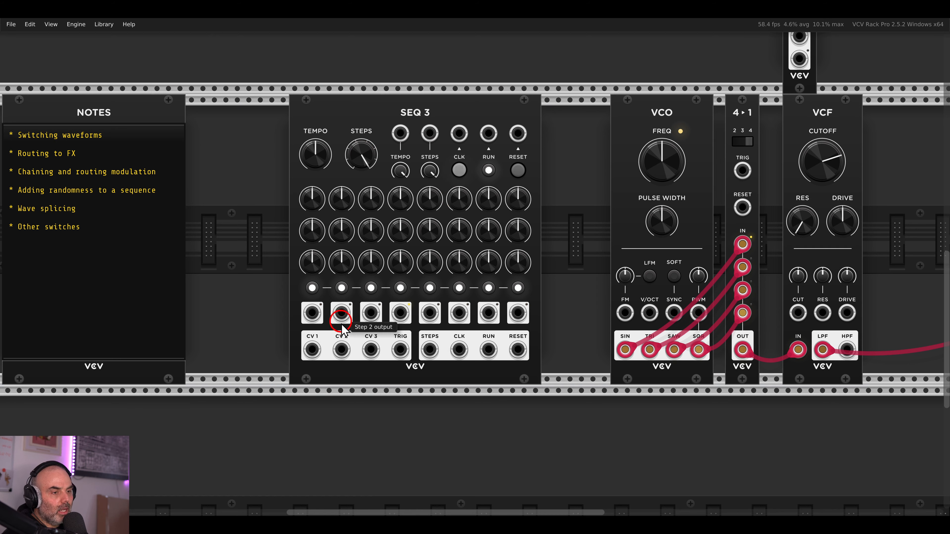
{"action": "left_click_drag", "start_coordinate": [400, 349], "coordinate": [742, 170]}
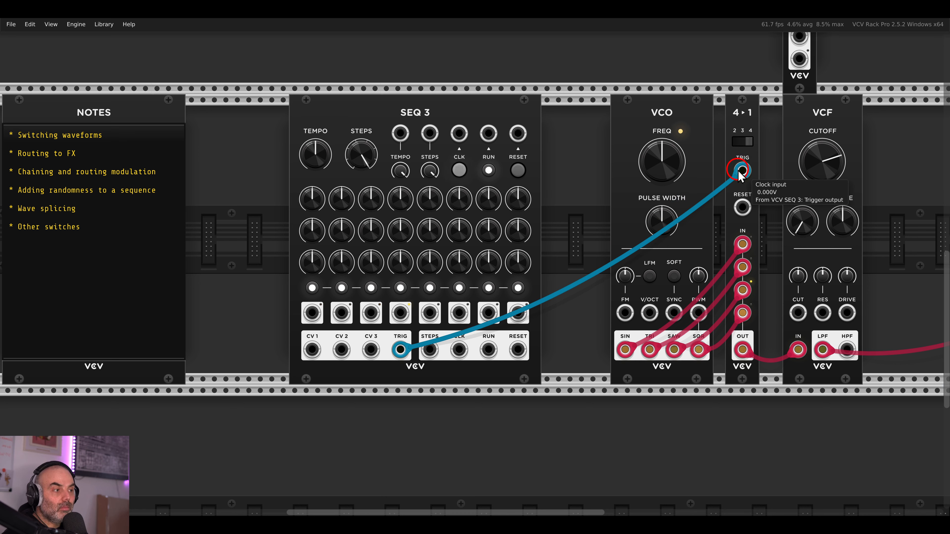
{"action": "left_click_drag", "start_coordinate": [741, 207], "coordinate": [525, 349]}
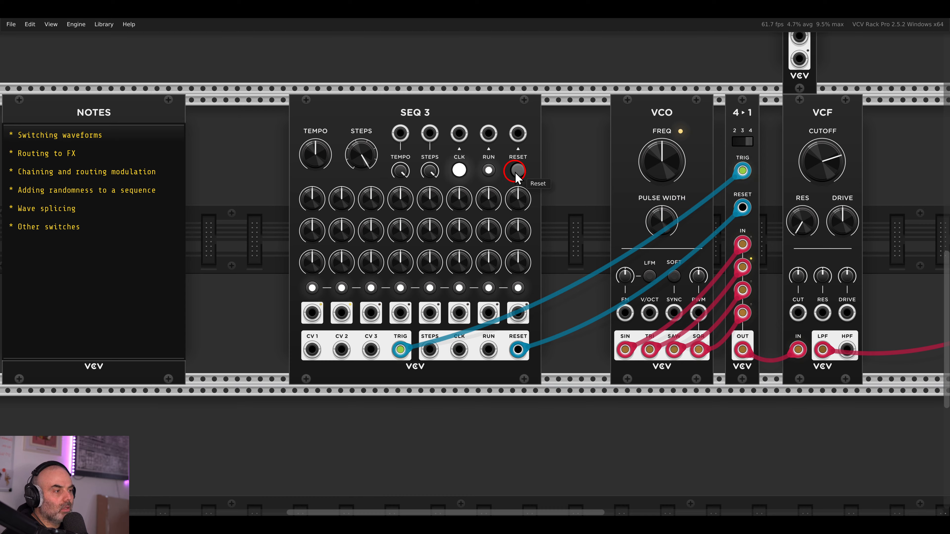
Raise SEQ 3's tempo and turn off its step 2, 4, 7 and 8 triggers
{"action": "left_click", "coordinate": [554, 187]}
{"action": "scroll", "coordinate": [557, 192], "scroll_direction": "right", "scroll_amount": 2}
{"action": "left_click_drag", "start_coordinate": [314, 137], "coordinate": [317, 142]}
{"action": "left_click_drag", "start_coordinate": [257, 145], "coordinate": [256, 117]}
{"action": "left_click", "coordinate": [284, 291]}
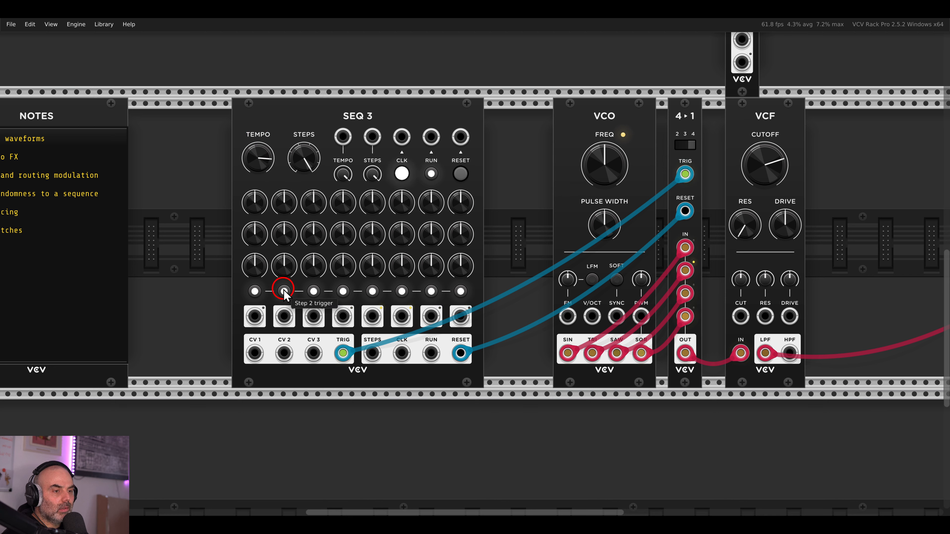
{"action": "left_click", "coordinate": [343, 291]}
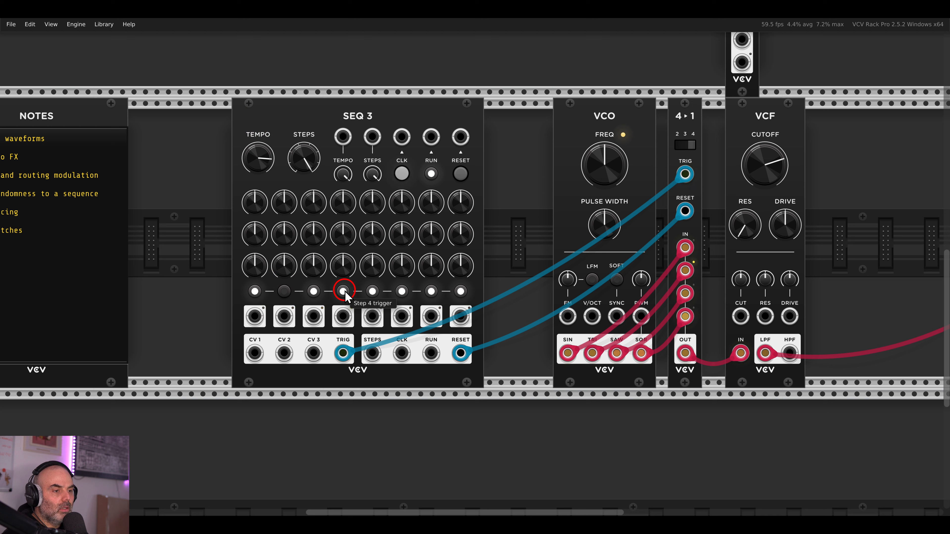
{"action": "left_click", "coordinate": [431, 292]}
{"action": "left_click", "coordinate": [460, 291]}
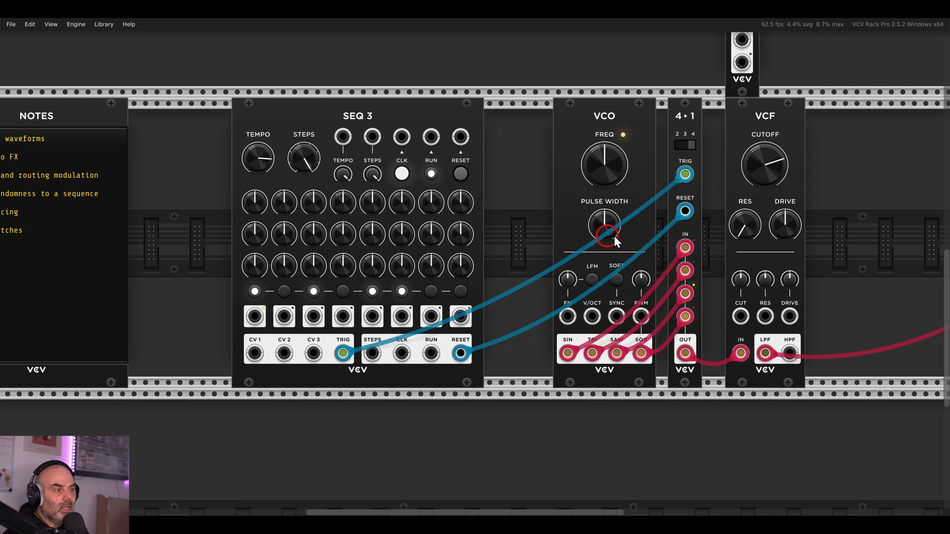
Lower the VCF cutoff to about 3100 Hz and turn SEQ 3's step 8 trigger on
{"action": "left_click_drag", "start_coordinate": [765, 170], "coordinate": [761, 153]}
{"action": "mouse_move", "coordinate": [696, 233]}
{"action": "left_mouse_down"}
{"action": "mouse_move", "coordinate": [669, 243]}
{"action": "mouse_move", "coordinate": [678, 322]}
{"action": "mouse_move", "coordinate": [709, 338]}
{"action": "left_mouse_up"}
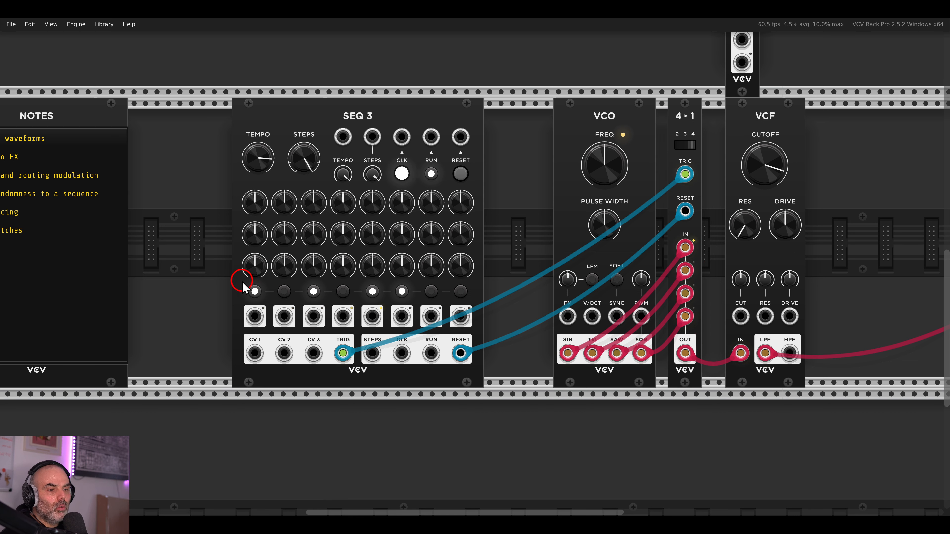
{"action": "mouse_move", "coordinate": [242, 280]}
{"action": "left_mouse_down"}
{"action": "mouse_move", "coordinate": [281, 308]}
{"action": "mouse_move", "coordinate": [434, 316]}
{"action": "left_mouse_up"}
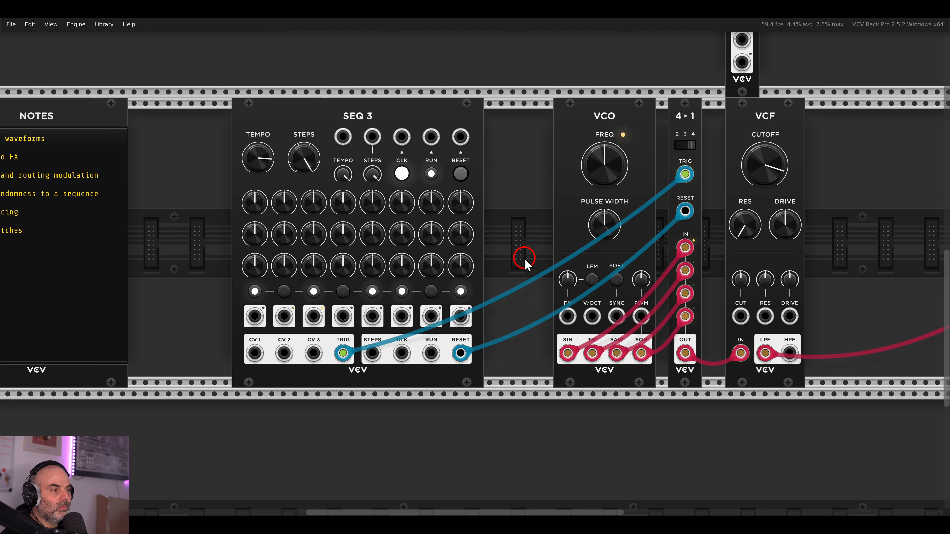
{"action": "left_click_drag", "start_coordinate": [524, 262], "coordinate": [596, 265]}
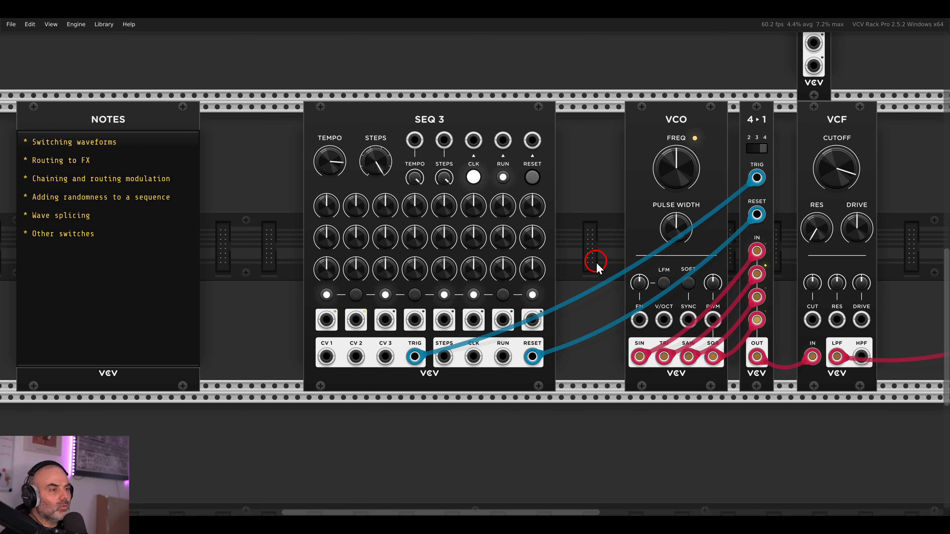
{"action": "left_click_drag", "start_coordinate": [856, 226], "coordinate": [855, 254]}
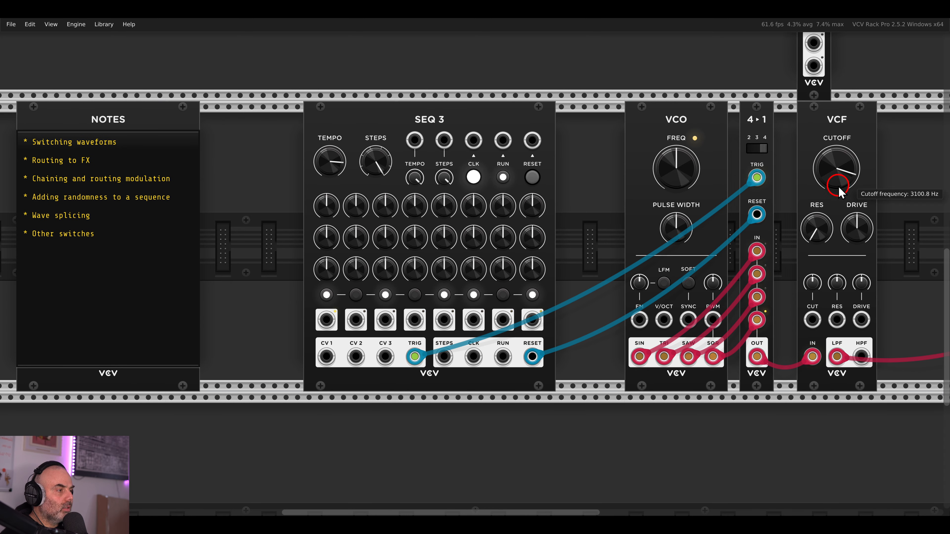
Move SEQ 3 directly beside Notes and add Venom's VCA Mix 4 Stereo between the VCF and the Audio module
{"action": "left_click_drag", "start_coordinate": [534, 120], "coordinate": [442, 115]}
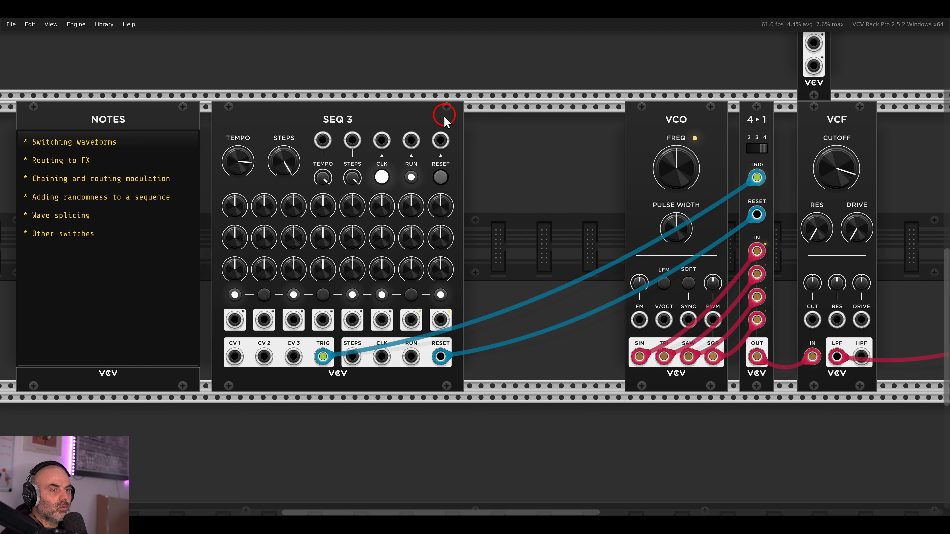
{"action": "left_click_drag", "start_coordinate": [523, 152], "coordinate": [479, 144]}
{"action": "scroll", "coordinate": [480, 146], "scroll_direction": "down", "scroll_amount": 2}
{"action": "scroll", "coordinate": [484, 148], "scroll_direction": "down", "scroll_amount": 2}
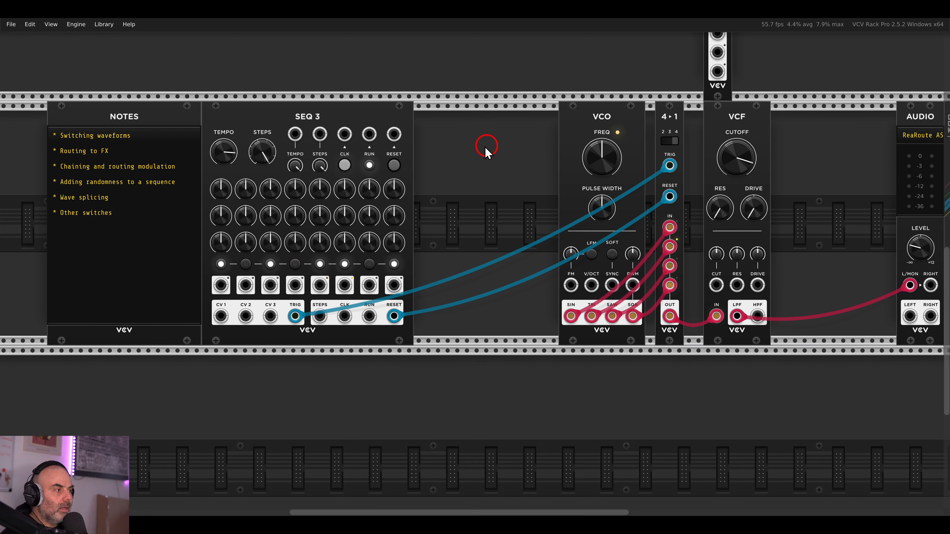
{"action": "right_click", "coordinate": [732, 159]}
{"action": "type", "text": "venom"}
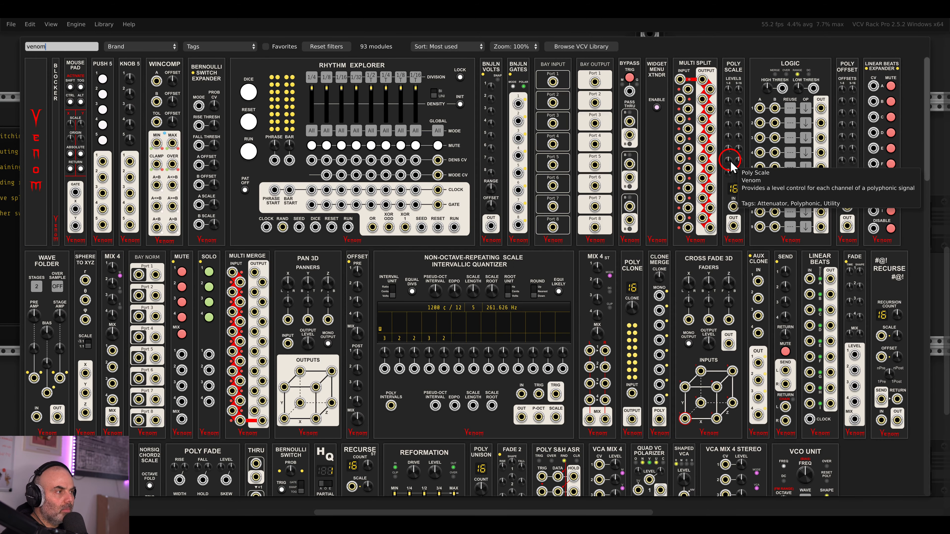
{"action": "type", "text": "mix"}
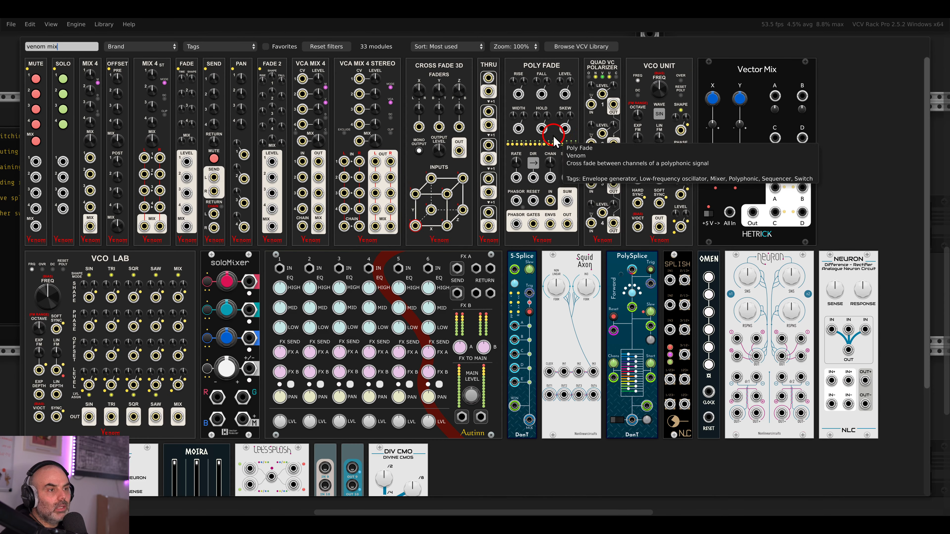
{"action": "left_click", "coordinate": [363, 65]}
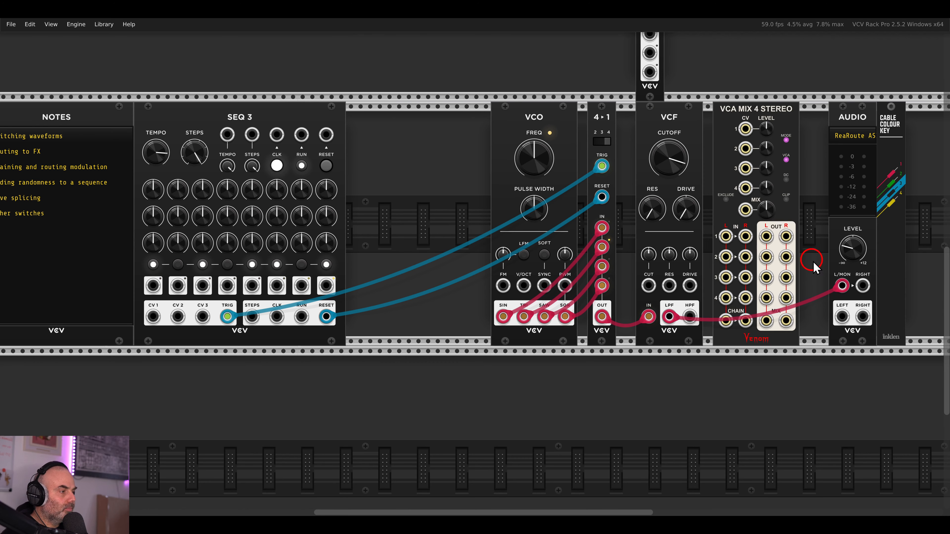
Route the VCF's LPF output through mixer channel 1 to both audio inputs, and shift SEQ 3 and Notes further from the VCO
{"action": "left_click_drag", "start_coordinate": [841, 286], "coordinate": [726, 236]}
{"action": "left_click_drag", "start_coordinate": [766, 320], "coordinate": [786, 321]}
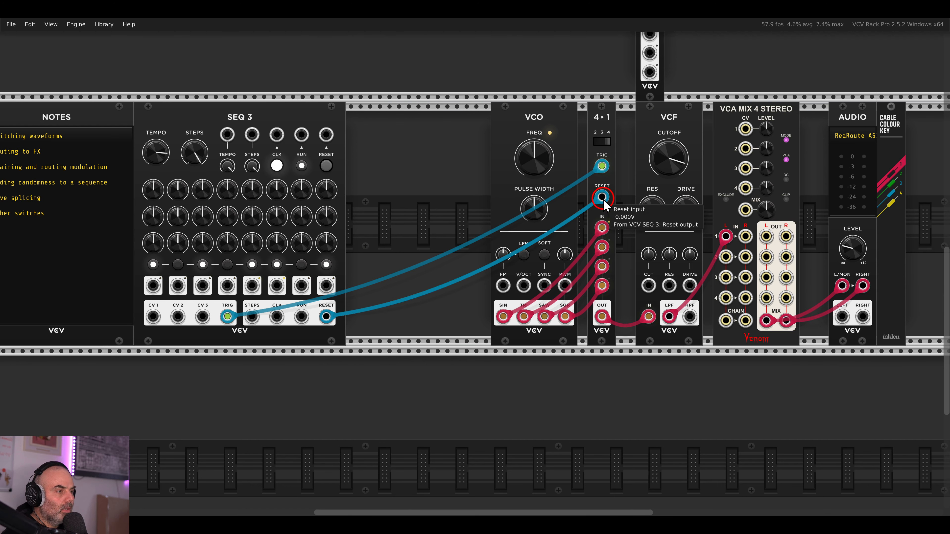
{"action": "scroll", "coordinate": [519, 206], "scroll_direction": "left", "scroll_amount": 3}
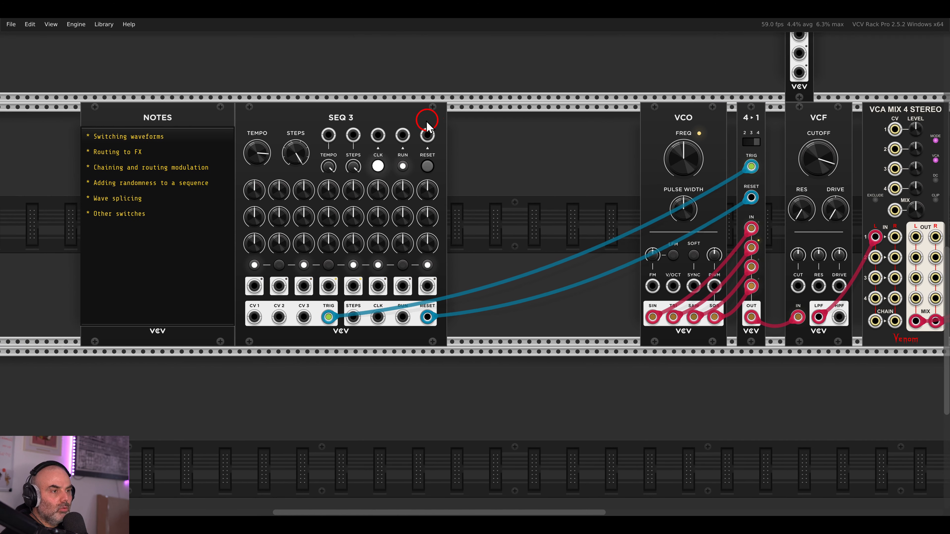
{"action": "left_click_drag", "start_coordinate": [427, 125], "coordinate": [378, 125]}
{"action": "key", "text": "ctrl+d"}
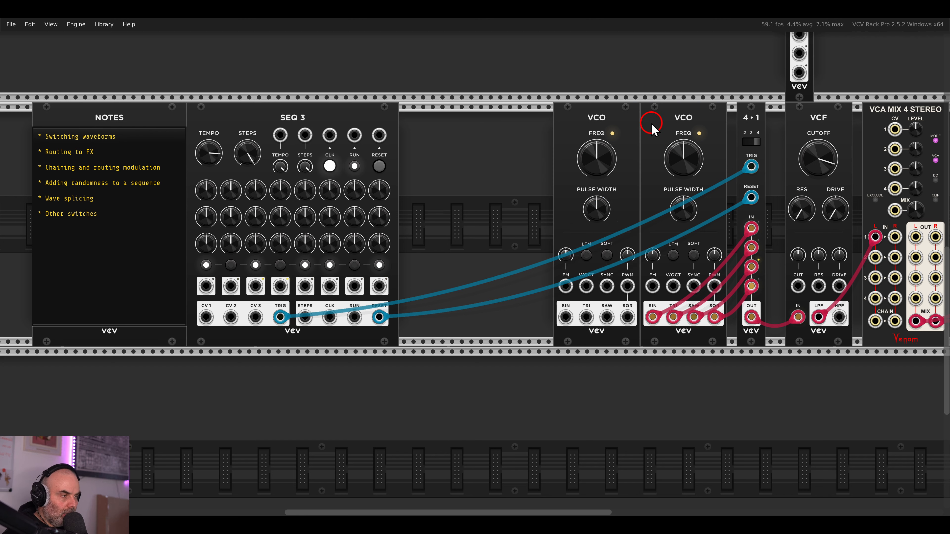
{"action": "left_click_drag", "start_coordinate": [620, 119], "coordinate": [551, 127]}
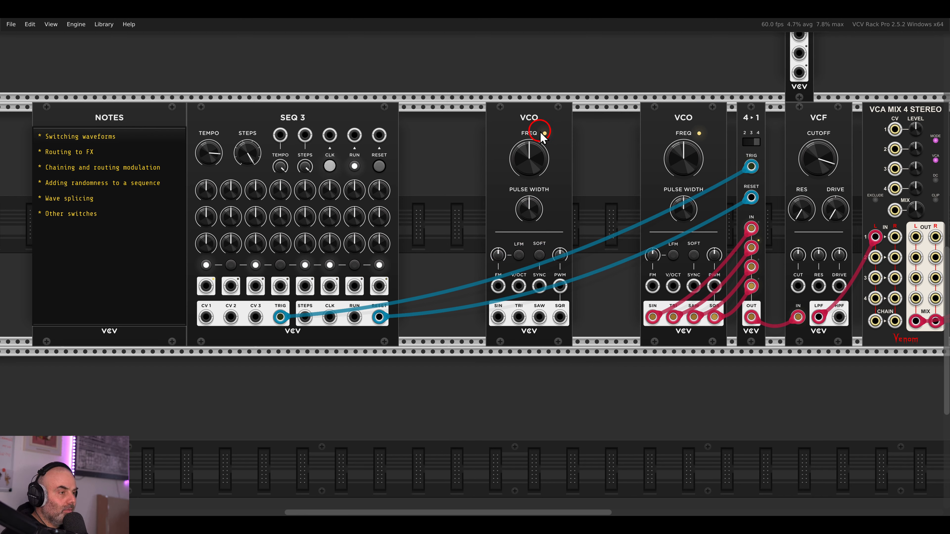
{"action": "key", "text": "Delete"}
Add Surge XT's FM2 VCO and place it directly beside SEQ 3
{"action": "right_click", "coordinate": [547, 146]}
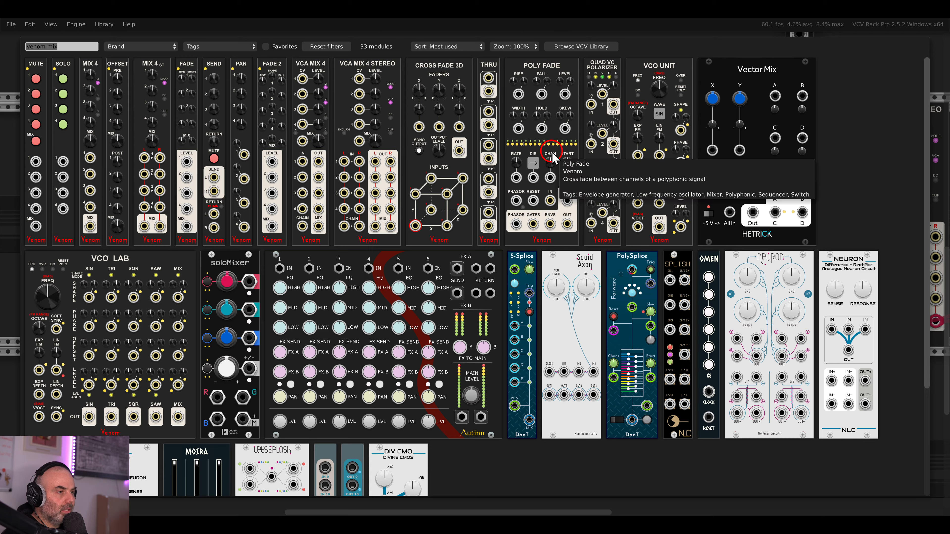
{"action": "type", "text": "vco"}
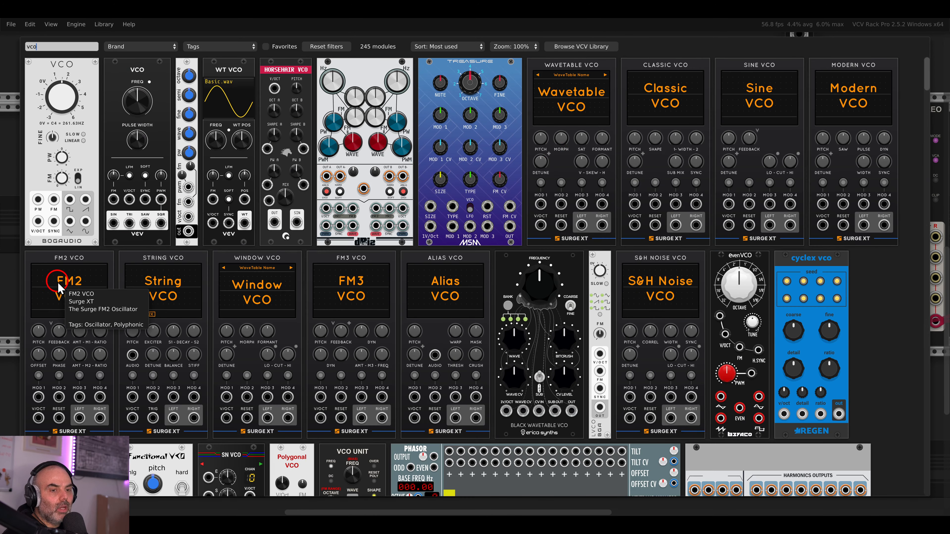
{"action": "left_click", "coordinate": [61, 326]}
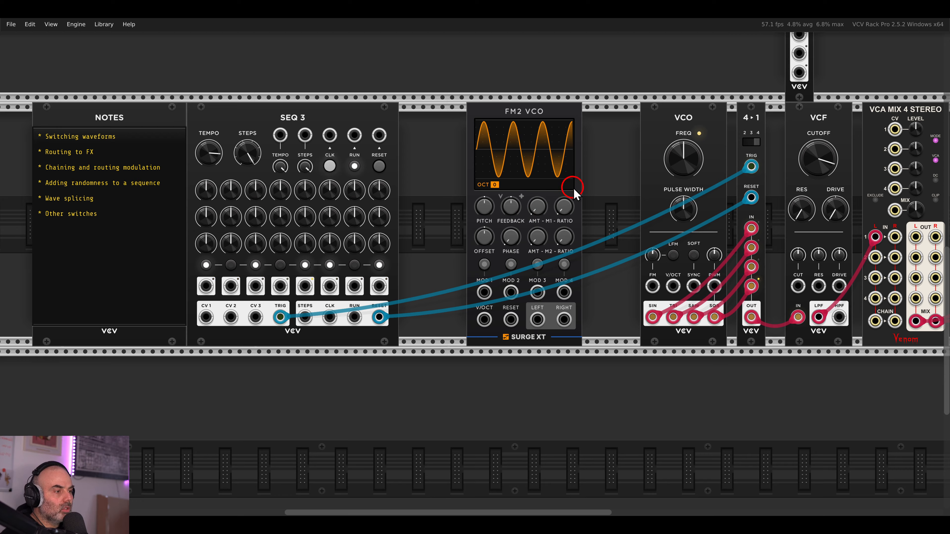
{"action": "left_click_drag", "start_coordinate": [614, 177], "coordinate": [574, 176]}
{"action": "left_click_drag", "start_coordinate": [514, 111], "coordinate": [437, 112]}
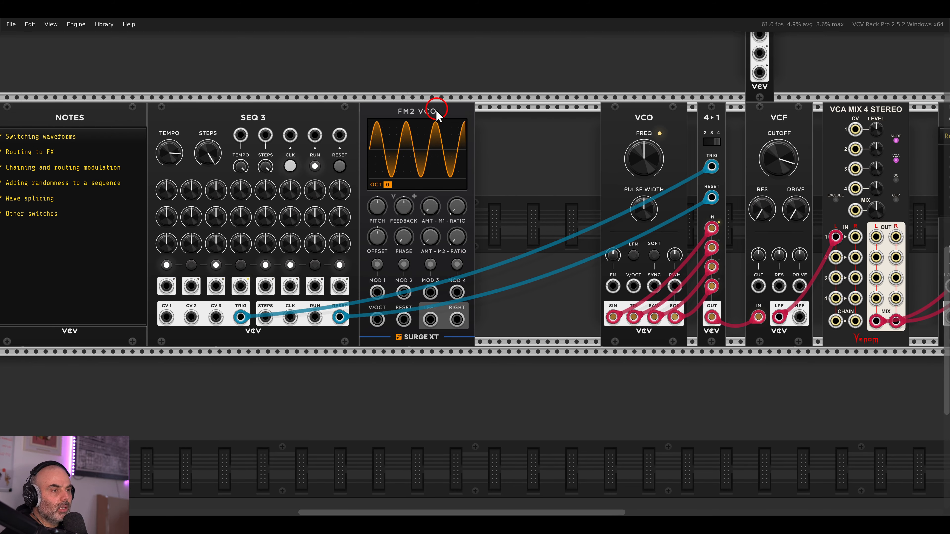
Add Surge XT's Wavetable VCO beside the FM2 VCO and move the VCV VCO up against it
{"action": "right_click", "coordinate": [519, 158]}
{"action": "left_click_drag", "start_coordinate": [534, 157], "coordinate": [521, 184]}
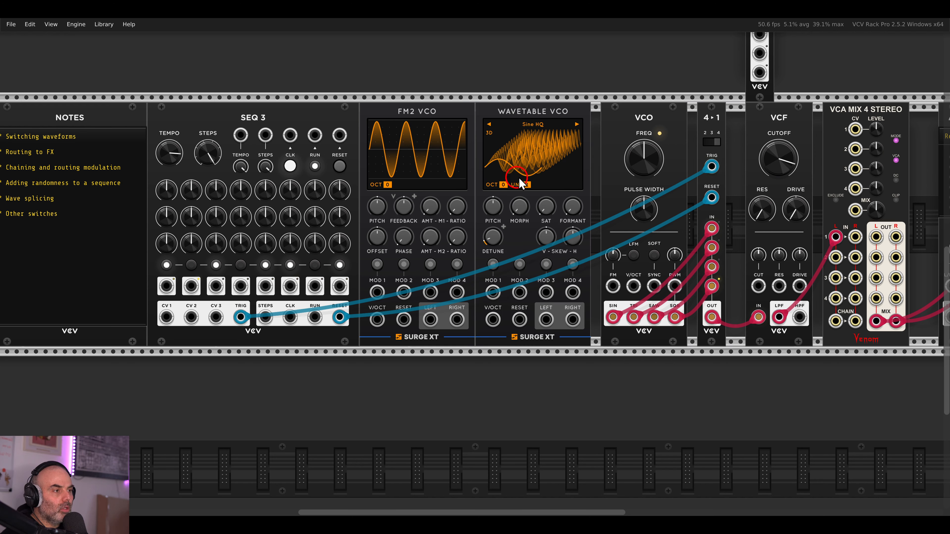
{"action": "left_click_drag", "start_coordinate": [625, 133], "coordinate": [598, 135]}
Unplug all four VCO waveform cables from the 4→1 switch's inputs
{"action": "scroll", "coordinate": [635, 164], "scroll_direction": "right", "scroll_amount": 2}
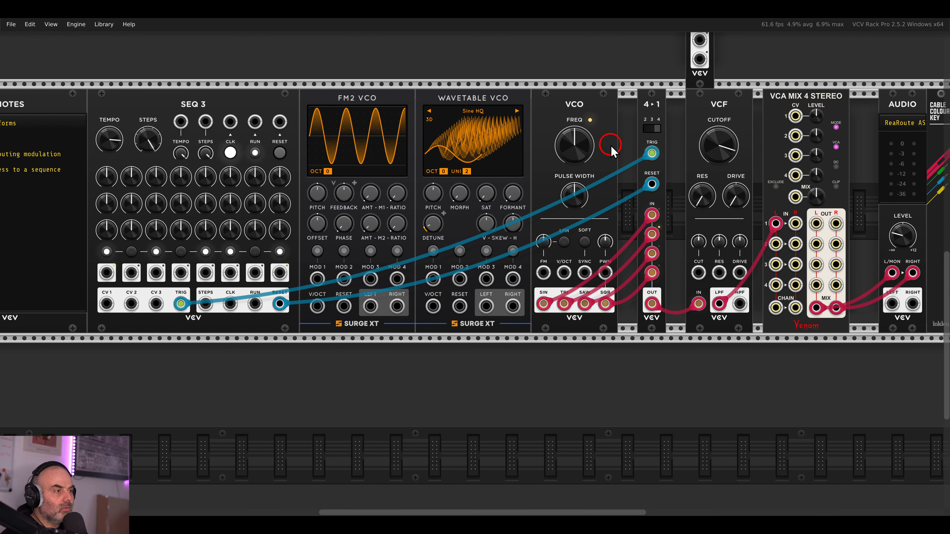
{"action": "left_click_drag", "start_coordinate": [652, 214], "coordinate": [680, 262]}
{"action": "left_click_drag", "start_coordinate": [652, 273], "coordinate": [681, 285]}
{"action": "left_click", "coordinate": [255, 152]}
Shift SEQ 3 and Notes away from the oscillators and add three QNT quantizers directly after SEQ 3
{"action": "left_click_drag", "start_coordinate": [256, 148], "coordinate": [536, 144]}
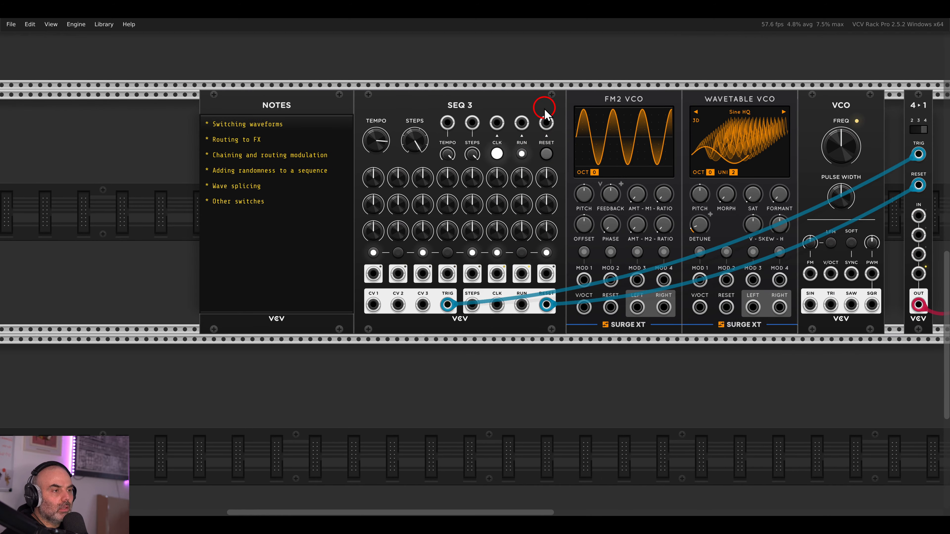
{"action": "left_click_drag", "start_coordinate": [544, 112], "coordinate": [415, 101]}
{"action": "key", "text": "Return"}
{"action": "key", "text": "BackSpace"}
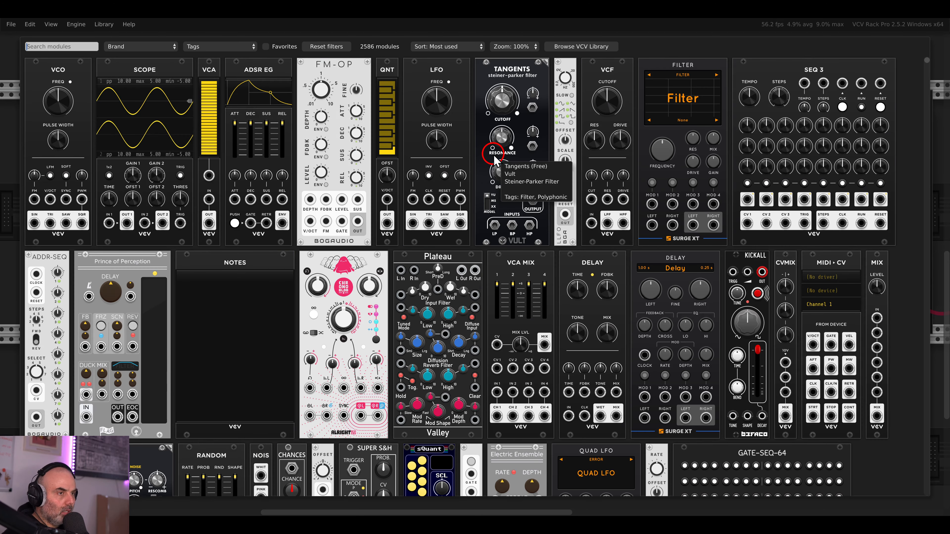
{"action": "left_click", "coordinate": [402, 139]}
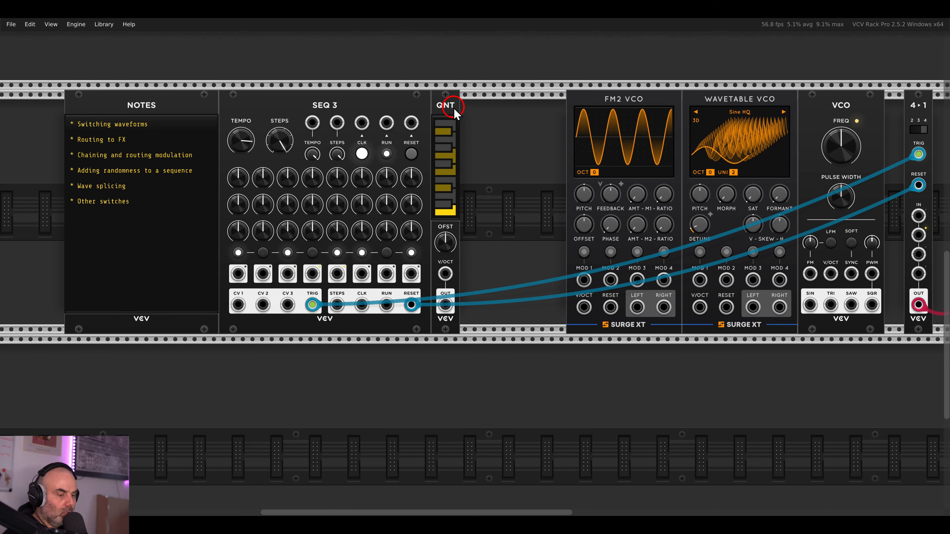
{"action": "key", "text": "ctrl+d"}
{"action": "key", "text": "ctrl+d"}
Vary the quantizers' scales by turning off F on the first QNT, D# and A# on the second, and C on the third
{"action": "scroll", "coordinate": [468, 137], "scroll_direction": "up", "scroll_amount": 3}
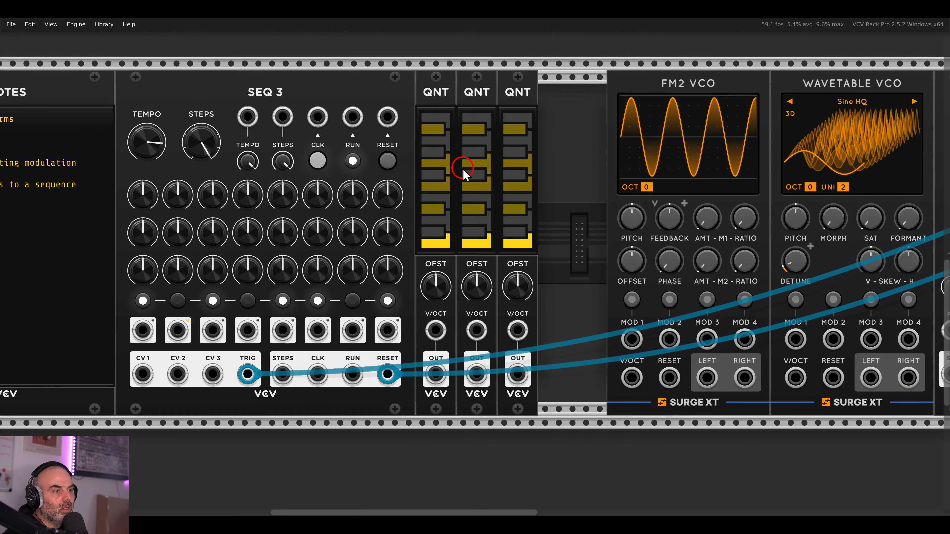
{"action": "left_click", "coordinate": [447, 186]}
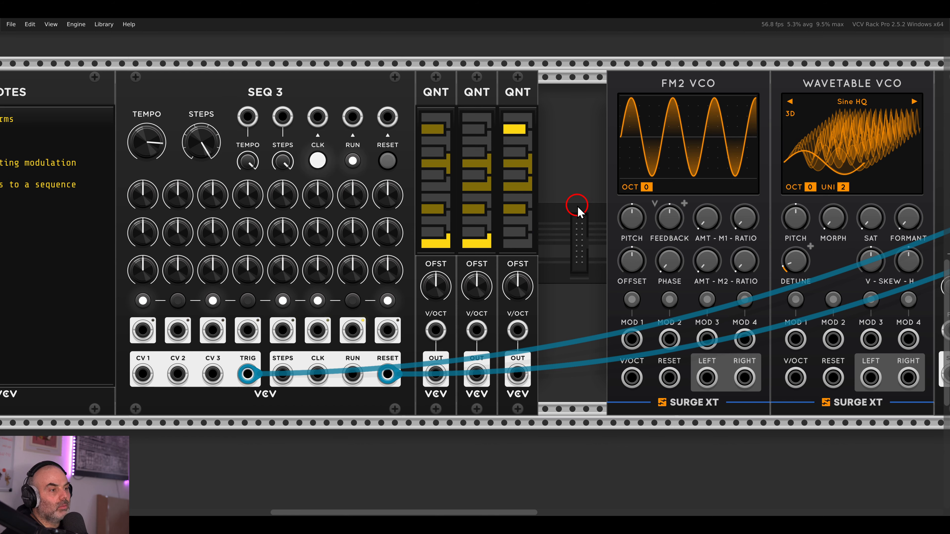
Patch SEQ 3's CV 1, CV 2 and CV 3 outputs to the V/OCT inputs of the three QNT quantizers respectively
{"action": "scroll", "coordinate": [577, 210], "scroll_direction": "down", "scroll_amount": 5}
{"action": "scroll", "coordinate": [497, 251], "scroll_direction": "up", "scroll_amount": 4}
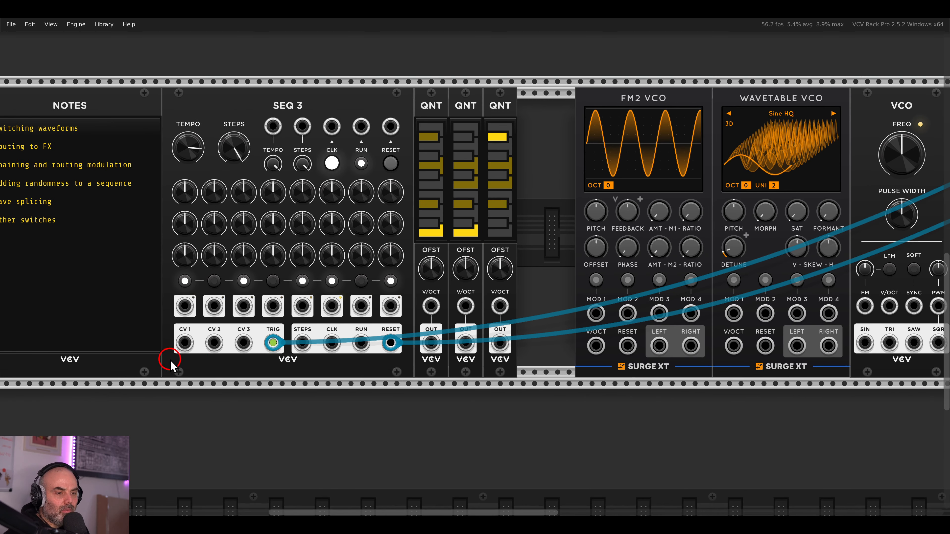
{"action": "left_click_drag", "start_coordinate": [186, 348], "coordinate": [214, 342]}
{"action": "left_click_drag", "start_coordinate": [499, 306], "coordinate": [243, 342]}
Patch the three QNT outputs to the V/OCT inputs of the FM2 VCO, Wavetable VCO and VCV VCO respectively
{"action": "scroll", "coordinate": [424, 307], "scroll_direction": "right", "scroll_amount": 3}
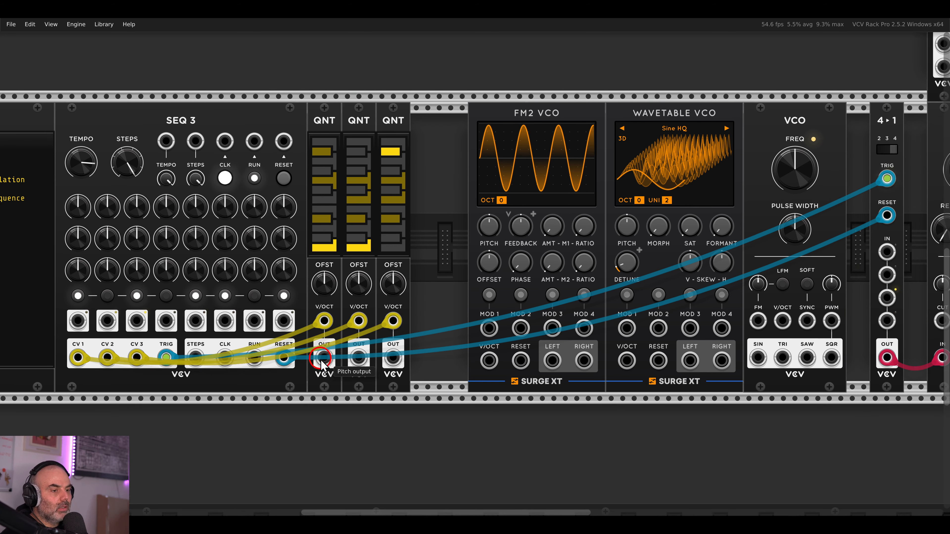
{"action": "left_click_drag", "start_coordinate": [324, 357], "coordinate": [488, 360]}
{"action": "left_click_drag", "start_coordinate": [358, 357], "coordinate": [627, 360]}
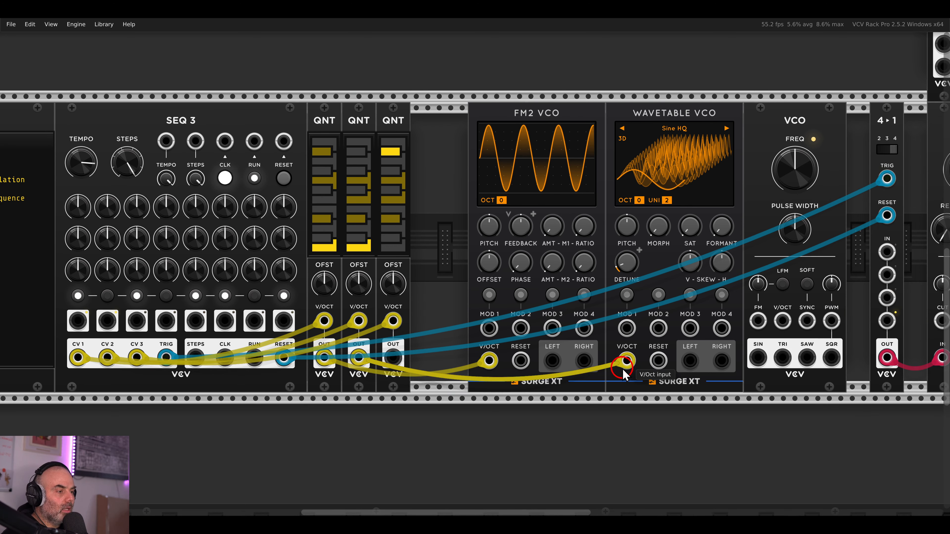
{"action": "left_click_drag", "start_coordinate": [392, 358], "coordinate": [562, 298]}
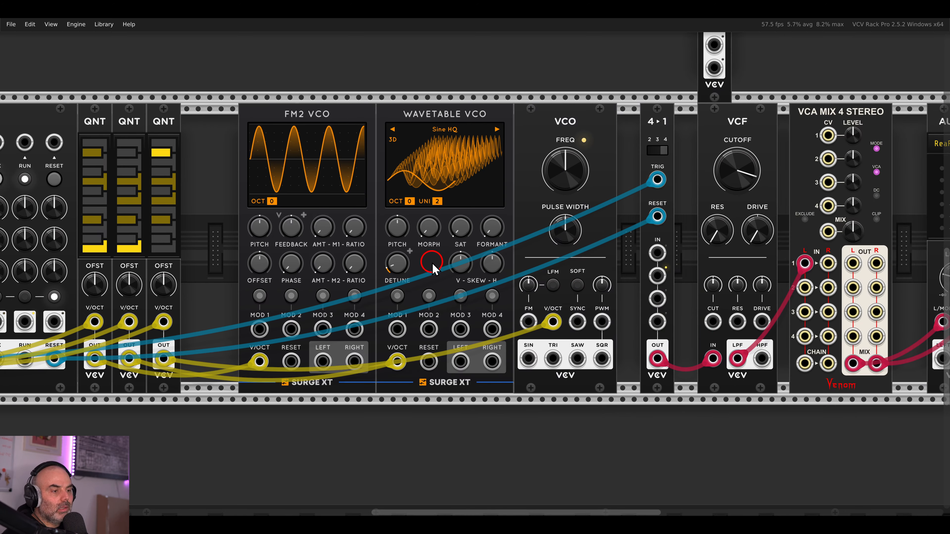
Patch the VCO's SAW and SQR outputs and the left outputs of the FM2 and Wavetable VCOs into the 4→1 switch's four inputs
{"action": "scroll", "coordinate": [432, 269], "scroll_direction": "up", "scroll_amount": 1}
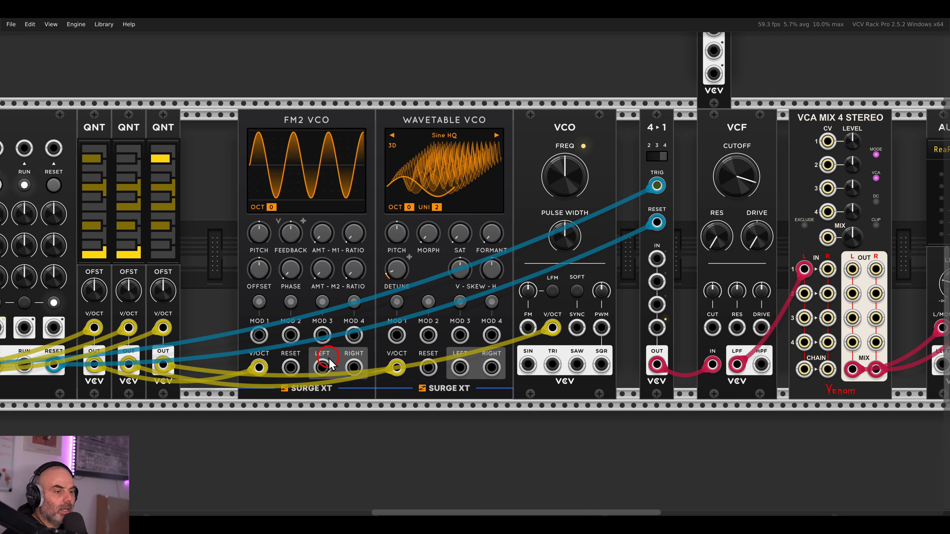
{"action": "left_click_drag", "start_coordinate": [576, 364], "coordinate": [656, 259]}
{"action": "left_click_drag", "start_coordinate": [659, 292], "coordinate": [322, 367]}
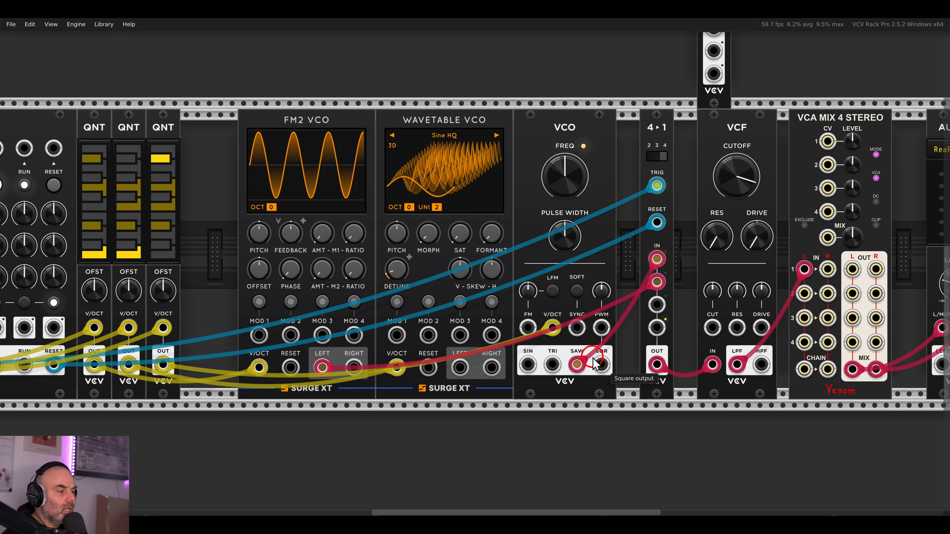
{"action": "left_click_drag", "start_coordinate": [592, 362], "coordinate": [460, 370]}
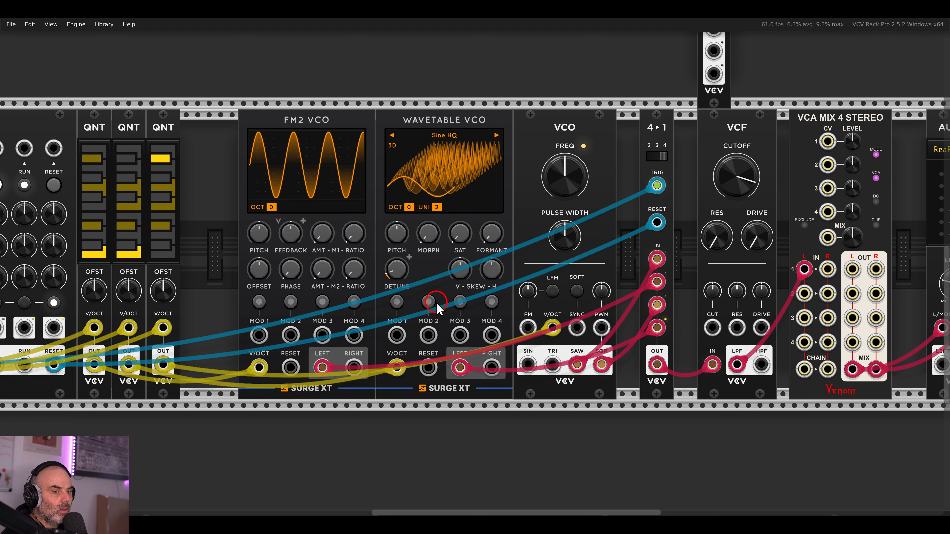
{"action": "scroll", "coordinate": [436, 304], "scroll_direction": "down", "scroll_amount": 2}
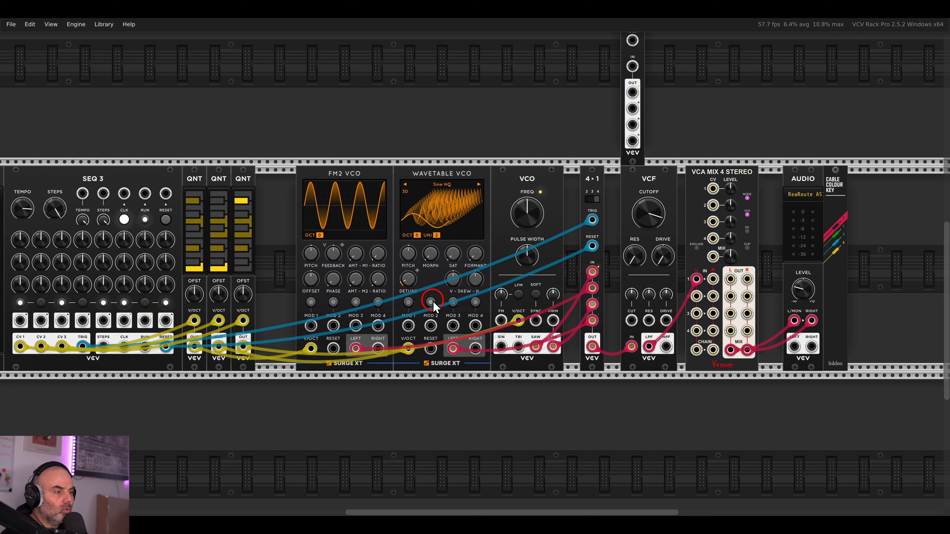
Set the VCF's drive to about 81% and vary SEQ 3's step values, with CV 3 step 7 at about 0.42 V
{"action": "left_click_drag", "start_coordinate": [662, 256], "coordinate": [656, 228]}
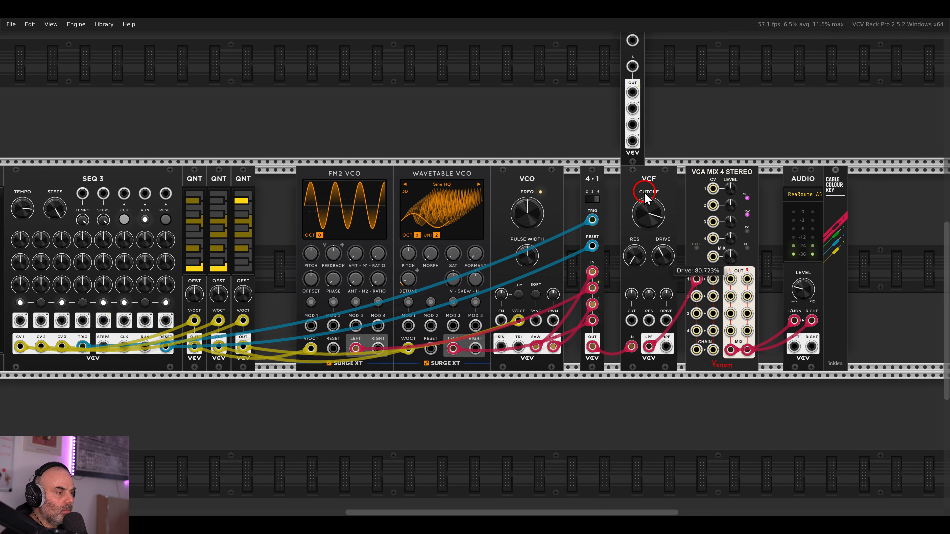
{"action": "scroll", "coordinate": [310, 299], "scroll_direction": "left", "scroll_amount": 5}
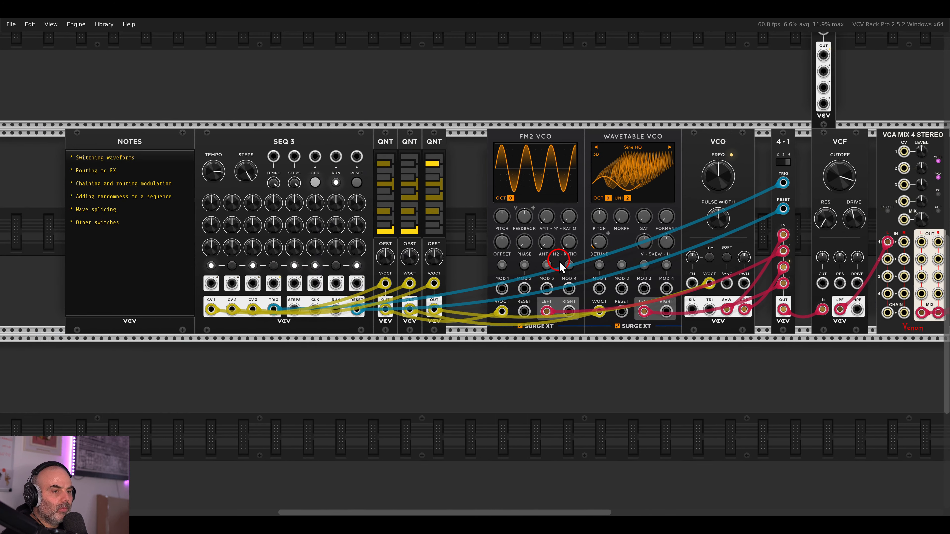
{"action": "scroll", "coordinate": [312, 272], "scroll_direction": "up", "scroll_amount": 3}
{"action": "left_click_drag", "start_coordinate": [312, 268], "coordinate": [377, 294]}
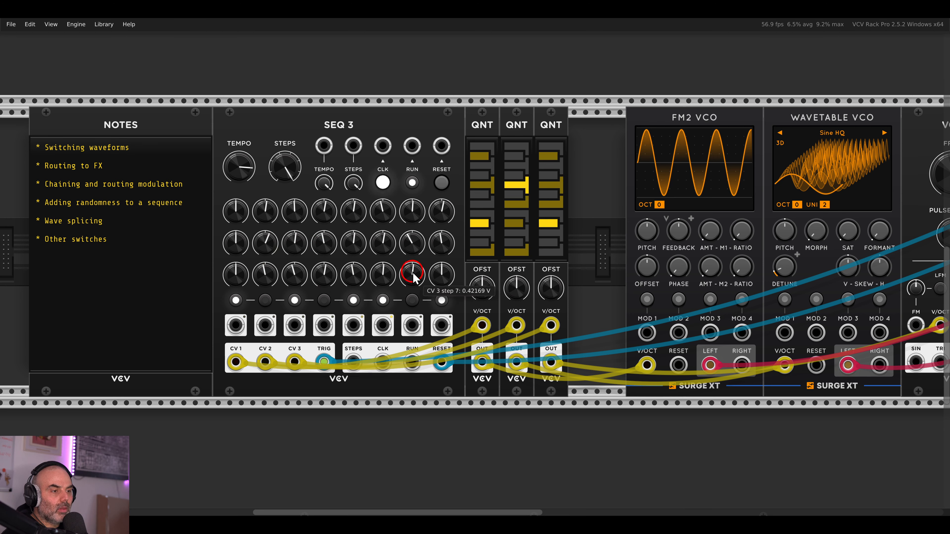
Open the VCF's cutoff fully
{"action": "left_click_drag", "start_coordinate": [592, 229], "coordinate": [432, 232]}
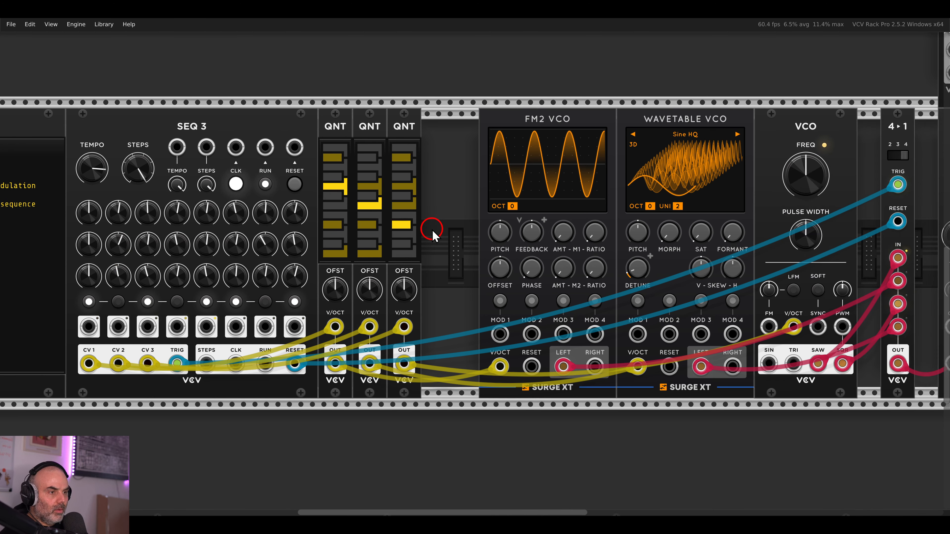
{"action": "scroll", "coordinate": [419, 216], "scroll_direction": "down", "scroll_amount": 5}
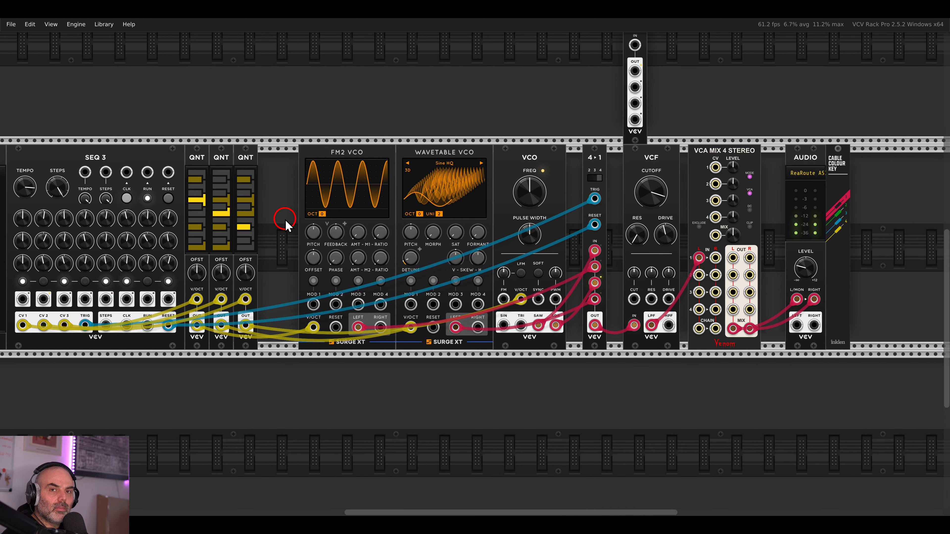
{"action": "scroll", "coordinate": [606, 229], "scroll_direction": "up", "scroll_amount": 3}
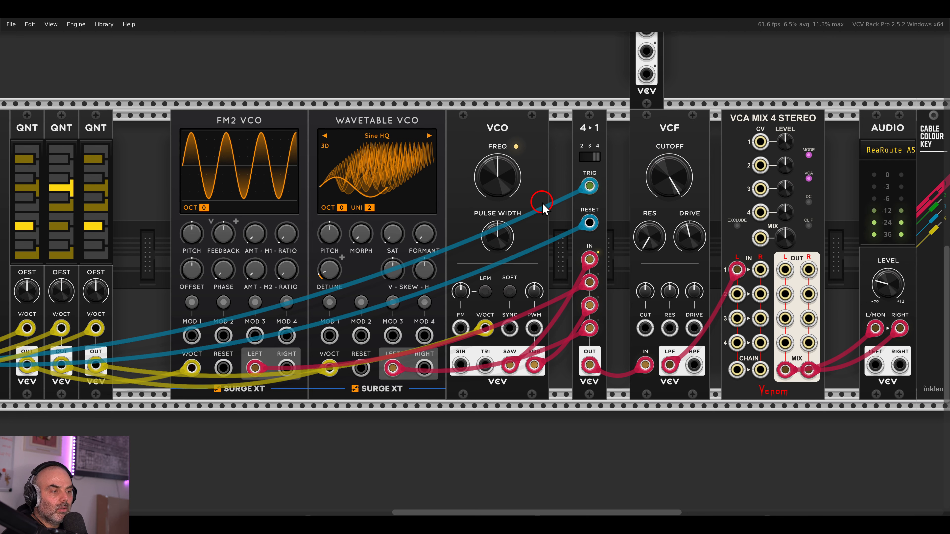
{"action": "left_click_drag", "start_coordinate": [542, 207], "coordinate": [596, 205]}
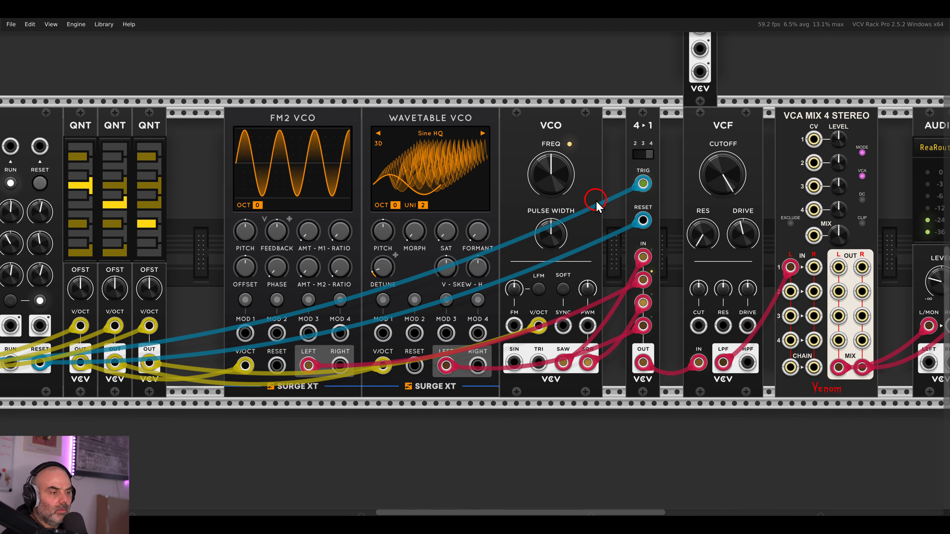
Raise the FM2 VCO's M1 and M2 amounts and set its M2 ratio to C : 2
{"action": "scroll", "coordinate": [587, 203], "scroll_direction": "left", "scroll_amount": 2}
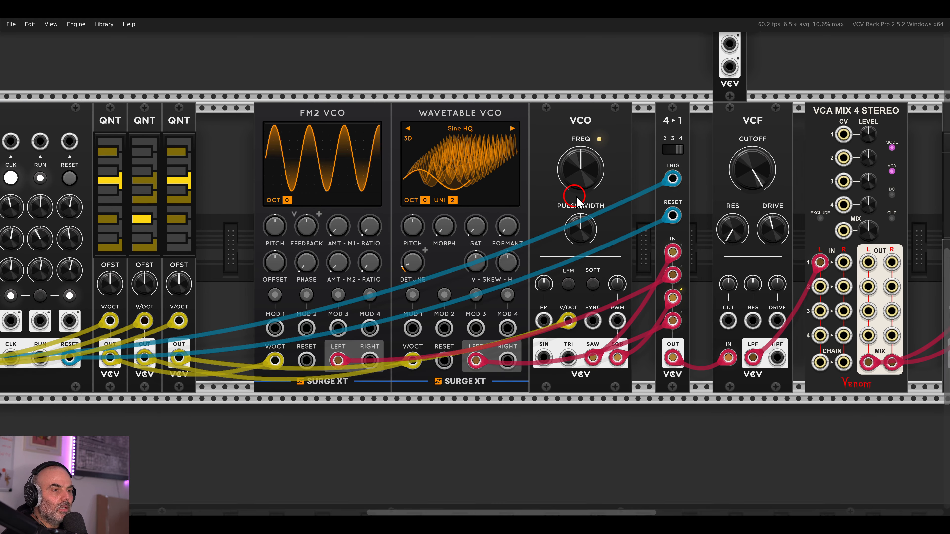
{"action": "scroll", "coordinate": [575, 202], "scroll_direction": "left", "scroll_amount": 3}
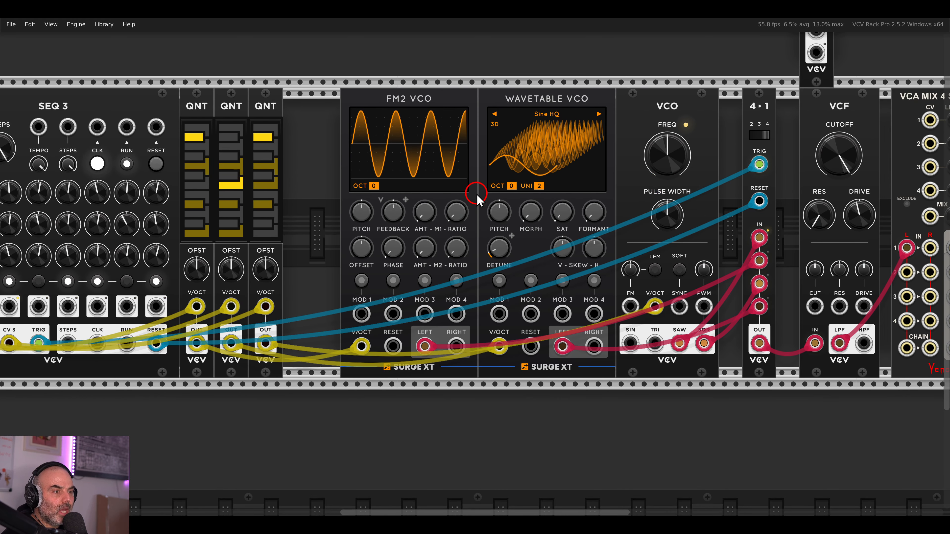
{"action": "left_click_drag", "start_coordinate": [477, 195], "coordinate": [471, 212]}
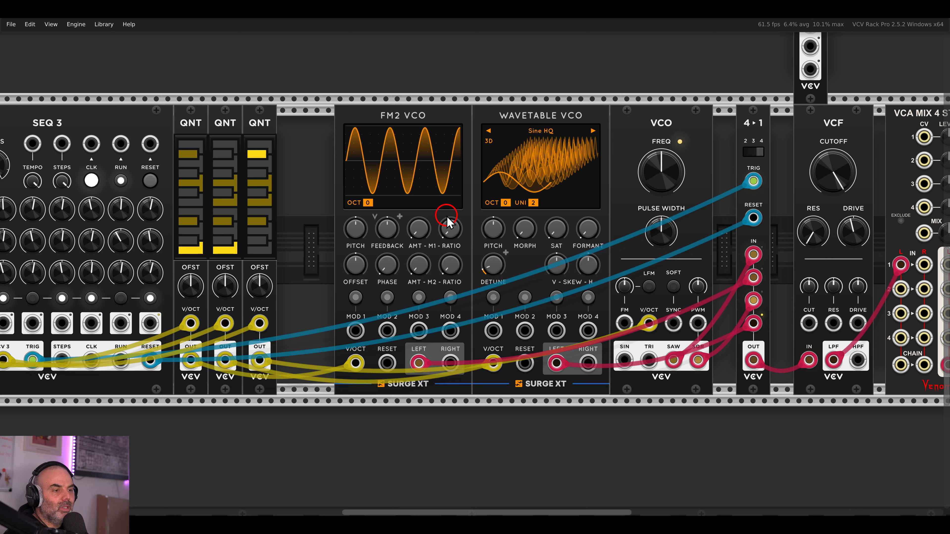
{"action": "left_click_drag", "start_coordinate": [420, 222], "coordinate": [416, 195]}
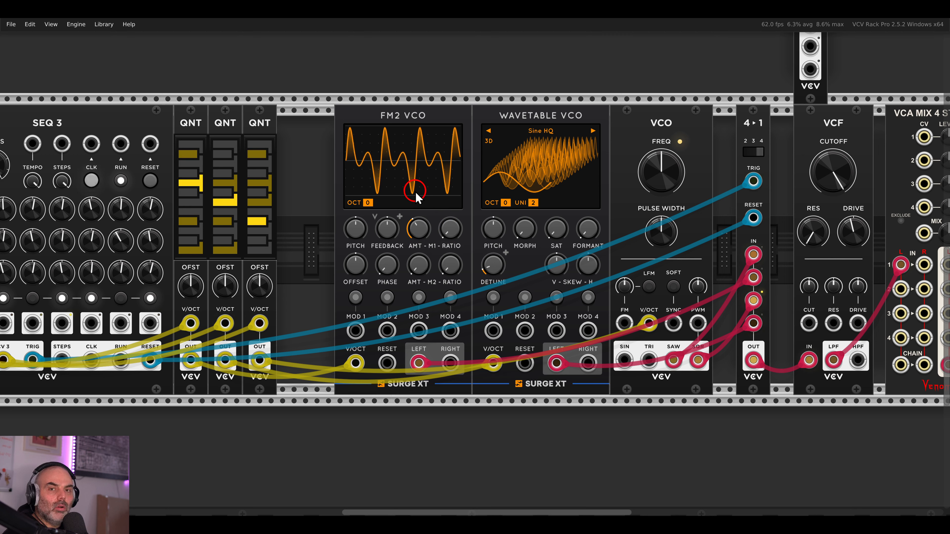
{"action": "left_click", "coordinate": [451, 270]}
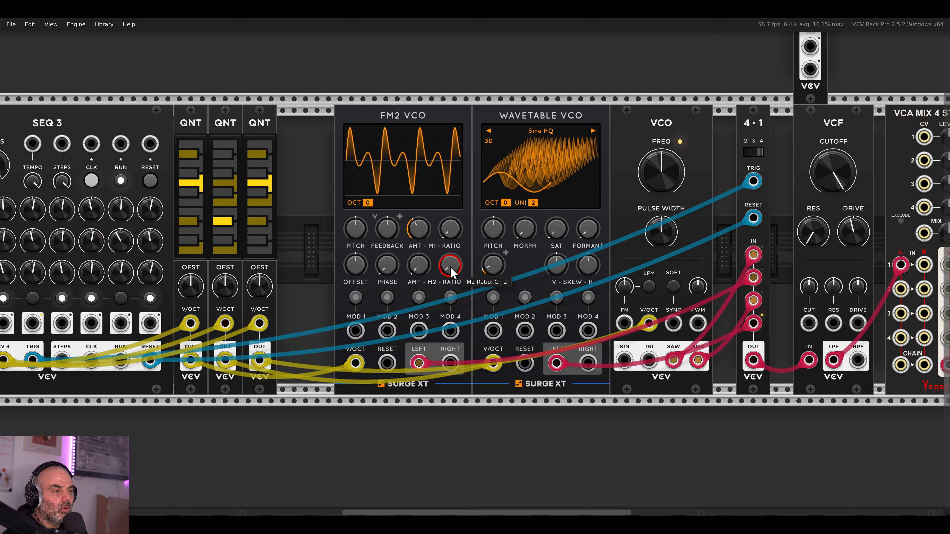
{"action": "mouse_move", "coordinate": [418, 264]}
{"action": "left_mouse_down"}
{"action": "mouse_move", "coordinate": [418, 213]}
{"action": "mouse_move", "coordinate": [425, 254]}
{"action": "left_mouse_up"}
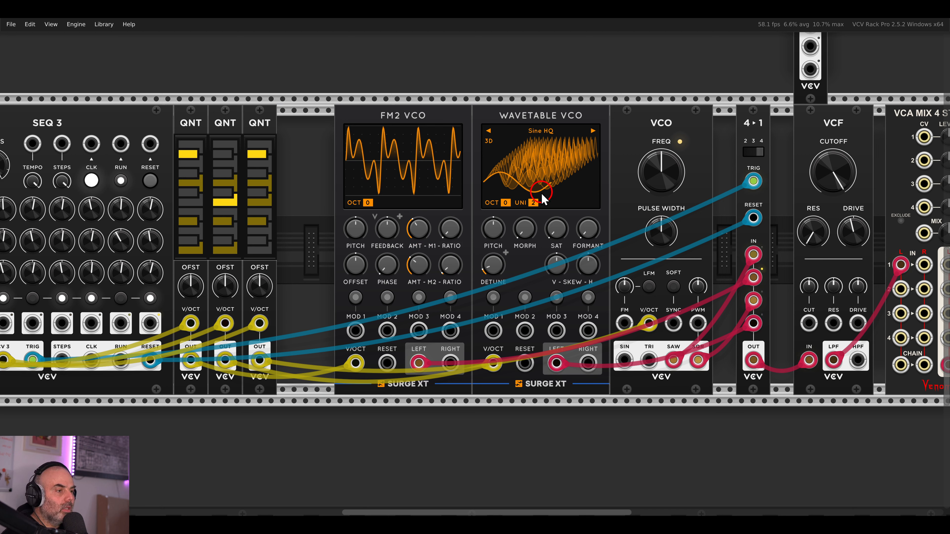
Load the Waldorf B3Waves wavetable into the Wavetable VCO and raise its Morph
{"action": "left_click", "coordinate": [541, 132]}
{"action": "mouse_move", "coordinate": [578, 198]}
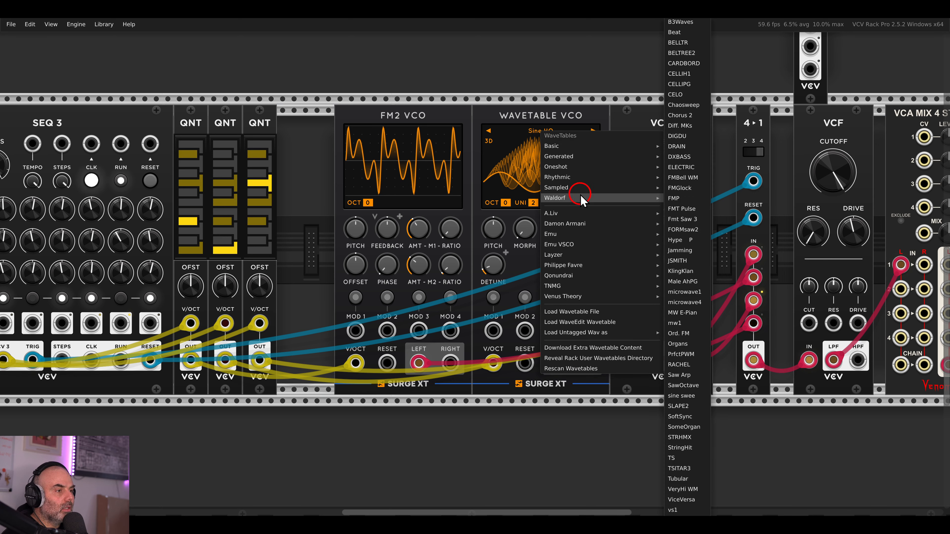
{"action": "left_click", "coordinate": [680, 22]}
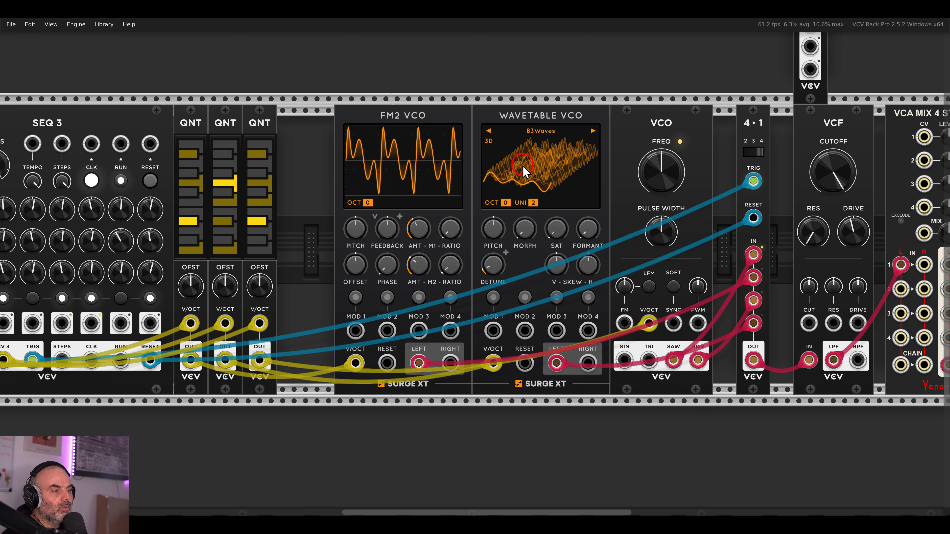
{"action": "left_click_drag", "start_coordinate": [525, 230], "coordinate": [521, 156]}
Move the FM2 VCO next to the quantizers and add a mod7 module in the gap before the Wavetable VCO
{"action": "left_click_drag", "start_coordinate": [451, 121], "coordinate": [414, 145]}
{"action": "right_click", "coordinate": [414, 145]}
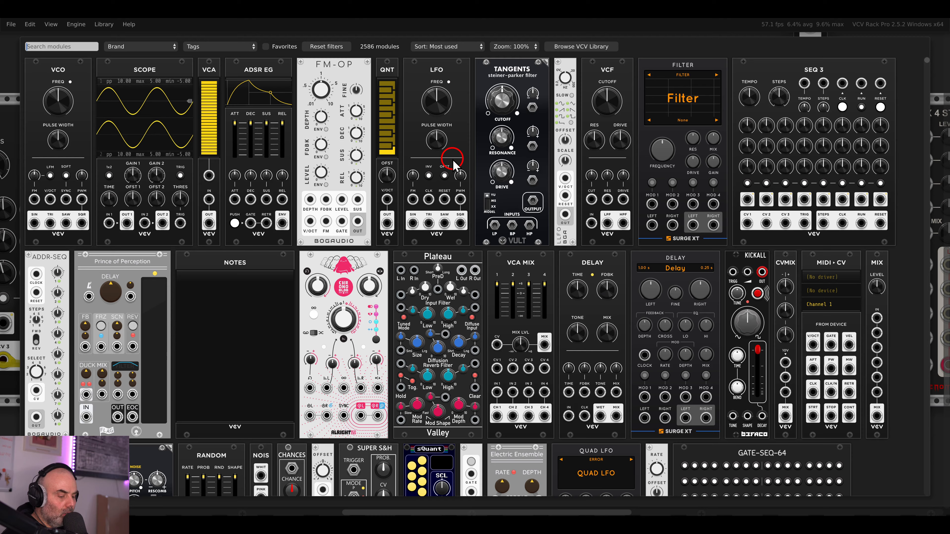
{"action": "type", "text": "7"}
{"action": "left_click", "coordinate": [191, 275]}
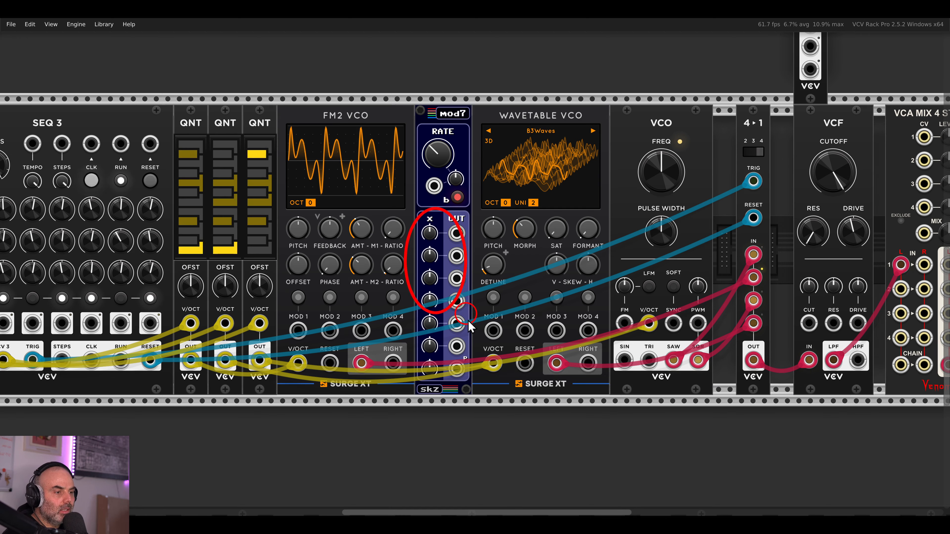
Shift the stereo mixer, audio and cable key modules away from the VCF, and move the VCF against the 4→1 switch
{"action": "scroll", "coordinate": [562, 313], "scroll_direction": "down", "scroll_amount": 3}
{"action": "scroll", "coordinate": [638, 385], "scroll_direction": "up", "scroll_amount": 1}
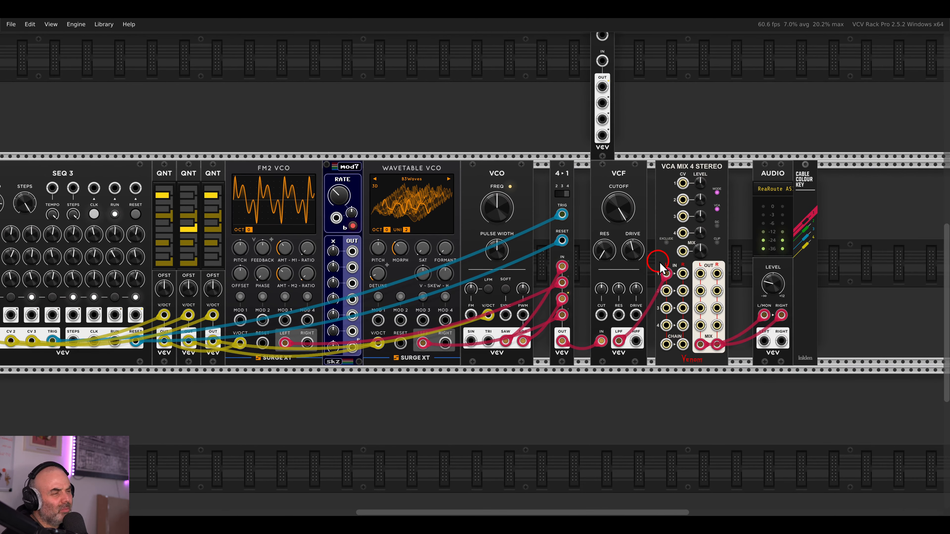
{"action": "left_click_drag", "start_coordinate": [702, 258], "coordinate": [606, 270]}
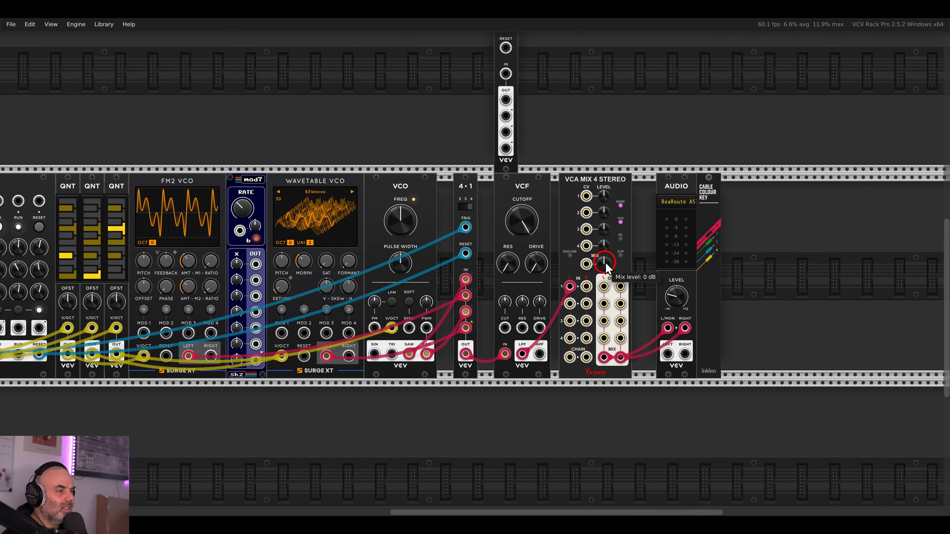
{"action": "left_click_drag", "start_coordinate": [750, 191], "coordinate": [599, 182]}
{"action": "left_click_drag", "start_coordinate": [599, 183], "coordinate": [759, 182]}
{"action": "left_click", "coordinate": [623, 225]}
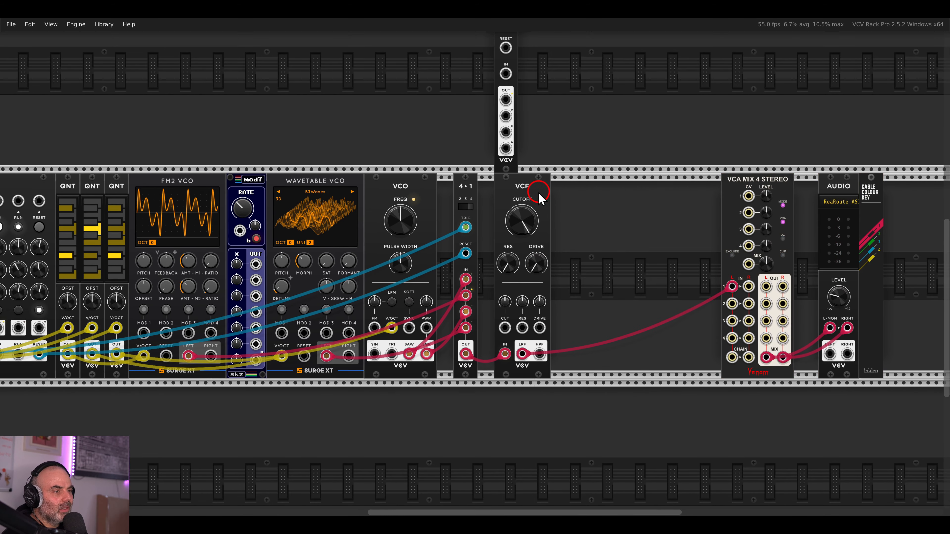
{"action": "left_click_drag", "start_coordinate": [540, 194], "coordinate": [500, 194]}
Add a Surge XT Delay after the VCF and patch its CLOCK input from SEQ 3's CLK output
{"action": "right_click", "coordinate": [588, 244]}
{"action": "key", "text": "BackSpace"}
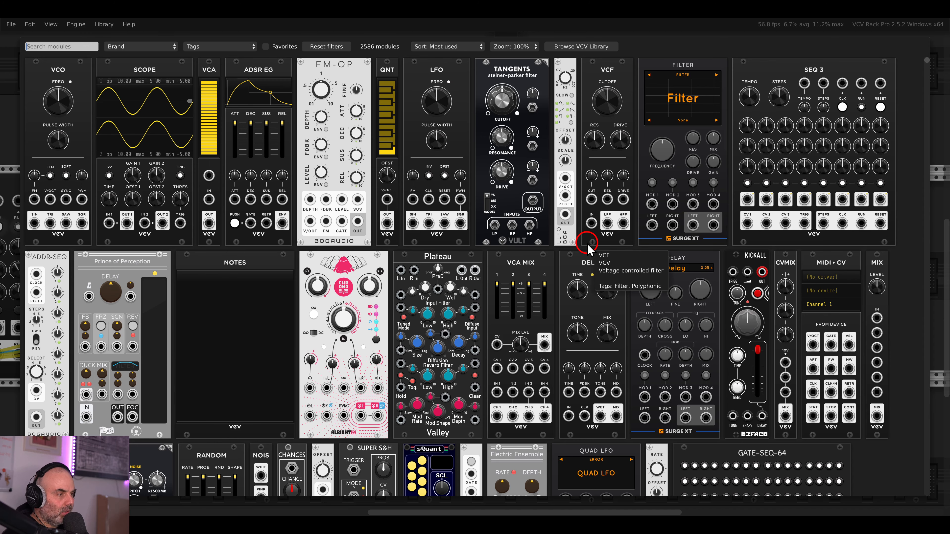
{"action": "left_click_drag", "start_coordinate": [673, 267], "coordinate": [149, 287]}
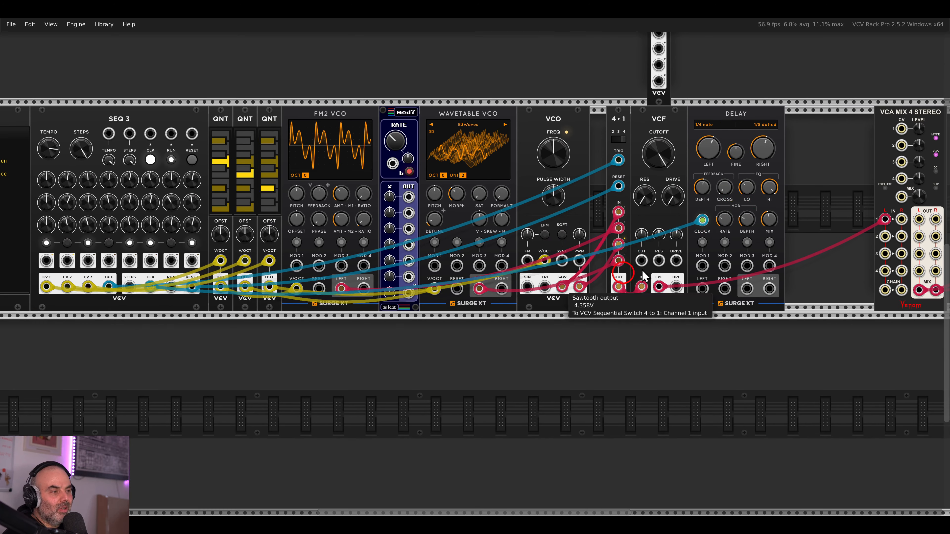
Search the module library for "galax" and add the galaxy reverb beside the Delay
{"action": "left_click_drag", "start_coordinate": [822, 213], "coordinate": [656, 222]}
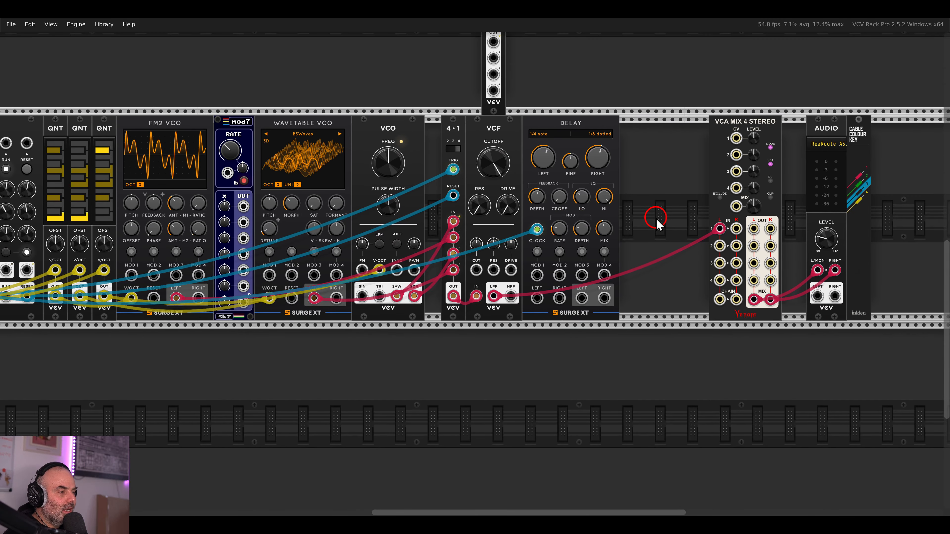
{"action": "right_click", "coordinate": [657, 220]}
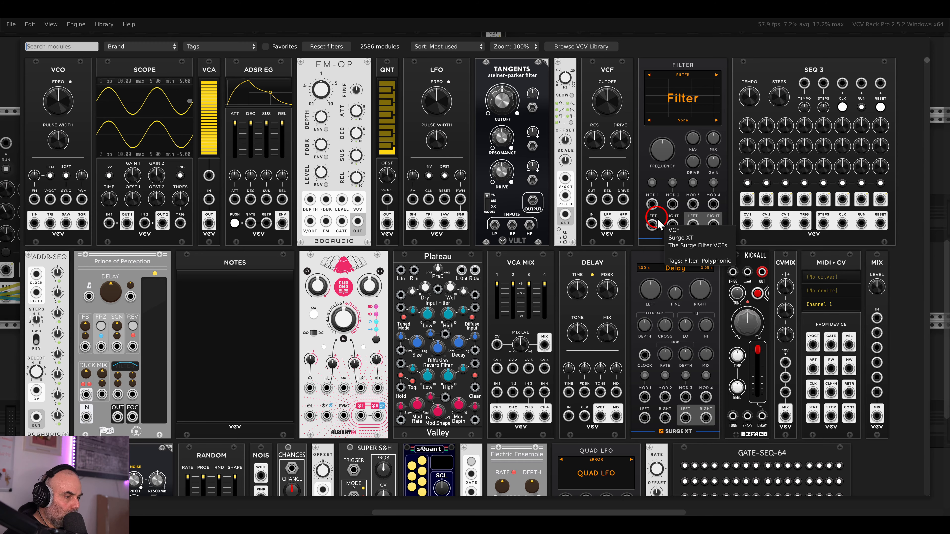
{"action": "type", "text": "x"}
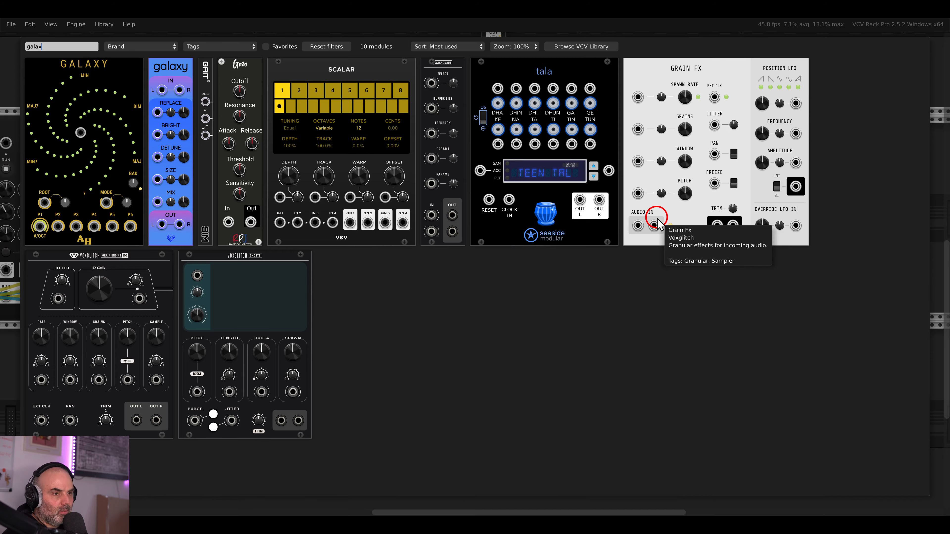
{"action": "left_click", "coordinate": [189, 81]}
{"action": "scroll", "coordinate": [685, 217], "scroll_direction": "up", "scroll_amount": 2}
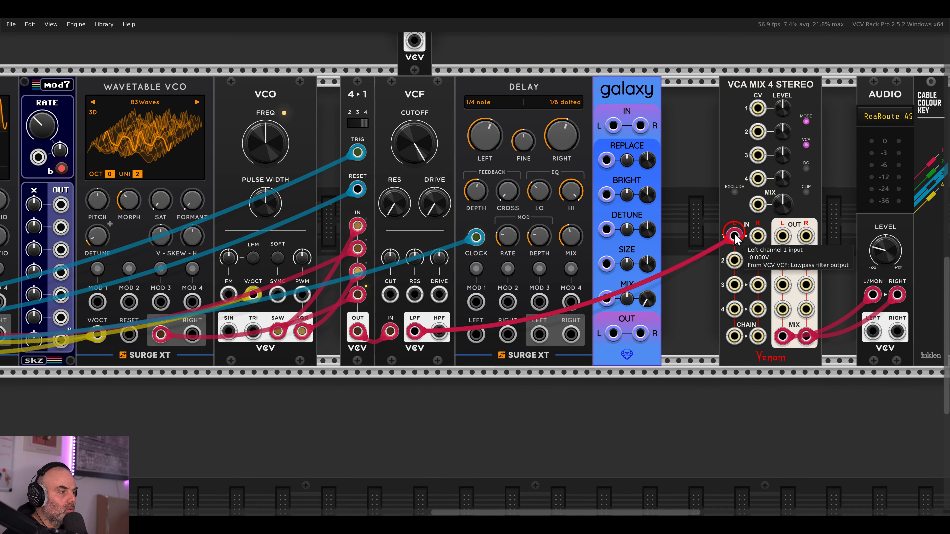
Patch the VCF's LPF output into the Delay's left input, the Delay's stereo outputs into galaxy, and galaxy's outputs into mixer channel 1
{"action": "left_click_drag", "start_coordinate": [718, 228], "coordinate": [549, 280]}
{"action": "left_click", "coordinate": [581, 298]}
{"action": "left_click_drag", "start_coordinate": [540, 334], "coordinate": [734, 236]}
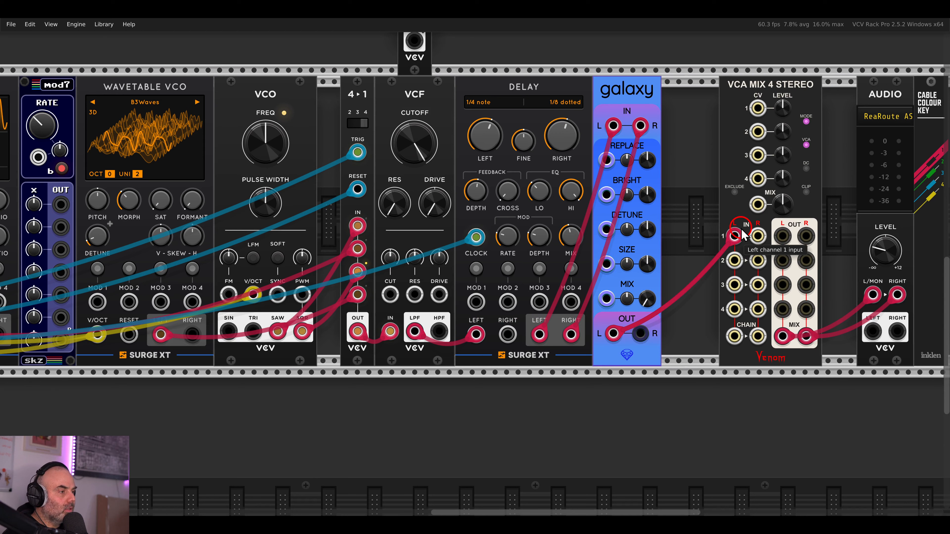
{"action": "left_click_drag", "start_coordinate": [640, 332], "coordinate": [758, 235]}
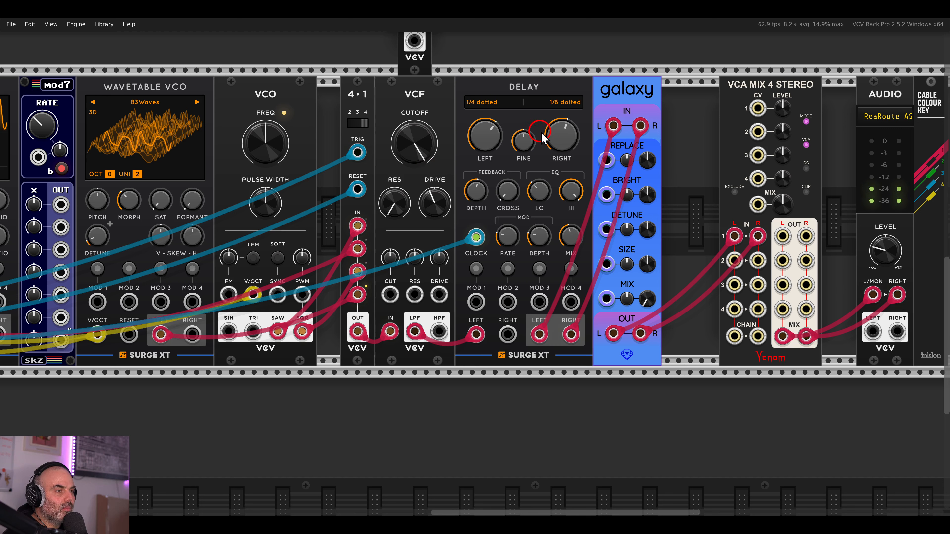
Set the Delay's left time to 1/4 dotted and right time to 1/2 note, and raise galaxy's mix
{"action": "left_click_drag", "start_coordinate": [555, 142], "coordinate": [556, 140]}
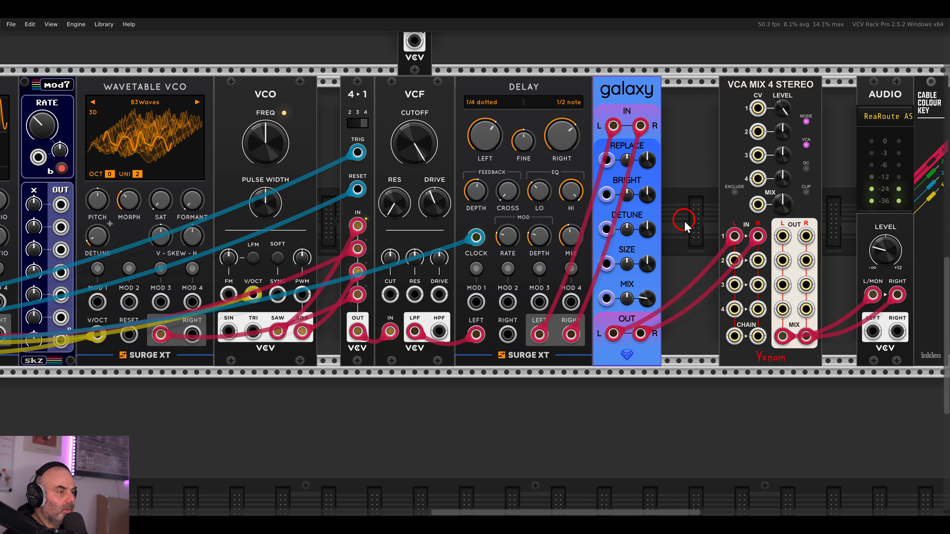
{"action": "left_click", "coordinate": [648, 303]}
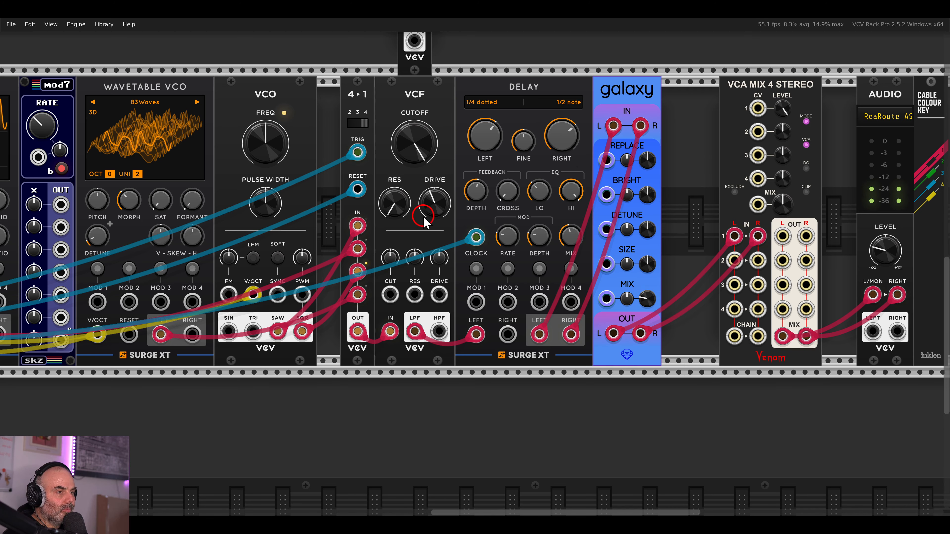
Lower the VCF's cutoff and adjust the Delay's mix
{"action": "scroll", "coordinate": [423, 216], "scroll_direction": "left", "scroll_amount": 5}
{"action": "left_click_drag", "start_coordinate": [694, 173], "coordinate": [696, 180]}
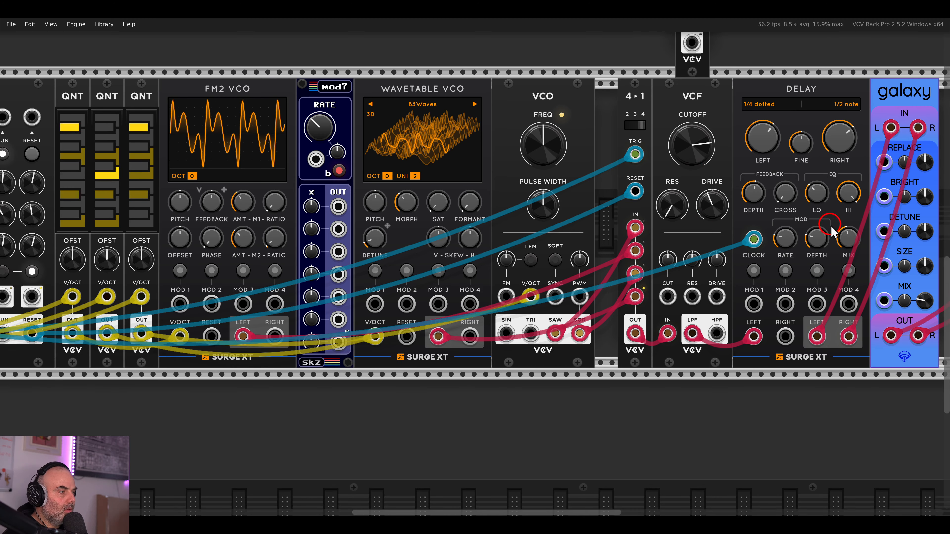
{"action": "left_click_drag", "start_coordinate": [846, 234], "coordinate": [820, 240]}
{"action": "mouse_move", "coordinate": [683, 146]}
{"action": "left_mouse_down"}
{"action": "mouse_move", "coordinate": [691, 190]}
{"action": "mouse_move", "coordinate": [688, 140]}
{"action": "mouse_move", "coordinate": [684, 150]}
{"action": "left_mouse_up"}
Patch mod7's first output to the FM2 VCO's MOD 1 input and set its modulation of the M1 amount to +9.00
{"action": "scroll", "coordinate": [677, 161], "scroll_direction": "left", "scroll_amount": 2}
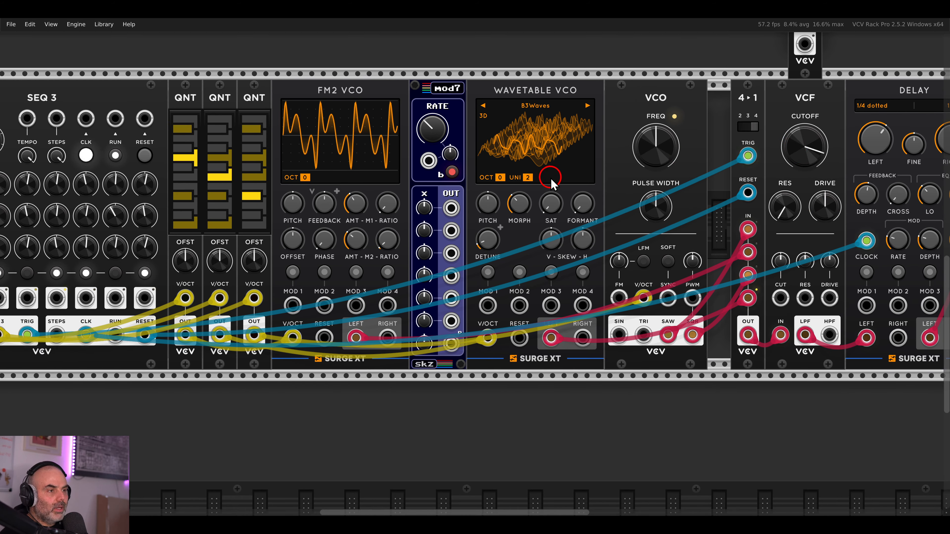
{"action": "scroll", "coordinate": [621, 165], "scroll_direction": "down", "scroll_amount": 1}
{"action": "scroll", "coordinate": [621, 165], "scroll_direction": "left", "scroll_amount": 1}
{"action": "scroll", "coordinate": [602, 186], "scroll_direction": "up", "scroll_amount": 1}
{"action": "scroll", "coordinate": [602, 185], "scroll_direction": "left", "scroll_amount": 1}
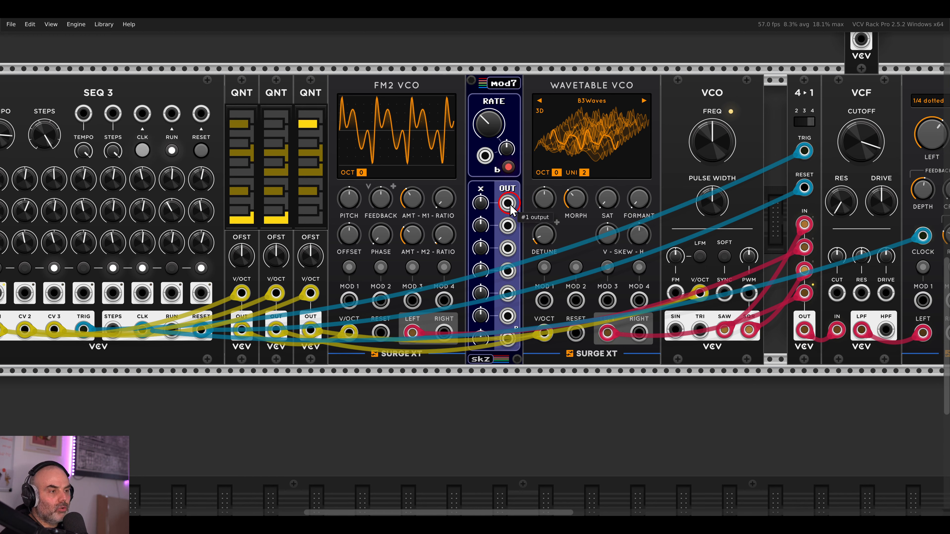
{"action": "left_click_drag", "start_coordinate": [508, 203], "coordinate": [354, 298]}
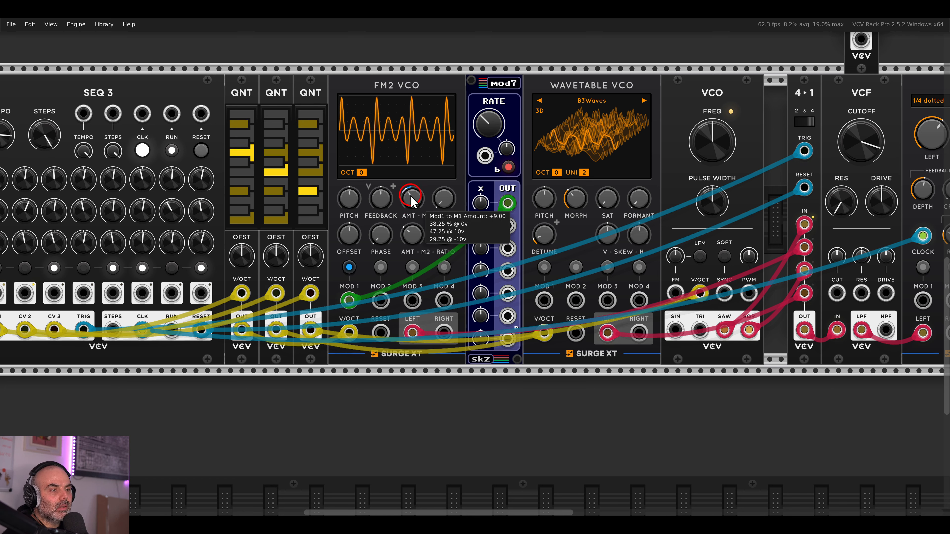
{"action": "left_click", "coordinate": [349, 267]}
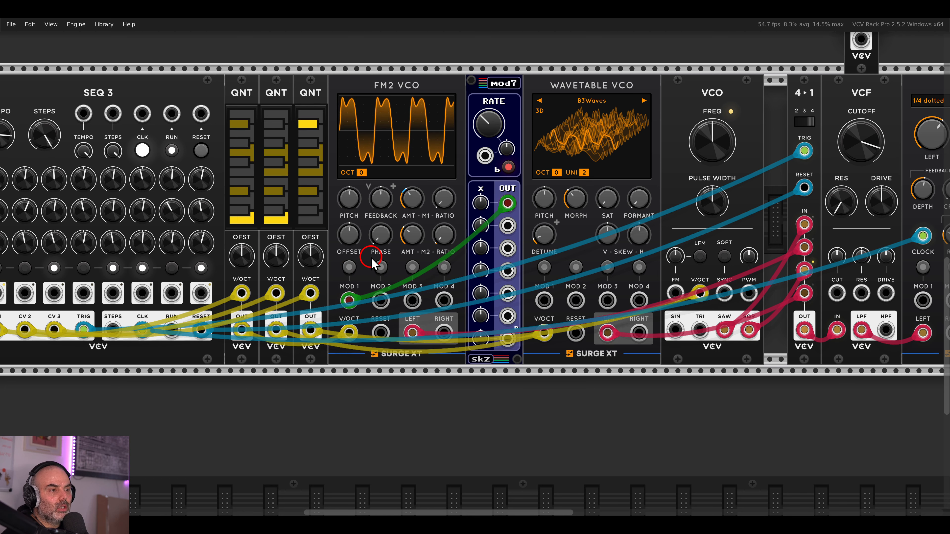
Patch mod7's second output to the Wavetable VCO's MOD 1 input and assign that input to modulate Morph
{"action": "left_click_drag", "start_coordinate": [477, 212], "coordinate": [451, 288]}
{"action": "scroll", "coordinate": [426, 219], "scroll_direction": "down", "scroll_amount": 1}
{"action": "scroll", "coordinate": [425, 219], "scroll_direction": "right", "scroll_amount": 2}
{"action": "left_click", "coordinate": [451, 256]}
{"action": "left_click_drag", "start_coordinate": [483, 187], "coordinate": [485, 172]}
{"action": "left_click", "coordinate": [451, 256]}
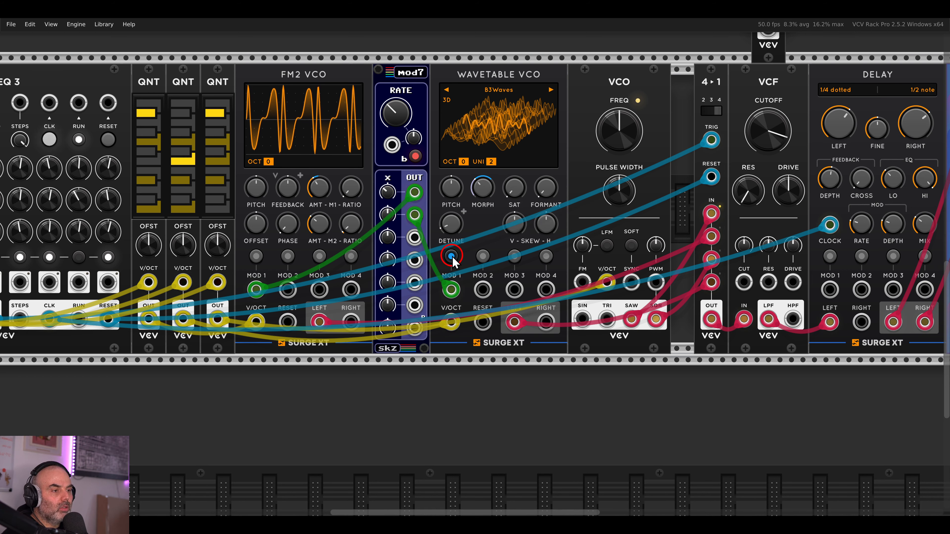
{"action": "left_click_drag", "start_coordinate": [389, 217], "coordinate": [393, 226]}
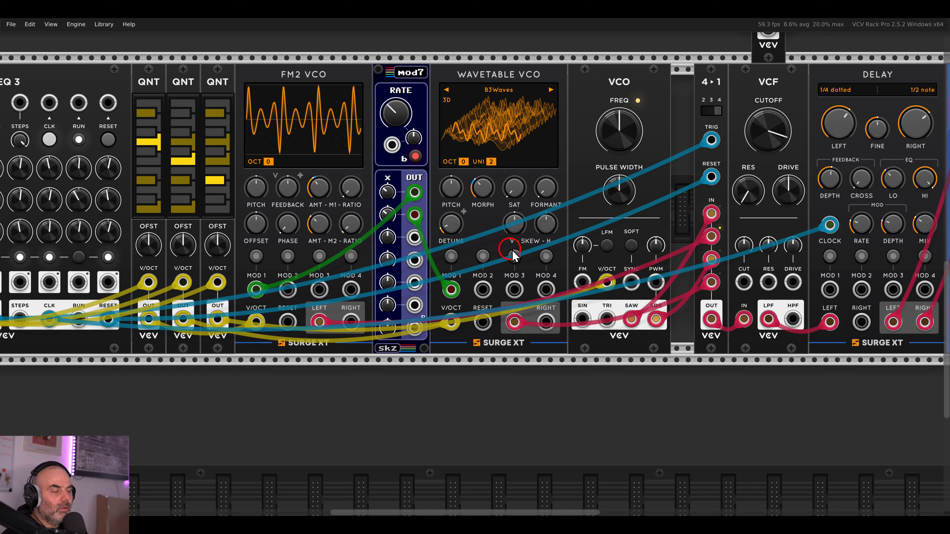
Patch mod7's third output to the VCO's PWM input with its amount raised, and set the FM2 VCO's octave to -1
{"action": "scroll", "coordinate": [597, 281], "scroll_direction": "right", "scroll_amount": 2}
{"action": "left_click_drag", "start_coordinate": [380, 238], "coordinate": [617, 230]}
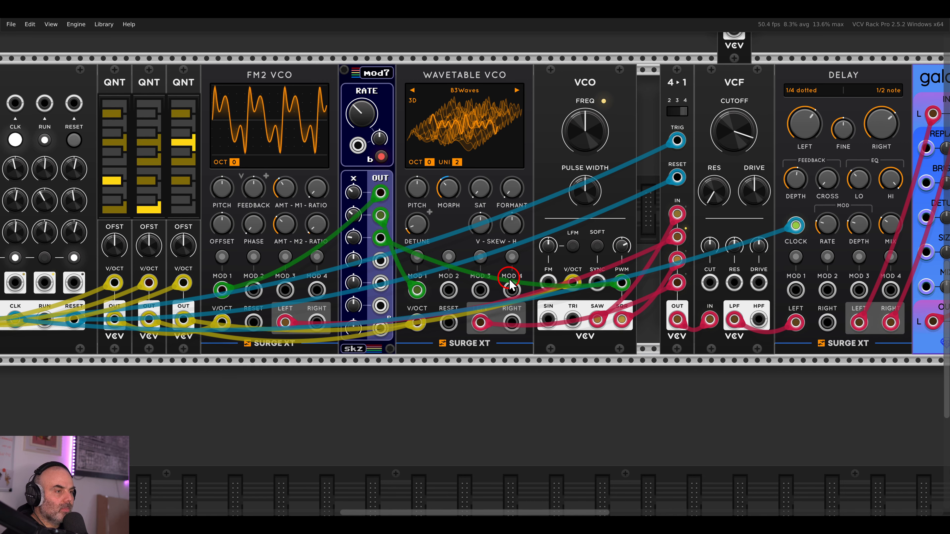
{"action": "scroll", "coordinate": [523, 273], "scroll_direction": "left", "scroll_amount": 5}
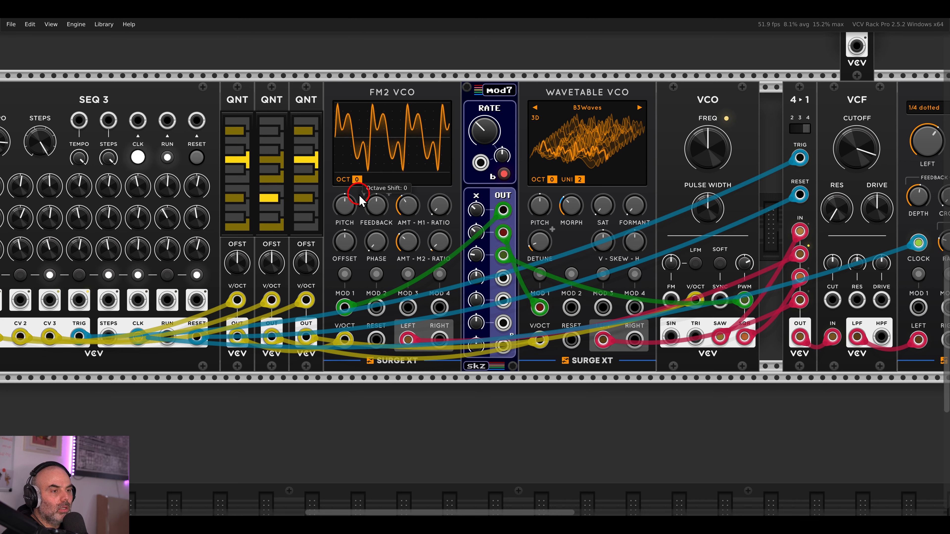
{"action": "left_click", "coordinate": [356, 179]}
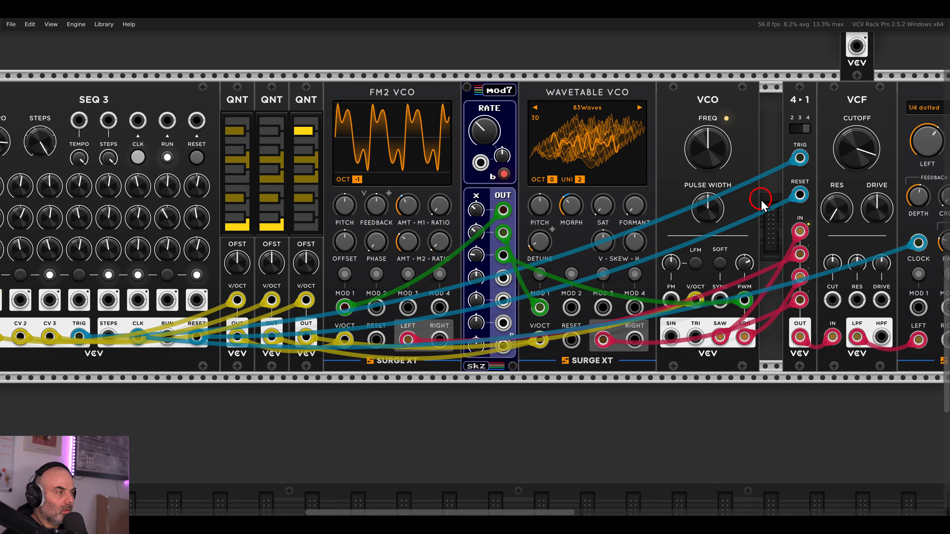
Patch mod7's fourth output to the VCF's CUT input and raise the cutoff modulation amount
{"action": "scroll", "coordinate": [389, 289], "scroll_direction": "right", "scroll_amount": 3}
{"action": "left_click_drag", "start_coordinate": [389, 290], "coordinate": [719, 307]}
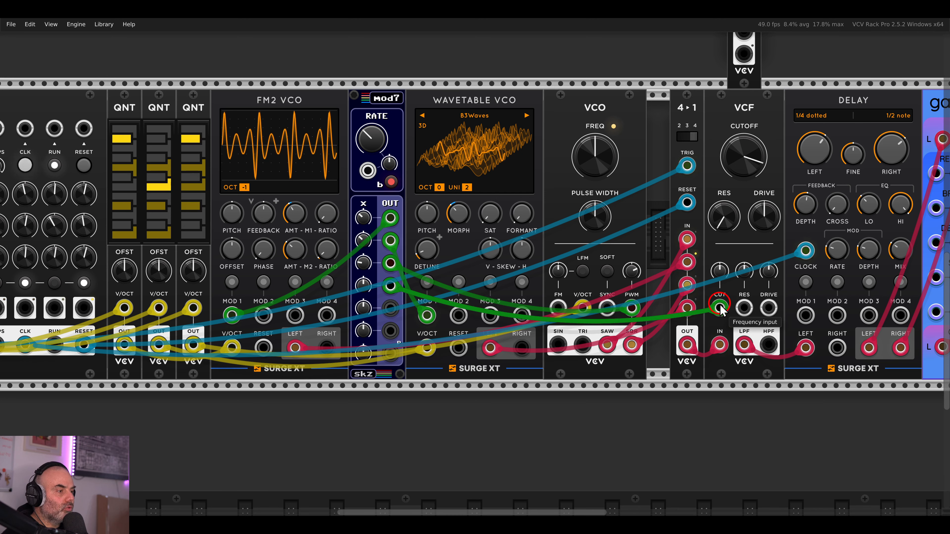
{"action": "left_click_drag", "start_coordinate": [737, 176], "coordinate": [739, 187]}
{"action": "left_click_drag", "start_coordinate": [718, 270], "coordinate": [717, 268]}
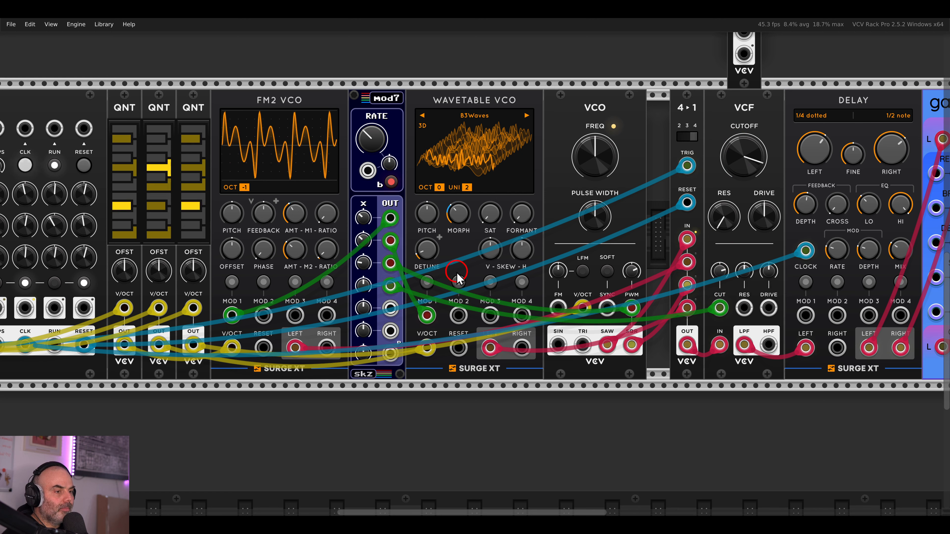
{"action": "left_click", "coordinate": [368, 311]}
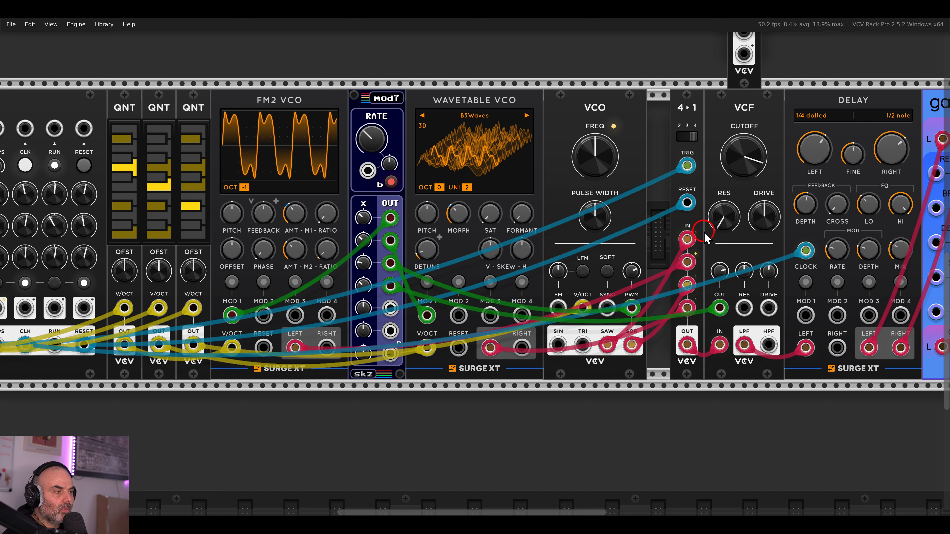
{"action": "left_click", "coordinate": [509, 223]}
{"action": "scroll", "coordinate": [510, 225], "scroll_direction": "down", "scroll_amount": 3}
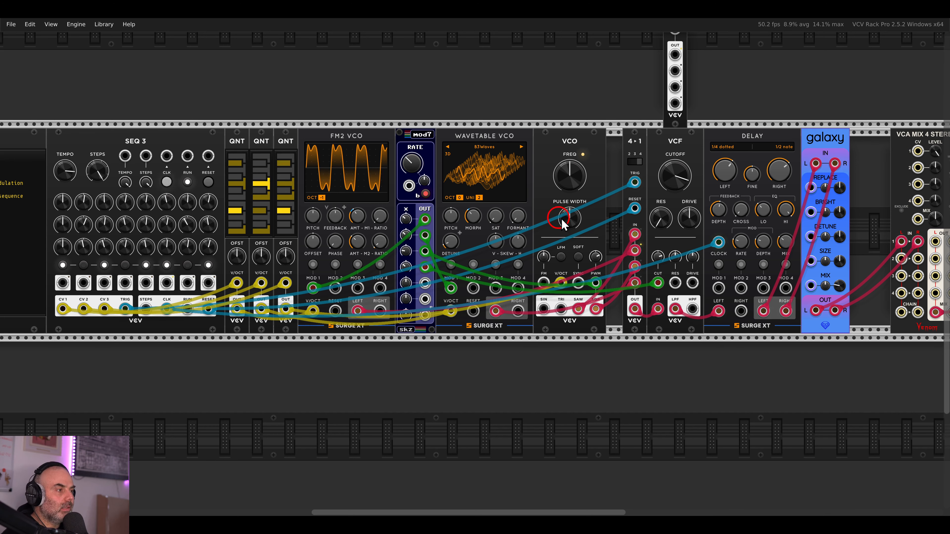
{"action": "scroll", "coordinate": [598, 215], "scroll_direction": "right", "scroll_amount": 3}
{"action": "left_click_drag", "start_coordinate": [810, 156], "coordinate": [563, 143]}
{"action": "left_click", "coordinate": [547, 108]}
{"action": "scroll", "coordinate": [405, 274], "scroll_direction": "left", "scroll_amount": 10}
{"action": "scroll", "coordinate": [482, 267], "scroll_direction": "down", "scroll_amount": 5}
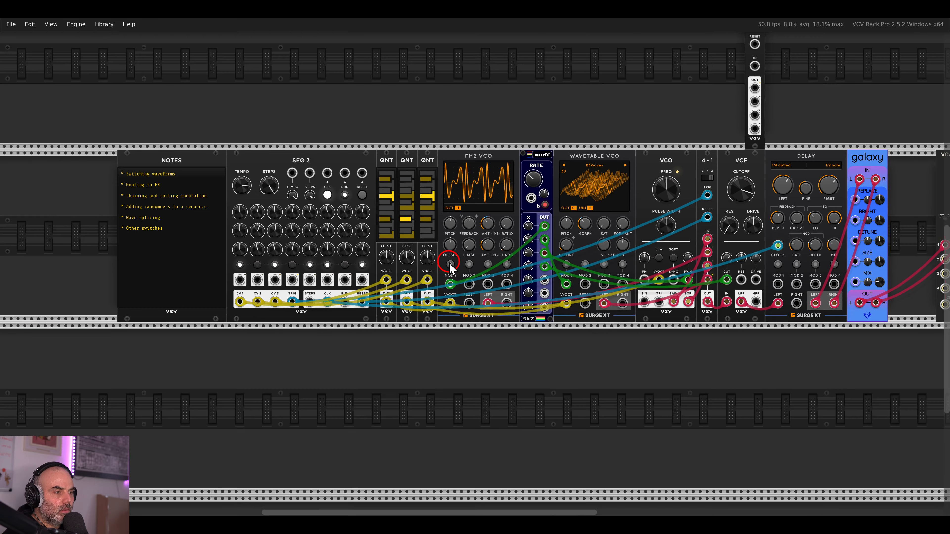
{"action": "scroll", "coordinate": [441, 333], "scroll_direction": "up", "scroll_amount": 4}
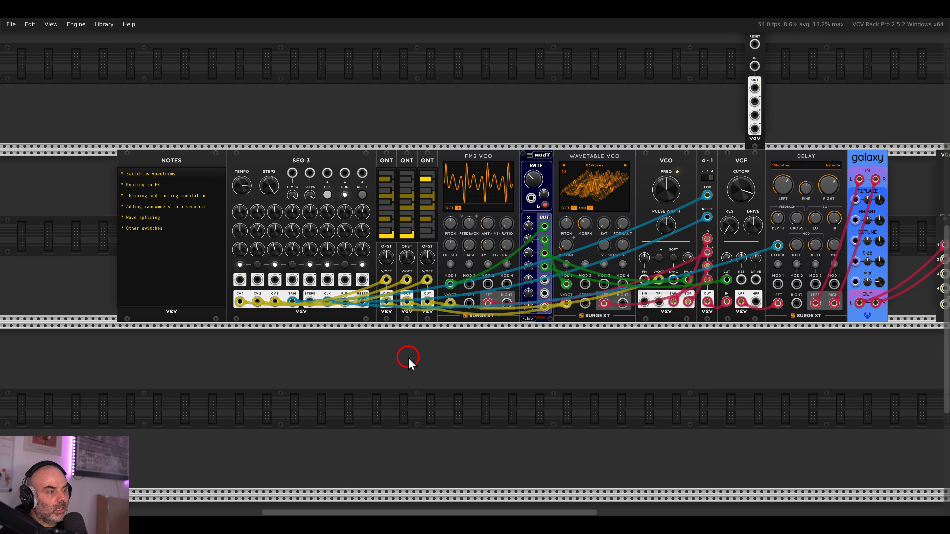
Disconnect the VCF's LPF output from the Delay, move galaxy against VCA MIX 4 STEREO, and shift the Delay and its preceding modules away from galaxy
{"action": "left_click_drag", "start_coordinate": [636, 356], "coordinate": [470, 339]}
{"action": "scroll", "coordinate": [582, 306], "scroll_direction": "up", "scroll_amount": 3}
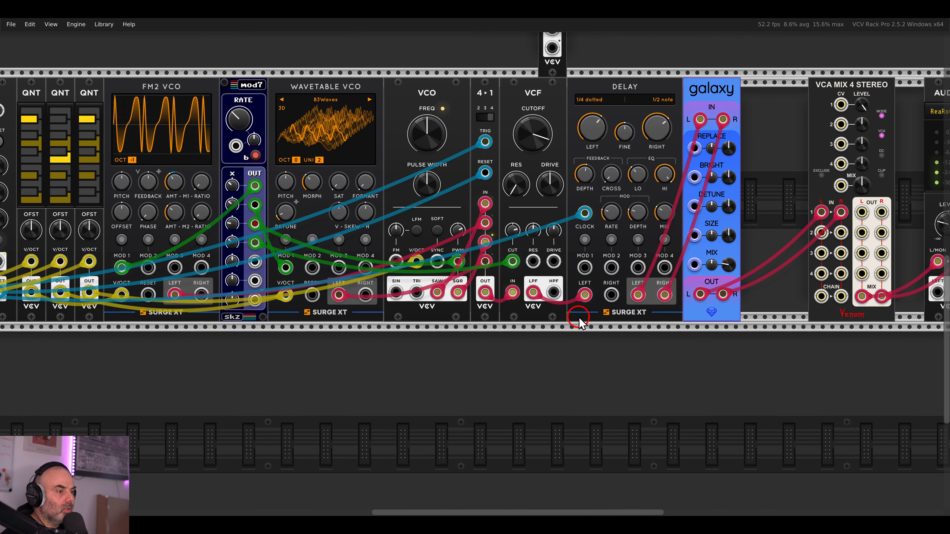
{"action": "scroll", "coordinate": [578, 339], "scroll_direction": "down", "scroll_amount": 2}
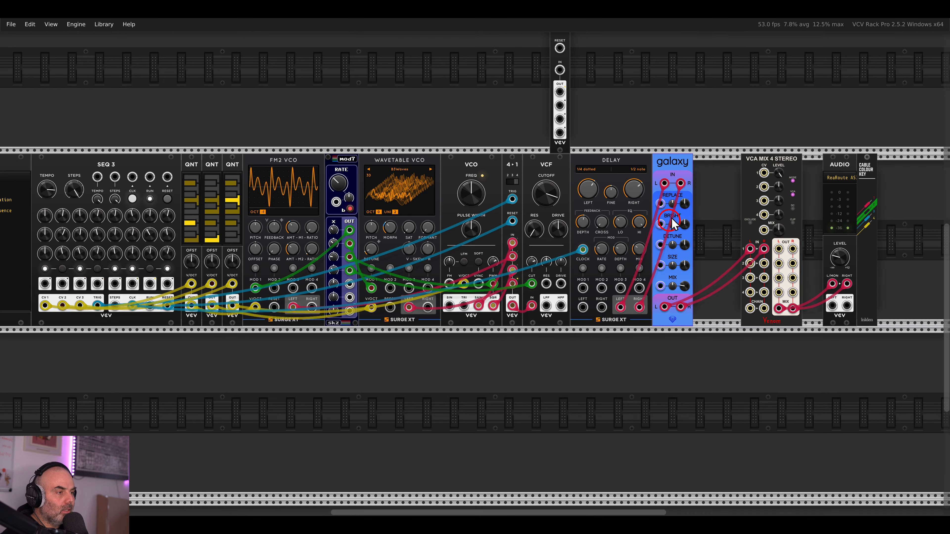
{"action": "left_click_drag", "start_coordinate": [684, 168], "coordinate": [731, 168]}
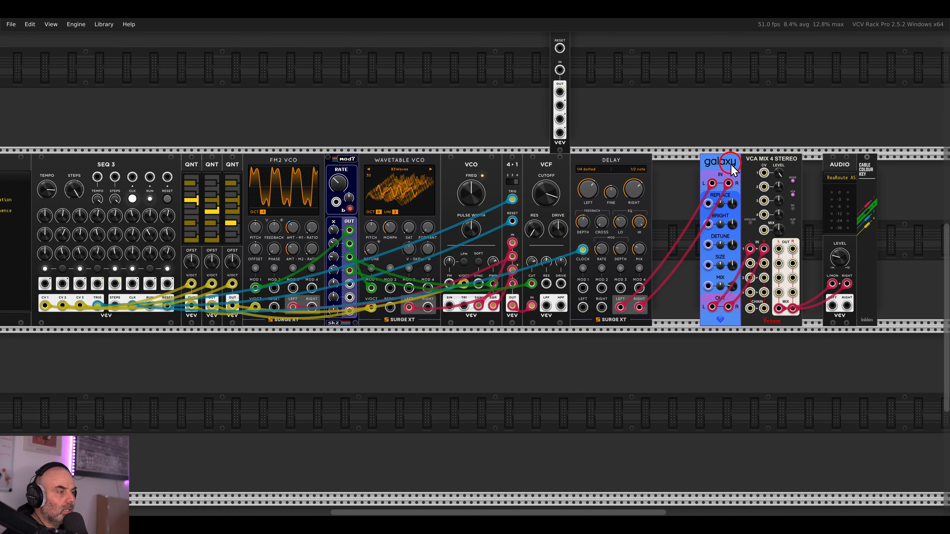
{"action": "left_click_drag", "start_coordinate": [642, 160], "coordinate": [568, 160]}
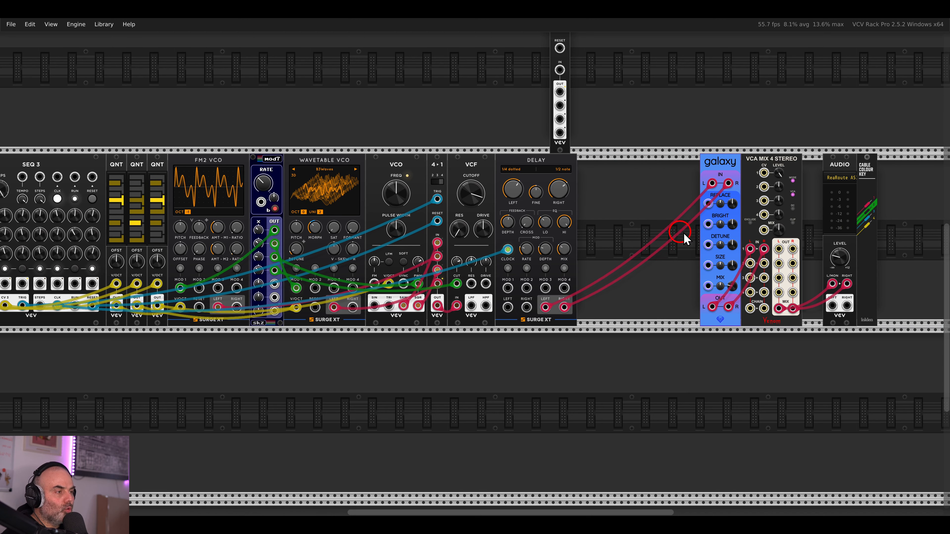
Search the module library for mixer and place the Surge XT Mixer directly before galaxy
{"action": "right_click", "coordinate": [622, 207]}
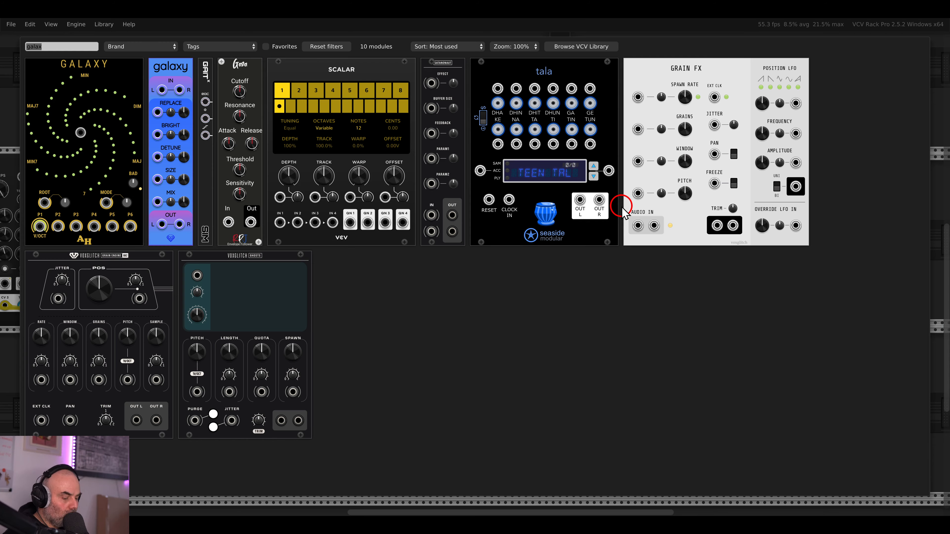
{"action": "type", "text": "mixer"}
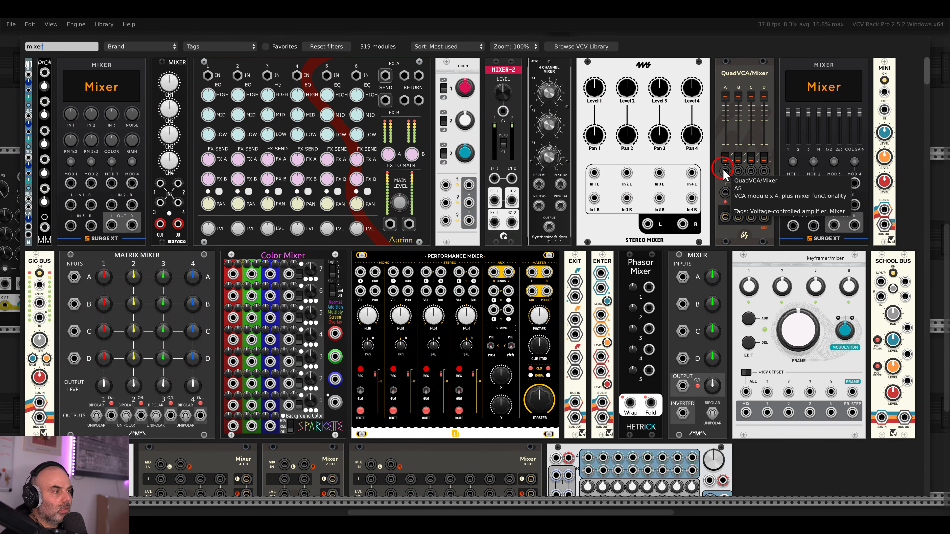
{"action": "left_click_drag", "start_coordinate": [101, 86], "coordinate": [689, 225]}
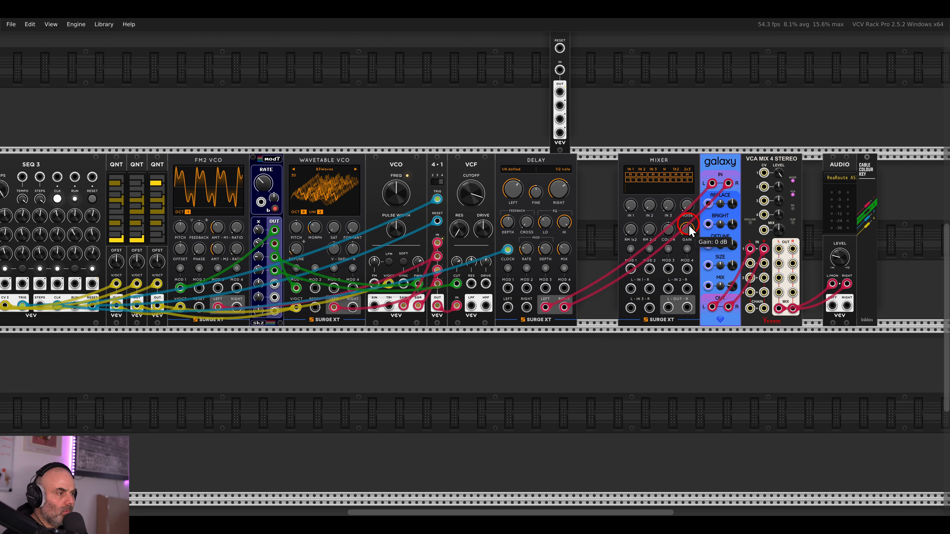
{"action": "scroll", "coordinate": [690, 234], "scroll_direction": "up", "scroll_amount": 3}
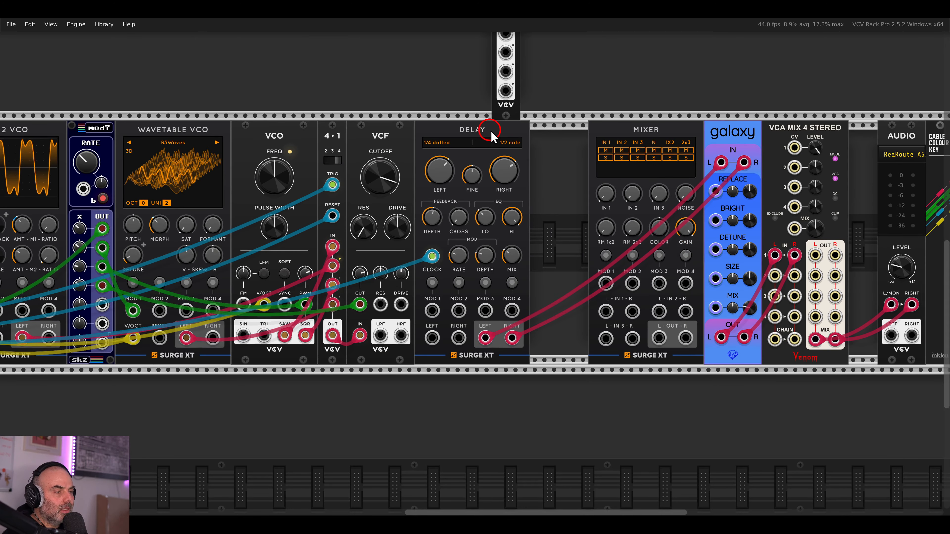
Move the Delay against the Mixer and route its stereo outputs through the Mixer's IN 1 pair and output pair into galaxy
{"action": "left_click_drag", "start_coordinate": [491, 130], "coordinate": [545, 130]}
{"action": "left_click_drag", "start_coordinate": [721, 162], "coordinate": [632, 310]}
{"action": "left_click", "coordinate": [657, 337]}
{"action": "left_click_drag", "start_coordinate": [657, 341], "coordinate": [689, 328]}
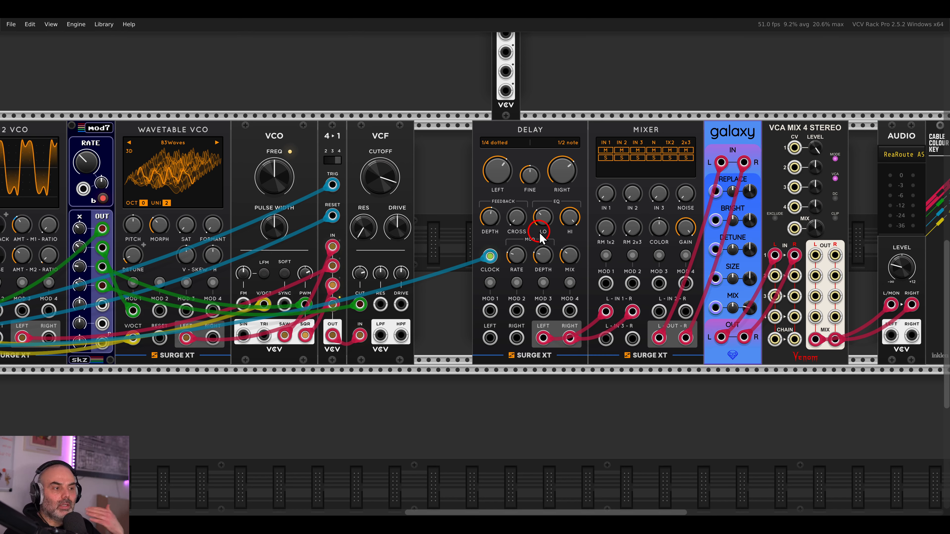
Search the module library for plat, place Plateau below the Delay, and patch its stereo outputs into the Mixer's IN 2 pair
{"action": "scroll", "coordinate": [541, 238], "scroll_direction": "down", "scroll_amount": 3}
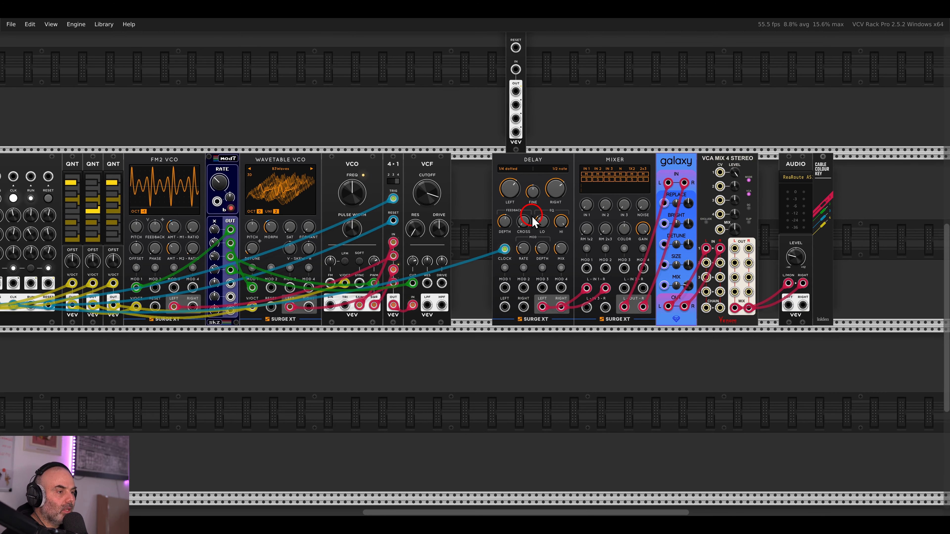
{"action": "scroll", "coordinate": [533, 270], "scroll_direction": "down", "scroll_amount": 1}
{"action": "right_click", "coordinate": [535, 325]}
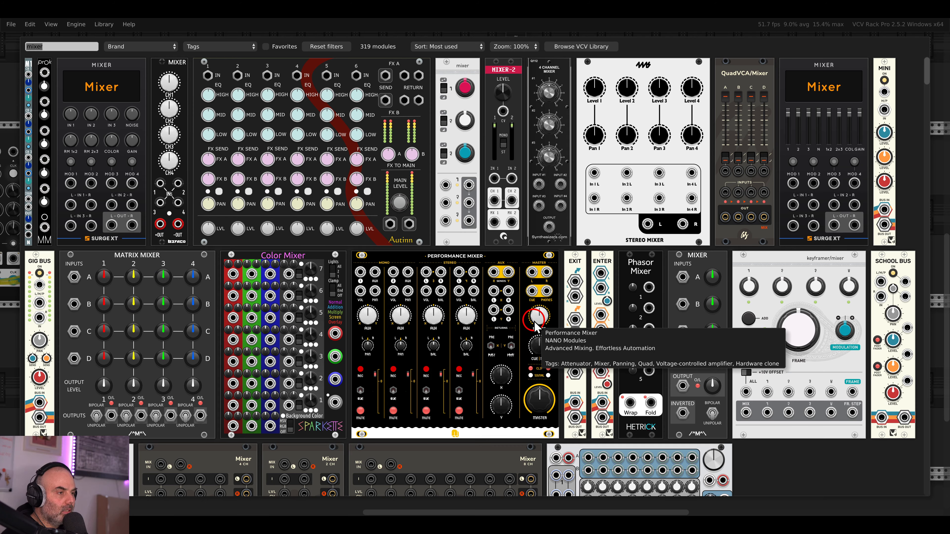
{"action": "type", "text": "[p"}
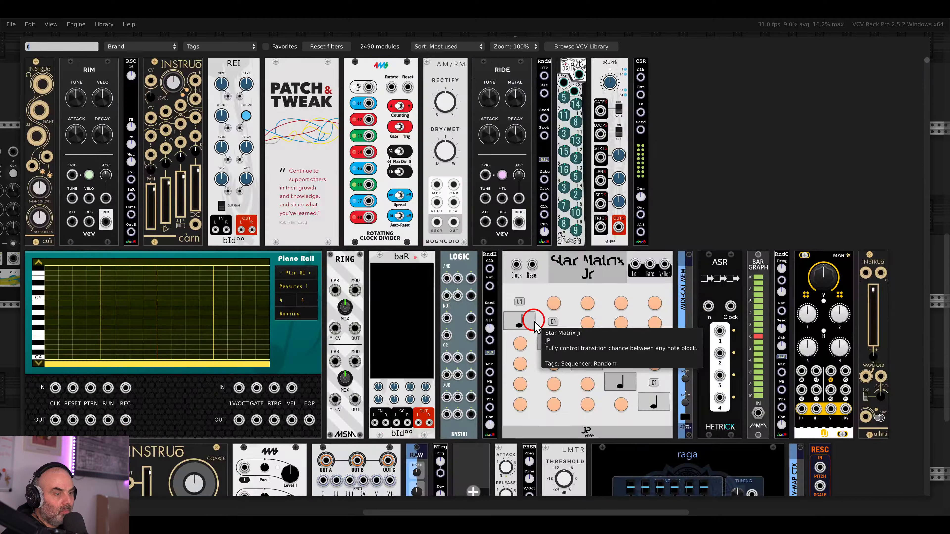
{"action": "type", "text": "l;a"}
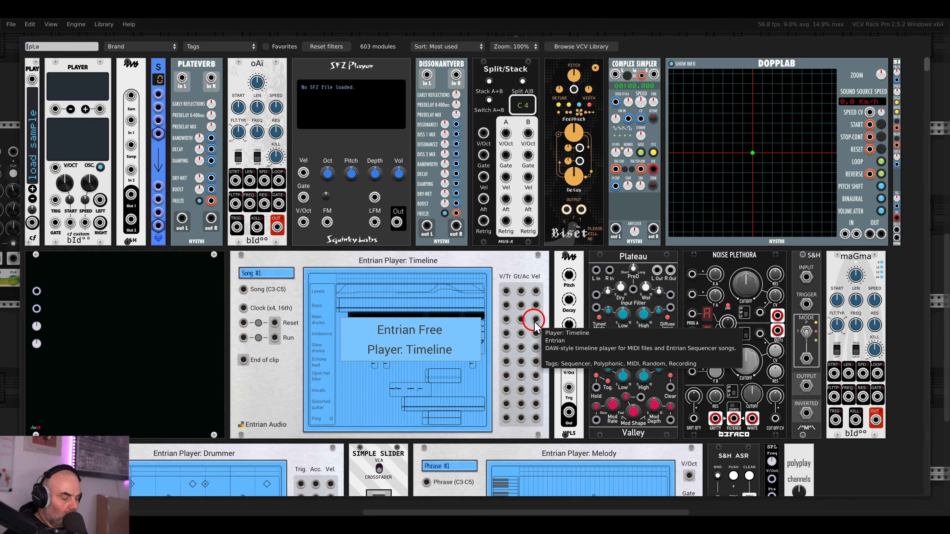
{"action": "key", "text": "BackSpace"}
{"action": "key", "text": "BackSpace"}
{"action": "key", "text": "BackSpace"}
{"action": "key", "text": "BackSpace"}
{"action": "key", "text": "BackSpace"}
{"action": "type", "text": "plat"}
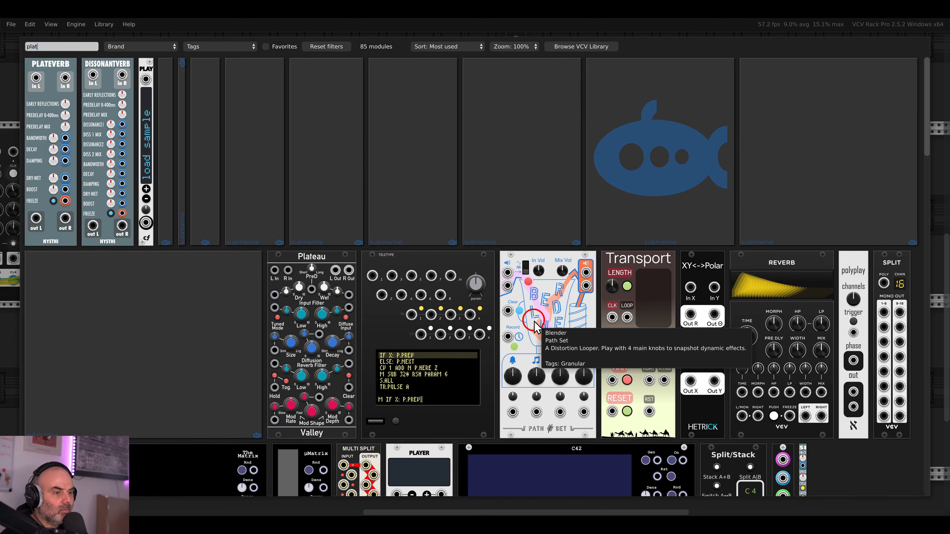
{"action": "left_click_drag", "start_coordinate": [350, 269], "coordinate": [533, 353]}
{"action": "scroll", "coordinate": [525, 288], "scroll_direction": "down", "scroll_amount": 3}
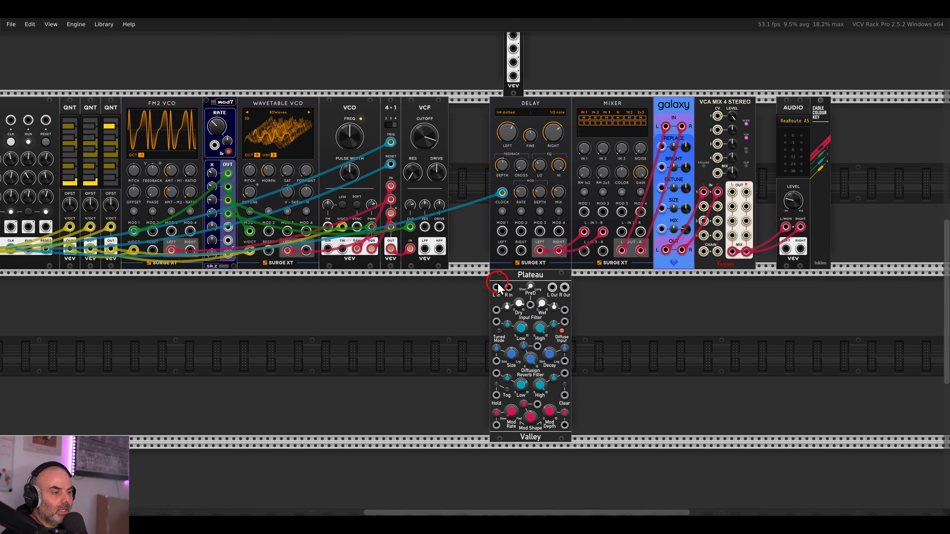
{"action": "mouse_move", "coordinate": [537, 264]}
{"action": "left_mouse_down"}
{"action": "mouse_move", "coordinate": [540, 273]}
{"action": "mouse_move", "coordinate": [594, 203]}
{"action": "mouse_move", "coordinate": [551, 256]}
{"action": "mouse_move", "coordinate": [537, 259]}
{"action": "left_mouse_up"}
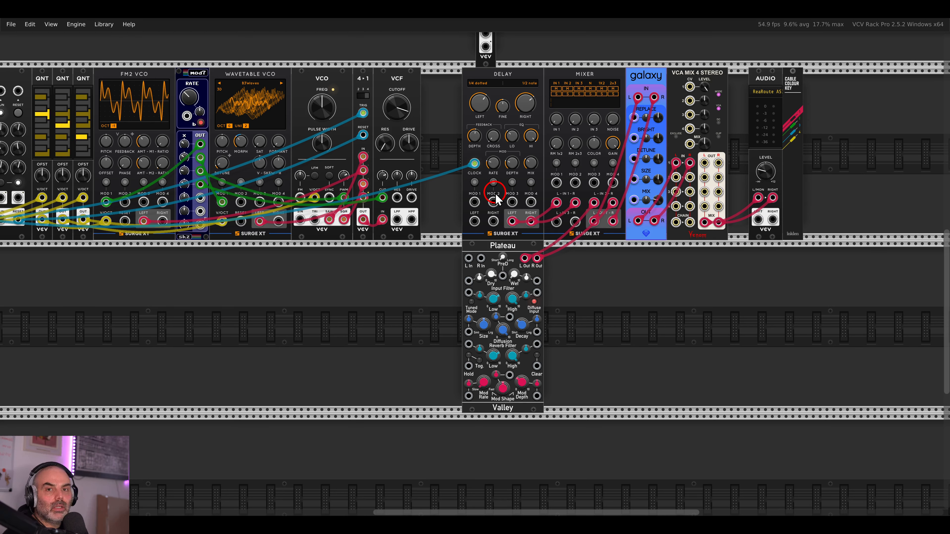
Move the 1→4 switch down from the row above into the gap between the VCF and the Delay
{"action": "left_click_drag", "start_coordinate": [472, 194], "coordinate": [528, 234]}
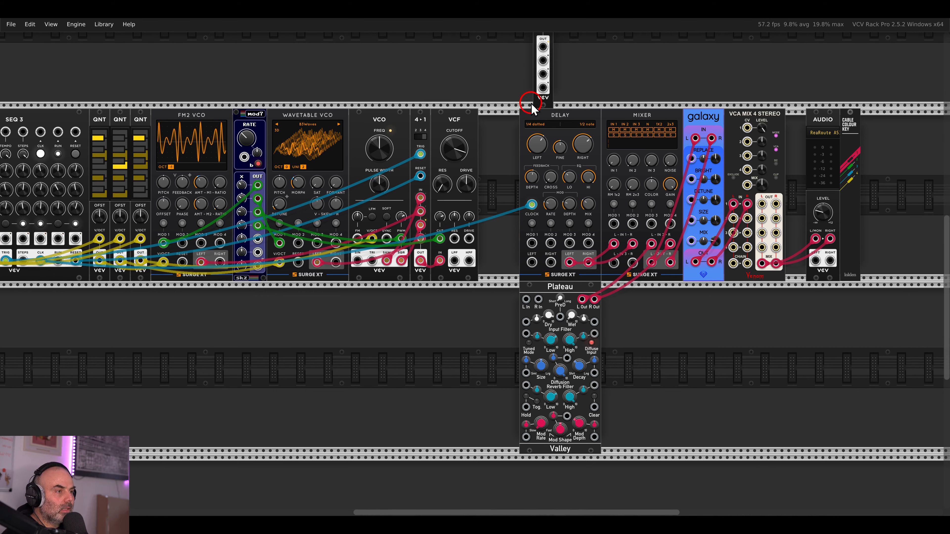
{"action": "left_click_drag", "start_coordinate": [533, 109], "coordinate": [503, 149]}
{"action": "scroll", "coordinate": [503, 142], "scroll_direction": "up", "scroll_amount": 5}
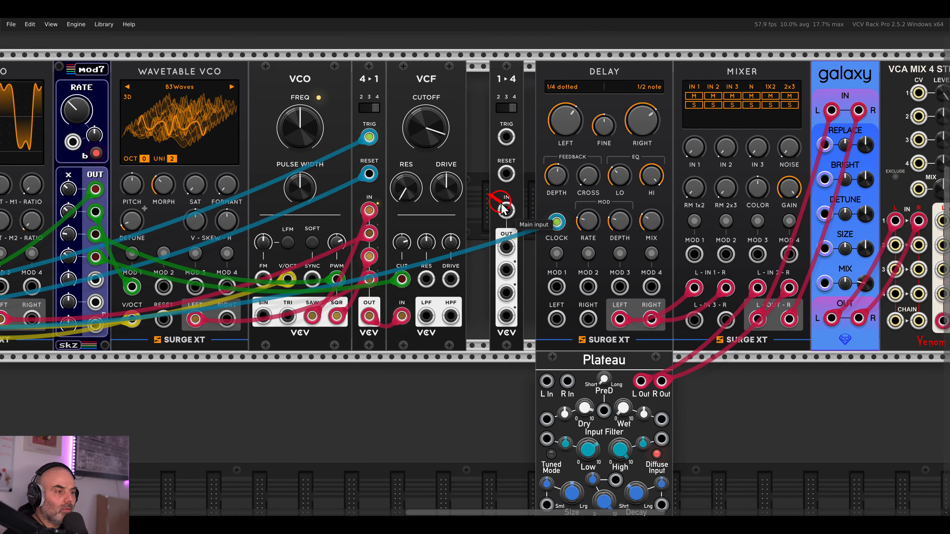
{"action": "key", "text": "ctrl+z"}
{"action": "left_click_drag", "start_coordinate": [484, 191], "coordinate": [518, 221]}
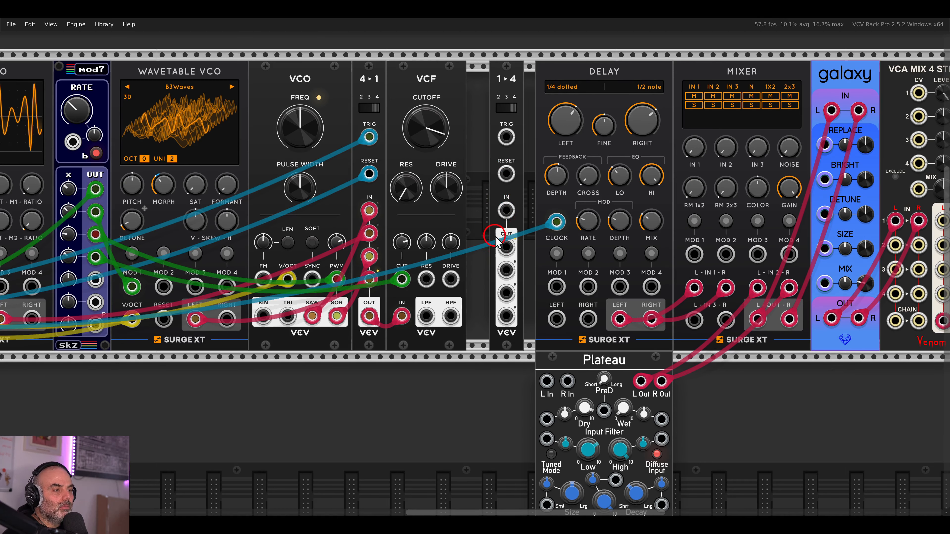
{"action": "mouse_move", "coordinate": [486, 229]}
{"action": "left_mouse_down"}
{"action": "mouse_move", "coordinate": [522, 284]}
{"action": "mouse_move", "coordinate": [524, 338]}
{"action": "left_mouse_up"}
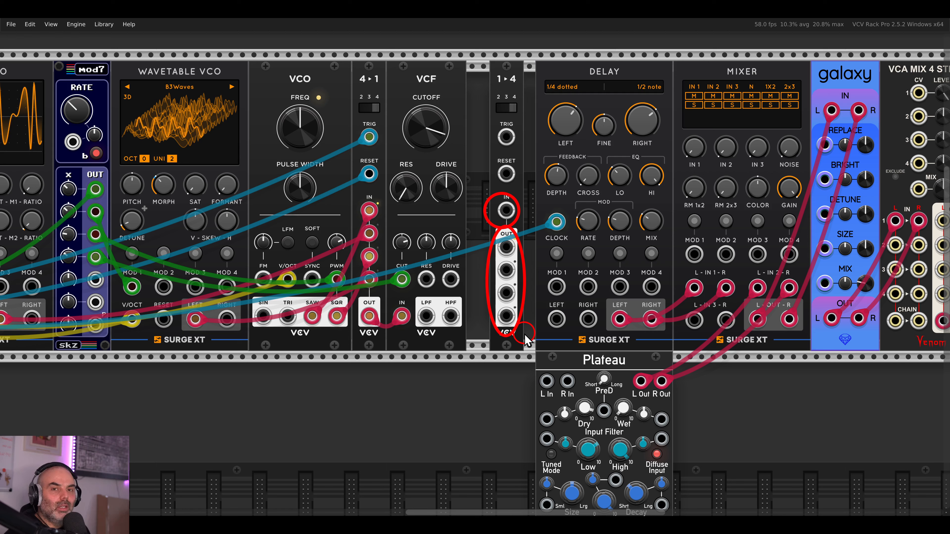
{"action": "key", "text": "Escape"}
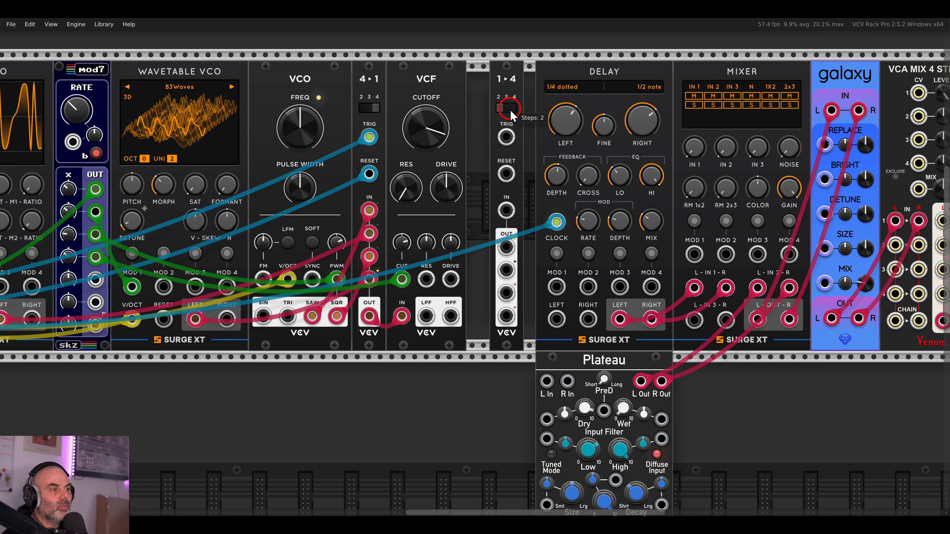
Enable De-click on the 1→4 switch and patch the VCF's LPF output into the switch's main input
{"action": "right_click", "coordinate": [503, 87]}
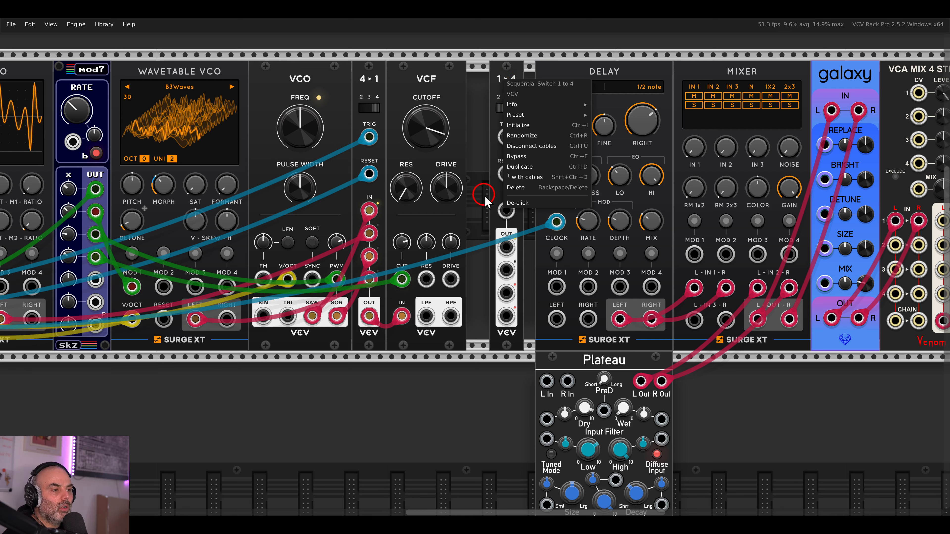
{"action": "left_click", "coordinate": [514, 203]}
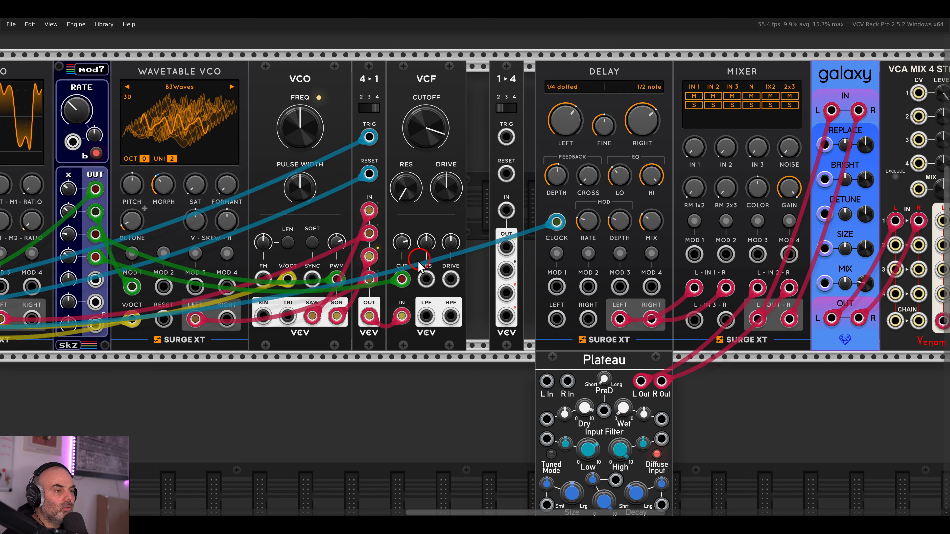
{"action": "left_click_drag", "start_coordinate": [425, 316], "coordinate": [505, 211]}
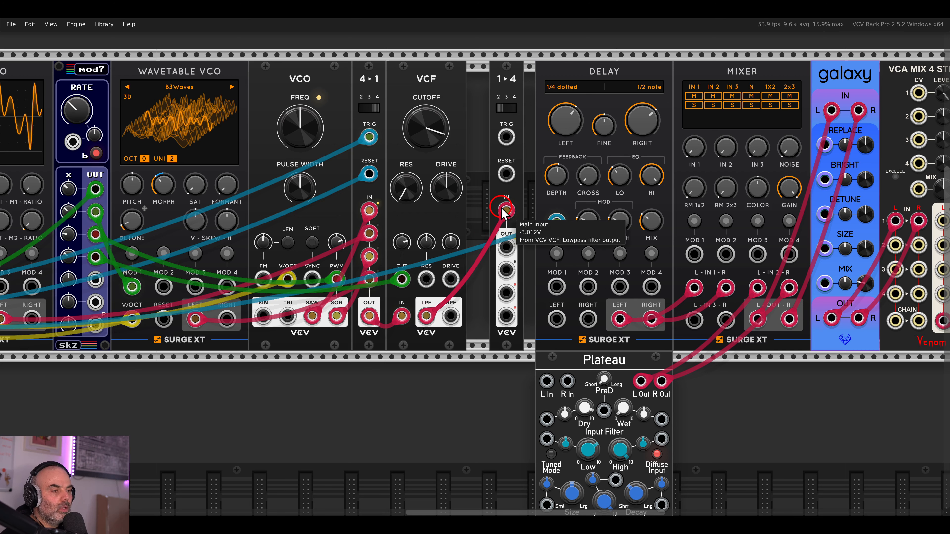
Patch the 1→4 switch's output 1 into the Delay's left input and output 2 into Plateau's left input
{"action": "left_click_drag", "start_coordinate": [506, 247], "coordinate": [556, 318]}
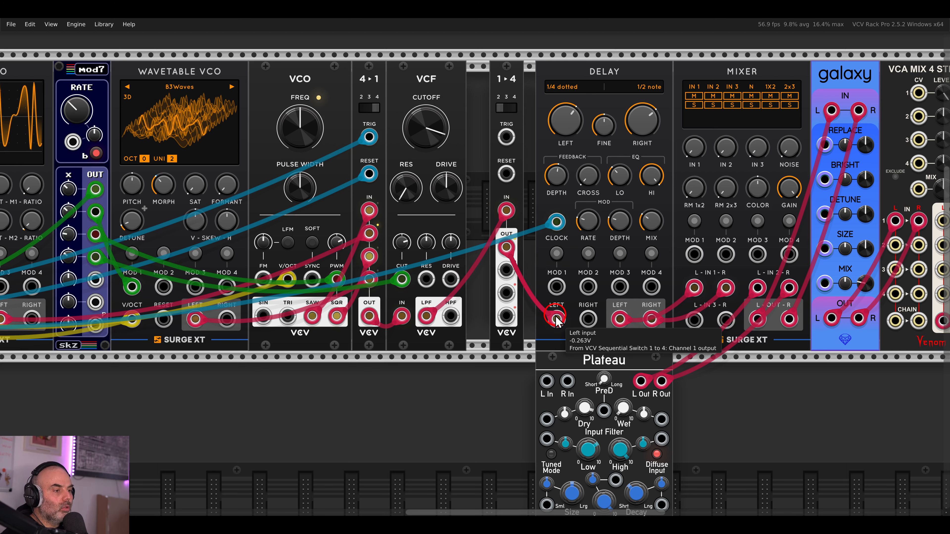
{"action": "scroll", "coordinate": [509, 296], "scroll_direction": "down", "scroll_amount": 2}
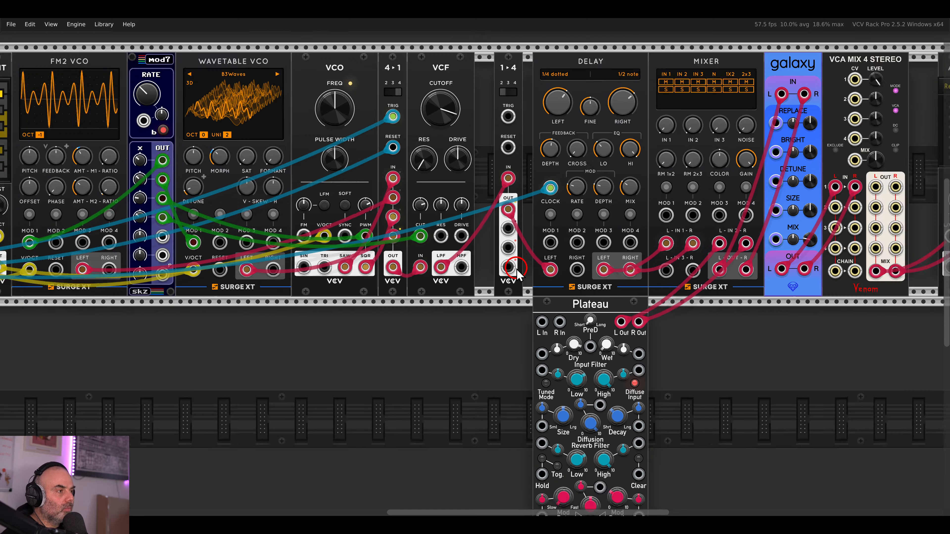
{"action": "scroll", "coordinate": [517, 275], "scroll_direction": "down", "scroll_amount": 2}
{"action": "left_click_drag", "start_coordinate": [509, 235], "coordinate": [538, 313]}
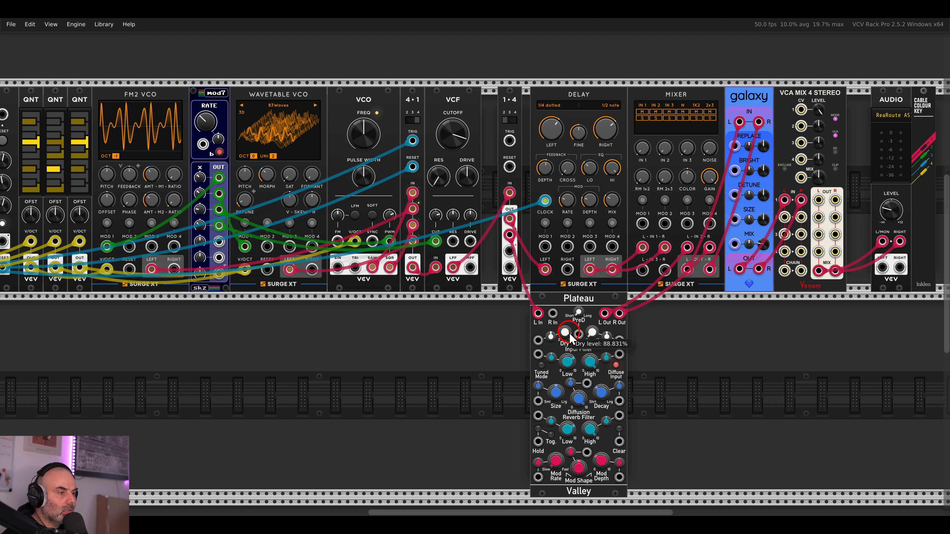
Move the VCF and the modules before it away from the 1→4 switch to open a wider gap between them
{"action": "left_click_drag", "start_coordinate": [417, 316], "coordinate": [671, 314]}
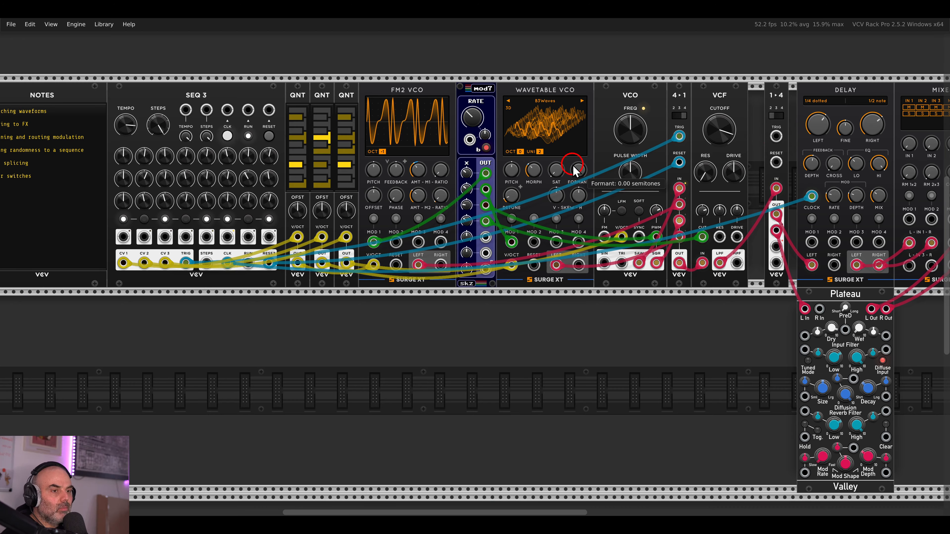
{"action": "scroll", "coordinate": [642, 146], "scroll_direction": "left", "scroll_amount": 2}
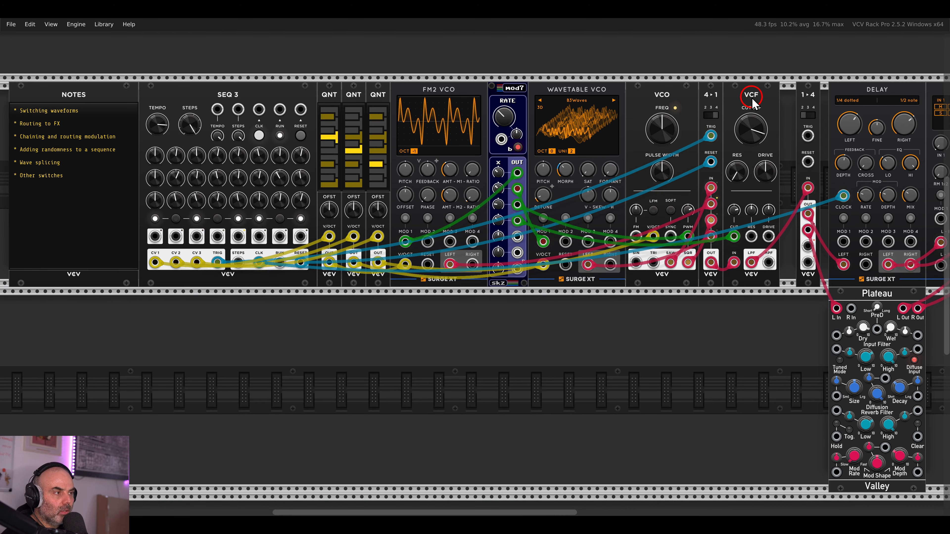
{"action": "left_click_drag", "start_coordinate": [752, 103], "coordinate": [703, 103]}
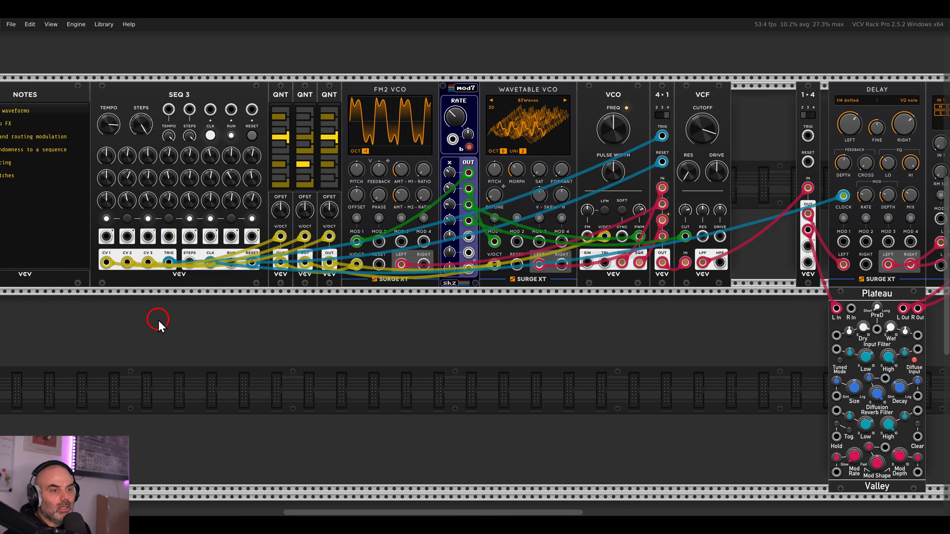
Examine the row of eight individual step outputs on SEQ 3
{"action": "scroll", "coordinate": [159, 322], "scroll_direction": "left", "scroll_amount": 5}
{"action": "scroll", "coordinate": [350, 212], "scroll_direction": "up", "scroll_amount": 4}
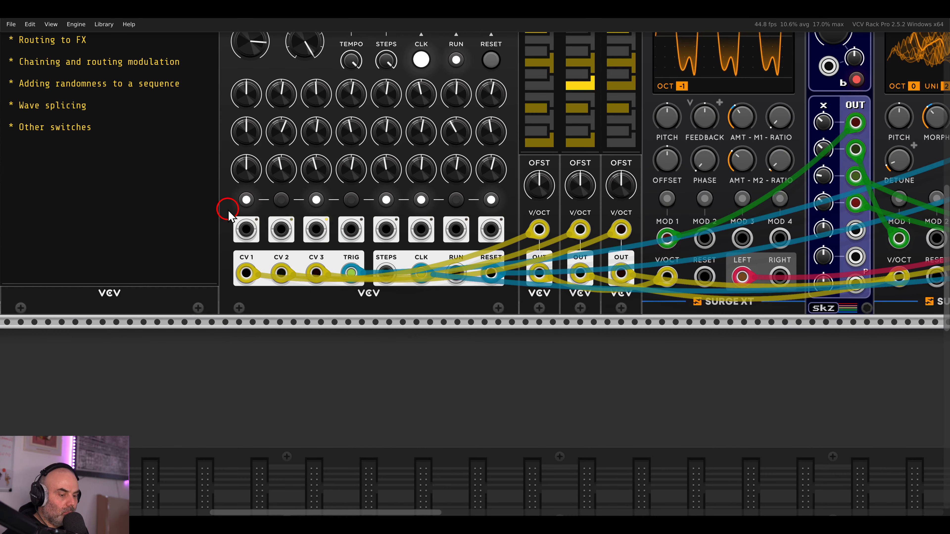
{"action": "left_click_drag", "start_coordinate": [227, 207], "coordinate": [513, 246]}
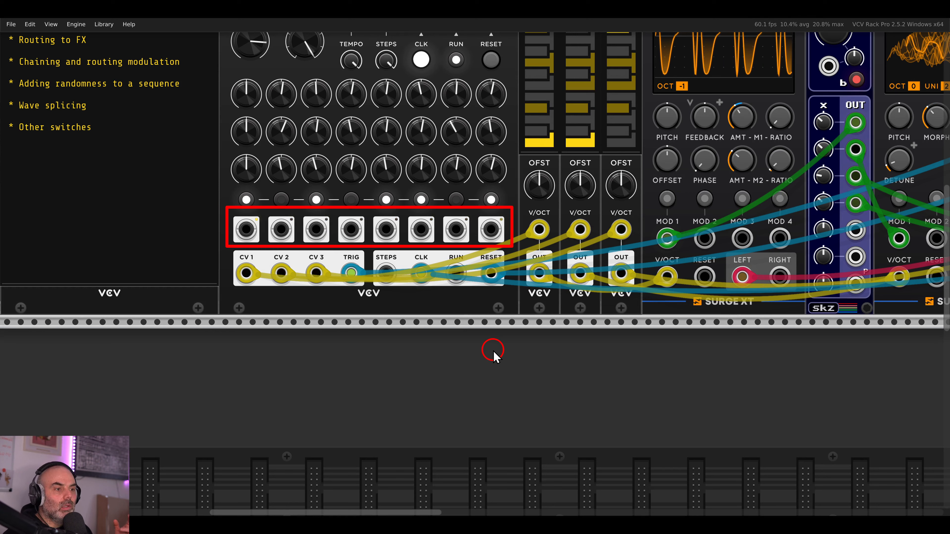
{"action": "key", "text": "Escape"}
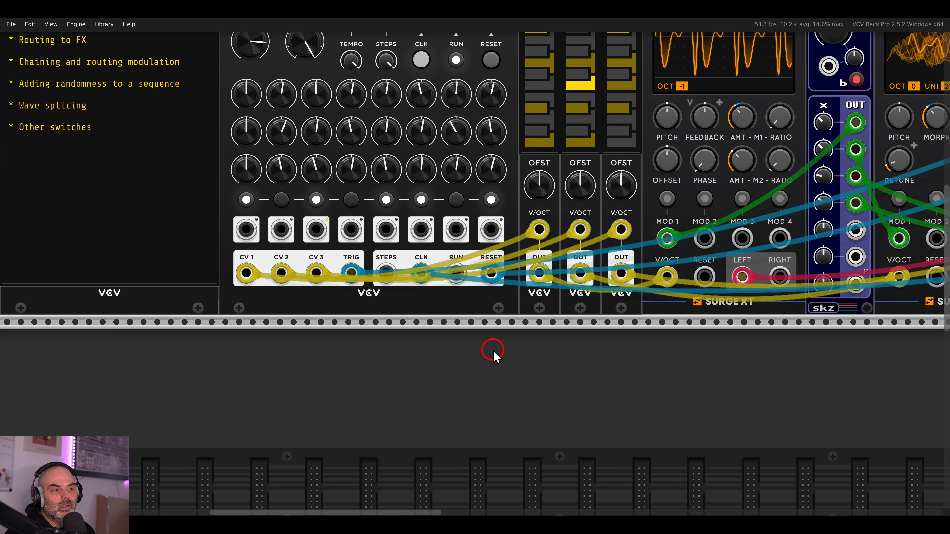
Clear the plat search from the module library and place a MIX module in the gap between the VCF and the 1→4 switch
{"action": "scroll", "coordinate": [493, 351], "scroll_direction": "down", "scroll_amount": 2}
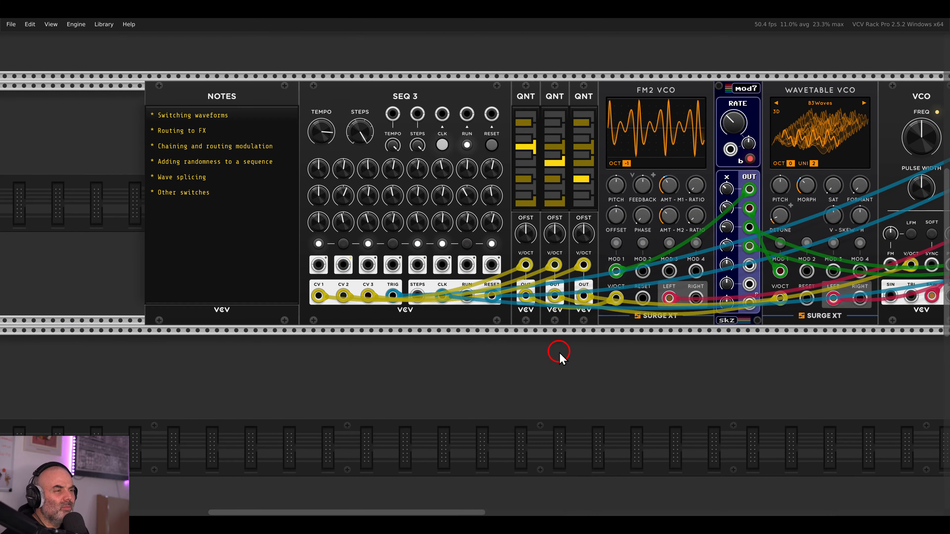
{"action": "scroll", "coordinate": [559, 354], "scroll_direction": "right", "scroll_amount": 5}
{"action": "scroll", "coordinate": [458, 345], "scroll_direction": "right", "scroll_amount": 4}
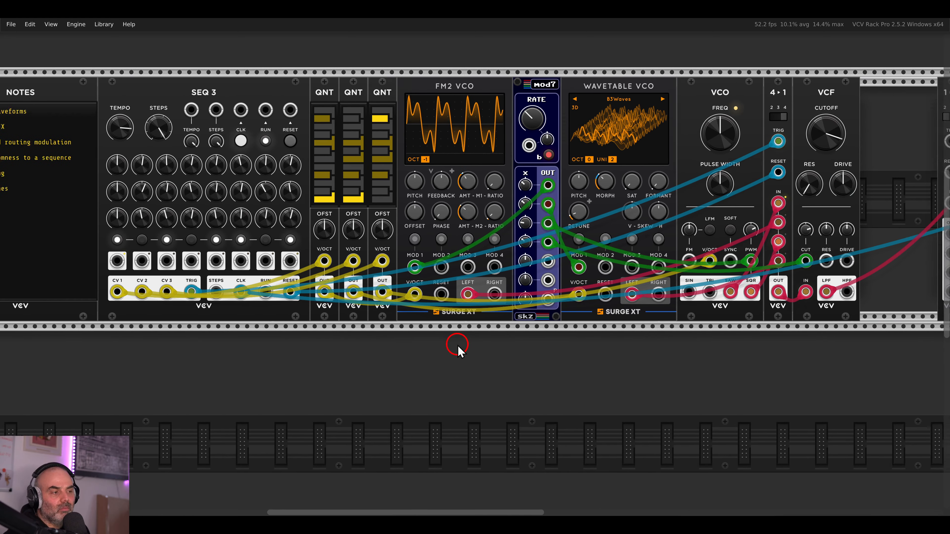
{"action": "right_click", "coordinate": [791, 179]}
{"action": "type", "text": "plat"}
{"action": "key", "text": "BackSpace"}
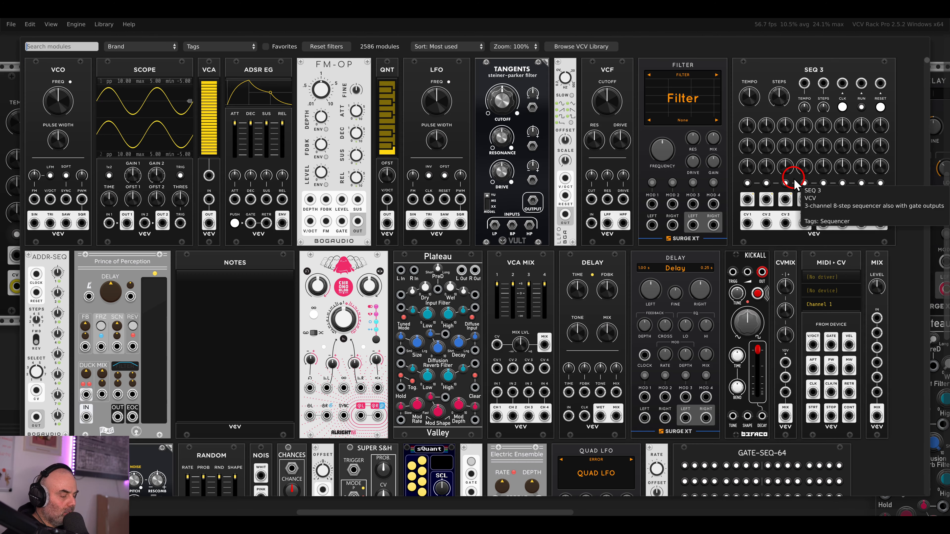
{"action": "left_click_drag", "start_coordinate": [878, 266], "coordinate": [794, 217]}
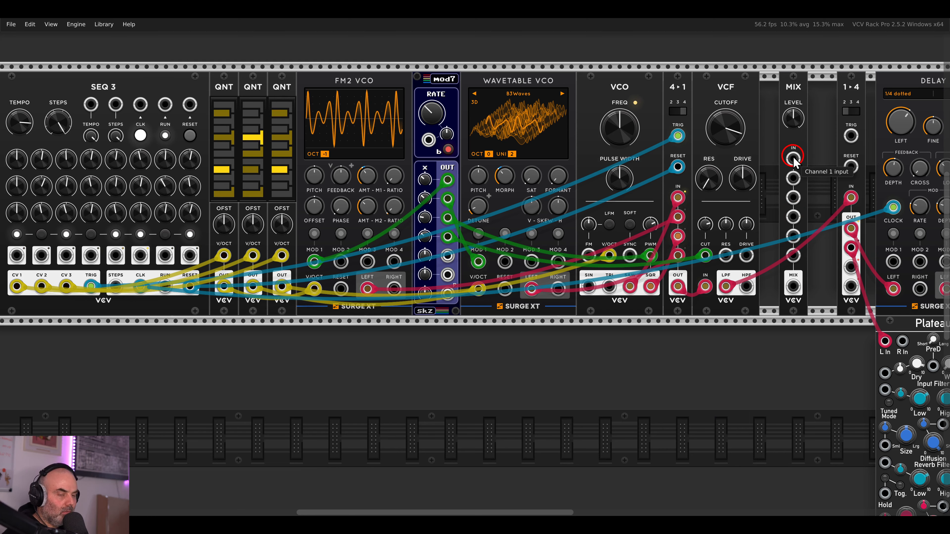
Patch SEQ 3's step 1, 3 and 6 outputs into MIX inputs 1 to 3, and the MIX output into the 1→4 switch's TRIG
{"action": "left_click_drag", "start_coordinate": [793, 159], "coordinate": [17, 256]}
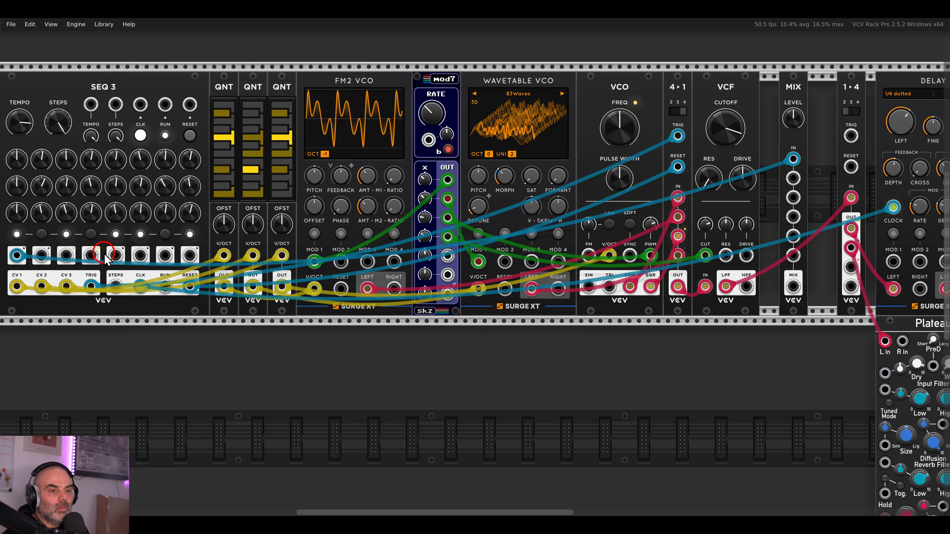
{"action": "left_click_drag", "start_coordinate": [66, 255], "coordinate": [140, 256]}
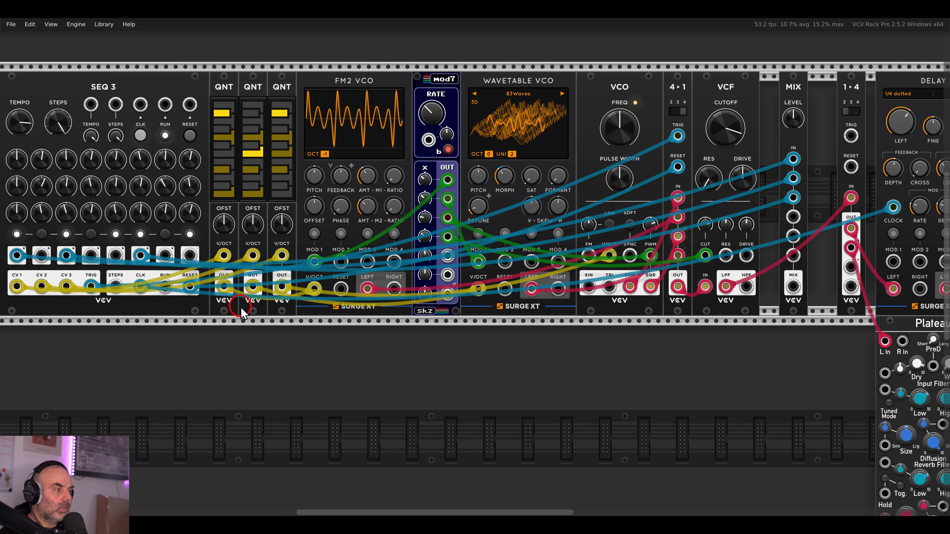
{"action": "left_click_drag", "start_coordinate": [691, 406], "coordinate": [466, 419]}
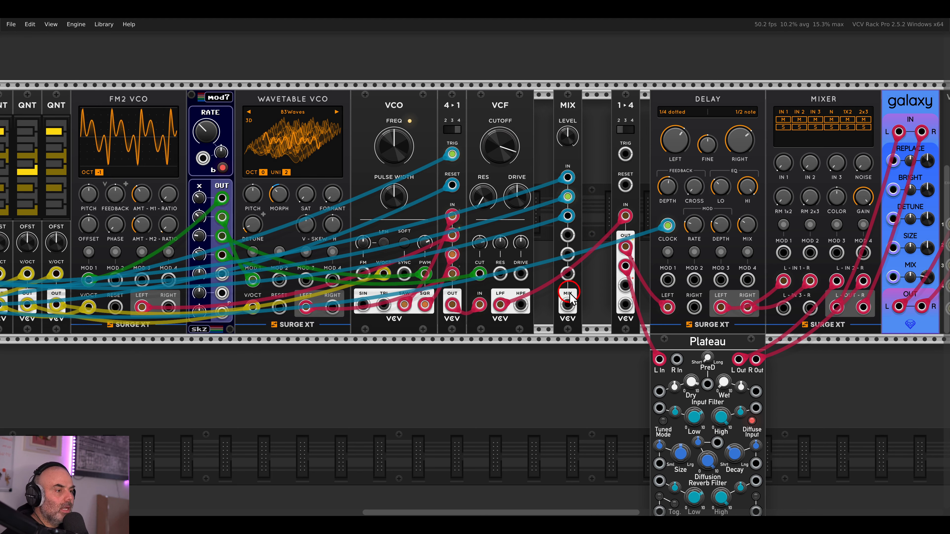
{"action": "left_click_drag", "start_coordinate": [567, 304], "coordinate": [624, 153]}
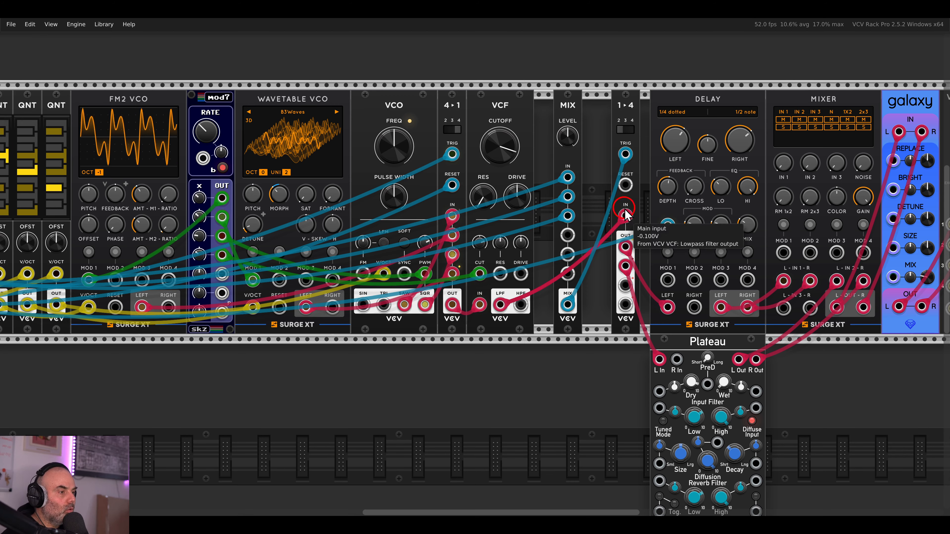
Raise the Mixer's IN 2 level to bring in the Plateau signal
{"action": "scroll", "coordinate": [552, 216], "scroll_direction": "right", "scroll_amount": 2}
{"action": "scroll", "coordinate": [703, 210], "scroll_direction": "up", "scroll_amount": 1}
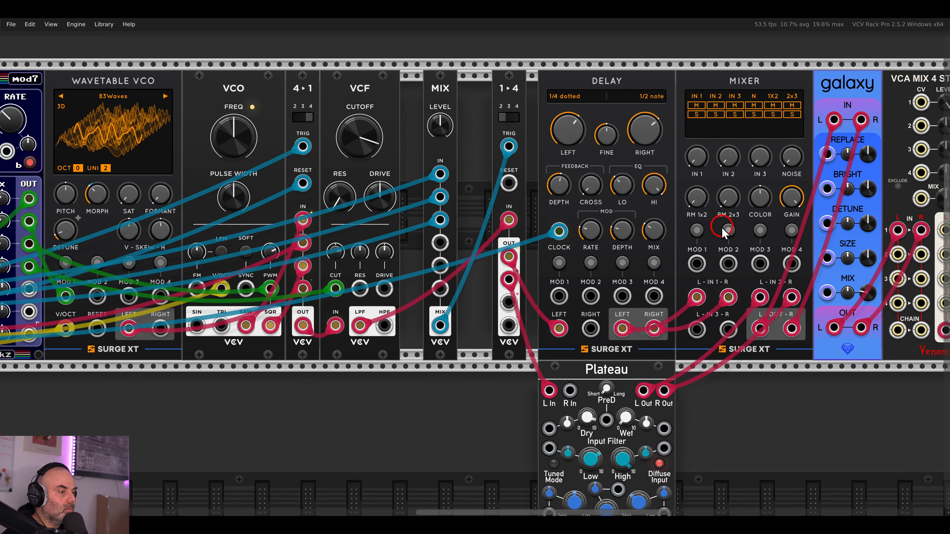
{"action": "scroll", "coordinate": [640, 206], "scroll_direction": "right", "scroll_amount": 2}
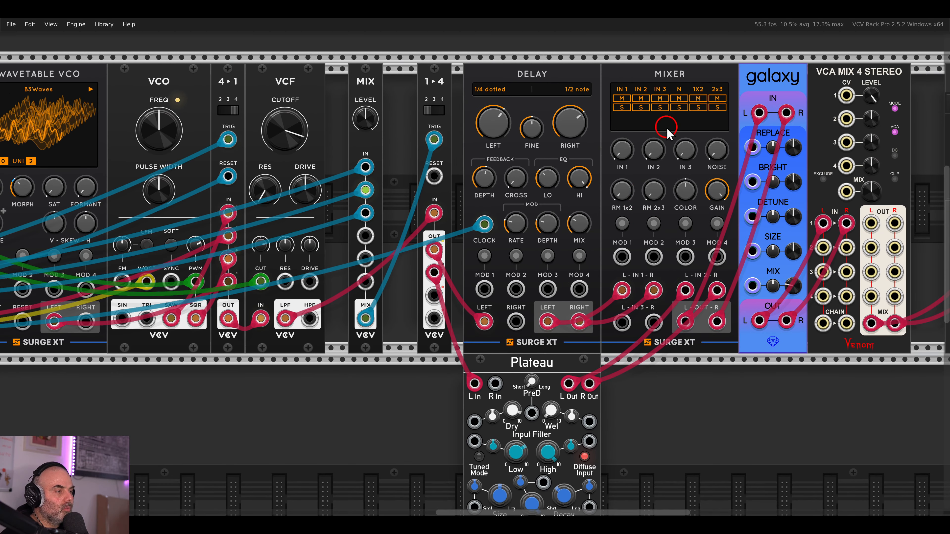
{"action": "left_click_drag", "start_coordinate": [658, 160], "coordinate": [643, 124]}
Turn Plateau's Dry level down and its Wet level up
{"action": "scroll", "coordinate": [598, 220], "scroll_direction": "down", "scroll_amount": 3}
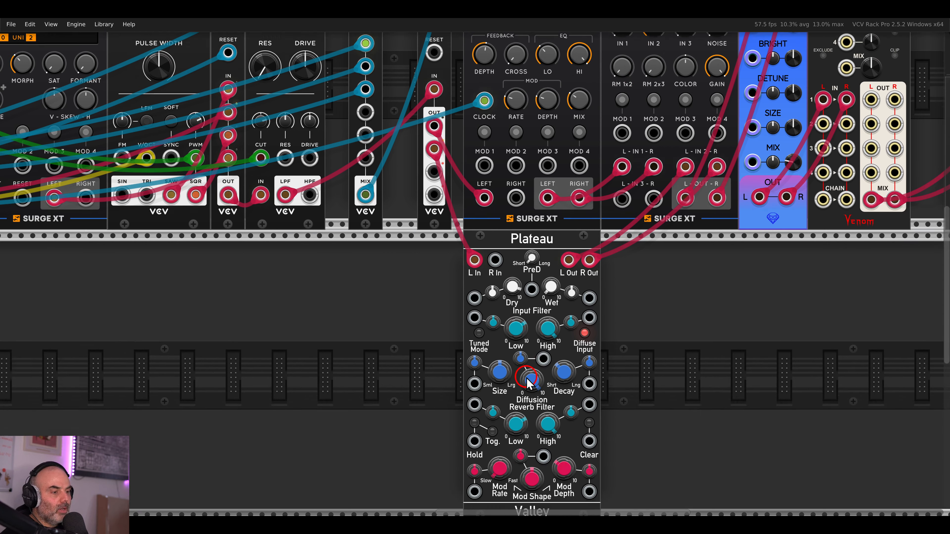
{"action": "left_click", "coordinate": [513, 288]}
{"action": "left_click_drag", "start_coordinate": [513, 288], "coordinate": [535, 421]}
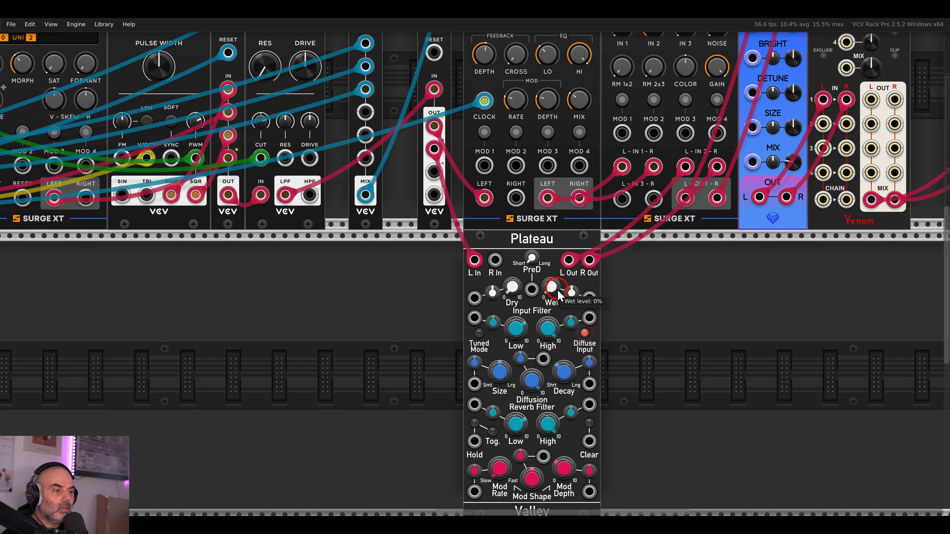
{"action": "left_click_drag", "start_coordinate": [550, 288], "coordinate": [564, 256]}
{"action": "scroll", "coordinate": [543, 269], "scroll_direction": "down", "scroll_amount": 1}
{"action": "left_click", "coordinate": [541, 275]}
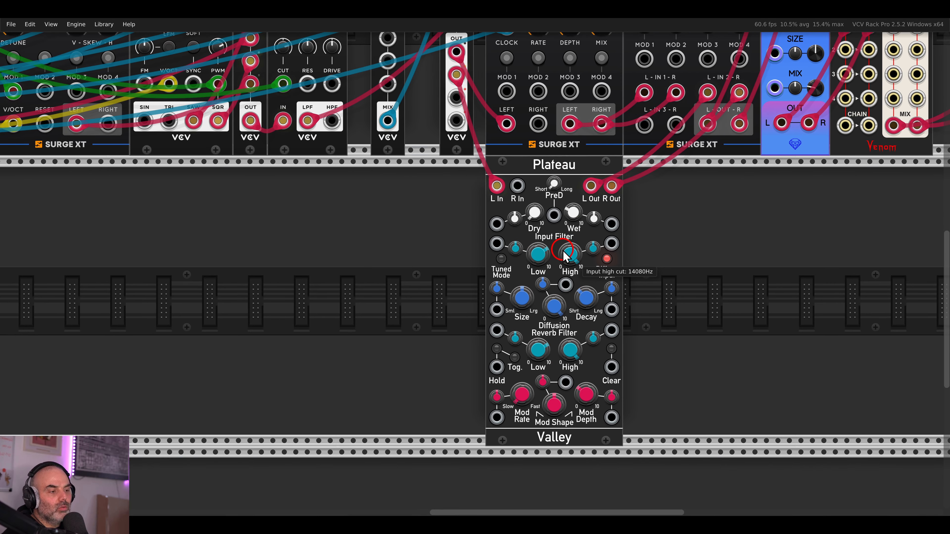
Switch off Plateau's Diffuse Input and turn its Diffusion down
{"action": "left_click", "coordinate": [607, 261]}
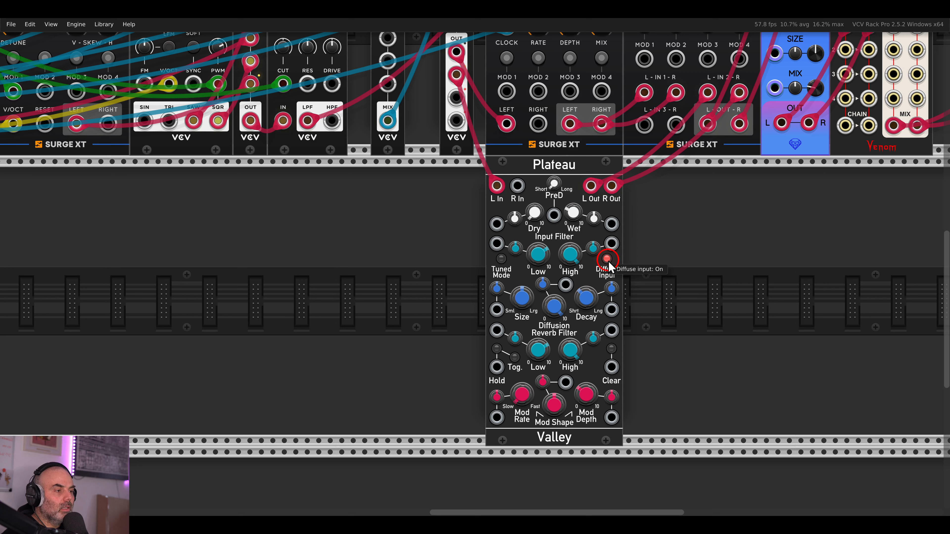
{"action": "left_click", "coordinate": [556, 309]}
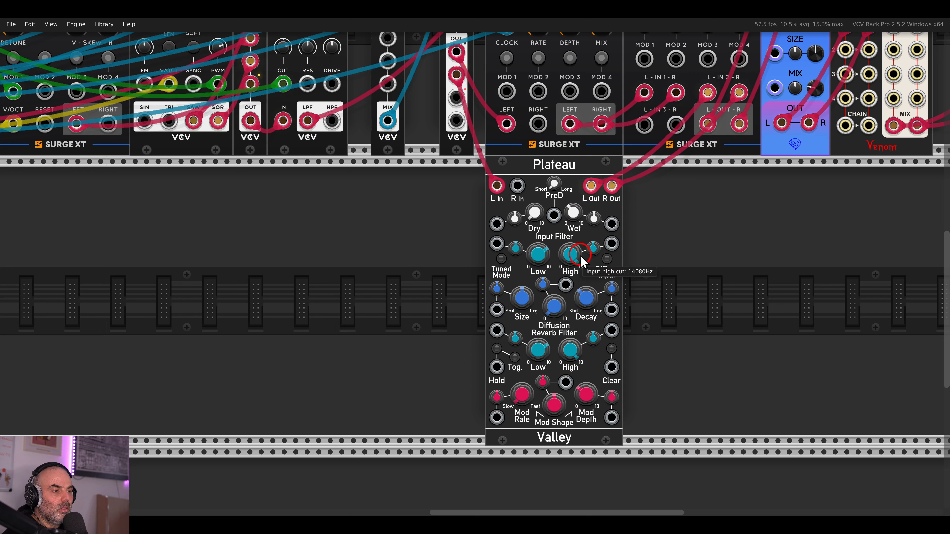
{"action": "left_click", "coordinate": [579, 267]}
{"action": "left_click_drag", "start_coordinate": [580, 267], "coordinate": [586, 372]}
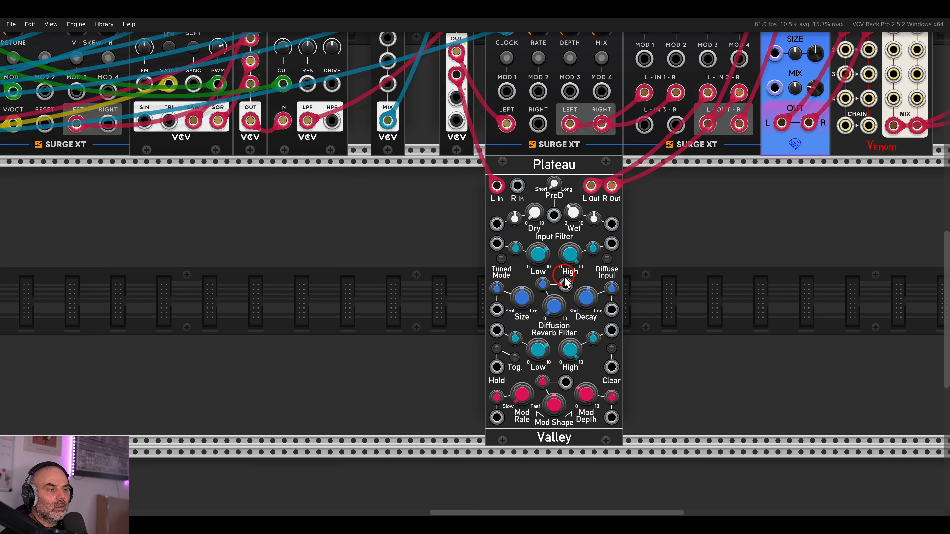
Patch SEQ 3's step 1 output into Plateau's Clear input
{"action": "scroll", "coordinate": [580, 306], "scroll_direction": "down", "scroll_amount": 4}
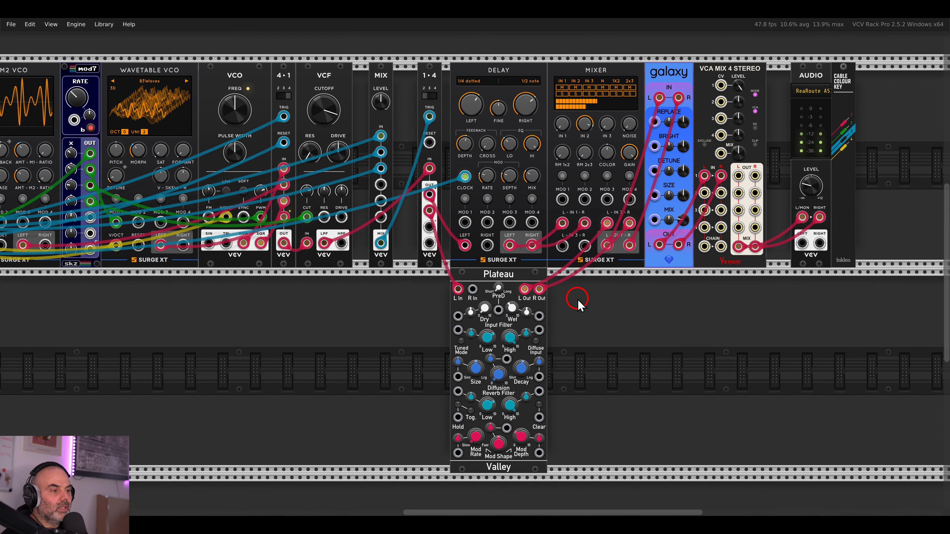
{"action": "scroll", "coordinate": [577, 304], "scroll_direction": "down", "scroll_amount": 3}
{"action": "scroll", "coordinate": [578, 305], "scroll_direction": "left", "scroll_amount": 3}
{"action": "scroll", "coordinate": [577, 306], "scroll_direction": "up", "scroll_amount": 3}
{"action": "scroll", "coordinate": [587, 301], "scroll_direction": "down", "scroll_amount": 1}
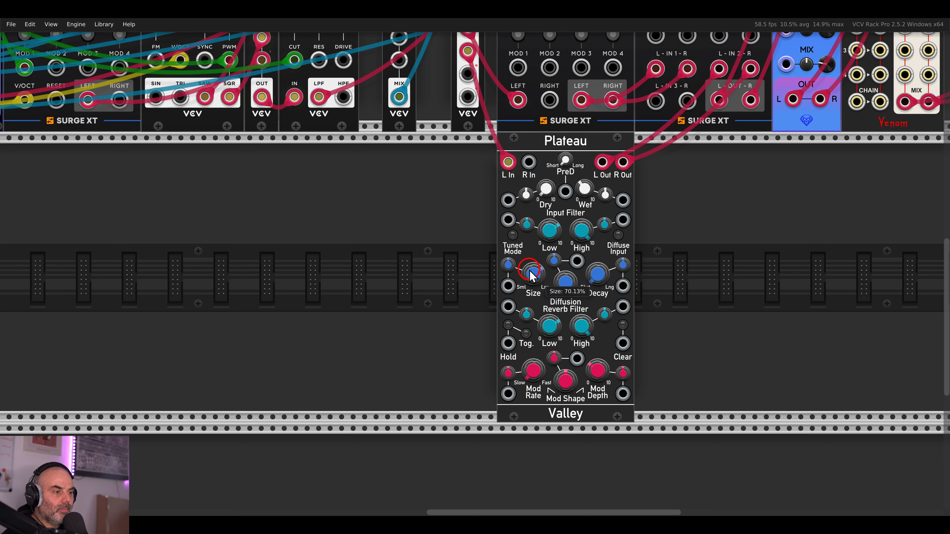
{"action": "scroll", "coordinate": [531, 275], "scroll_direction": "down", "scroll_amount": 2}
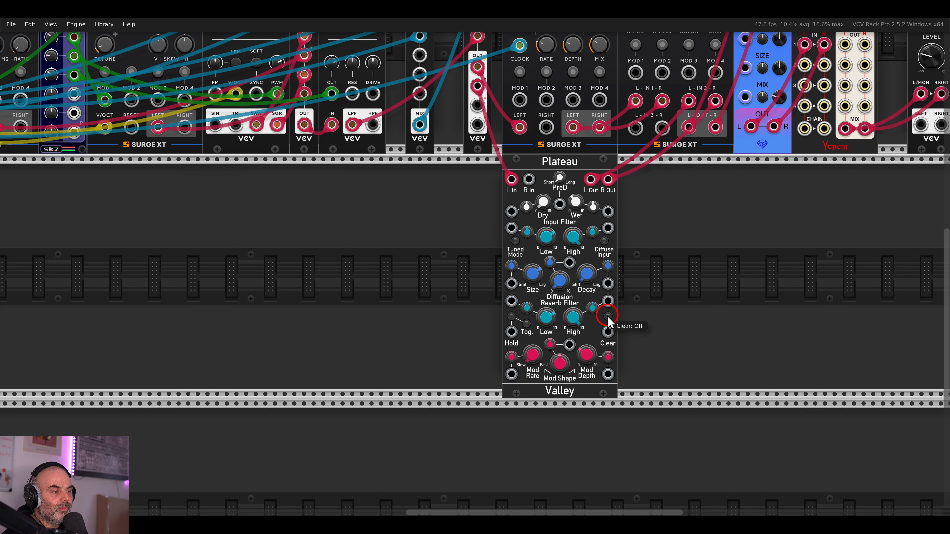
{"action": "scroll", "coordinate": [608, 320], "scroll_direction": "down", "scroll_amount": 3}
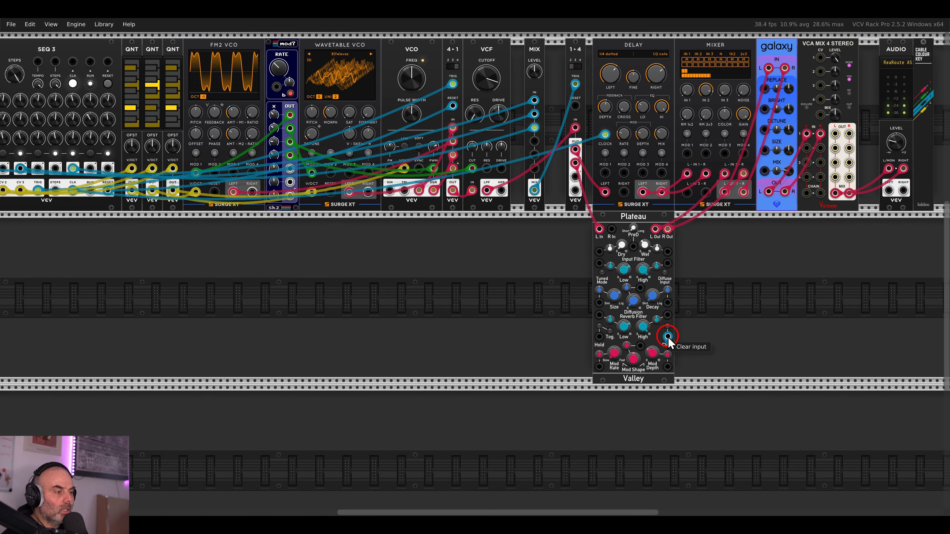
{"action": "left_click_drag", "start_coordinate": [667, 336], "coordinate": [74, 166]}
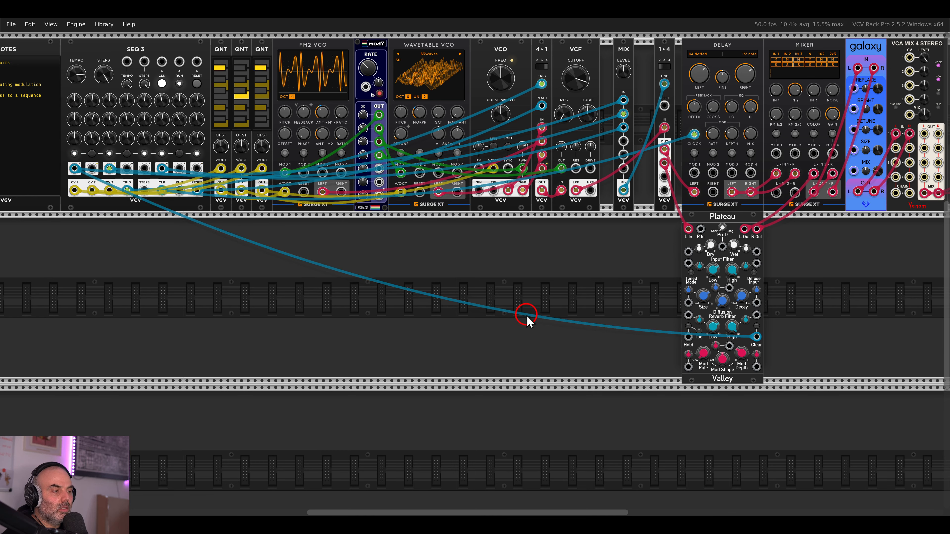
{"action": "scroll", "coordinate": [600, 311], "scroll_direction": "right", "scroll_amount": 3}
{"action": "scroll", "coordinate": [572, 312], "scroll_direction": "up", "scroll_amount": 5}
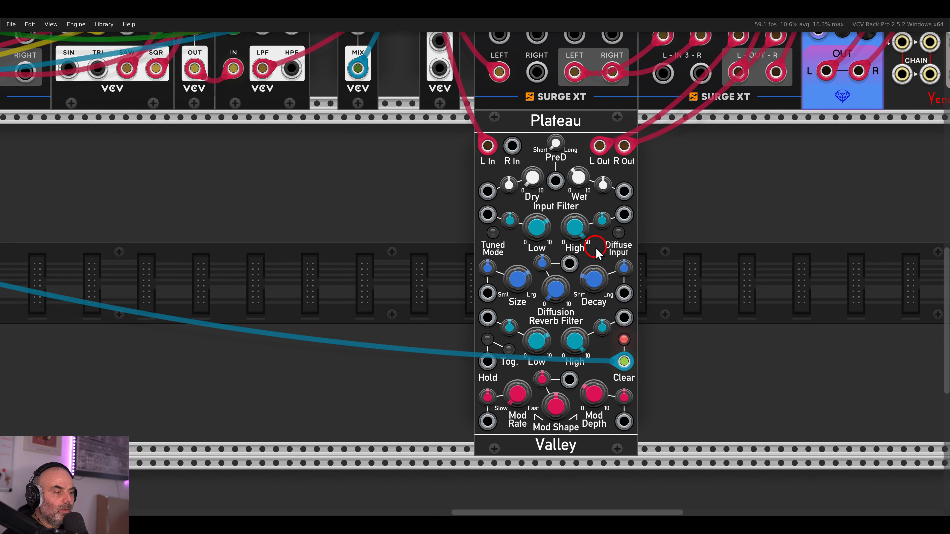
Raise the Mixer's IN 1 level to bring the Delay signal back in
{"action": "scroll", "coordinate": [599, 254], "scroll_direction": "down", "scroll_amount": 5}
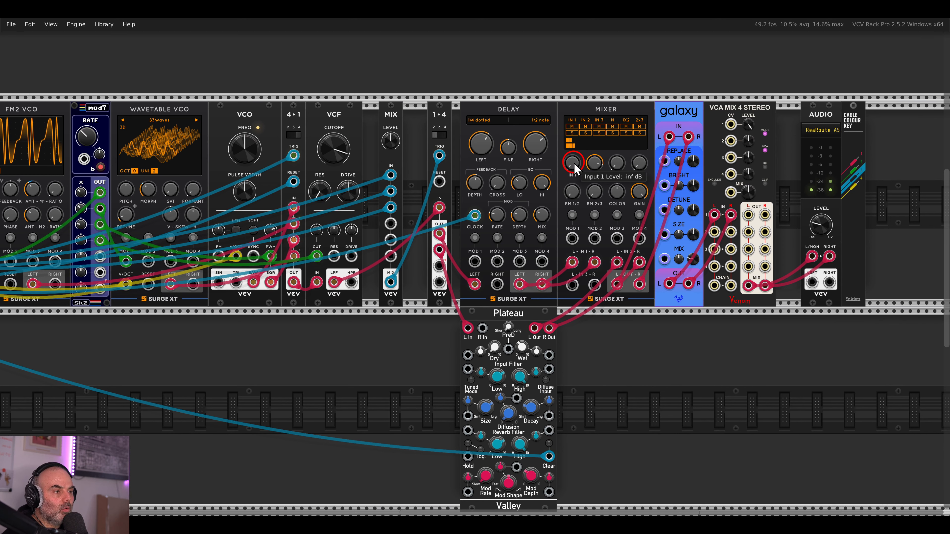
{"action": "left_click_drag", "start_coordinate": [572, 165], "coordinate": [574, 170]}
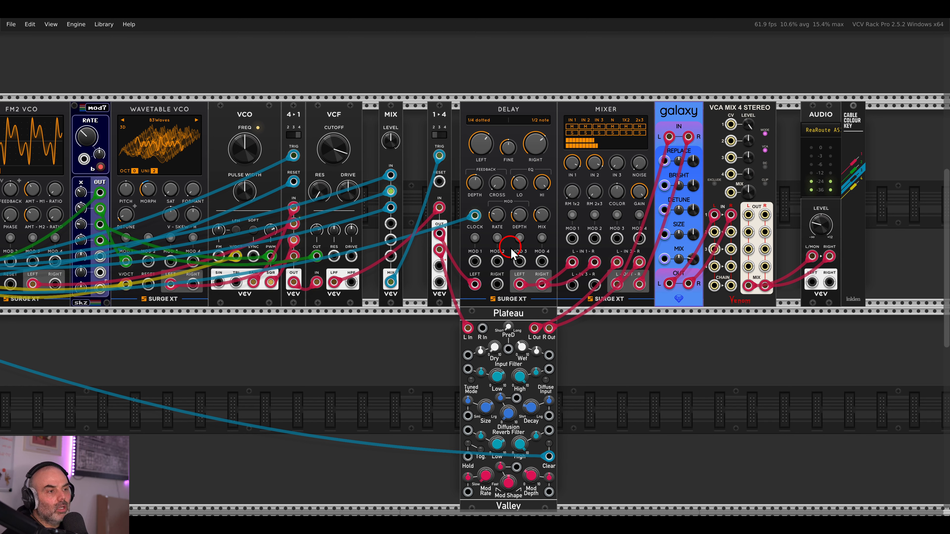
{"action": "scroll", "coordinate": [549, 232], "scroll_direction": "left", "scroll_amount": 3}
{"action": "scroll", "coordinate": [516, 228], "scroll_direction": "up", "scroll_amount": 4}
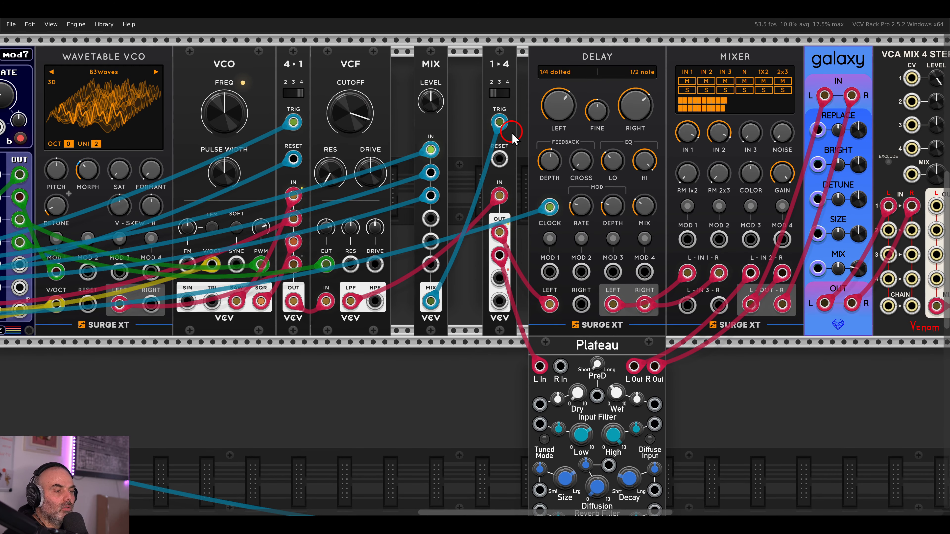
{"action": "mouse_move", "coordinate": [548, 165]}
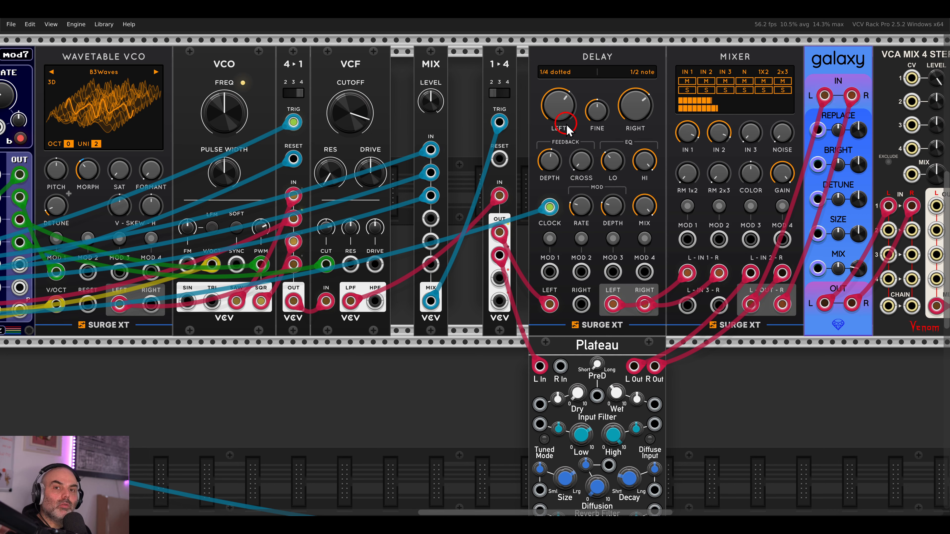
Patch the 1→4 switch's channel 2 output into the Mixer's left IN 3 input
{"action": "mouse_move", "coordinate": [505, 259]}
{"action": "left_click_drag", "start_coordinate": [499, 255], "coordinate": [499, 301]}
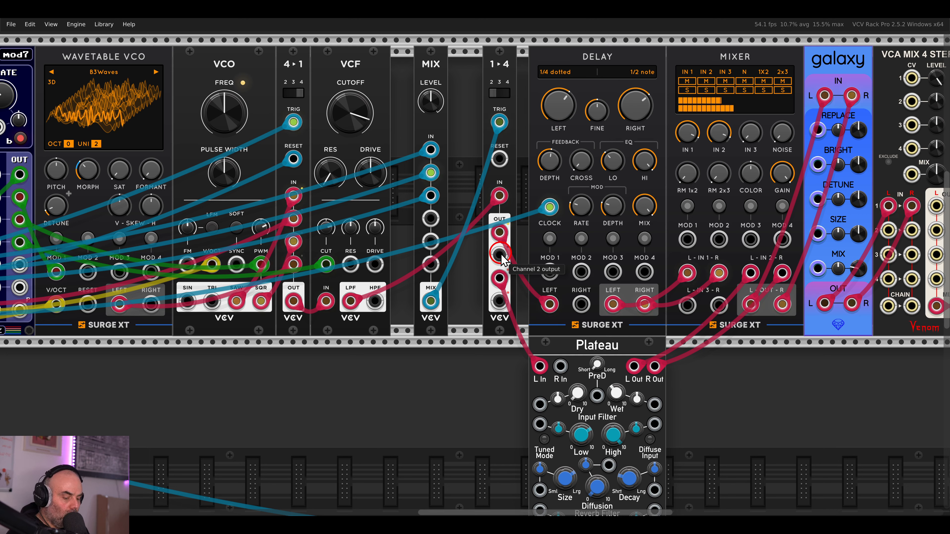
{"action": "left_click_drag", "start_coordinate": [499, 255], "coordinate": [687, 305]}
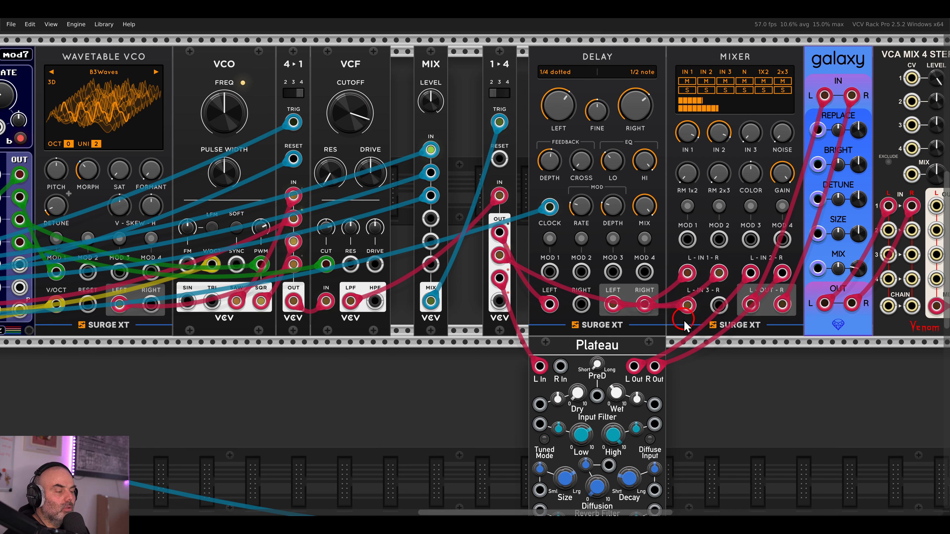
{"action": "left_click", "coordinate": [523, 304]}
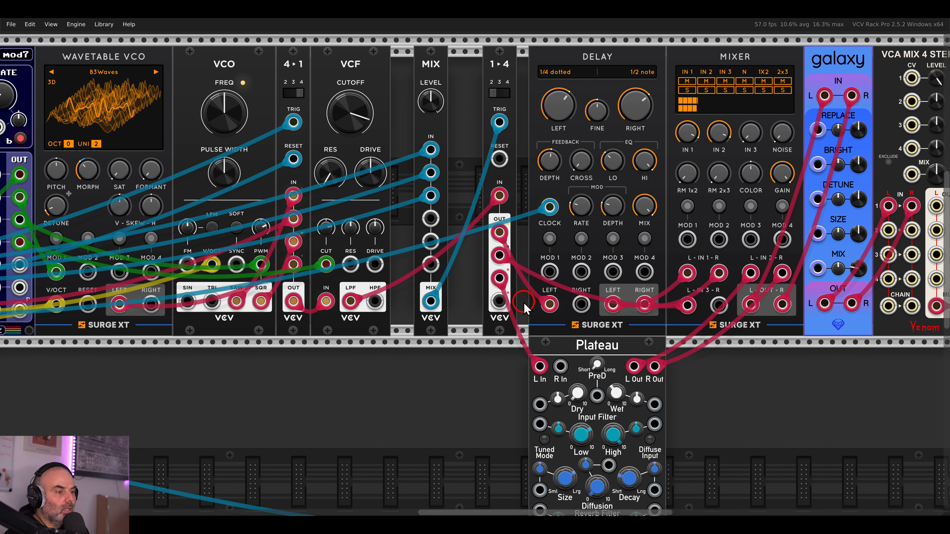
Shift the Delay and its neighbouring modules away from the Mixer and add a MIX module in the gap
{"action": "scroll", "coordinate": [584, 250], "scroll_direction": "down", "scroll_amount": 2}
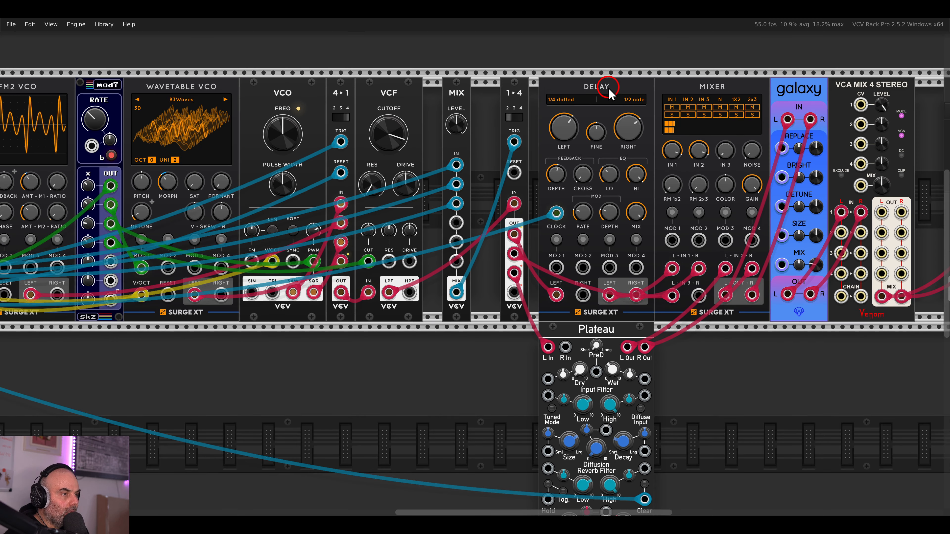
{"action": "left_click_drag", "start_coordinate": [599, 59], "coordinate": [543, 58]}
{"action": "right_click", "coordinate": [615, 119]}
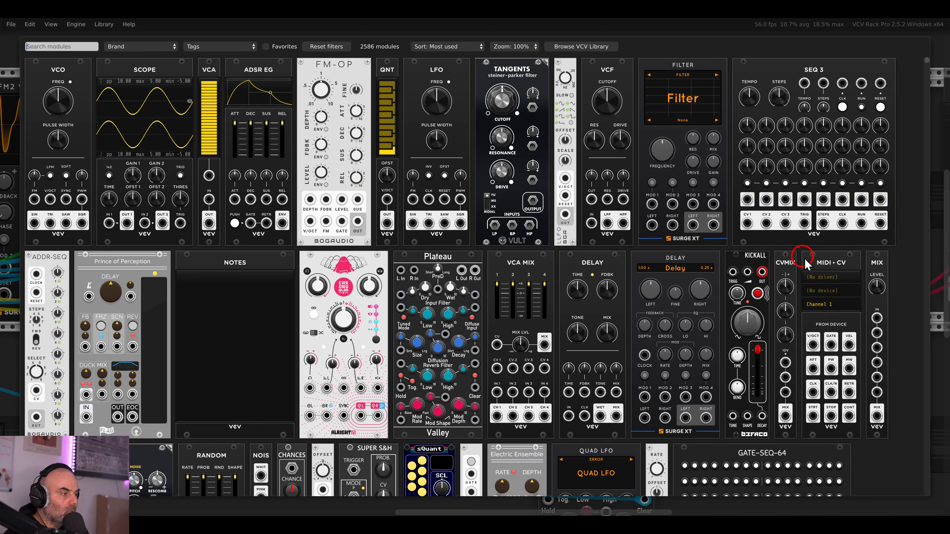
{"action": "left_click", "coordinate": [853, 268]}
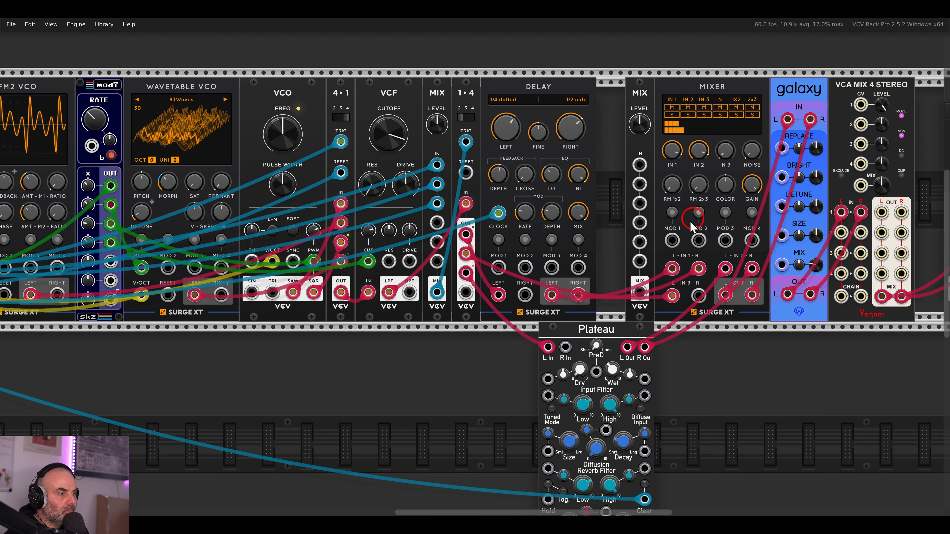
Patch the 1→4 switch's outputs 2 and 4 into the new MIX's inputs 1 and 2, and its MIX output into the Mixer's left IN 3
{"action": "scroll", "coordinate": [641, 183], "scroll_direction": "up", "scroll_amount": 3}
{"action": "left_click_drag", "start_coordinate": [642, 184], "coordinate": [629, 132]}
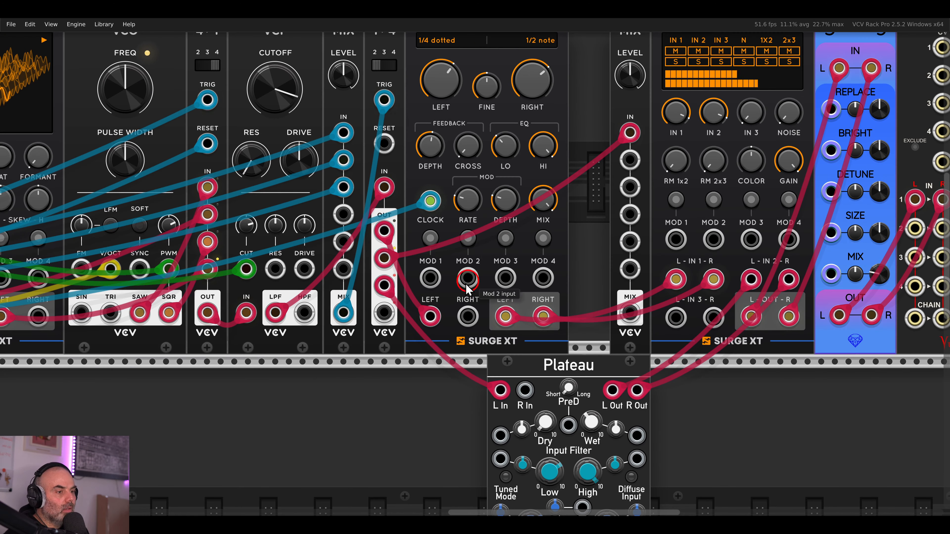
{"action": "left_click_drag", "start_coordinate": [384, 312], "coordinate": [630, 160]}
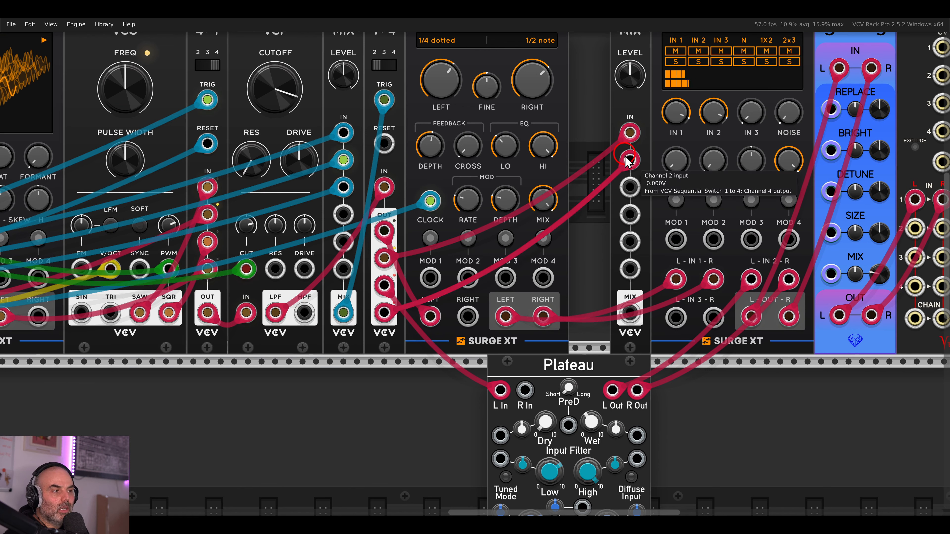
{"action": "left_click_drag", "start_coordinate": [630, 312], "coordinate": [674, 319]}
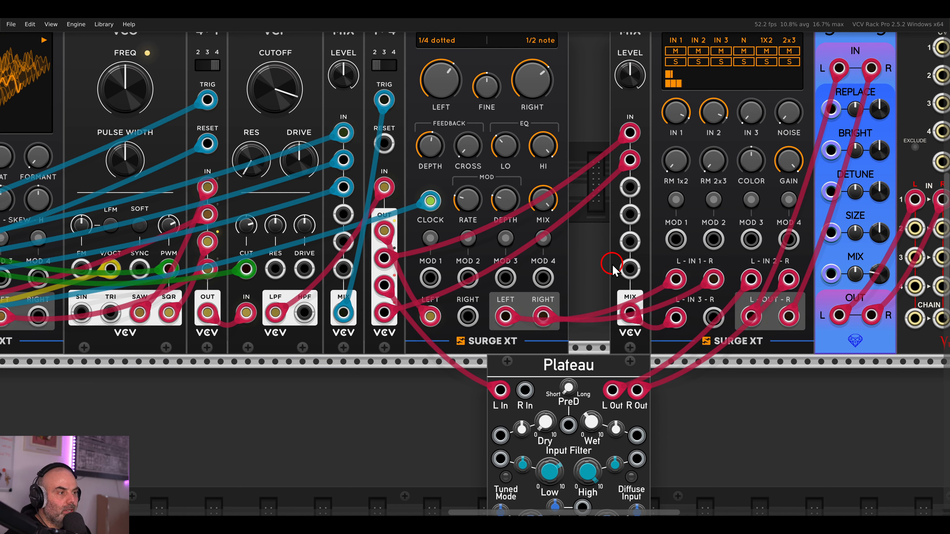
Raise the Mixer's IN 3 level to bring in the unprocessed signal
{"action": "left_click", "coordinate": [397, 75]}
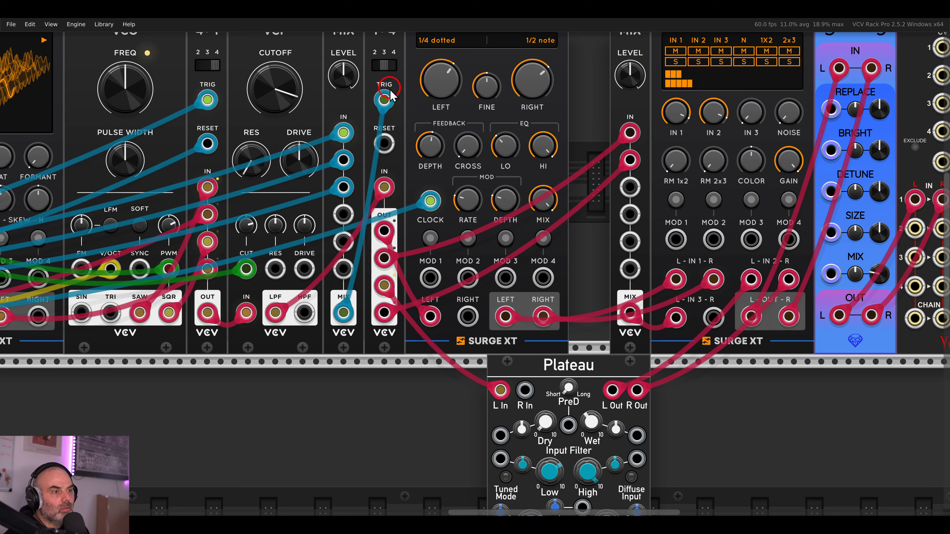
{"action": "scroll", "coordinate": [392, 85], "scroll_direction": "down", "scroll_amount": 1}
{"action": "left_click_drag", "start_coordinate": [418, 110], "coordinate": [430, 153]}
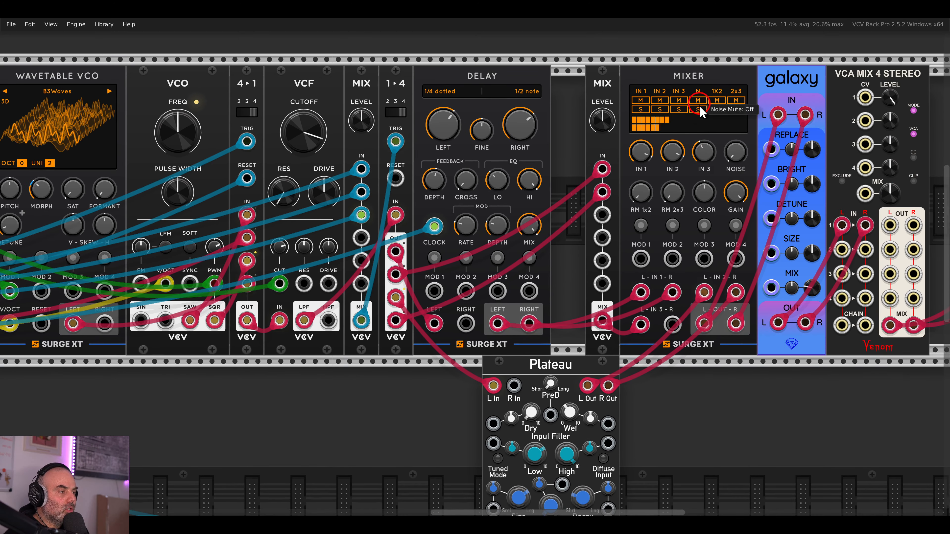
{"action": "left_click_drag", "start_coordinate": [702, 151], "coordinate": [680, 73]}
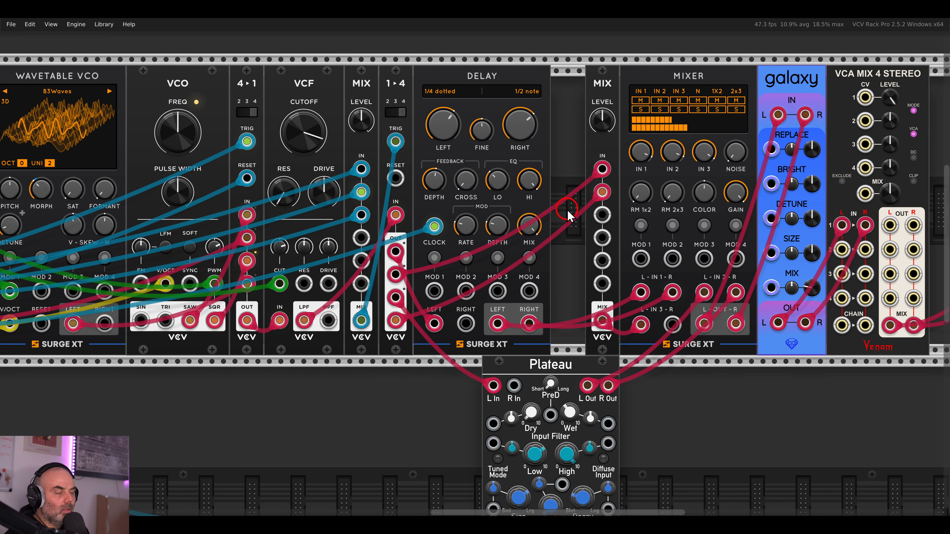
Shift the modules from Notes through Delay away from the new MIX and move Plateau up into the main row after Delay
{"action": "scroll", "coordinate": [602, 202], "scroll_direction": "down", "scroll_amount": 3}
{"action": "left_click_drag", "start_coordinate": [635, 287], "coordinate": [594, 288]}
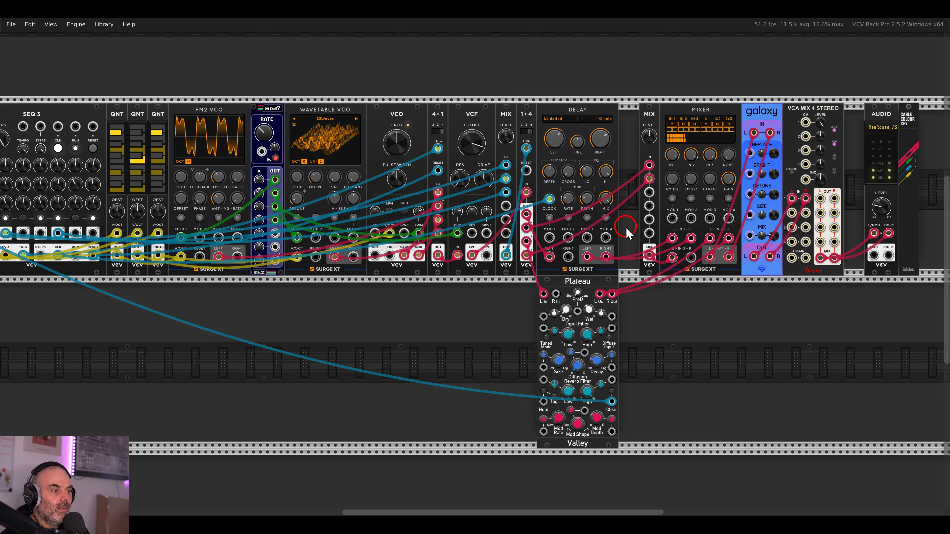
{"action": "scroll", "coordinate": [626, 233], "scroll_direction": "down", "scroll_amount": 2}
{"action": "left_click_drag", "start_coordinate": [629, 228], "coordinate": [254, 160]}
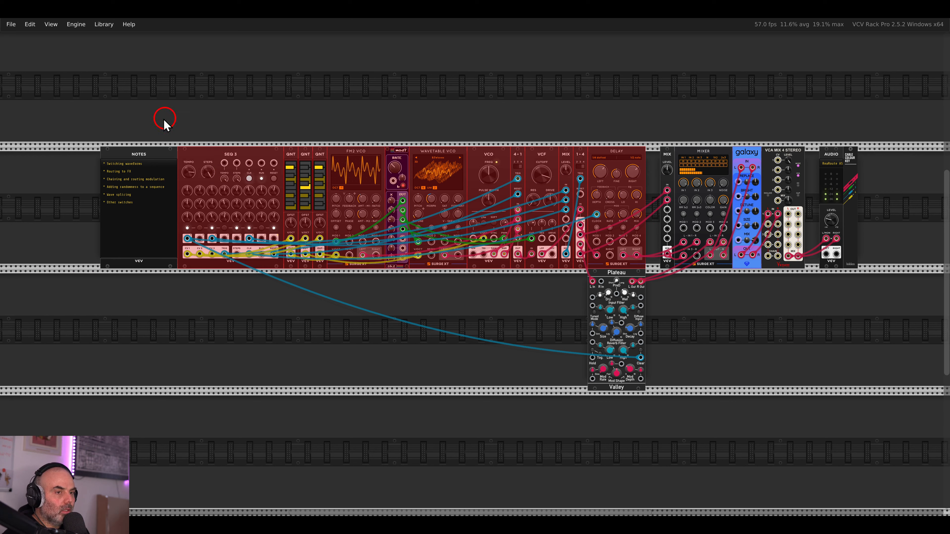
{"action": "left_click_drag", "start_coordinate": [616, 170], "coordinate": [553, 165]}
{"action": "left_click", "coordinate": [615, 262]}
{"action": "left_click_drag", "start_coordinate": [615, 335], "coordinate": [610, 213]}
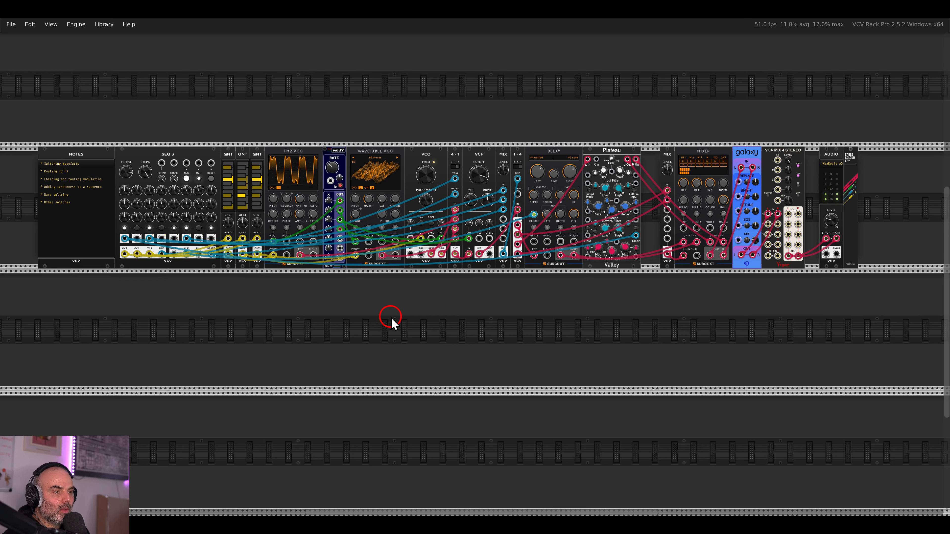
Review the whole patch, from the topic list in Notes and SEQ 3 through the switches to the effects and output mixer
{"action": "left_click_drag", "start_coordinate": [389, 319], "coordinate": [448, 301]}
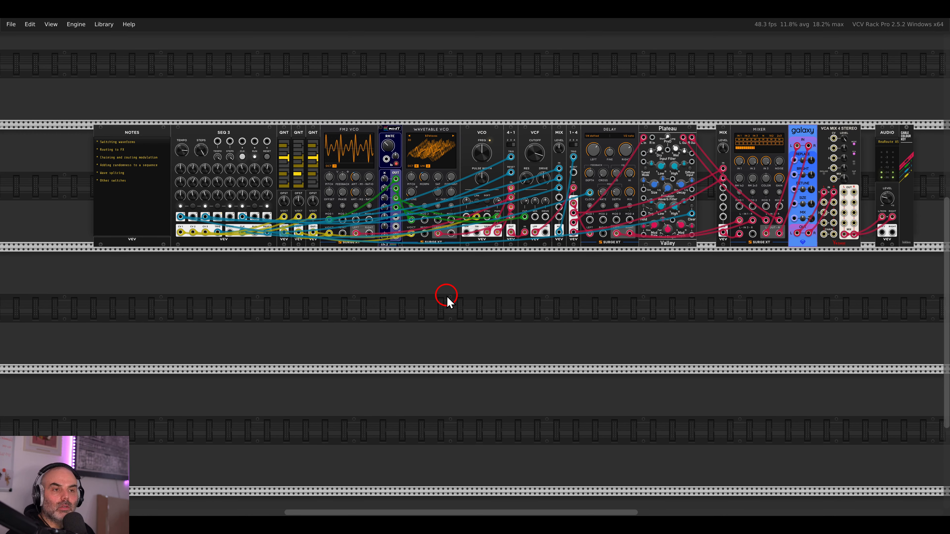
{"action": "scroll", "coordinate": [510, 150], "scroll_direction": "up", "scroll_amount": 5}
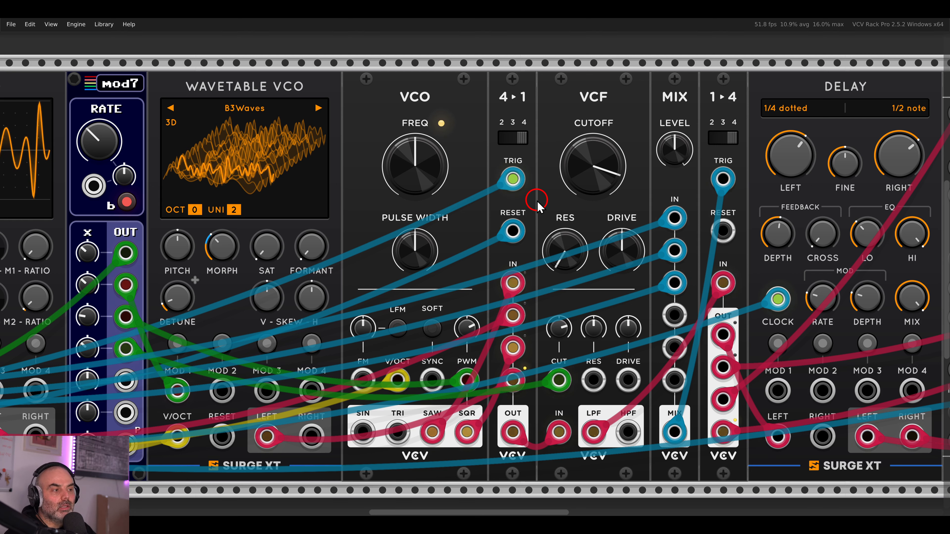
{"action": "scroll", "coordinate": [537, 202], "scroll_direction": "down", "scroll_amount": 3}
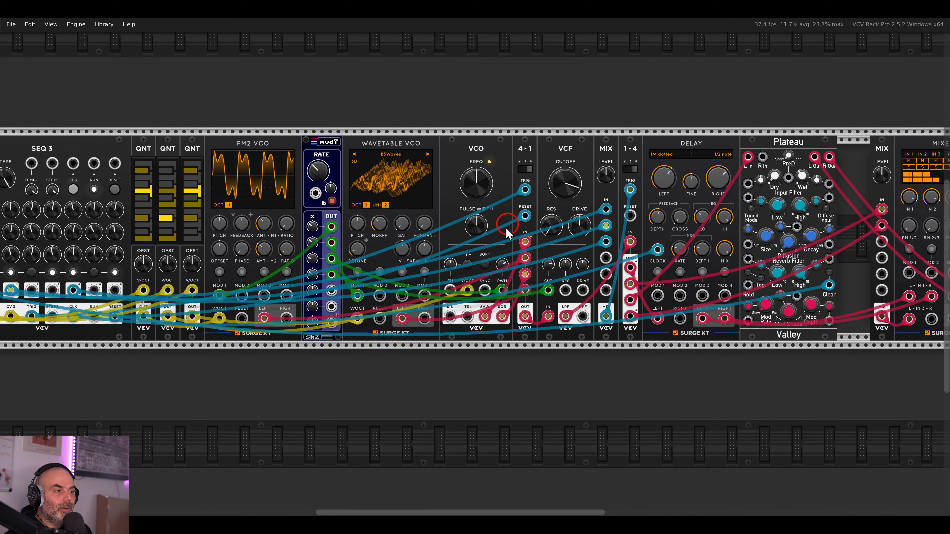
{"action": "scroll", "coordinate": [413, 346], "scroll_direction": "up", "scroll_amount": 1}
{"action": "scroll", "coordinate": [476, 333], "scroll_direction": "down", "scroll_amount": 3}
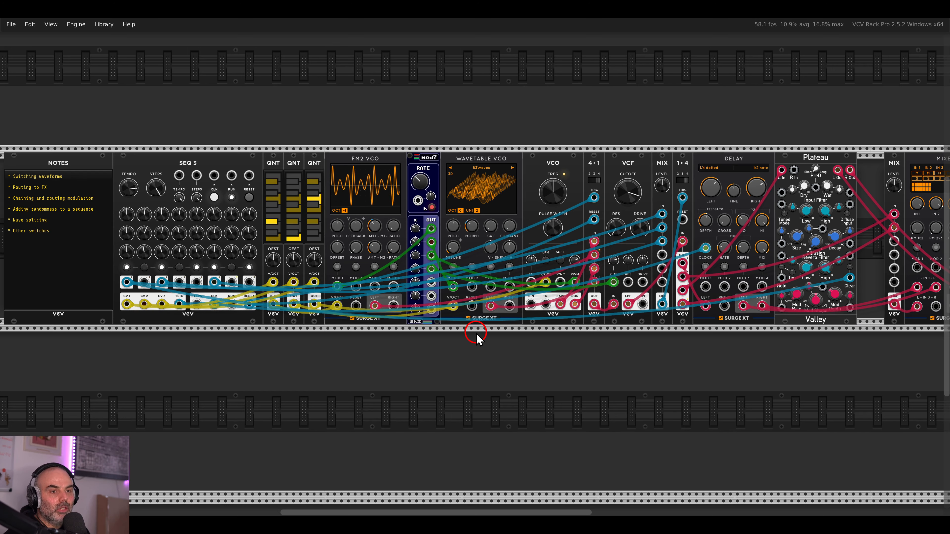
{"action": "left_click_drag", "start_coordinate": [462, 335], "coordinate": [562, 331]}
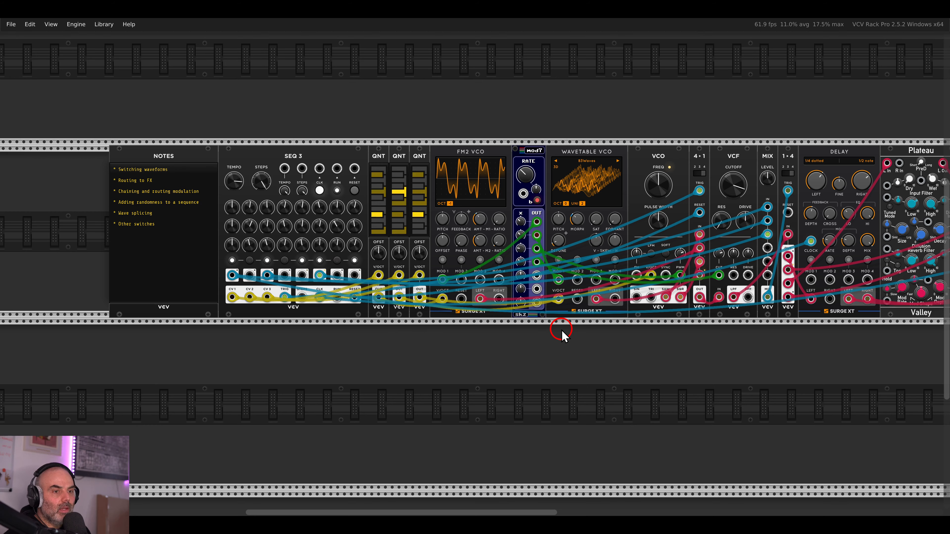
{"action": "scroll", "coordinate": [270, 272], "scroll_direction": "up", "scroll_amount": 4}
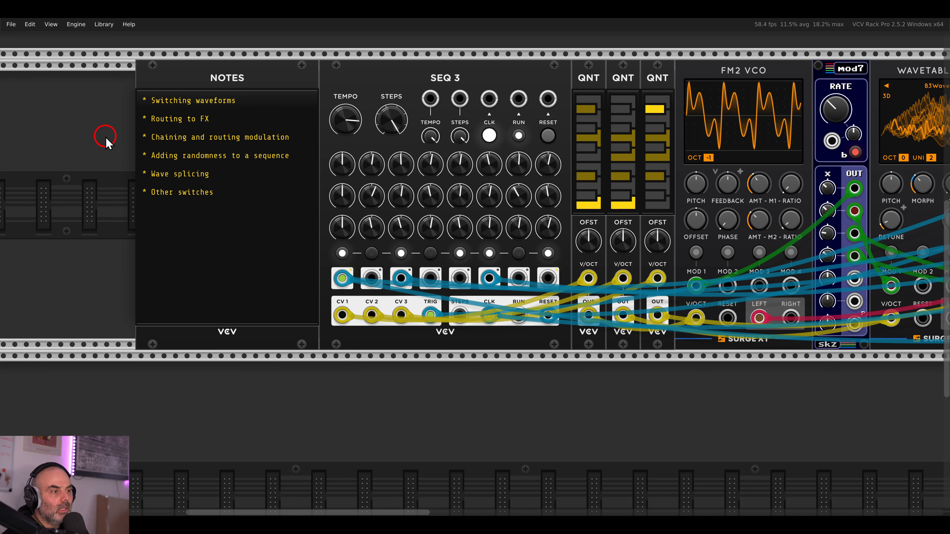
{"action": "scroll", "coordinate": [105, 144], "scroll_direction": "down", "scroll_amount": 3}
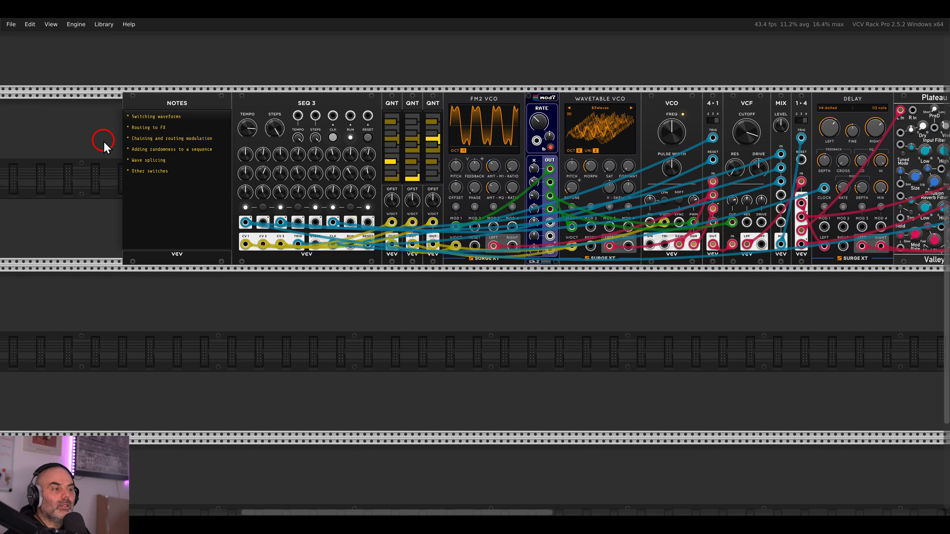
{"action": "scroll", "coordinate": [356, 272], "scroll_direction": "down", "scroll_amount": 2}
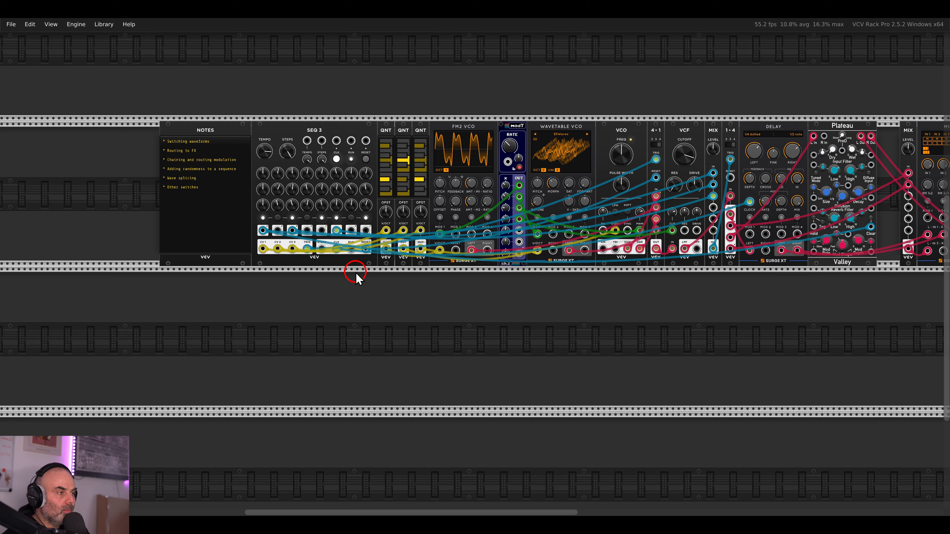
{"action": "scroll", "coordinate": [471, 335], "scroll_direction": "up", "scroll_amount": 1}
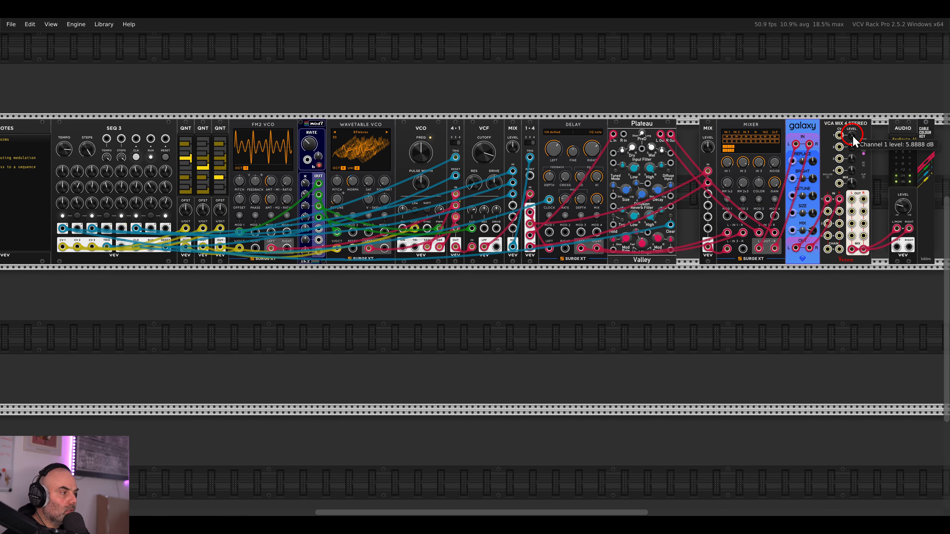
Add a Bogaudio ADDR-SEQ module in the empty row directly below SEQ 3
{"action": "scroll", "coordinate": [551, 307], "scroll_direction": "left", "scroll_amount": 5}
{"action": "scroll", "coordinate": [642, 272], "scroll_direction": "up", "scroll_amount": 3}
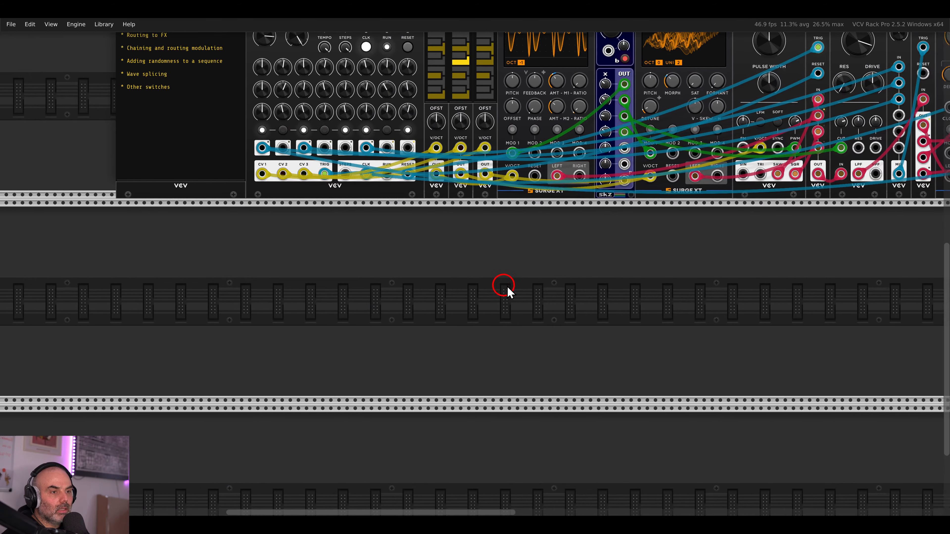
{"action": "right_click", "coordinate": [506, 287]}
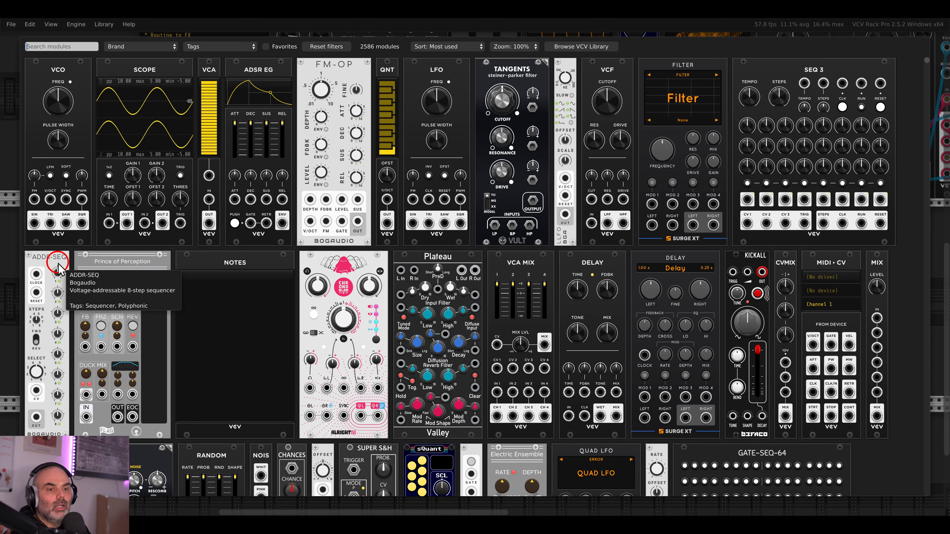
{"action": "left_click_drag", "start_coordinate": [57, 264], "coordinate": [295, 273]}
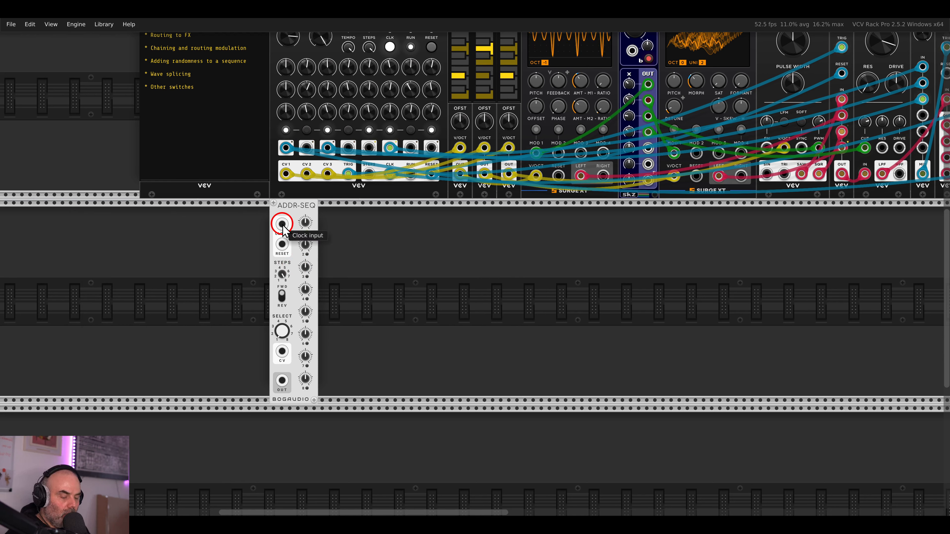
Patch SEQ 3's CLK and RESET outputs into ADDR-SEQ's Clock and Reset inputs, and reset SEQ 3
{"action": "left_click_drag", "start_coordinate": [282, 224], "coordinate": [388, 174]}
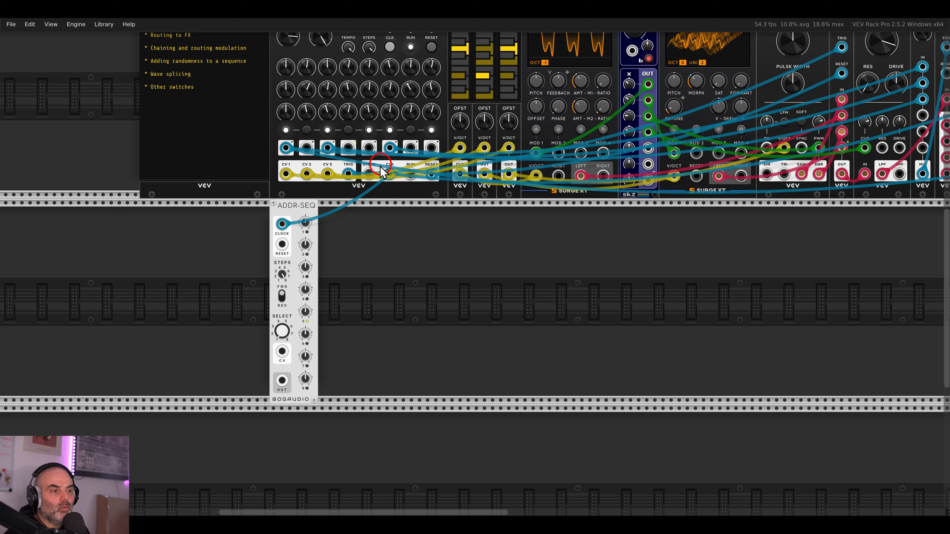
{"action": "left_click_drag", "start_coordinate": [282, 244], "coordinate": [431, 174]}
{"action": "scroll", "coordinate": [431, 174], "scroll_direction": "up", "scroll_amount": 3}
{"action": "left_click", "coordinate": [426, 123]}
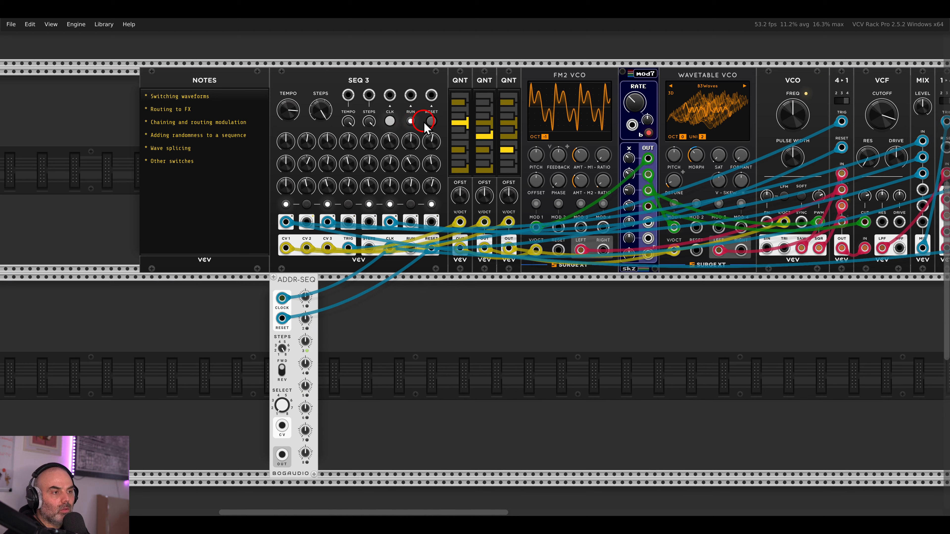
Add a VCO, a VCA and an ADSR EG beside ADDR-SEQ, and patch the ADSR's ENV output into the VCA's level CV input
{"action": "scroll", "coordinate": [392, 333], "scroll_direction": "down", "scroll_amount": 3}
{"action": "scroll", "coordinate": [393, 333], "scroll_direction": "left", "scroll_amount": 2}
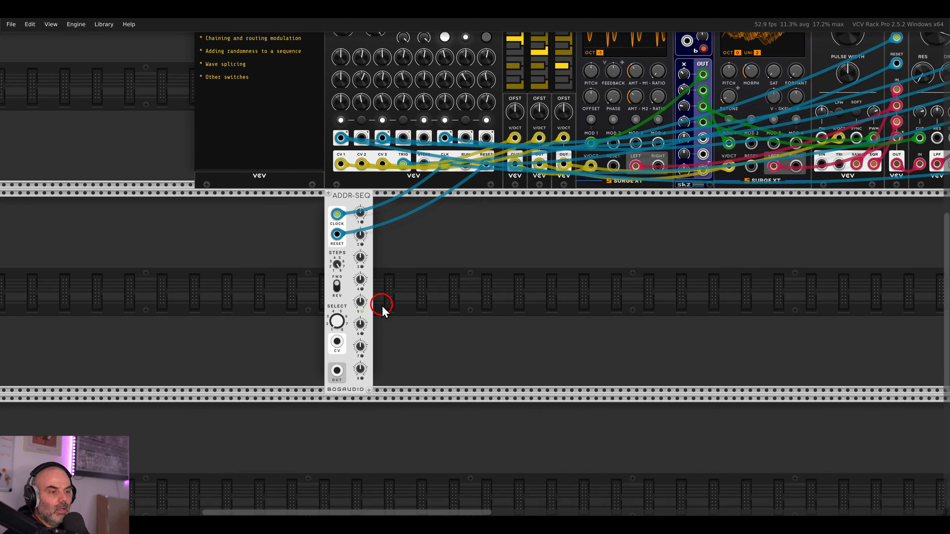
{"action": "scroll", "coordinate": [381, 311], "scroll_direction": "up", "scroll_amount": 3}
{"action": "scroll", "coordinate": [390, 313], "scroll_direction": "down", "scroll_amount": 4}
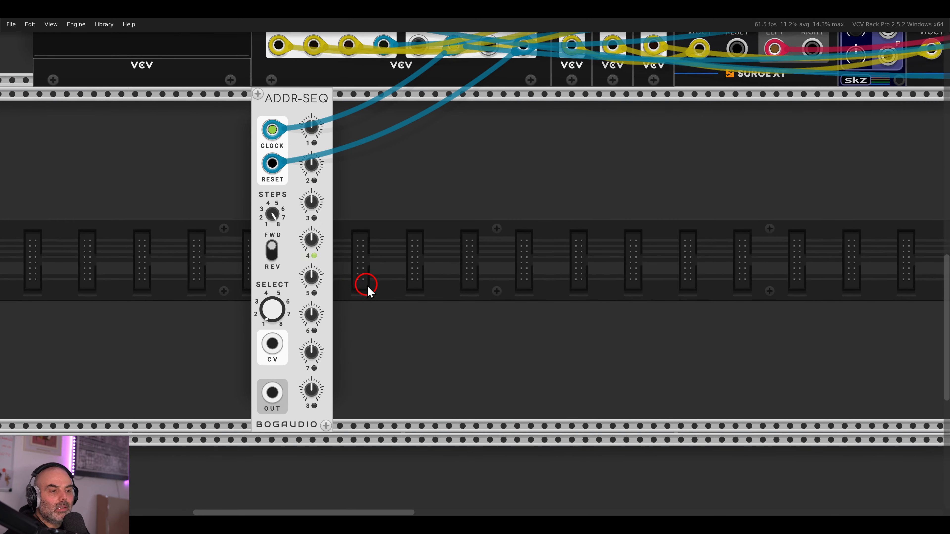
{"action": "right_click", "coordinate": [418, 280]}
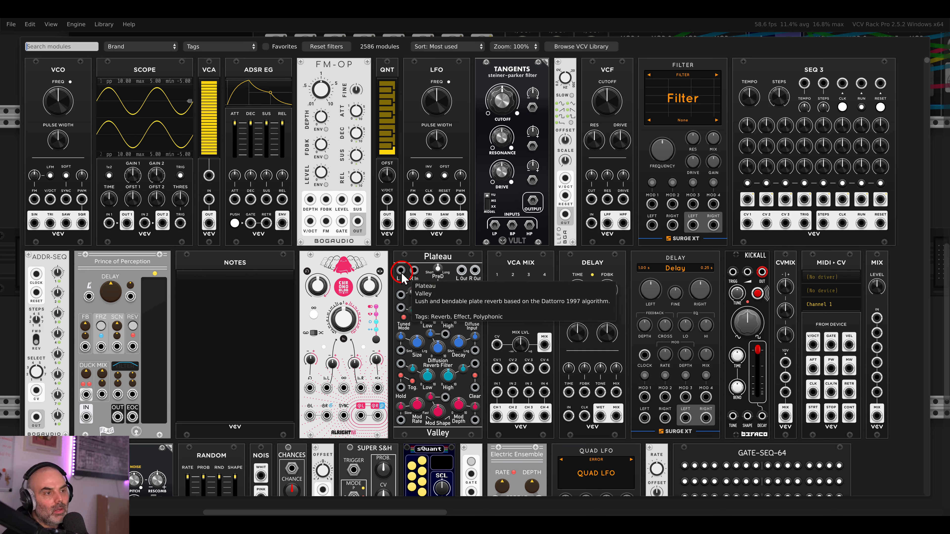
{"action": "left_click", "coordinate": [90, 84]}
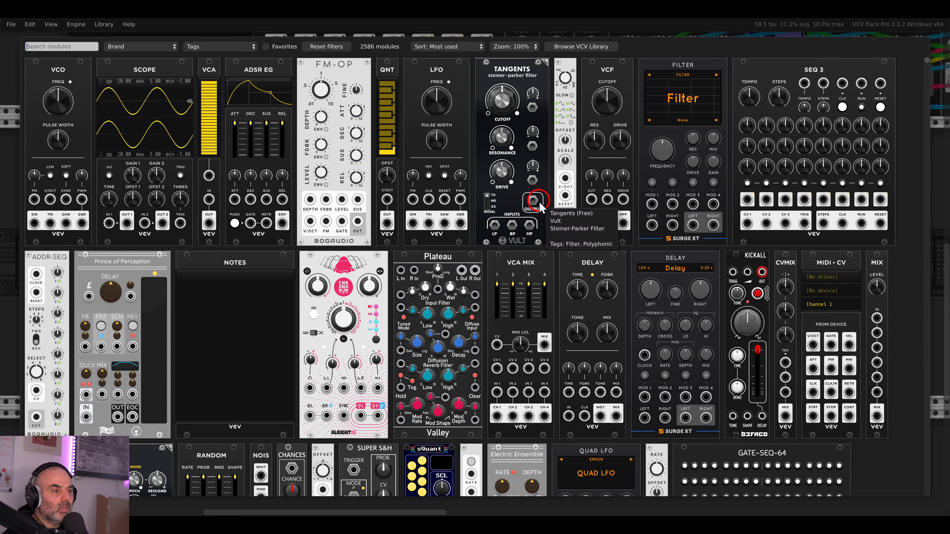
{"action": "left_click", "coordinate": [254, 75]}
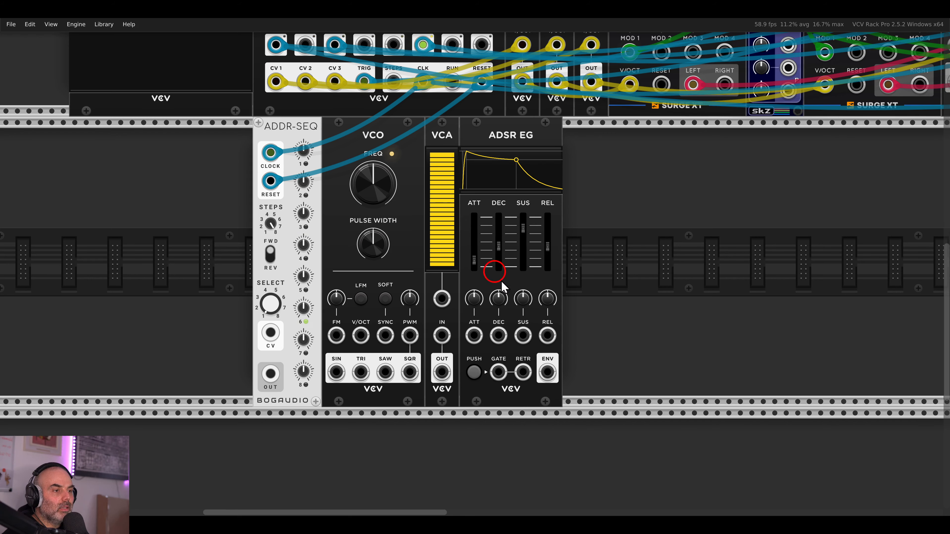
{"action": "left_click_drag", "start_coordinate": [547, 372], "coordinate": [441, 298]}
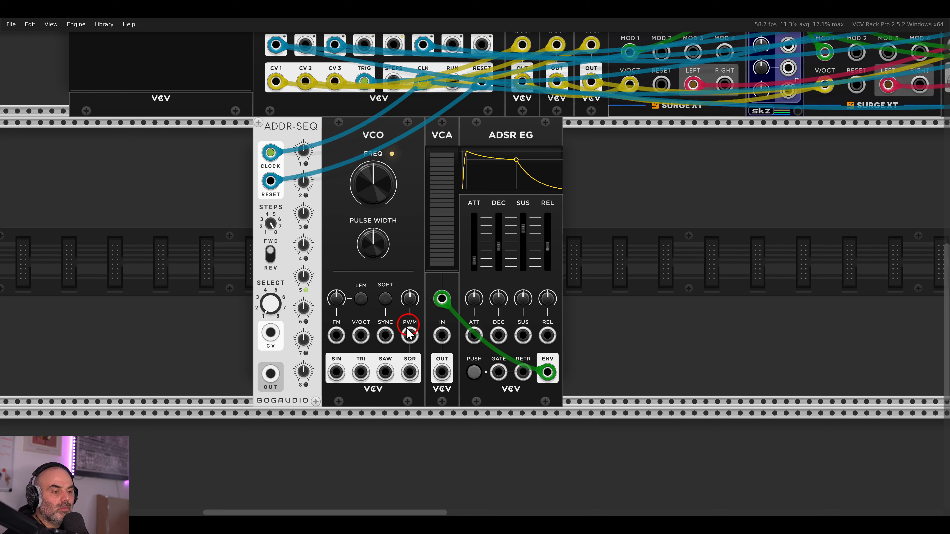
Patch the VCO's TRI output into the VCA's input, and the VCA's output into left input 2 of VCA MIX 4 STEREO
{"action": "left_click_drag", "start_coordinate": [361, 372], "coordinate": [441, 335]}
{"action": "left_click_drag", "start_coordinate": [441, 372], "coordinate": [603, 284]}
{"action": "scroll", "coordinate": [546, 348], "scroll_direction": "right", "scroll_amount": 3}
{"action": "scroll", "coordinate": [545, 353], "scroll_direction": "up", "scroll_amount": 3}
{"action": "scroll", "coordinate": [545, 353], "scroll_direction": "right", "scroll_amount": 15}
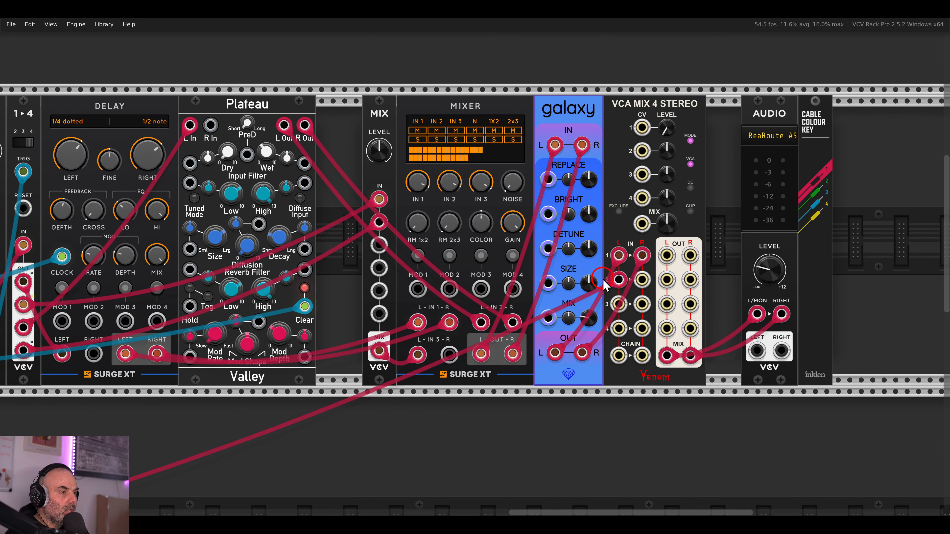
{"action": "left_click_drag", "start_coordinate": [604, 285], "coordinate": [549, 317]}
Patch SEQ 3's CLK output into the ADSR EG's GATE input
{"action": "scroll", "coordinate": [604, 284], "scroll_direction": "left", "scroll_amount": 5}
{"action": "scroll", "coordinate": [604, 284], "scroll_direction": "down", "scroll_amount": 1}
{"action": "scroll", "coordinate": [608, 225], "scroll_direction": "down", "scroll_amount": 9}
{"action": "scroll", "coordinate": [575, 235], "scroll_direction": "left", "scroll_amount": 20}
{"action": "scroll", "coordinate": [578, 238], "scroll_direction": "up", "scroll_amount": 3}
{"action": "scroll", "coordinate": [617, 247], "scroll_direction": "right", "scroll_amount": 1}
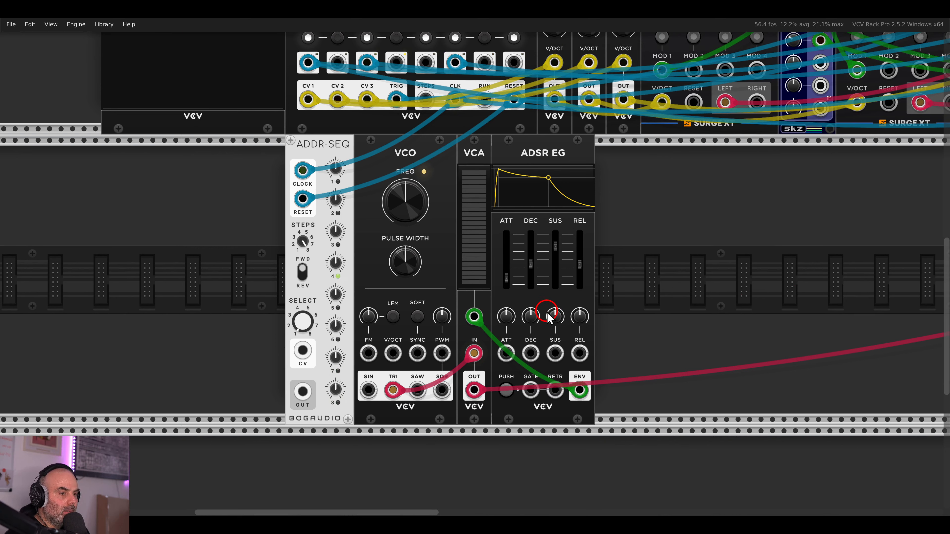
{"action": "left_click_drag", "start_coordinate": [531, 389], "coordinate": [455, 99]}
Lower the ADSR EG's attack and sustain to their minimum and lengthen its decay slightly
{"action": "mouse_move", "coordinate": [505, 281]}
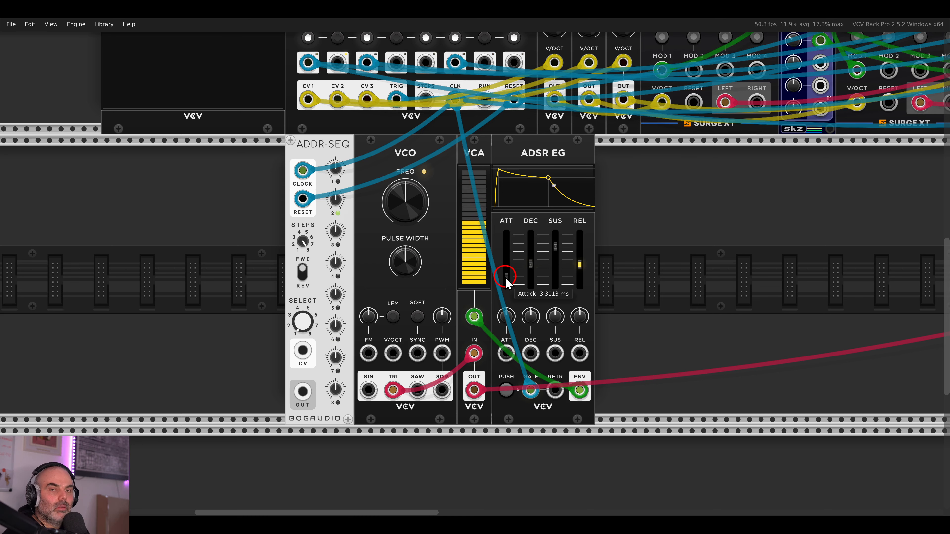
{"action": "left_click_drag", "start_coordinate": [506, 283], "coordinate": [509, 297]}
{"action": "mouse_move", "coordinate": [555, 255]}
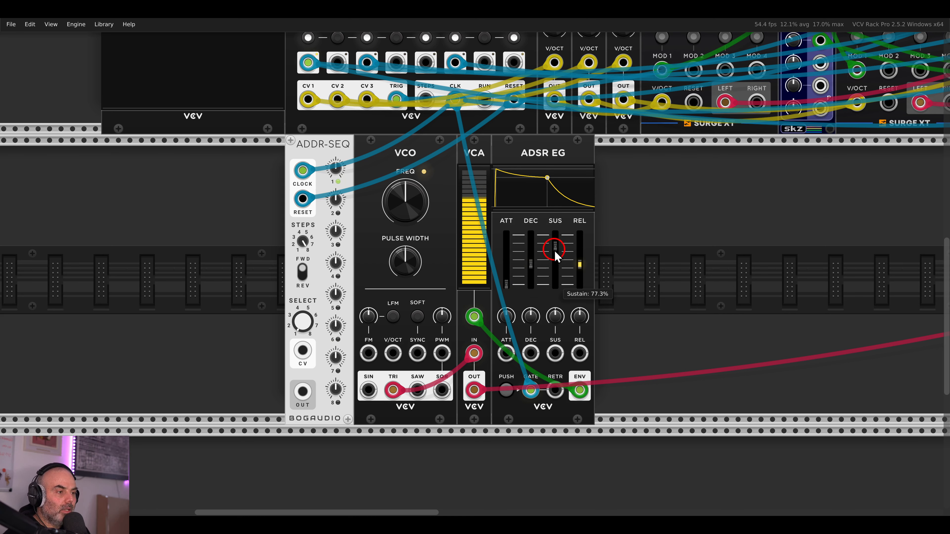
{"action": "left_click_drag", "start_coordinate": [556, 254], "coordinate": [556, 338]}
{"action": "mouse_move", "coordinate": [535, 281]}
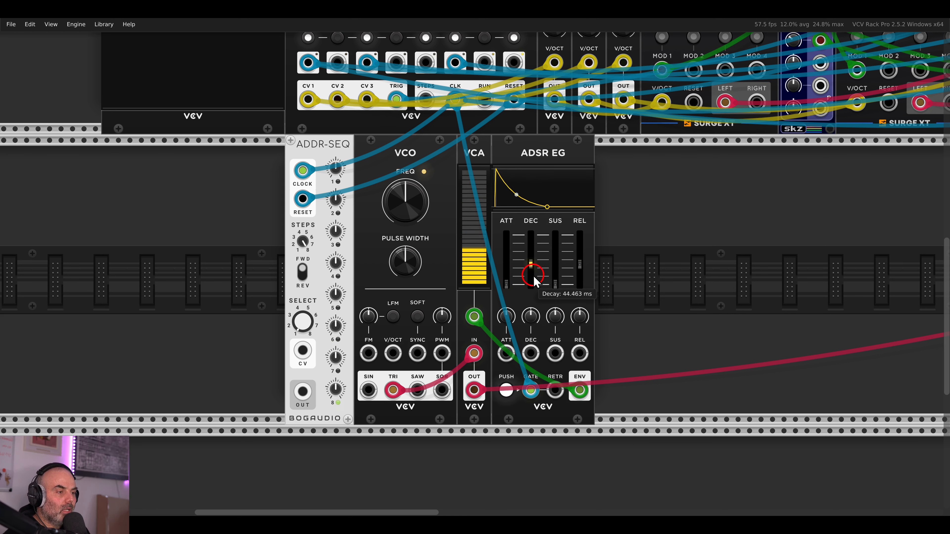
{"action": "left_click_drag", "start_coordinate": [535, 280], "coordinate": [579, 262]}
Set ADDR-SEQ's output range to 0V-1V
{"action": "left_click_drag", "start_coordinate": [441, 235], "coordinate": [528, 236]}
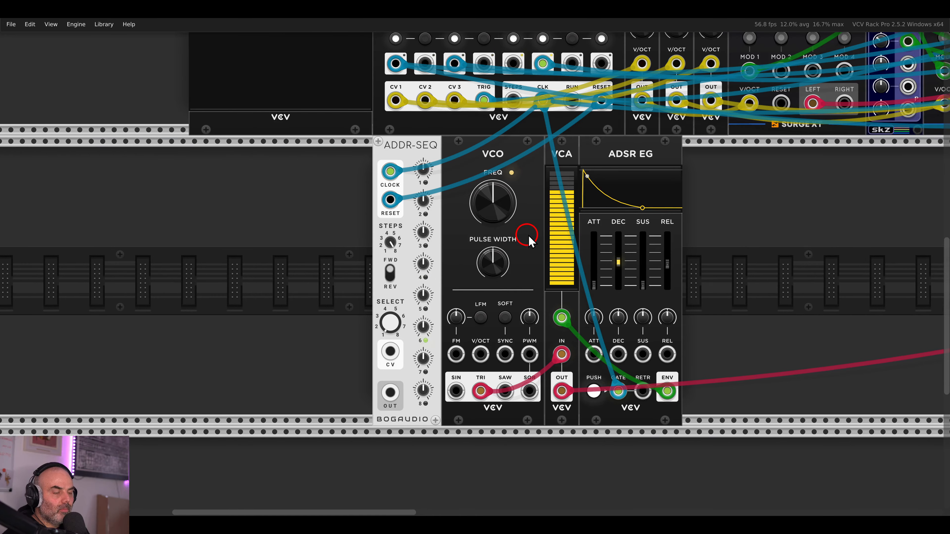
{"action": "scroll", "coordinate": [529, 236], "scroll_direction": "down", "scroll_amount": 1}
{"action": "right_click", "coordinate": [412, 124]}
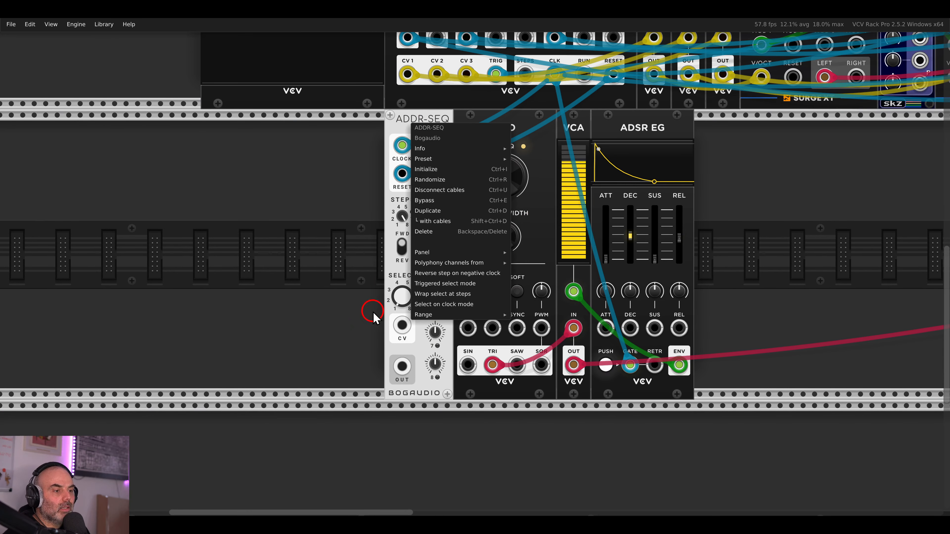
{"action": "mouse_move", "coordinate": [424, 316]}
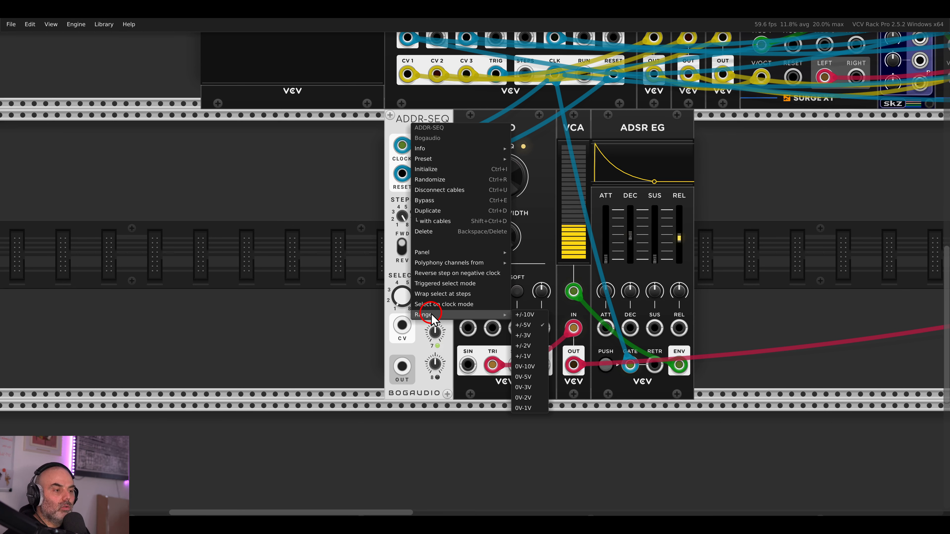
{"action": "left_click", "coordinate": [523, 408]}
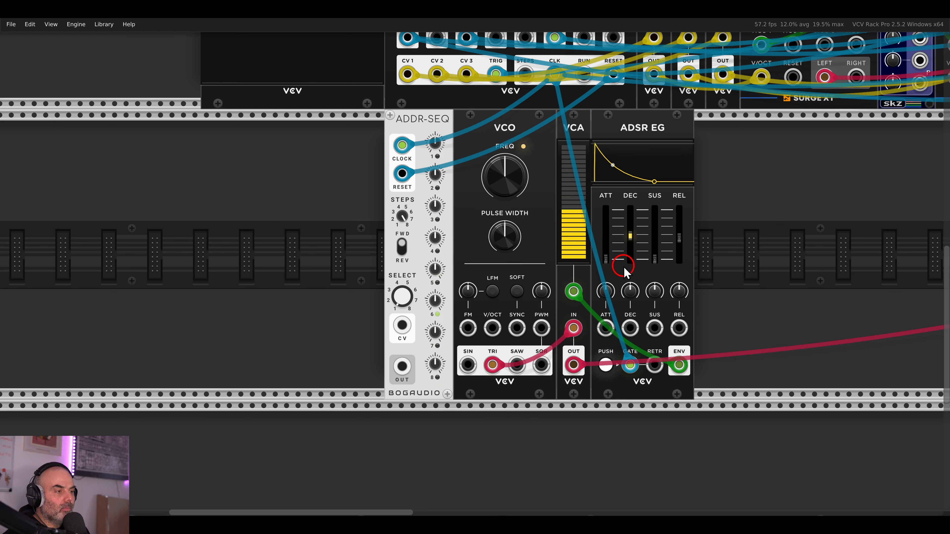
Insert a QNT quantizer between ADDR-SEQ and the VCO, close the gap, and patch ADDR-SEQ's OUT into QNT's V/OCT input
{"action": "left_click_drag", "start_coordinate": [722, 213], "coordinate": [610, 148]}
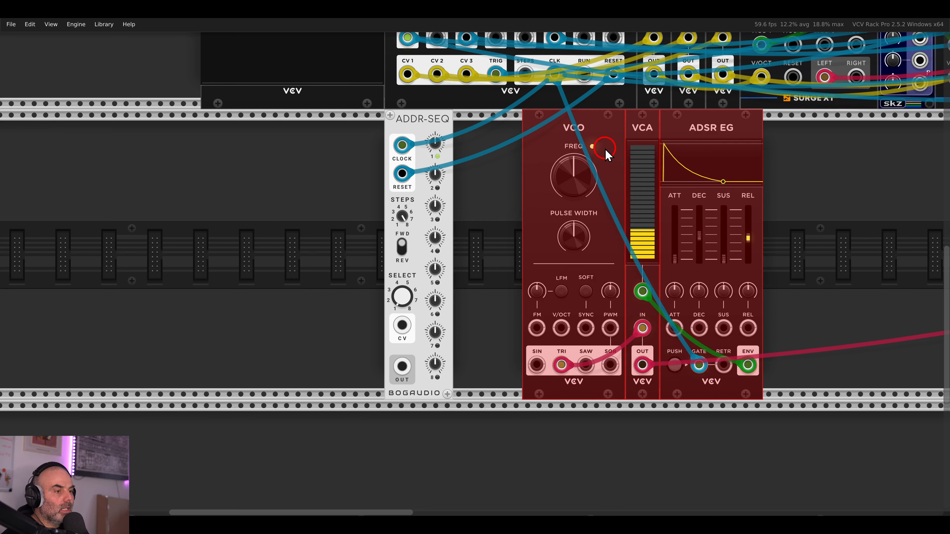
{"action": "left_click", "coordinate": [500, 165]}
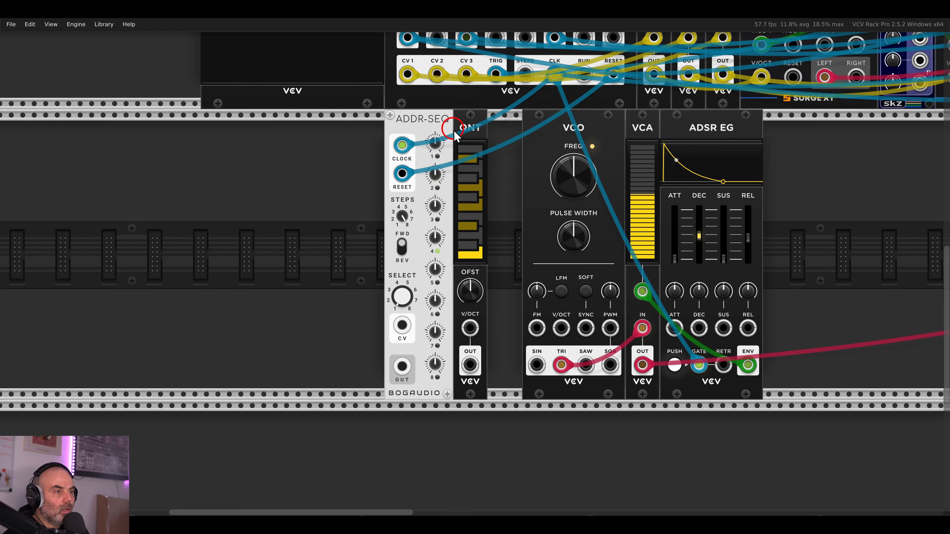
{"action": "left_click_drag", "start_coordinate": [505, 142], "coordinate": [729, 168]}
{"action": "left_click_drag", "start_coordinate": [729, 168], "coordinate": [695, 168]}
{"action": "left_click", "coordinate": [474, 423]}
{"action": "left_click_drag", "start_coordinate": [402, 367], "coordinate": [469, 329]}
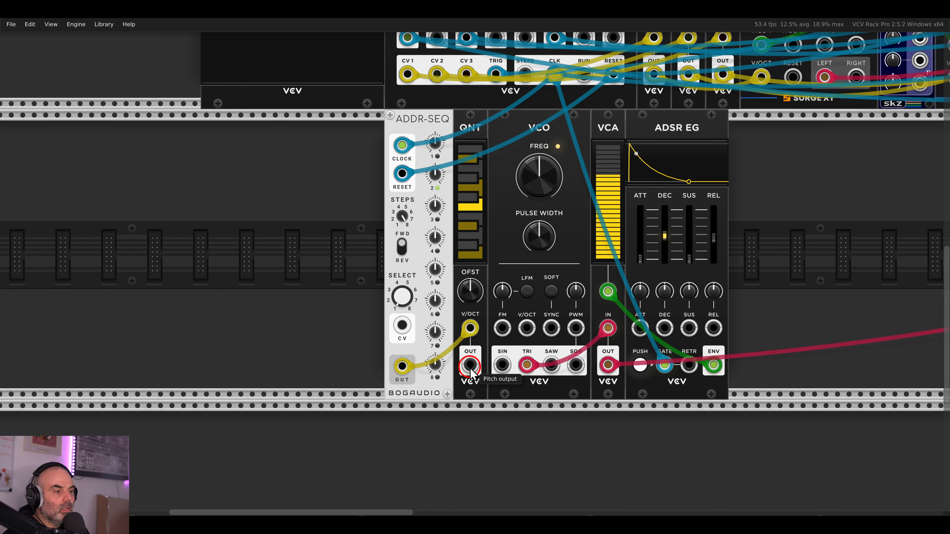
Patch the QNT pitch output into the VCO's V/OCT input and vary the step voltages on ADDR-SEQ
{"action": "left_click_drag", "start_coordinate": [470, 364], "coordinate": [529, 327]}
{"action": "left_click", "coordinate": [471, 282]}
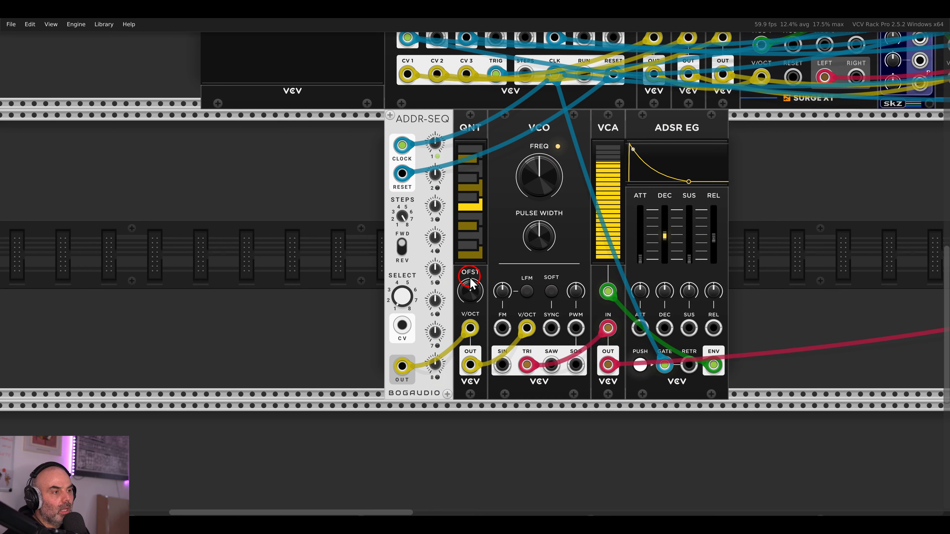
{"action": "left_click", "coordinate": [436, 182]}
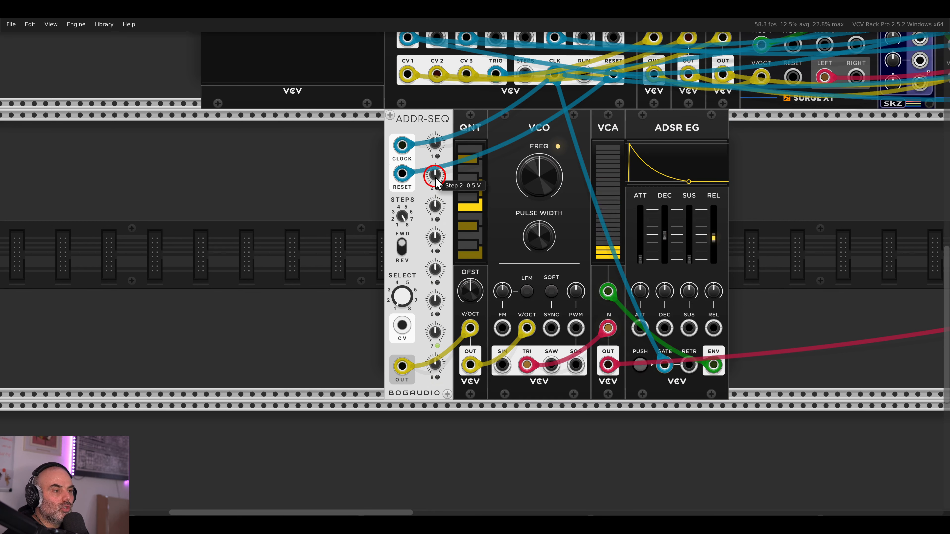
{"action": "left_click", "coordinate": [435, 238]}
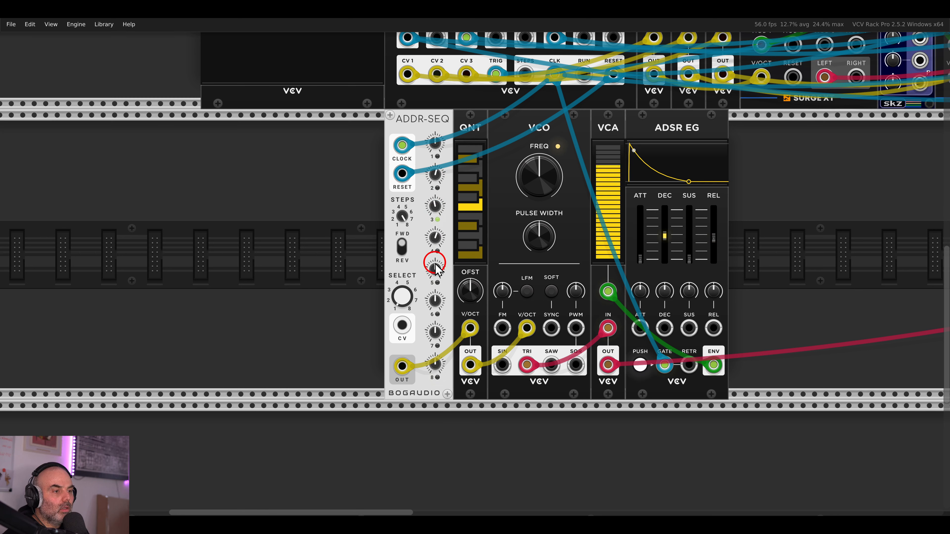
{"action": "left_click", "coordinate": [434, 299]}
{"action": "left_click", "coordinate": [435, 332]}
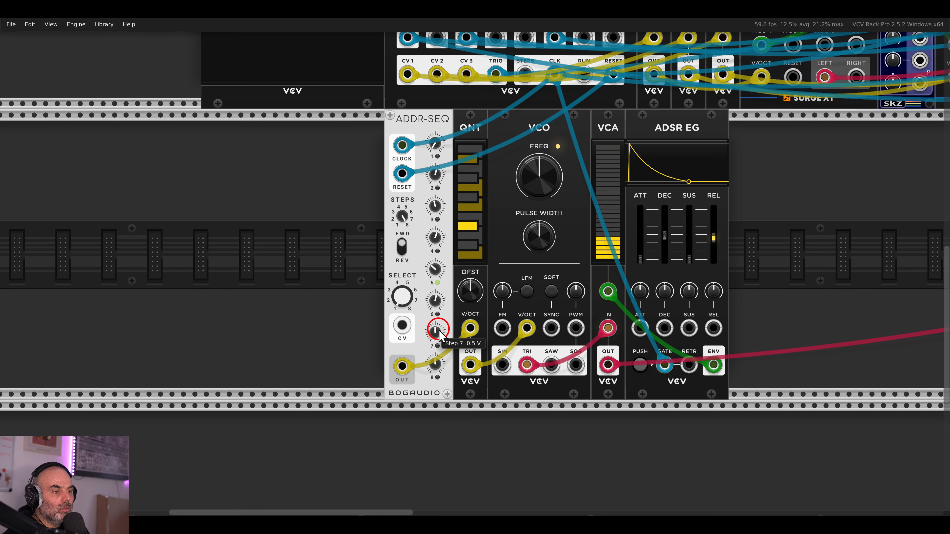
{"action": "left_click", "coordinate": [435, 364]}
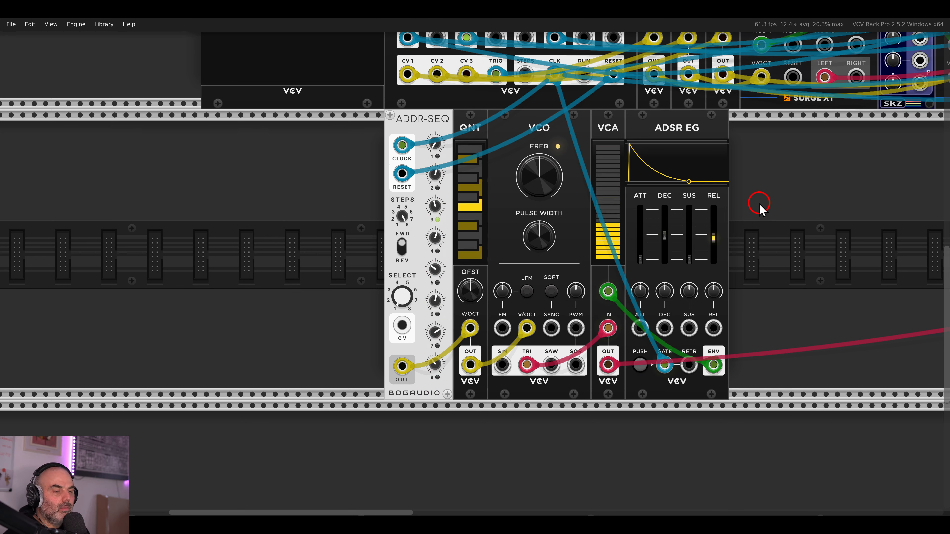
Find the Sapphire Galaxy module in the module browser and add it in the empty space beyond ADSR EG
{"action": "scroll", "coordinate": [761, 204], "scroll_direction": "down", "scroll_amount": 1}
{"action": "left_click_drag", "start_coordinate": [762, 205], "coordinate": [593, 209]}
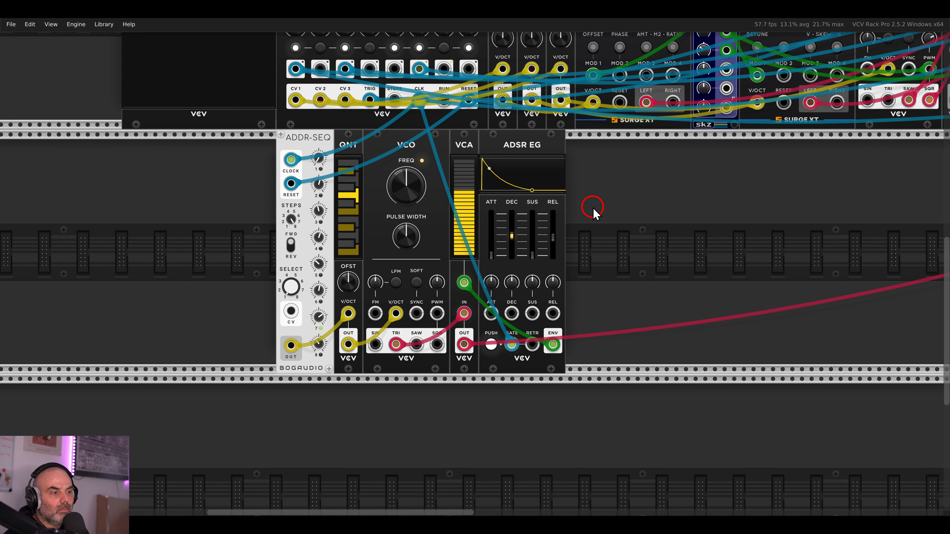
{"action": "scroll", "coordinate": [588, 213], "scroll_direction": "left", "scroll_amount": 5}
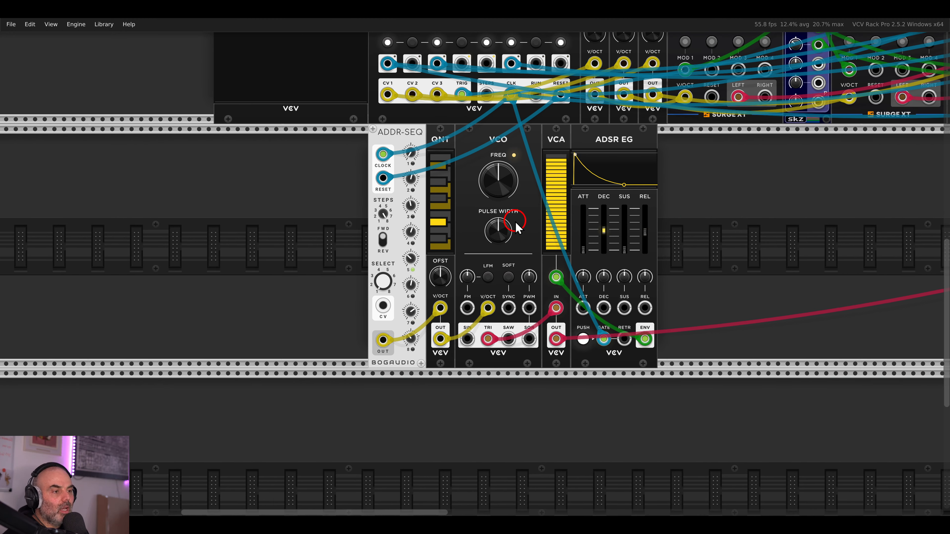
{"action": "scroll", "coordinate": [692, 221], "scroll_direction": "down", "scroll_amount": 3}
{"action": "scroll", "coordinate": [484, 227], "scroll_direction": "right", "scroll_amount": 5}
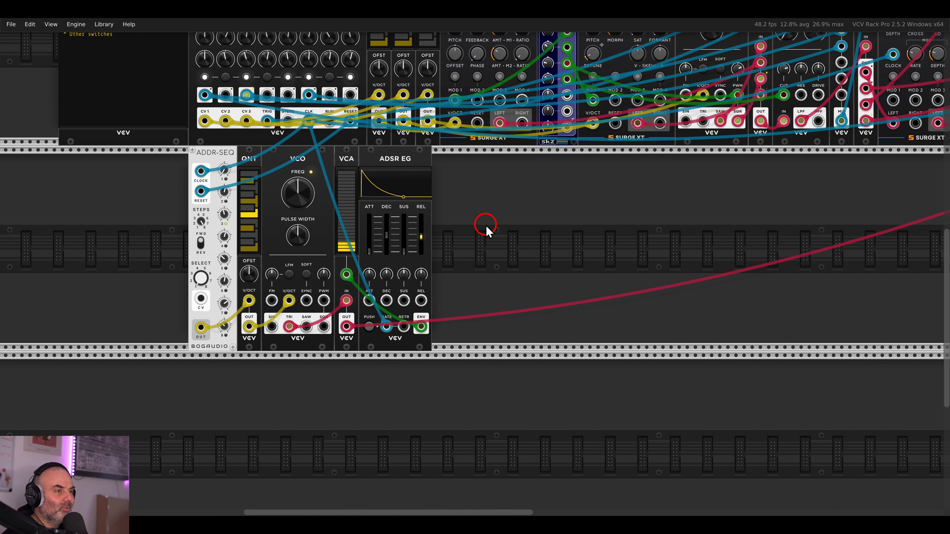
{"action": "right_click", "coordinate": [543, 229]}
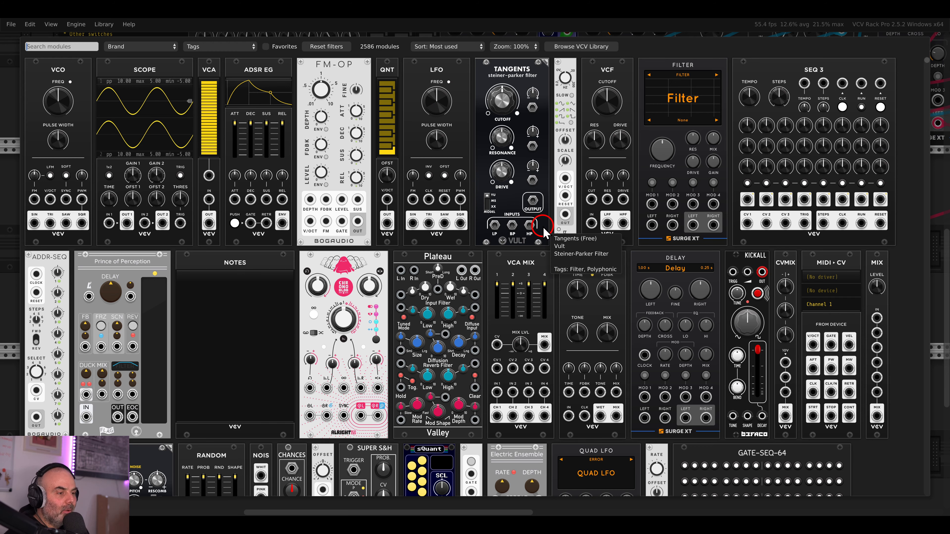
{"action": "type", "text": "ggalax"}
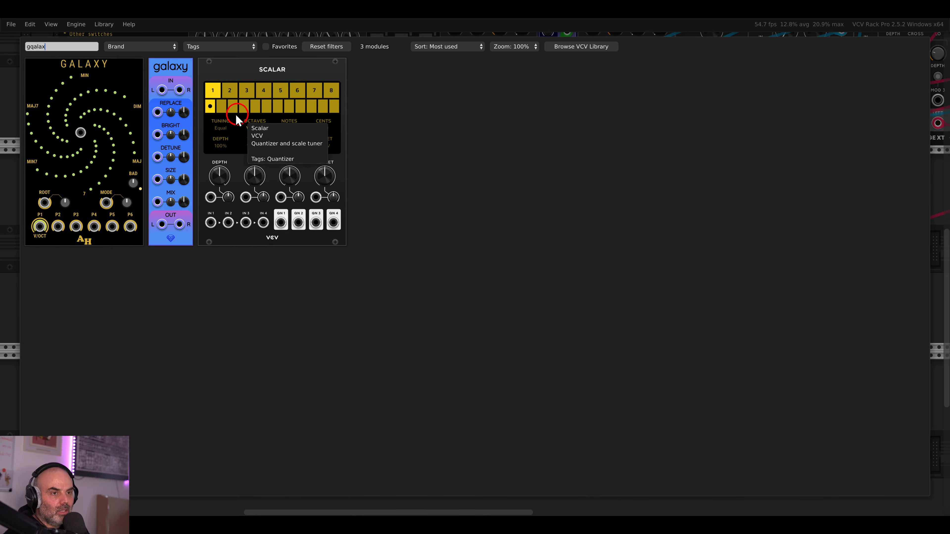
{"action": "left_click", "coordinate": [180, 74]}
Reroute the VCA output into Galaxy's left input and patch Galaxy's left and right outputs to channel 2 of VCA MIX 4 STEREO
{"action": "scroll", "coordinate": [598, 208], "scroll_direction": "right", "scroll_amount": 6}
{"action": "scroll", "coordinate": [791, 210], "scroll_direction": "up", "scroll_amount": 2}
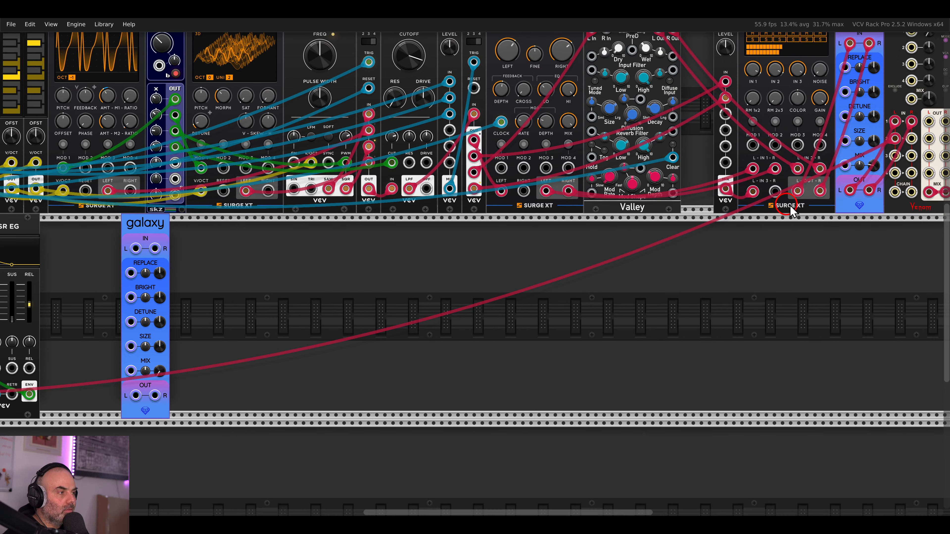
{"action": "left_click_drag", "start_coordinate": [895, 138], "coordinate": [136, 248]}
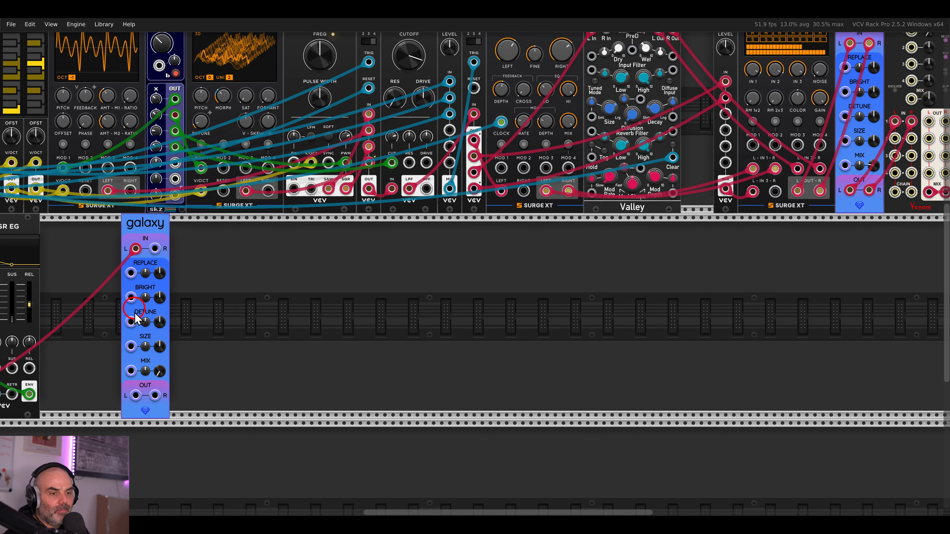
{"action": "left_click_drag", "start_coordinate": [154, 396], "coordinate": [906, 141]}
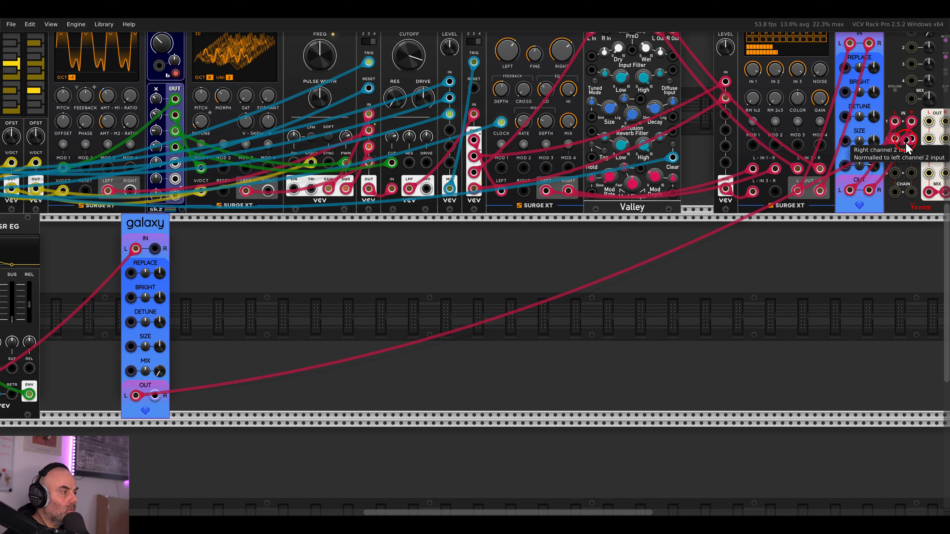
{"action": "left_click_drag", "start_coordinate": [136, 395], "coordinate": [615, 170]}
Set Galaxy's brightness to about 0.64 and mix to about 0.27, and reduce its size
{"action": "scroll", "coordinate": [591, 269], "scroll_direction": "up", "scroll_amount": 2}
{"action": "scroll", "coordinate": [575, 254], "scroll_direction": "right", "scroll_amount": 6}
{"action": "scroll", "coordinate": [593, 80], "scroll_direction": "down", "scroll_amount": 5}
{"action": "scroll", "coordinate": [481, 323], "scroll_direction": "left", "scroll_amount": 10}
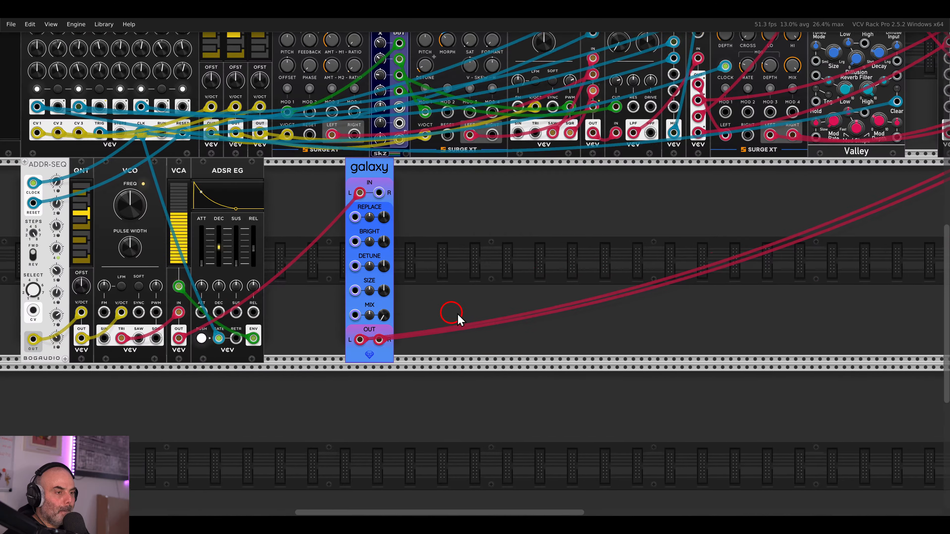
{"action": "scroll", "coordinate": [524, 259], "scroll_direction": "up", "scroll_amount": 6}
{"action": "left_click_drag", "start_coordinate": [571, 359], "coordinate": [588, 350]}
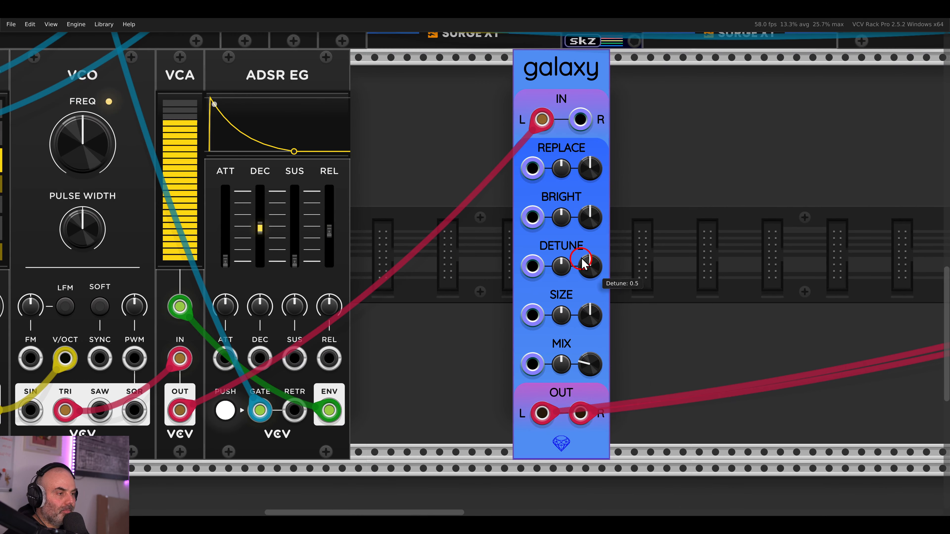
{"action": "left_click_drag", "start_coordinate": [590, 217], "coordinate": [575, 204]}
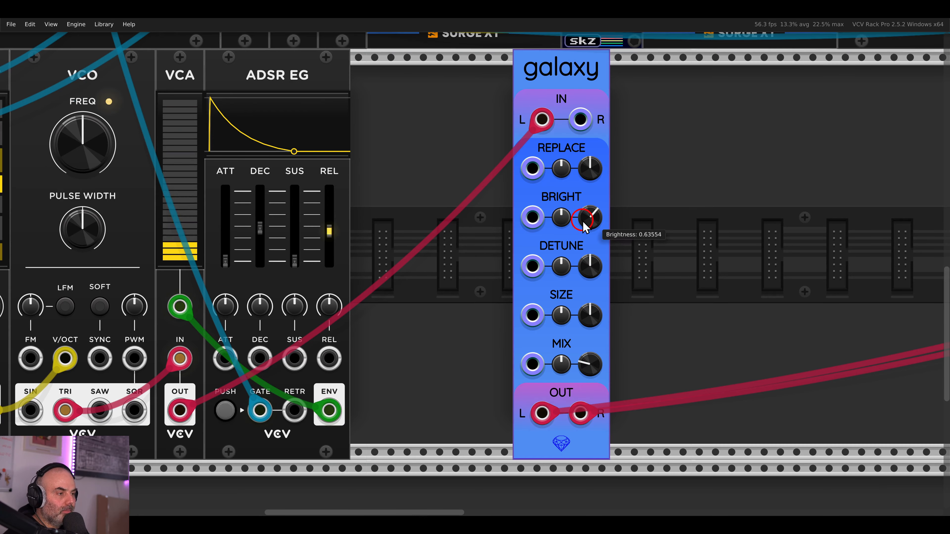
{"action": "left_click_drag", "start_coordinate": [590, 316], "coordinate": [600, 361]}
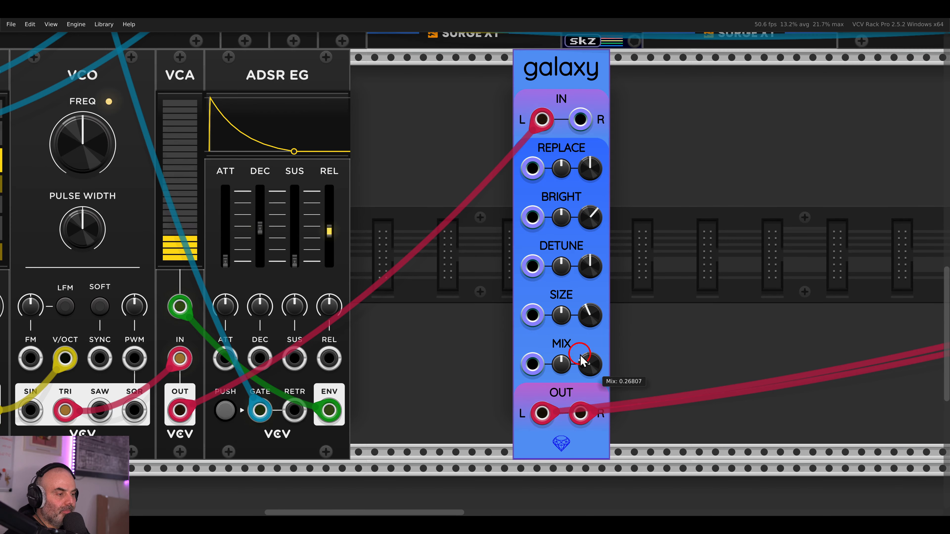
Adjust the new voice's level on VCA MIX 4 STEREO and reduce Galaxy's size further
{"action": "scroll", "coordinate": [645, 273], "scroll_direction": "down", "scroll_amount": 3}
{"action": "scroll", "coordinate": [467, 259], "scroll_direction": "right", "scroll_amount": 20}
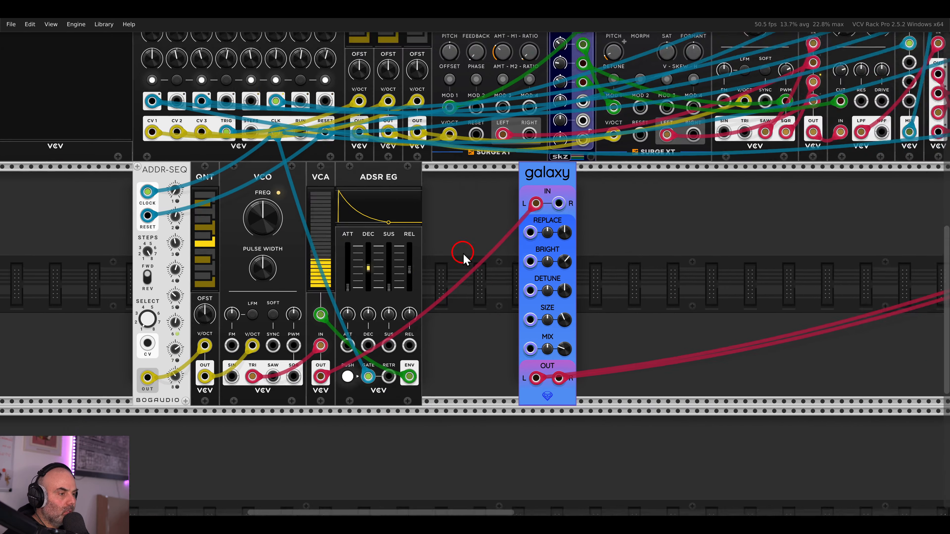
{"action": "scroll", "coordinate": [561, 254], "scroll_direction": "up", "scroll_amount": 5}
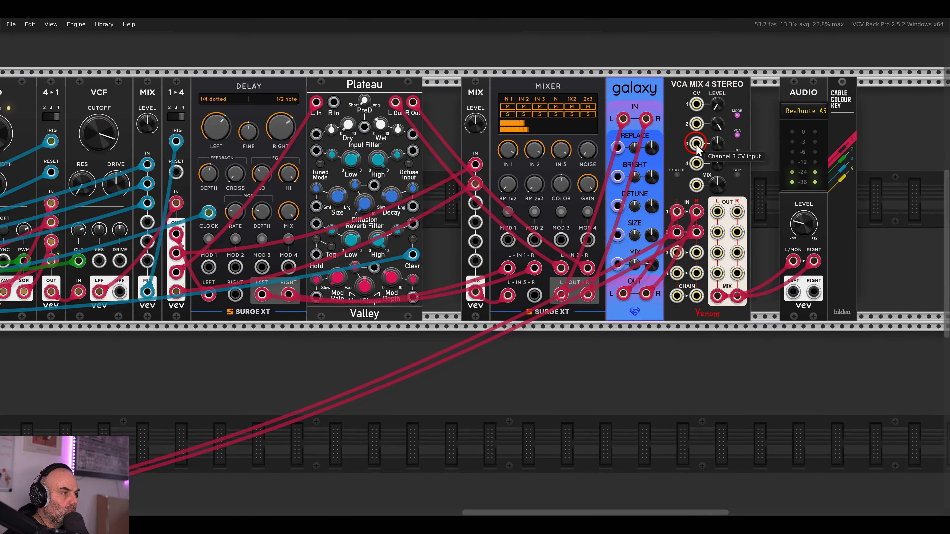
{"action": "left_click_drag", "start_coordinate": [708, 173], "coordinate": [694, 99]}
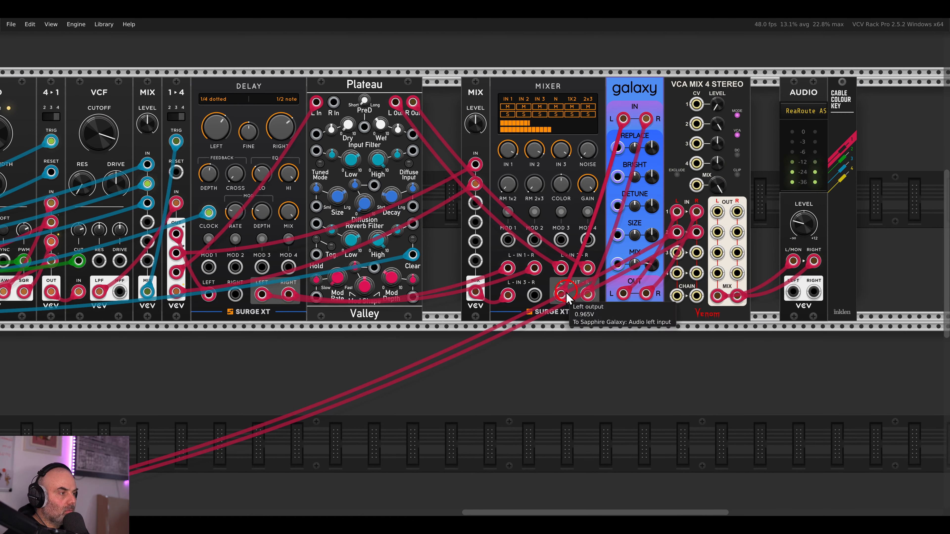
{"action": "scroll", "coordinate": [669, 262], "scroll_direction": "down", "scroll_amount": 5}
{"action": "scroll", "coordinate": [675, 255], "scroll_direction": "up", "scroll_amount": 6}
{"action": "scroll", "coordinate": [571, 294], "scroll_direction": "up", "scroll_amount": 2}
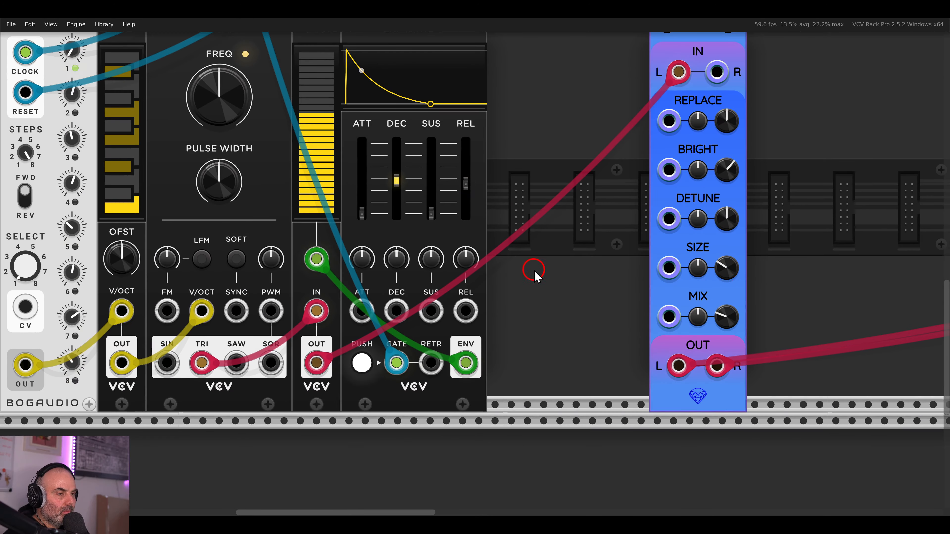
Move Galaxy farther along the row and shift QNT, VCO, VCA and ADSR EG together to open a gap after ADDR-SEQ
{"action": "scroll", "coordinate": [557, 255], "scroll_direction": "down", "scroll_amount": 3}
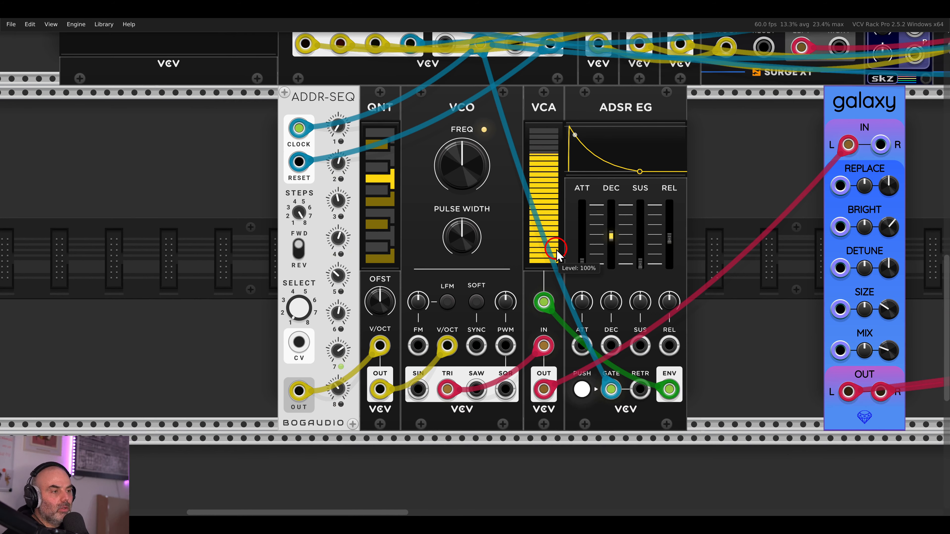
{"action": "scroll", "coordinate": [697, 213], "scroll_direction": "down", "scroll_amount": 3}
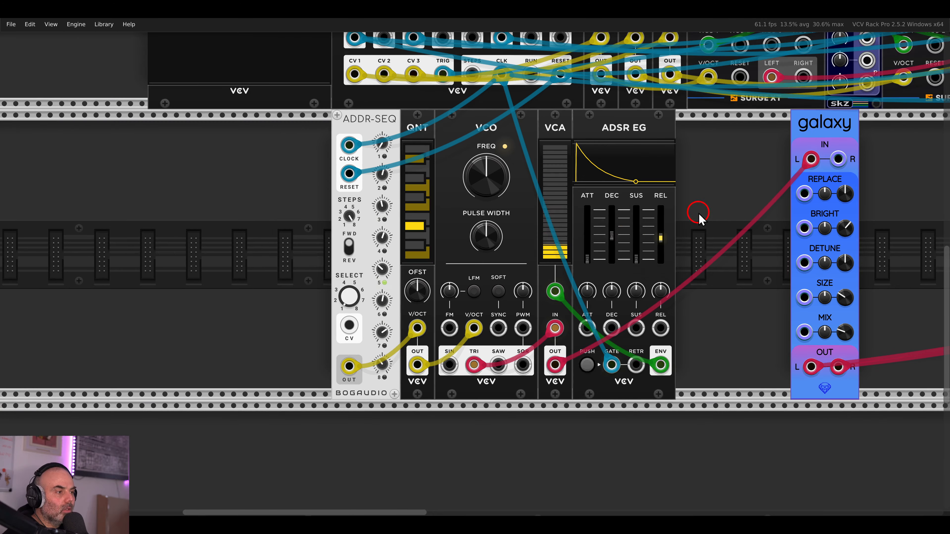
{"action": "left_click_drag", "start_coordinate": [731, 136], "coordinate": [871, 137]}
{"action": "left_click_drag", "start_coordinate": [674, 164], "coordinate": [370, 136]}
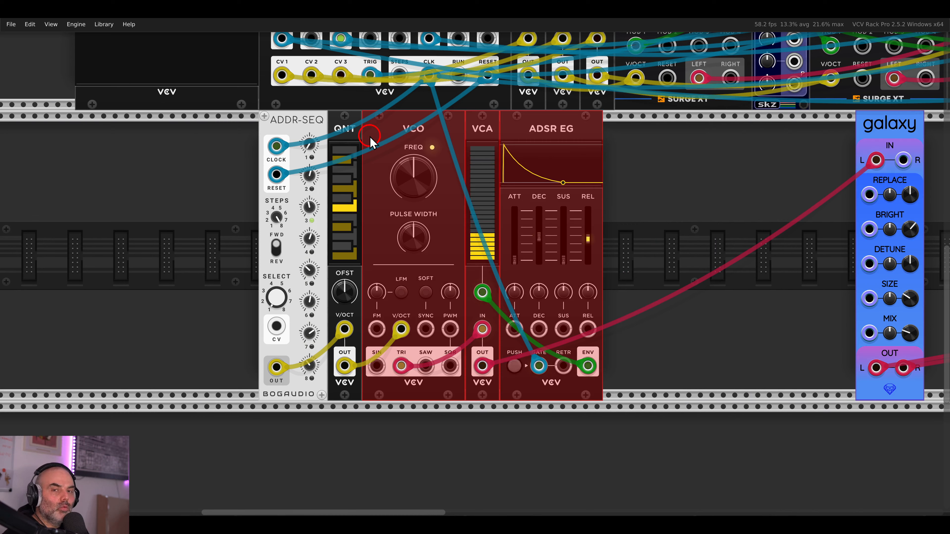
{"action": "left_click", "coordinate": [630, 141]}
{"action": "left_click_drag", "start_coordinate": [630, 141], "coordinate": [462, 159]}
{"action": "left_click", "coordinate": [462, 159]}
Search the module browser for "switch" and add the VCV 4-to-1 sequential switch between ADDR-SEQ and QNT
{"action": "right_click", "coordinate": [465, 165]}
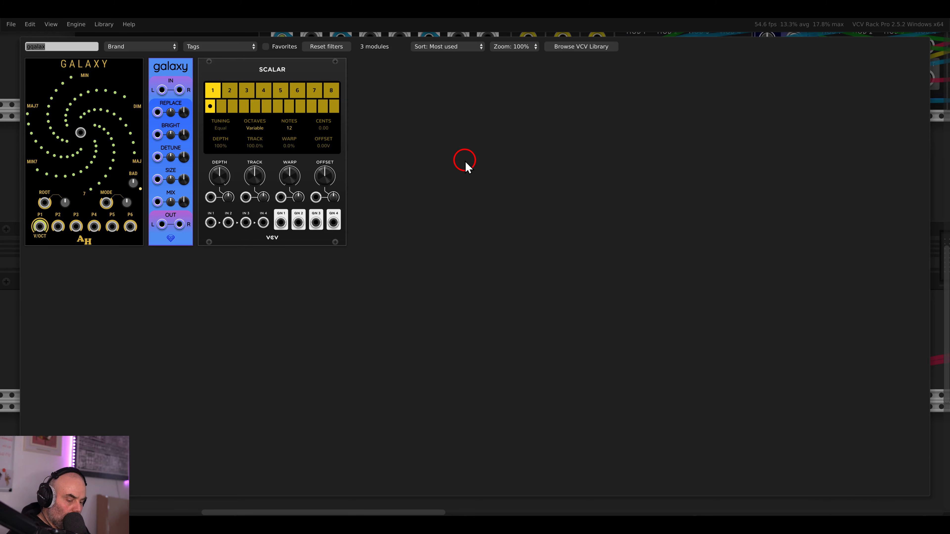
{"action": "type", "text": "switch"}
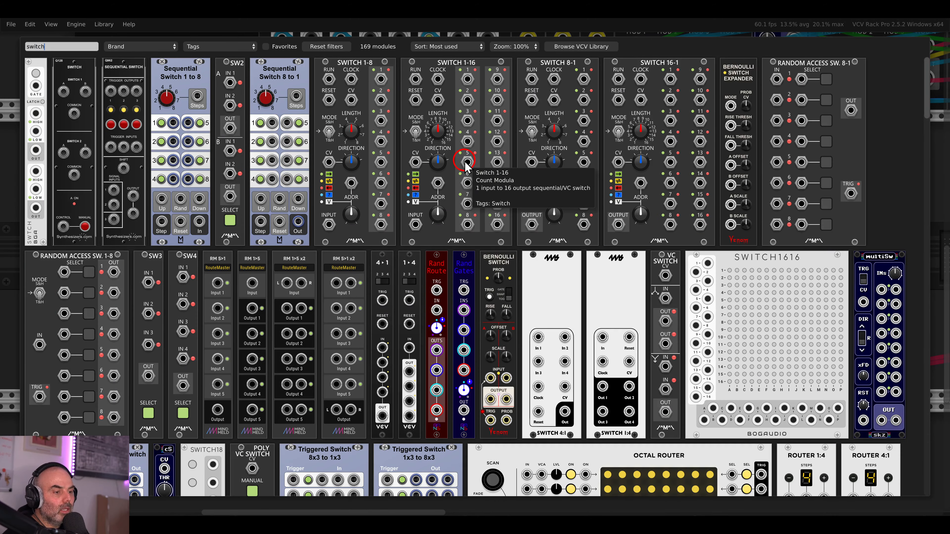
{"action": "left_click", "coordinate": [383, 265]}
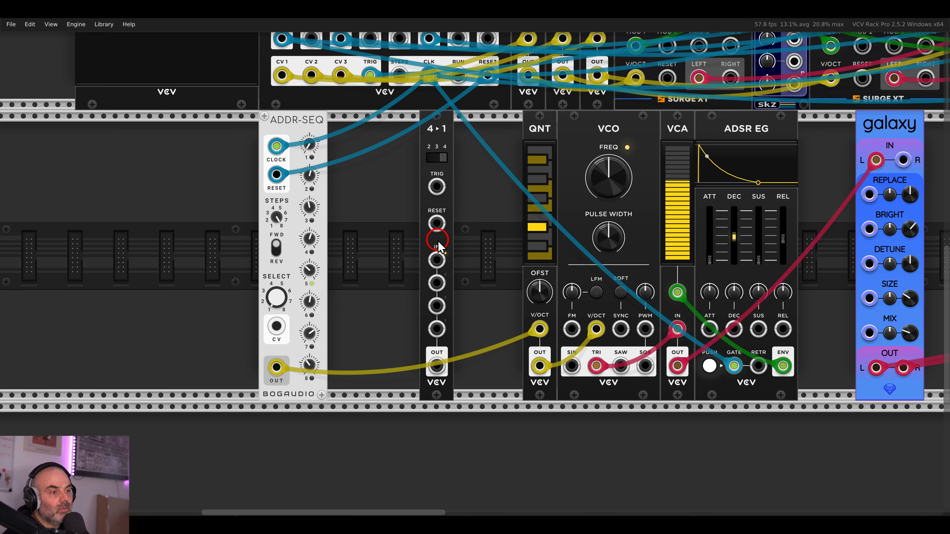
Move the ADDR-SEQ output cable to the 4-to-1 switch's channel 1 input and patch the switch output into QNT's V/OCT input
{"action": "scroll", "coordinate": [430, 232], "scroll_direction": "left", "scroll_amount": 3}
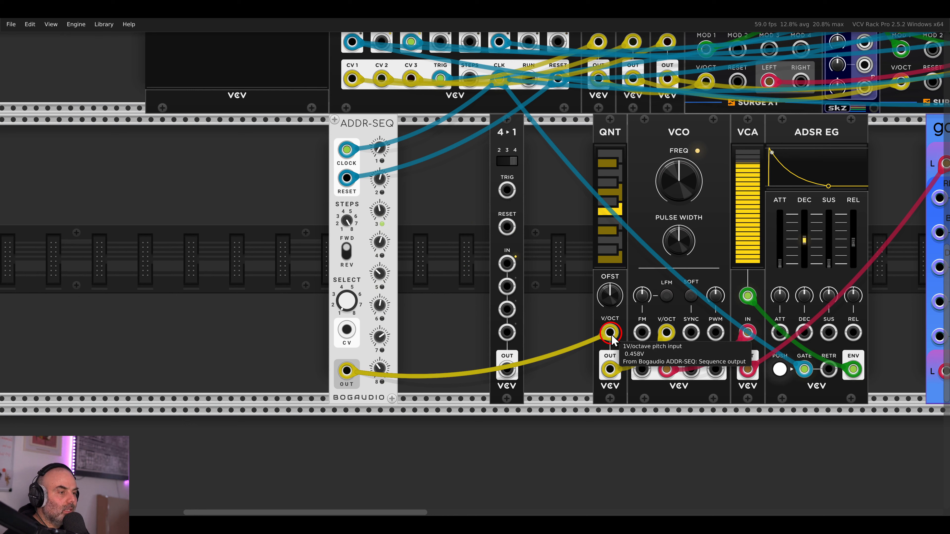
{"action": "left_click_drag", "start_coordinate": [610, 334], "coordinate": [507, 262]}
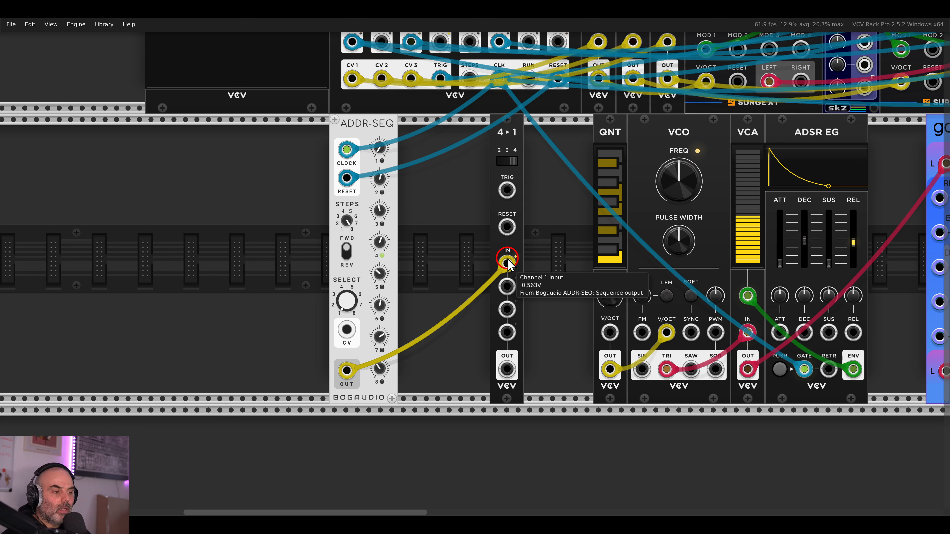
{"action": "left_click_drag", "start_coordinate": [507, 370], "coordinate": [609, 332]}
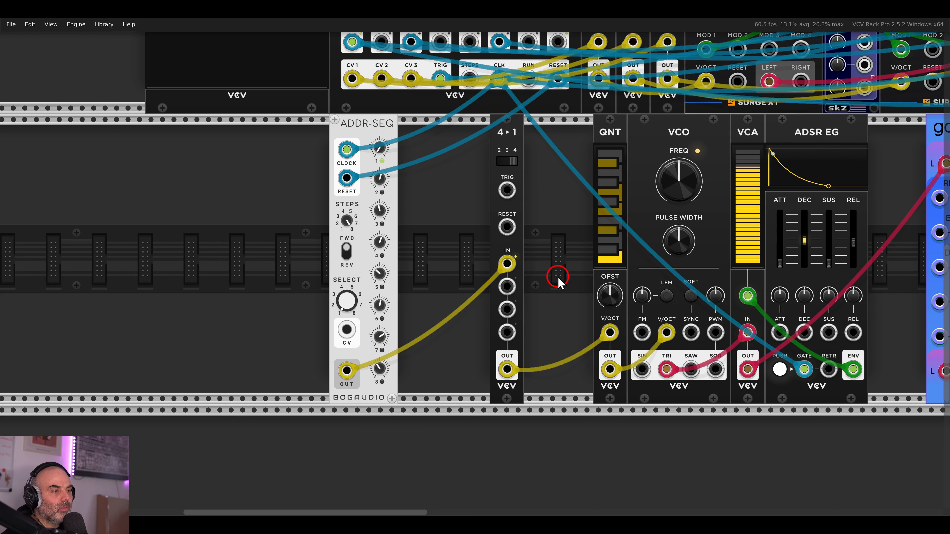
Search the module browser for "proc", add VCV Process between ADDR-SEQ and the 4-to-1 switch, and shift it away from ADDR-SEQ
{"action": "left_click_drag", "start_coordinate": [558, 283], "coordinate": [613, 277]}
{"action": "right_click", "coordinate": [516, 233]}
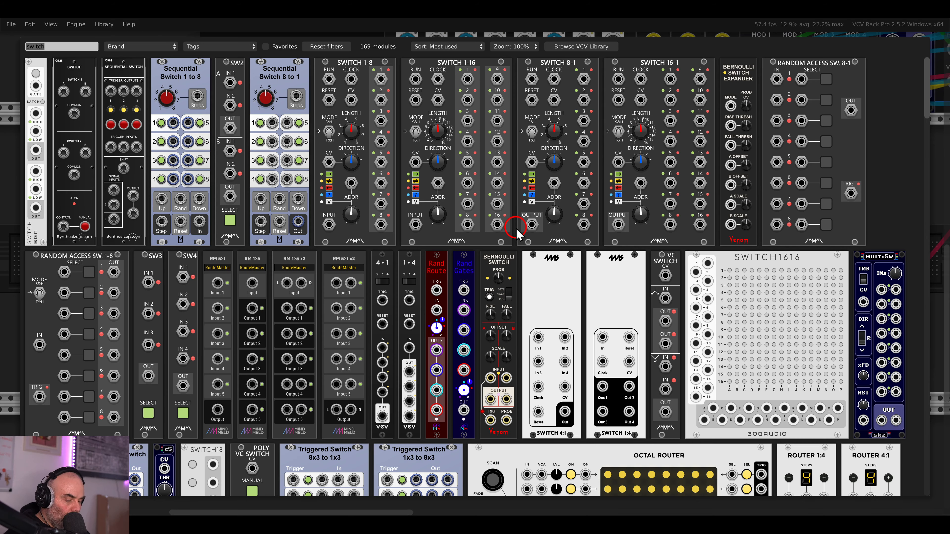
{"action": "type", "text": "proc"}
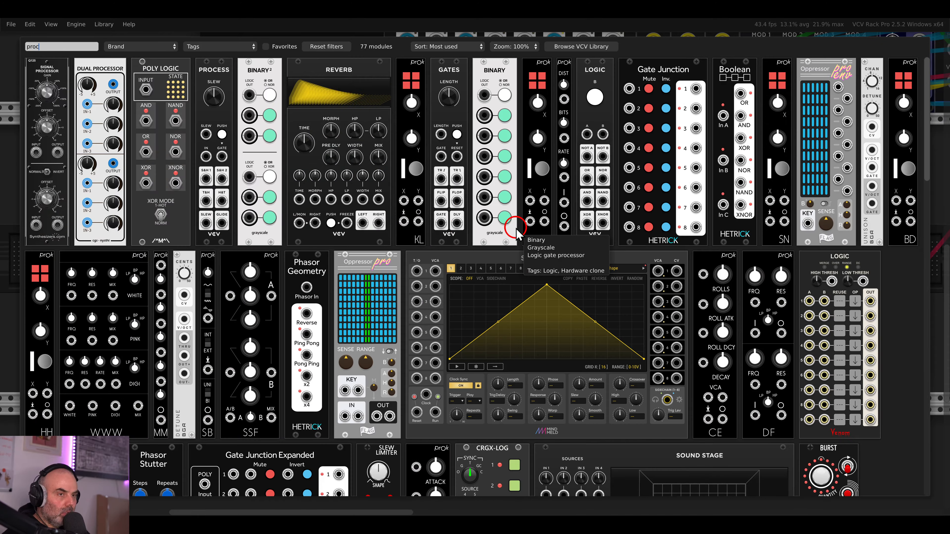
{"action": "left_click_drag", "start_coordinate": [203, 152], "coordinate": [485, 266]}
{"action": "left_click", "coordinate": [491, 298]}
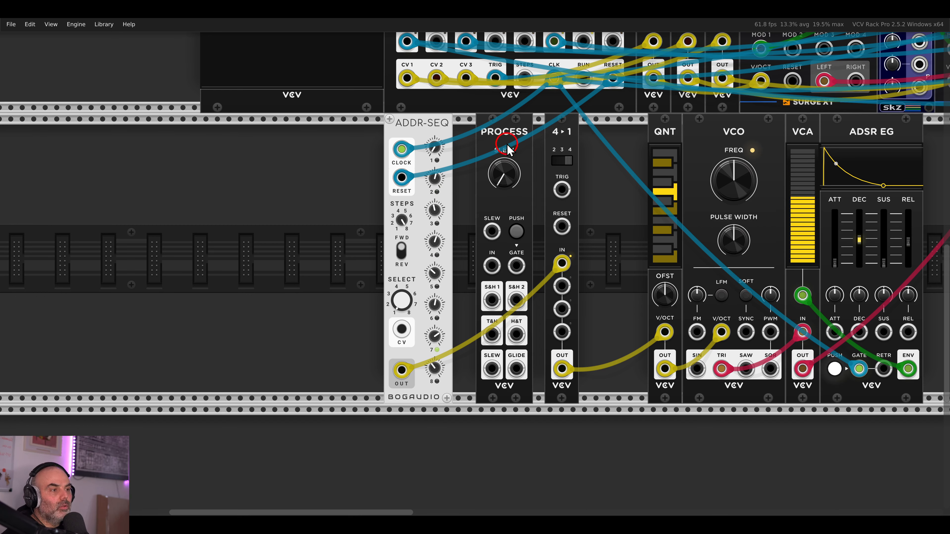
{"action": "left_click_drag", "start_coordinate": [526, 131], "coordinate": [548, 131]}
{"action": "right_click", "coordinate": [492, 164]}
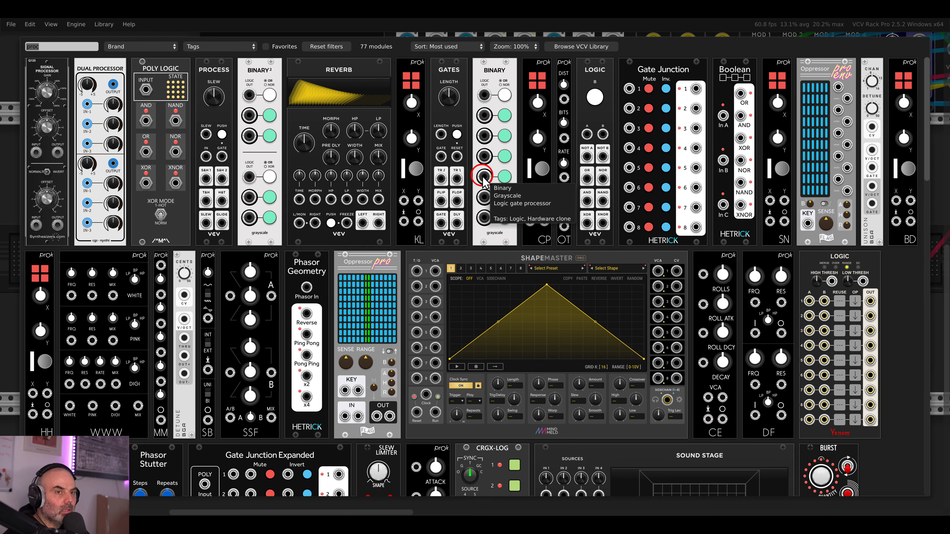
{"action": "key", "text": "Escape"}
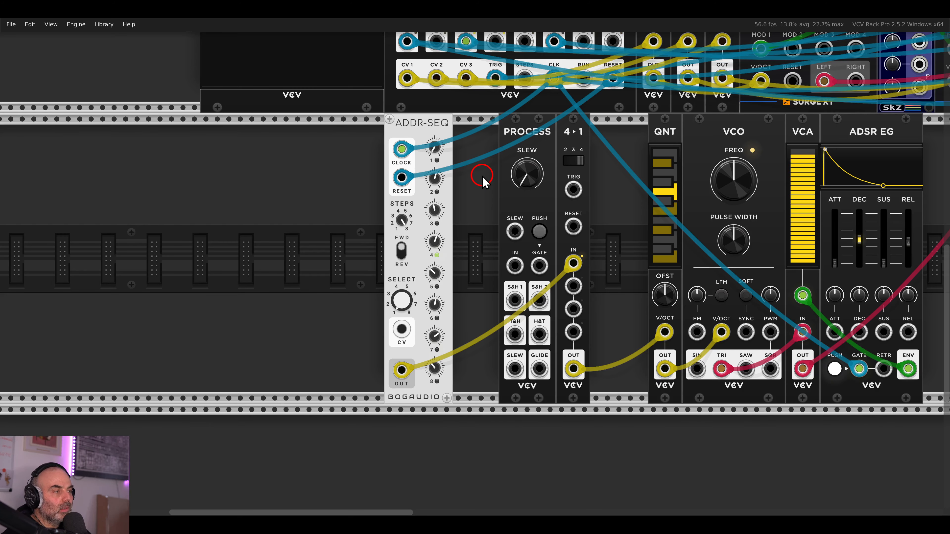
Patch the first Surge XT oscillator's LEFT output into Process's IN input
{"action": "scroll", "coordinate": [482, 178], "scroll_direction": "down", "scroll_amount": 1}
{"action": "left_click_drag", "start_coordinate": [508, 251], "coordinate": [767, 208]}
{"action": "scroll", "coordinate": [514, 252], "scroll_direction": "up", "scroll_amount": 3}
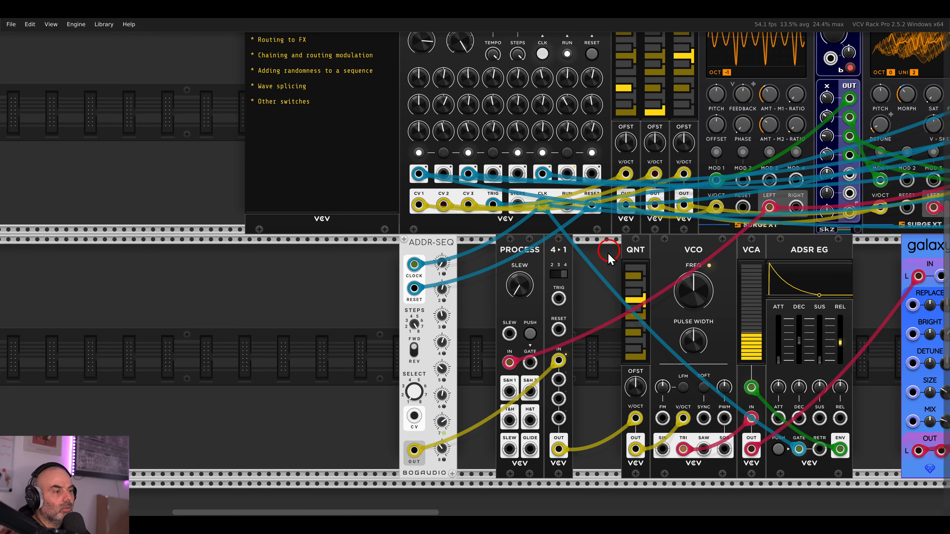
{"action": "mouse_move", "coordinate": [610, 259]}
{"action": "left_mouse_down"}
{"action": "mouse_move", "coordinate": [595, 317]}
{"action": "mouse_move", "coordinate": [597, 245]}
{"action": "left_mouse_up"}
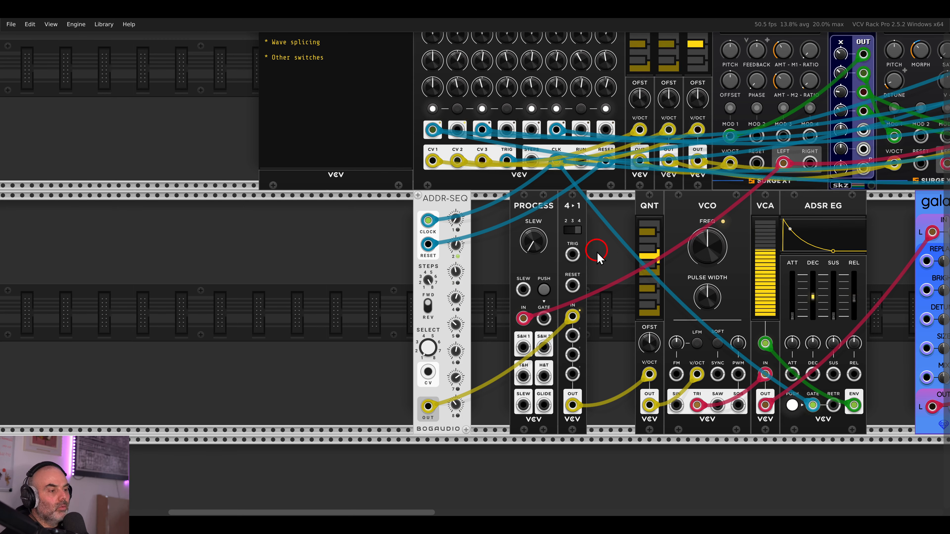
Patch SEQ 3's CLK output into Process's GATE input and Process's S&H 1 output into the 4-to-1 switch's channel 2 input
{"action": "scroll", "coordinate": [598, 258], "scroll_direction": "down", "scroll_amount": 3}
{"action": "scroll", "coordinate": [567, 225], "scroll_direction": "up", "scroll_amount": 5}
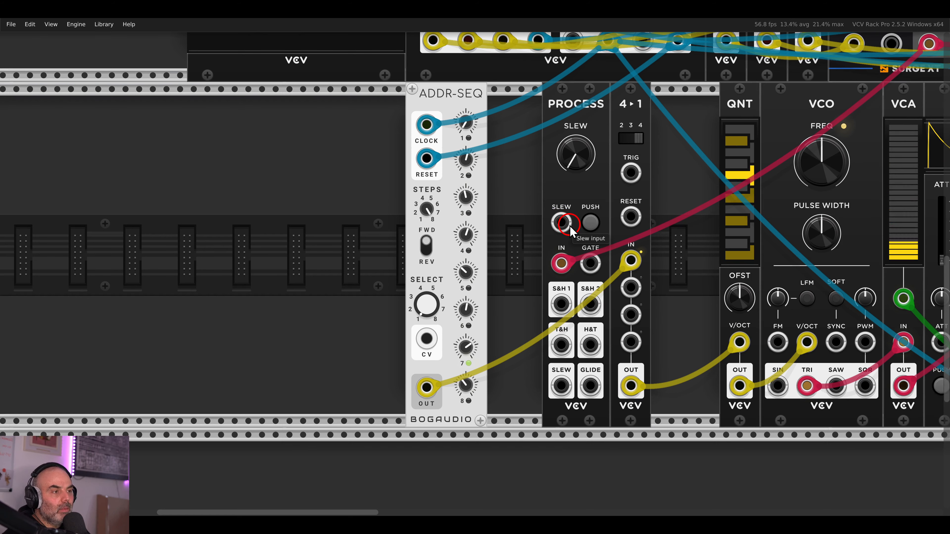
{"action": "scroll", "coordinate": [571, 230], "scroll_direction": "down", "scroll_amount": 3}
{"action": "scroll", "coordinate": [562, 226], "scroll_direction": "up", "scroll_amount": 2}
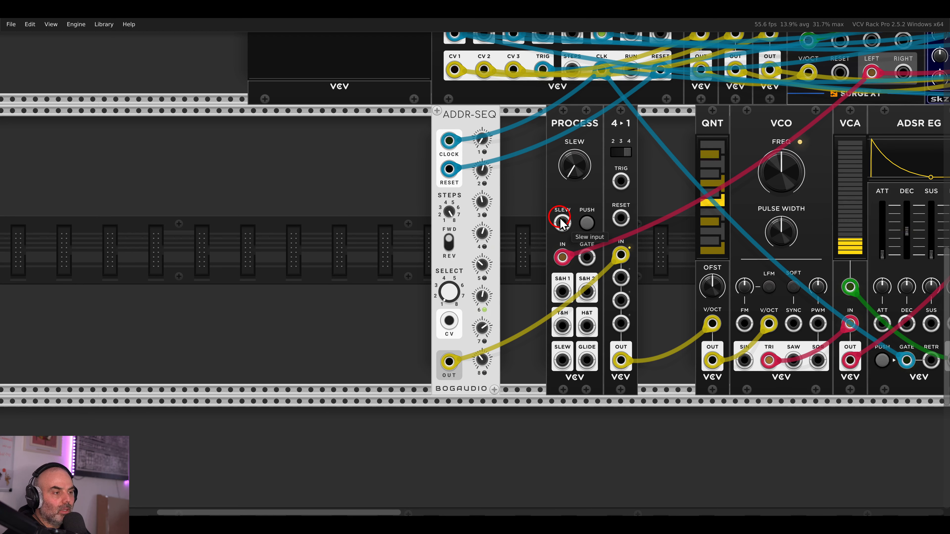
{"action": "left_click_drag", "start_coordinate": [585, 257], "coordinate": [602, 71]}
{"action": "left_click", "coordinate": [581, 167]}
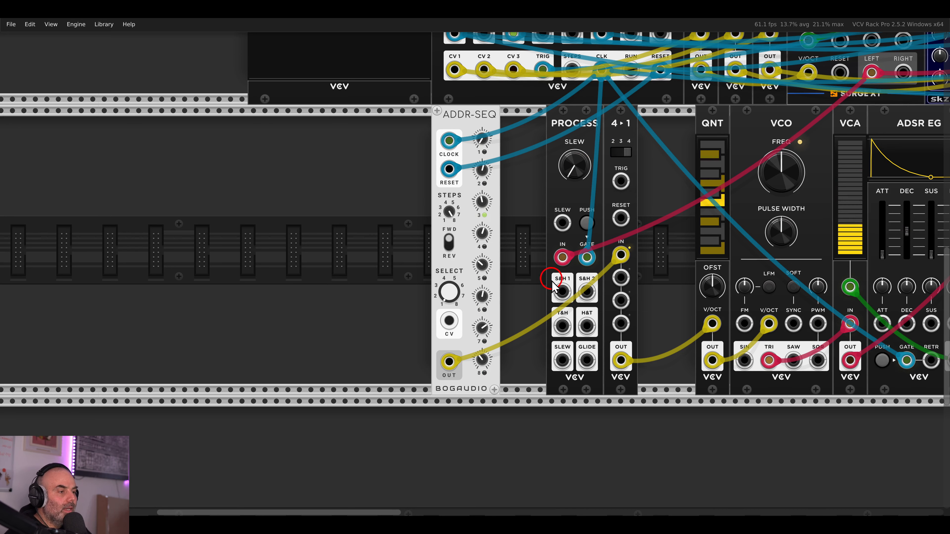
{"action": "left_click", "coordinate": [562, 293]}
{"action": "left_click_drag", "start_coordinate": [563, 293], "coordinate": [383, 234]}
Search the module browser for "push", add VCV Push before ADDR-SEQ, and patch its TRIG output into the 4-to-1 switch's TRIG input
{"action": "type", "text": "push"}
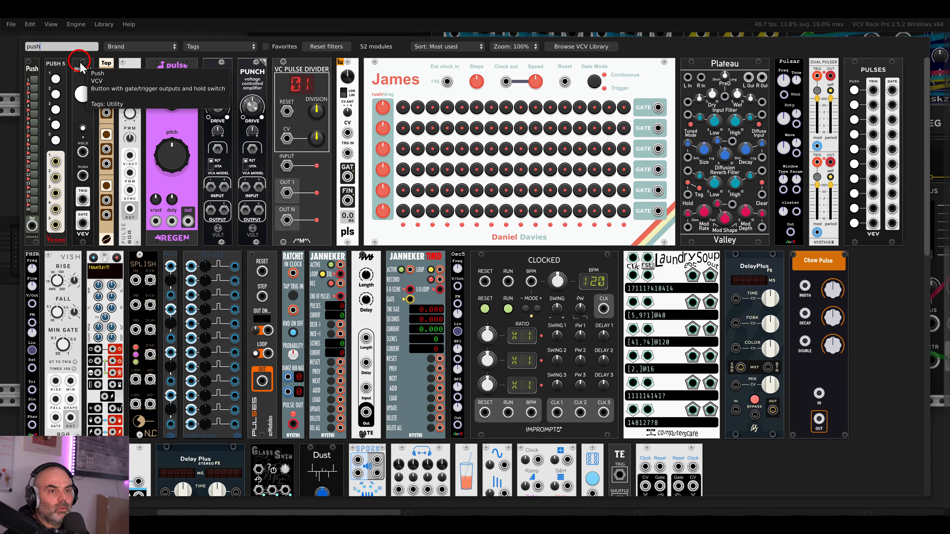
{"action": "left_click_drag", "start_coordinate": [80, 67], "coordinate": [376, 179]}
{"action": "left_click_drag", "start_coordinate": [368, 323], "coordinate": [620, 181]}
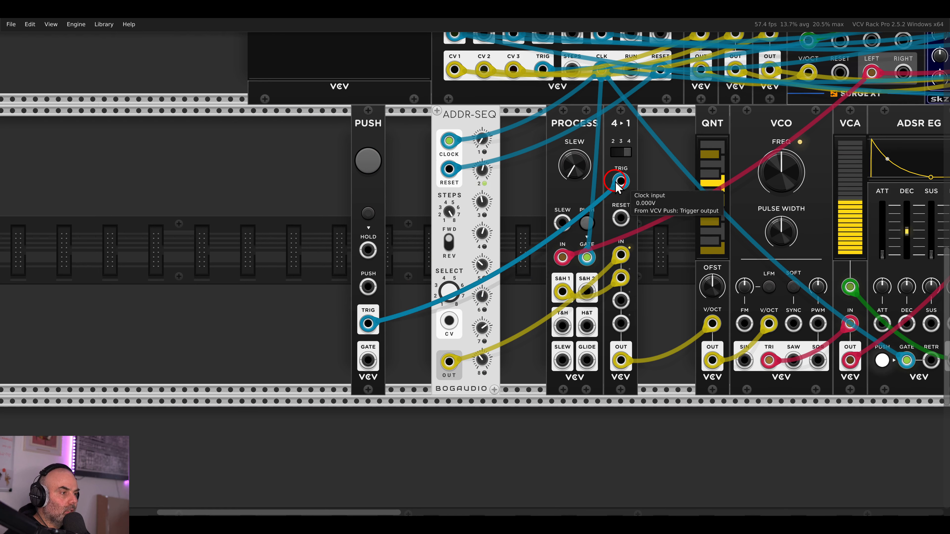
Fire the Push module manually to step the 4-to-1 switch between its inputs
{"action": "left_click", "coordinate": [378, 161]}
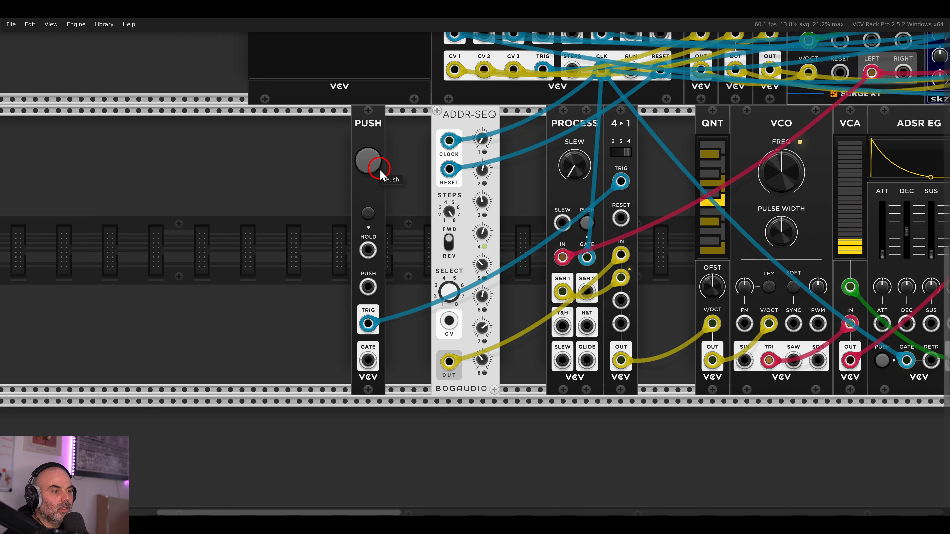
{"action": "left_click", "coordinate": [368, 175]}
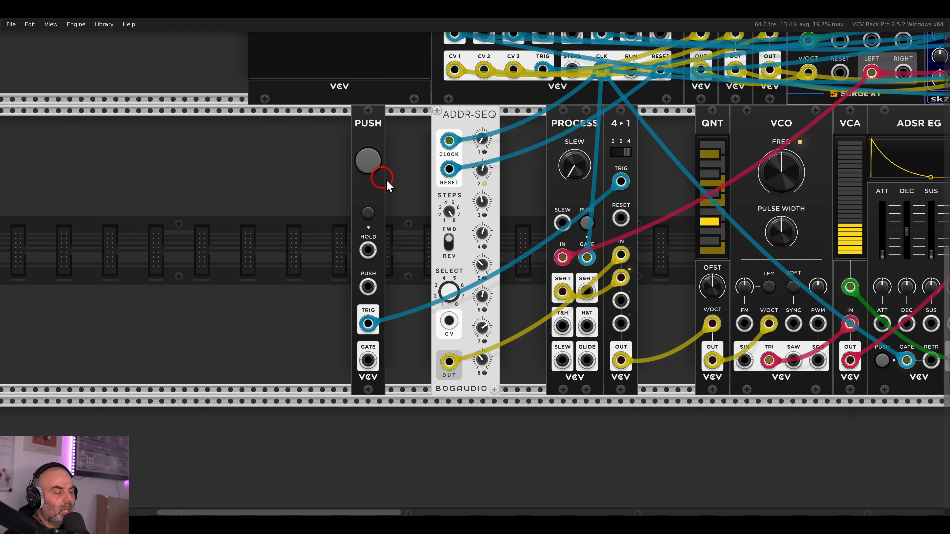
Move Process against ADDR-SEQ to open a gap before the 4-to-1 switch
{"action": "left_click_drag", "start_coordinate": [547, 217], "coordinate": [436, 205]}
{"action": "right_click", "coordinate": [490, 169]}
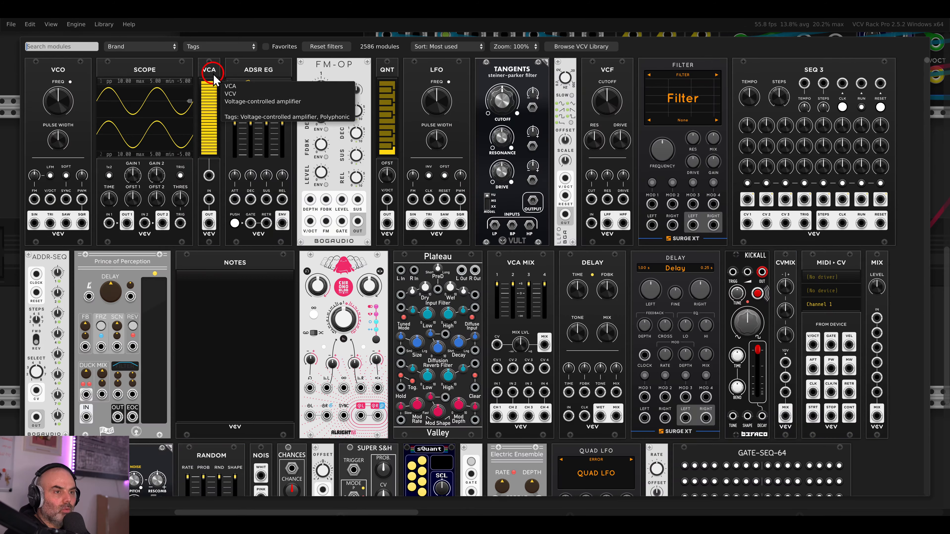
{"action": "left_click_drag", "start_coordinate": [213, 74], "coordinate": [488, 154]}
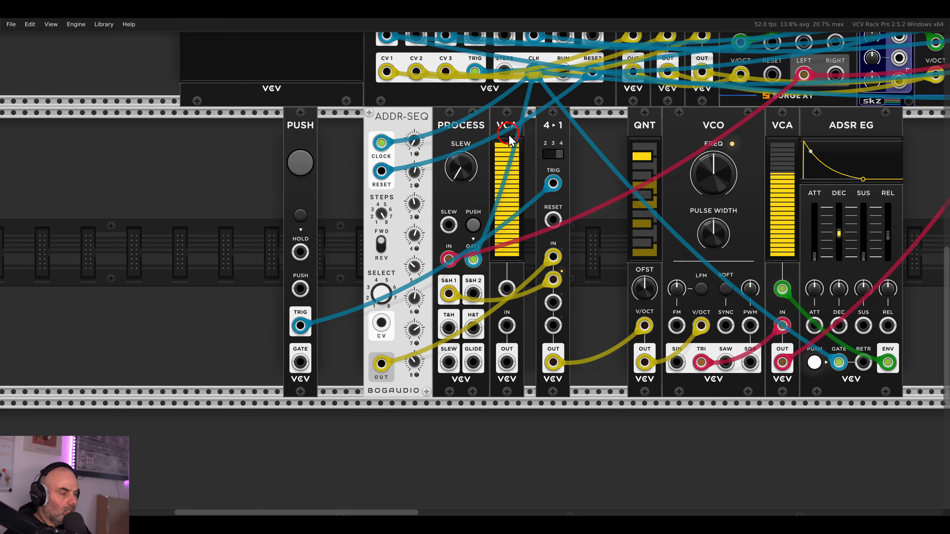
{"action": "key", "text": "Delete"}
Search the module browser for "resc" and add VCV Rescale between Process and the 4-to-1 switch
{"action": "right_click", "coordinate": [510, 146]}
{"action": "type", "text": "resc"}
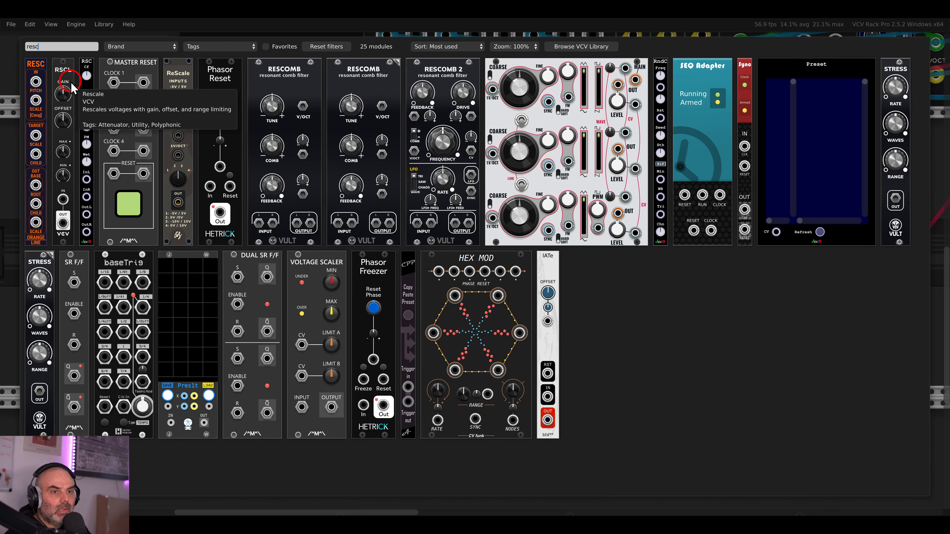
{"action": "left_click", "coordinate": [63, 112]}
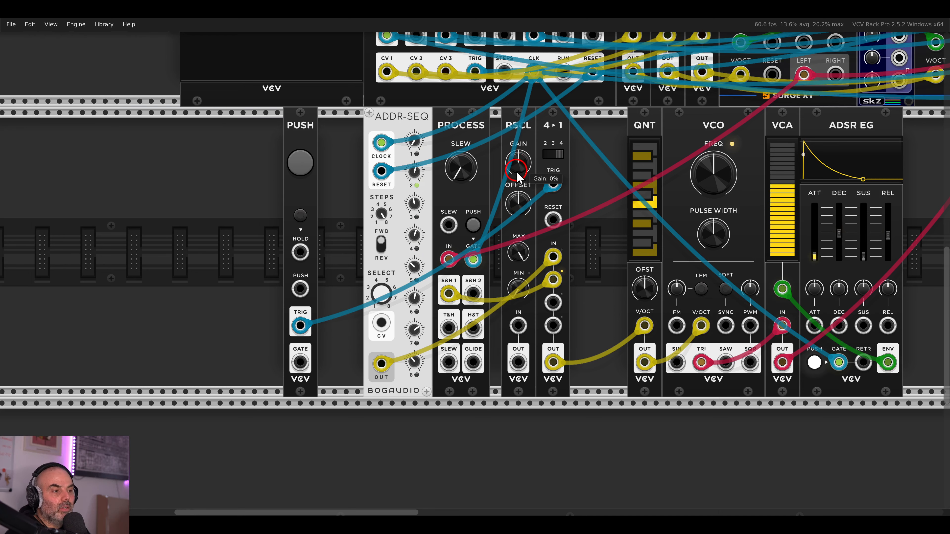
Reroute Process's S&H 1 output into Rescale's IN and patch Rescale's OUT into the 4-to-1 switch's channel 2 input
{"action": "left_click_drag", "start_coordinate": [552, 280], "coordinate": [522, 326]}
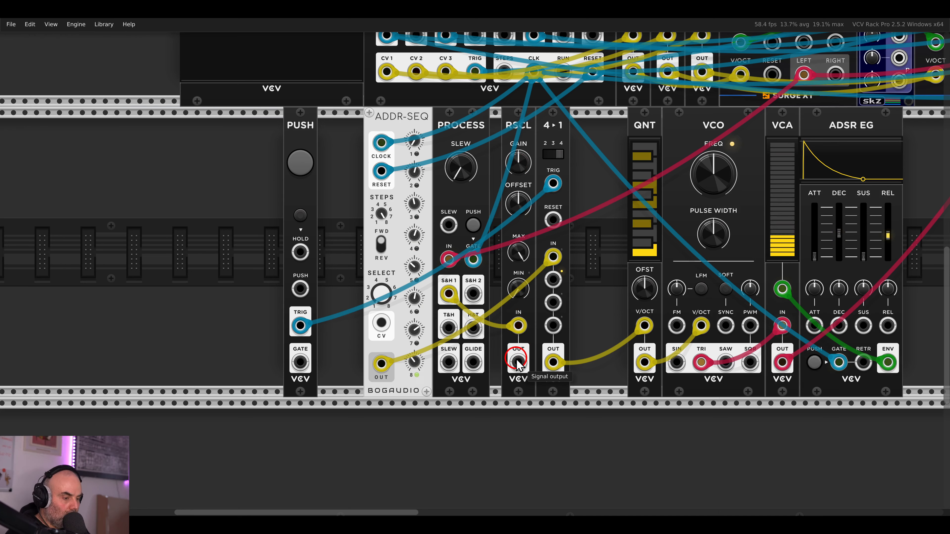
{"action": "left_click_drag", "start_coordinate": [518, 362], "coordinate": [553, 279]}
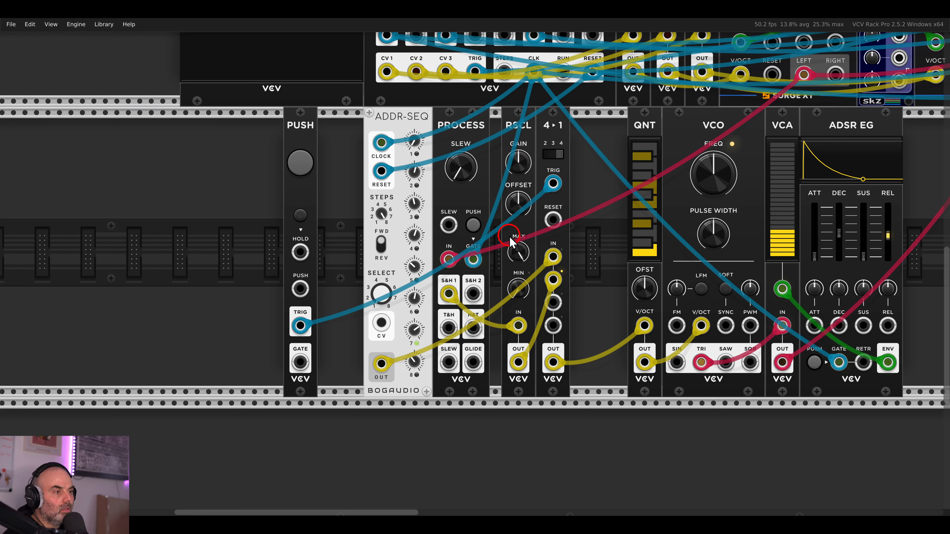
Turn Rescale's gain and offset knobs slightly up from their centre positions
{"action": "left_click_drag", "start_coordinate": [515, 170], "coordinate": [501, 159]}
{"action": "left_click", "coordinate": [517, 206]}
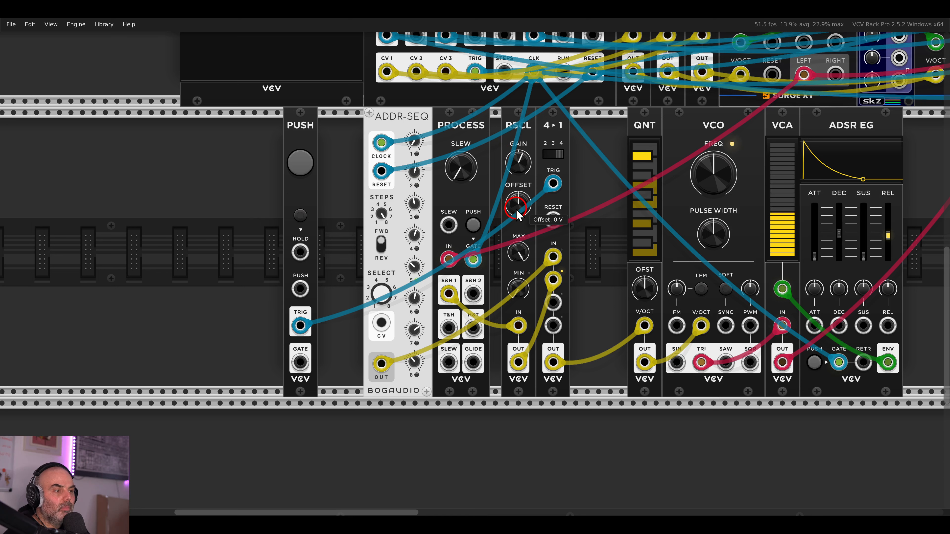
{"action": "left_click_drag", "start_coordinate": [514, 212], "coordinate": [504, 203]}
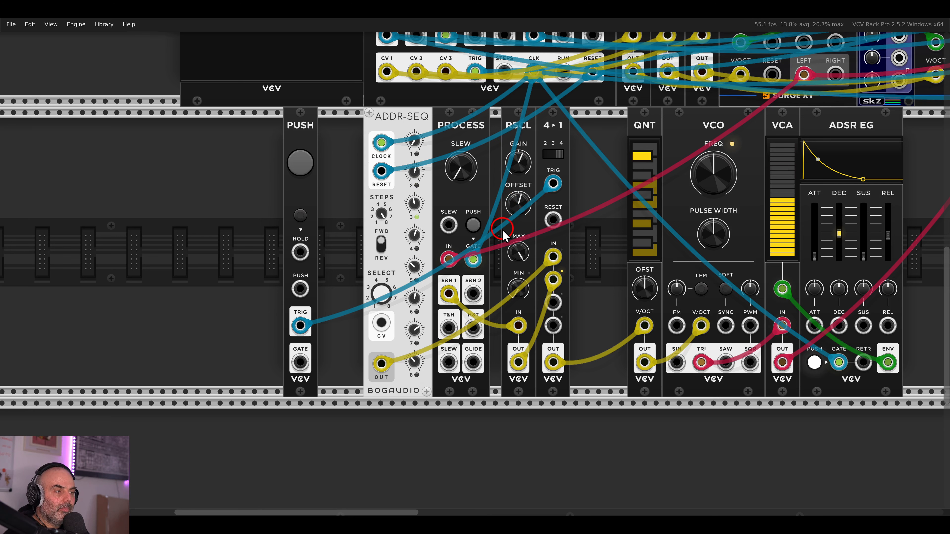
{"action": "left_click", "coordinate": [501, 230]}
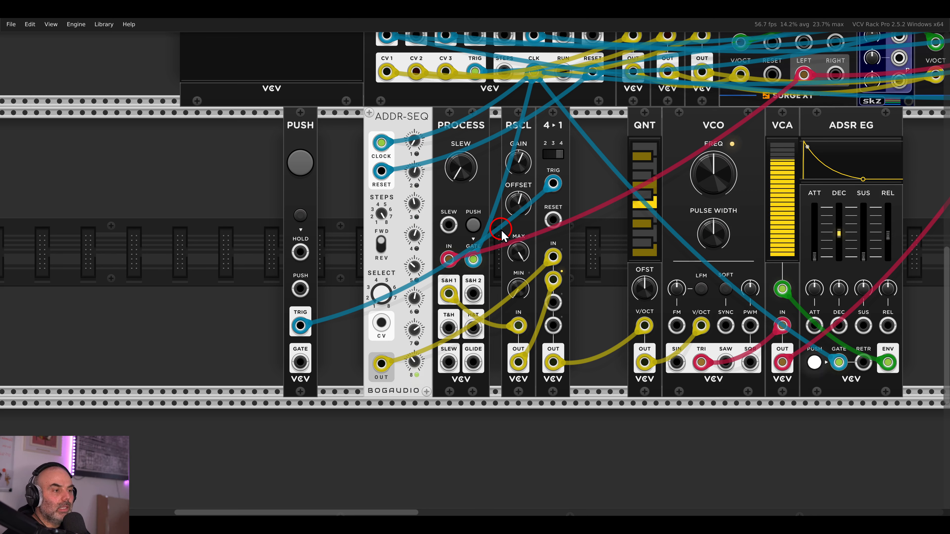
Set the 4-to-1 switch to 2 steps and fire the Push module to change channels
{"action": "left_click", "coordinate": [549, 155]}
{"action": "left_click_drag", "start_coordinate": [549, 156], "coordinate": [348, 180]}
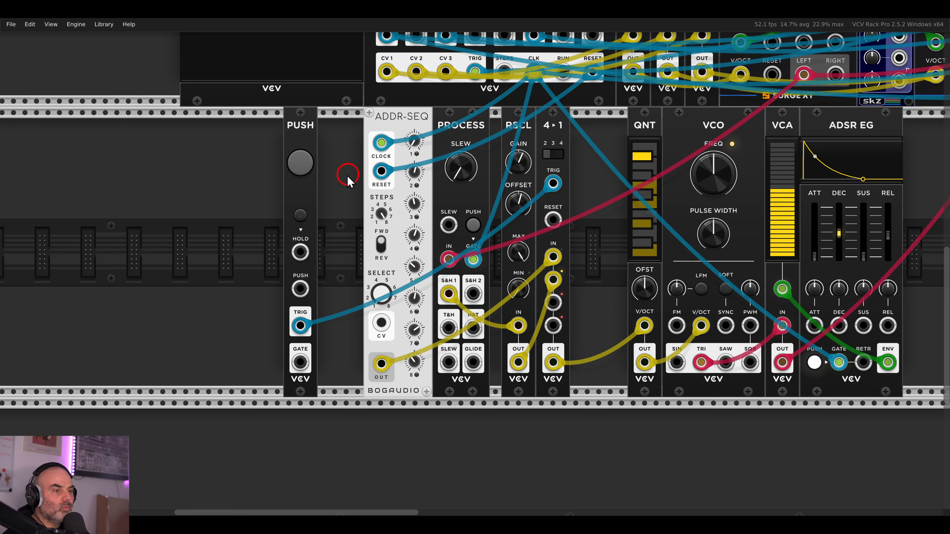
{"action": "left_click", "coordinate": [307, 173]}
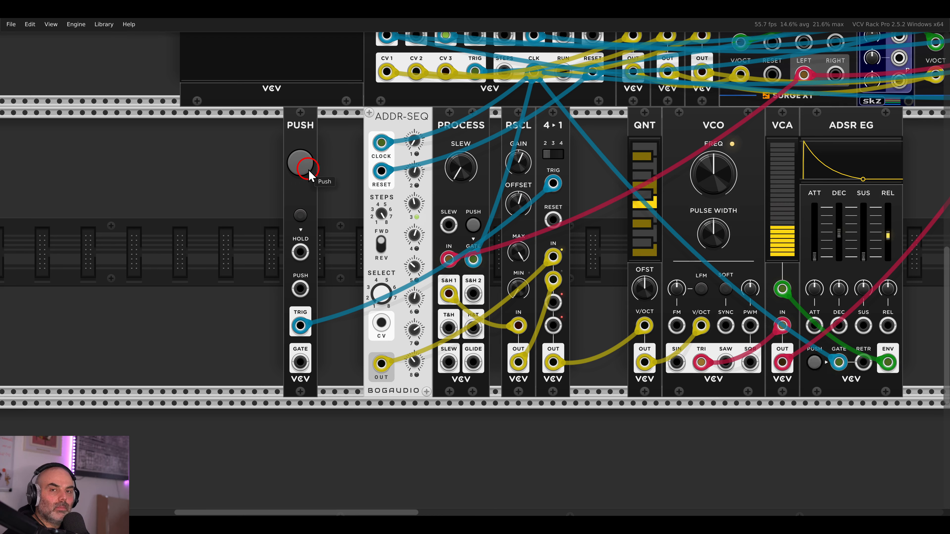
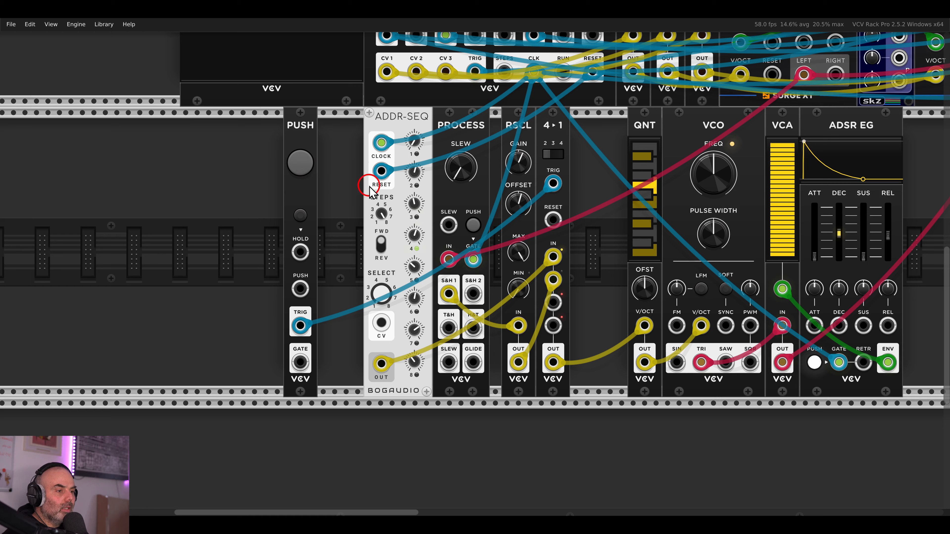
Move Rescale's output cable to the 4-to-1 switch's channel 4 and patch ADDR-SEQ's output into channels 1, 2 and 3
{"action": "left_click_drag", "start_coordinate": [553, 280], "coordinate": [558, 323]}
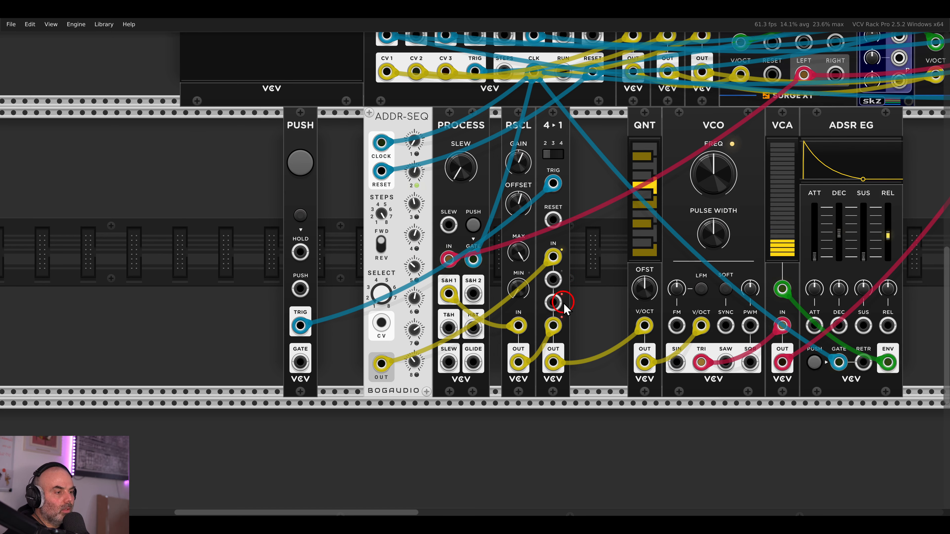
{"action": "left_click_drag", "start_coordinate": [552, 257], "coordinate": [553, 303]}
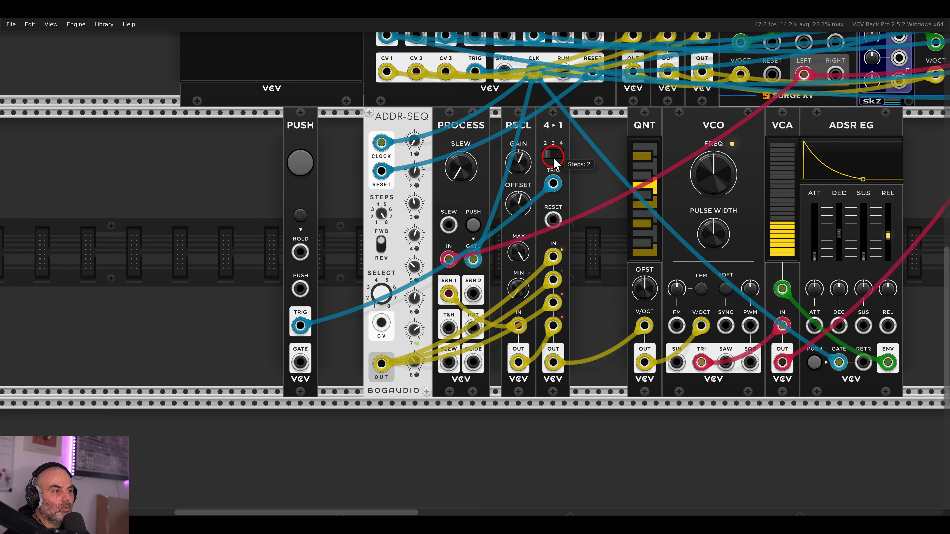
Enable all four steps on the 4-to-1 switch and delete the Push module
{"action": "left_click", "coordinate": [374, 159]}
{"action": "left_click", "coordinate": [322, 138]}
{"action": "key", "text": "Delete"}
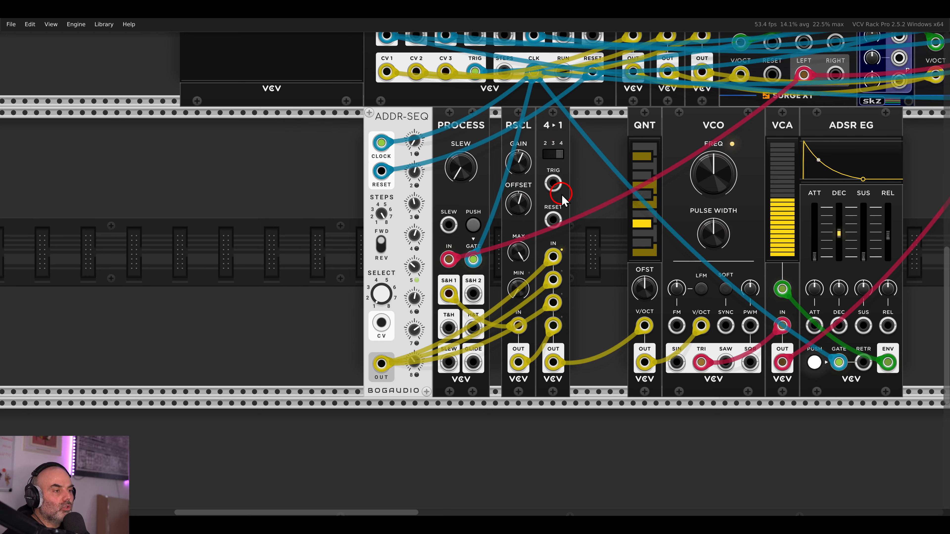
Shift ADDR-SEQ, Process and Rescale together away from the 4-to-1 switch to open a gap before it
{"action": "scroll", "coordinate": [596, 169], "scroll_direction": "down", "scroll_amount": 2}
{"action": "left_click_drag", "start_coordinate": [588, 177], "coordinate": [387, 243]}
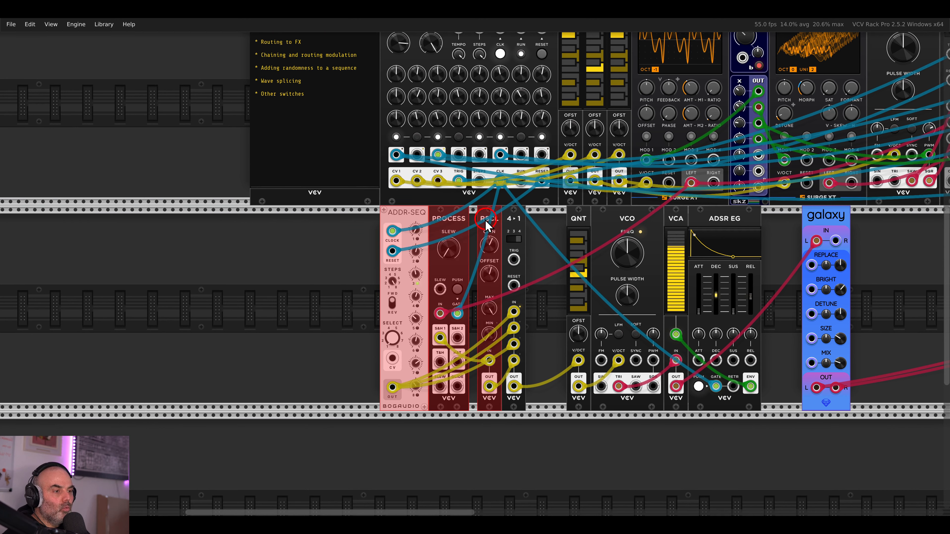
{"action": "left_click_drag", "start_coordinate": [486, 220], "coordinate": [365, 213]}
Add a VCV MIX module between Rescale and the 4-to-1 switch, leaving a small gap before the switch
{"action": "right_click", "coordinate": [436, 262]}
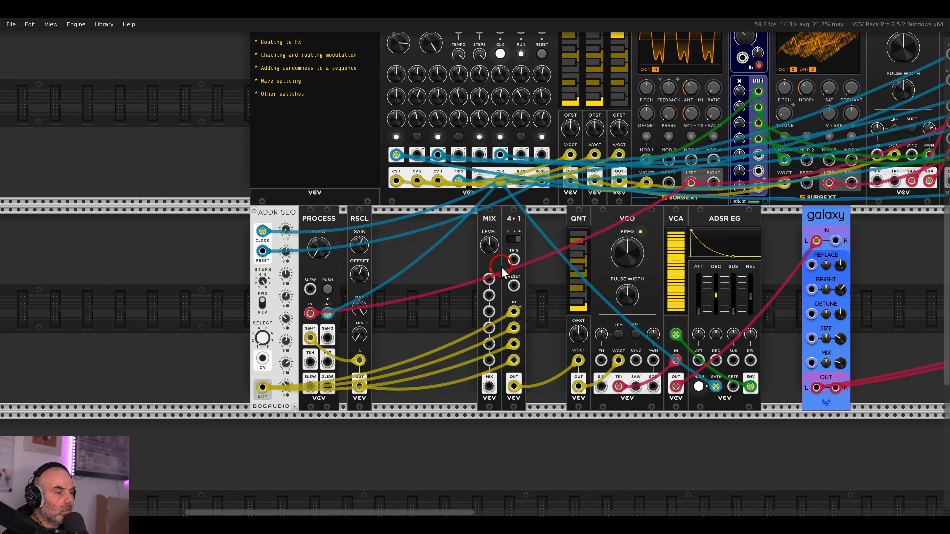
{"action": "left_click_drag", "start_coordinate": [480, 275], "coordinate": [482, 279]}
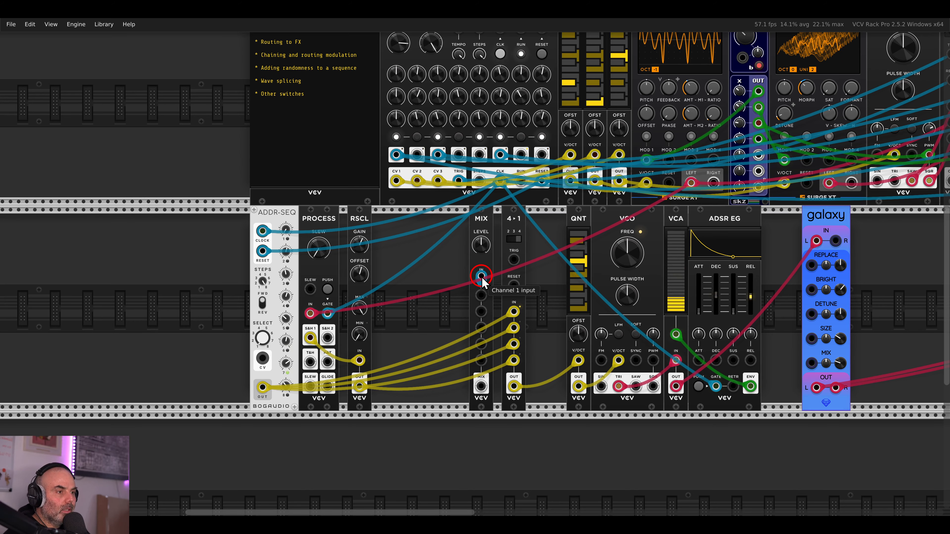
Patch SEQ 3's step 5 and step 8 outputs into MIX channels 1 and 2, and the MIX output into the 4-to-1 switch's TRIG
{"action": "left_click_drag", "start_coordinate": [482, 279], "coordinate": [480, 156]}
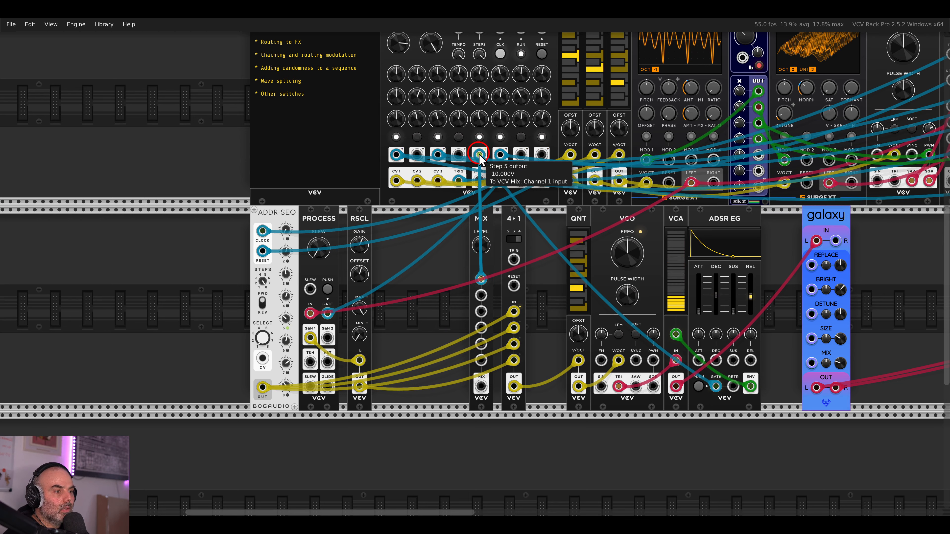
{"action": "left_click_drag", "start_coordinate": [480, 295], "coordinate": [542, 155]}
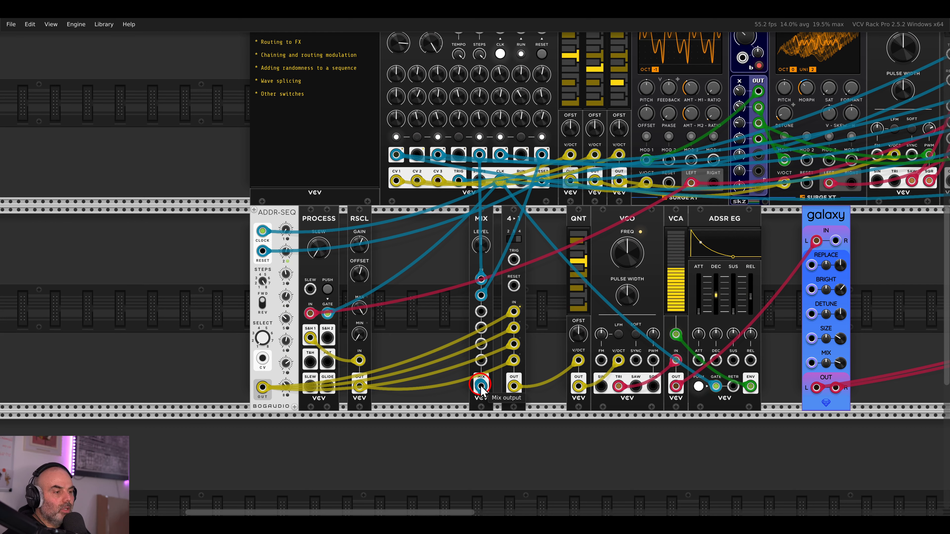
{"action": "left_click_drag", "start_coordinate": [481, 386], "coordinate": [513, 259]}
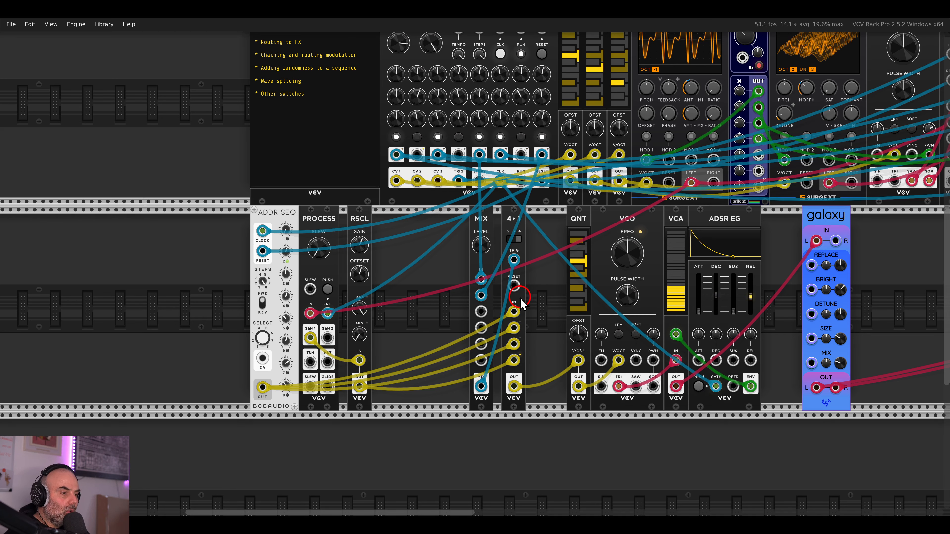
{"action": "left_click_drag", "start_coordinate": [516, 297], "coordinate": [536, 379]}
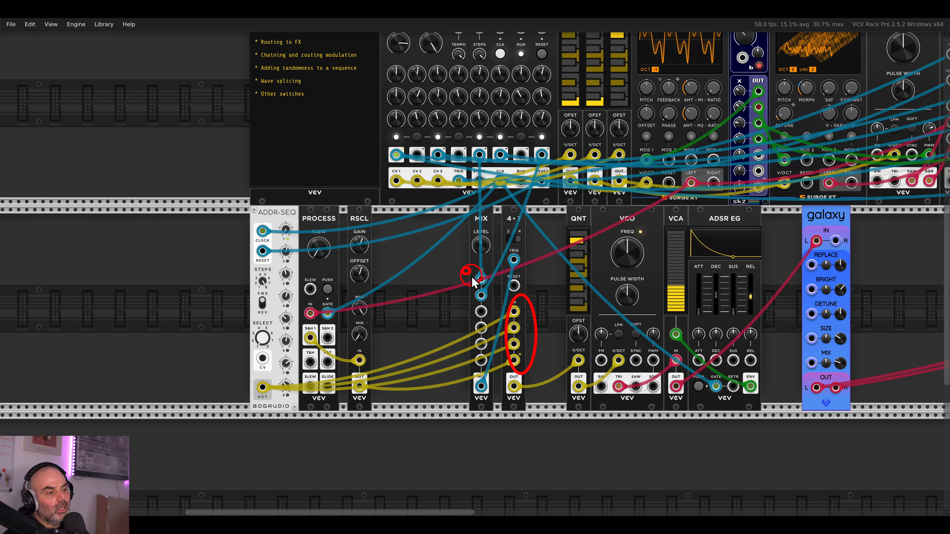
{"action": "left_click_drag", "start_coordinate": [472, 281], "coordinate": [489, 314]}
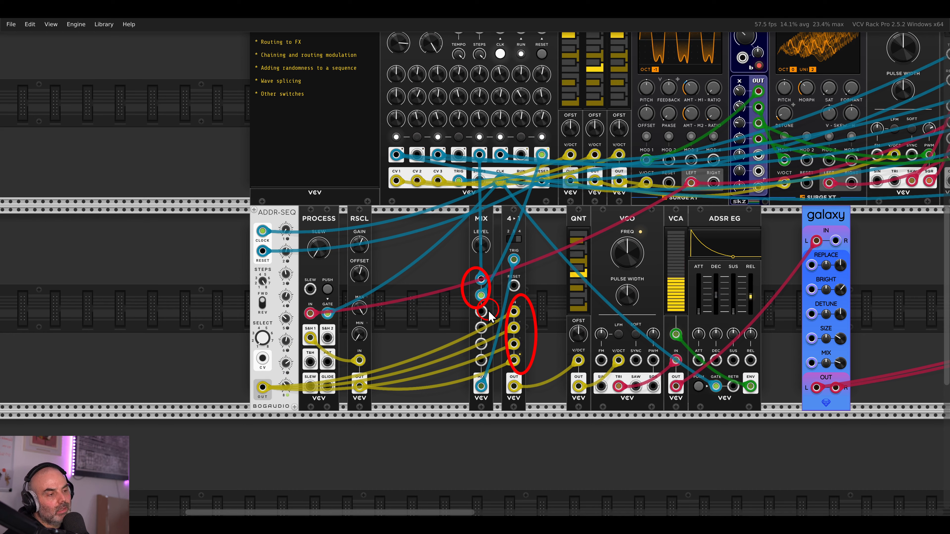
{"action": "key", "text": "Escape"}
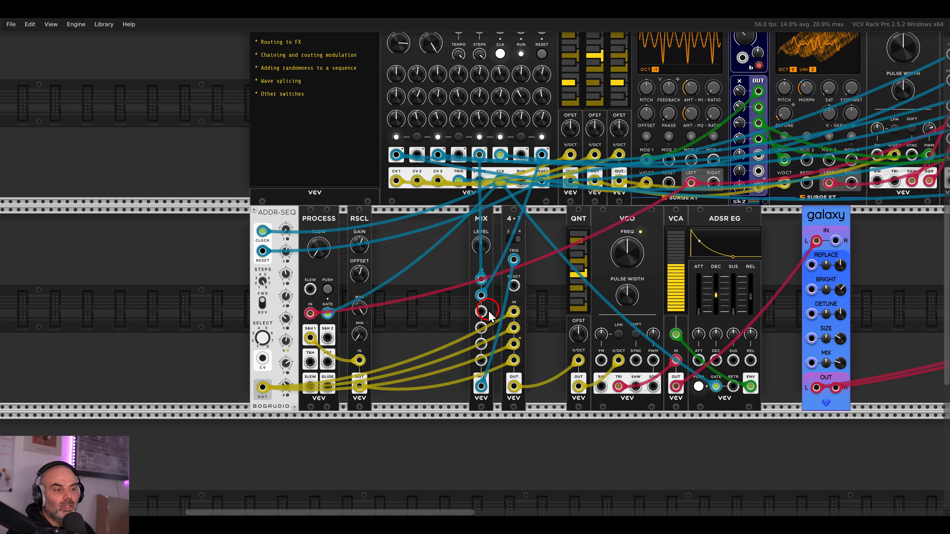
Patch SEQ 3's step 1 output into MIX's channel 3 input
{"action": "left_click_drag", "start_coordinate": [485, 313], "coordinate": [396, 154]}
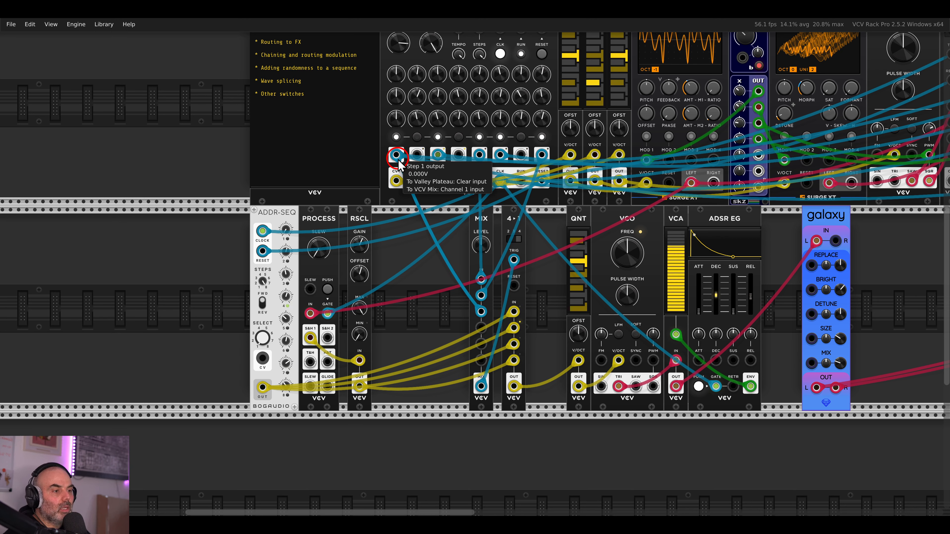
{"action": "left_click", "coordinate": [437, 261]}
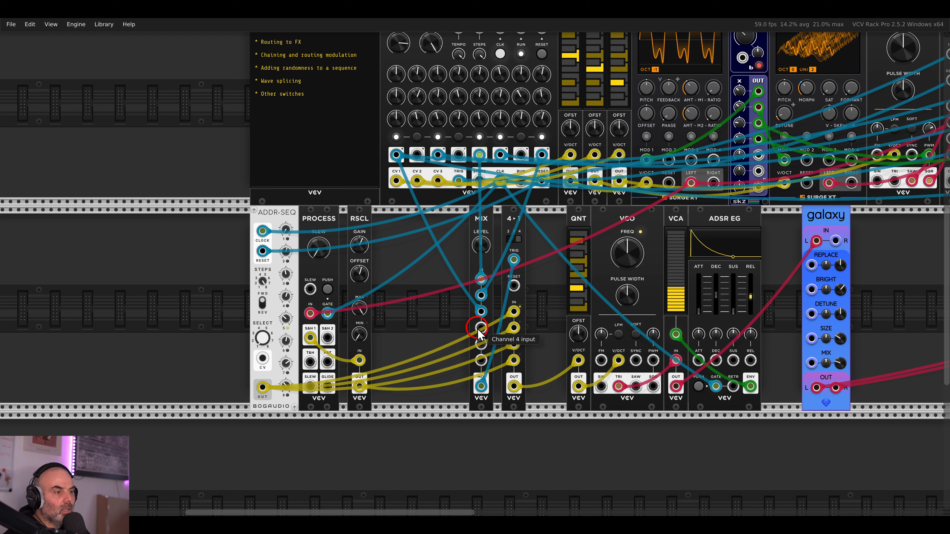
Patch SEQ 3's step 3 output into MIX's channel 4 input
{"action": "left_click_drag", "start_coordinate": [479, 328], "coordinate": [479, 155]}
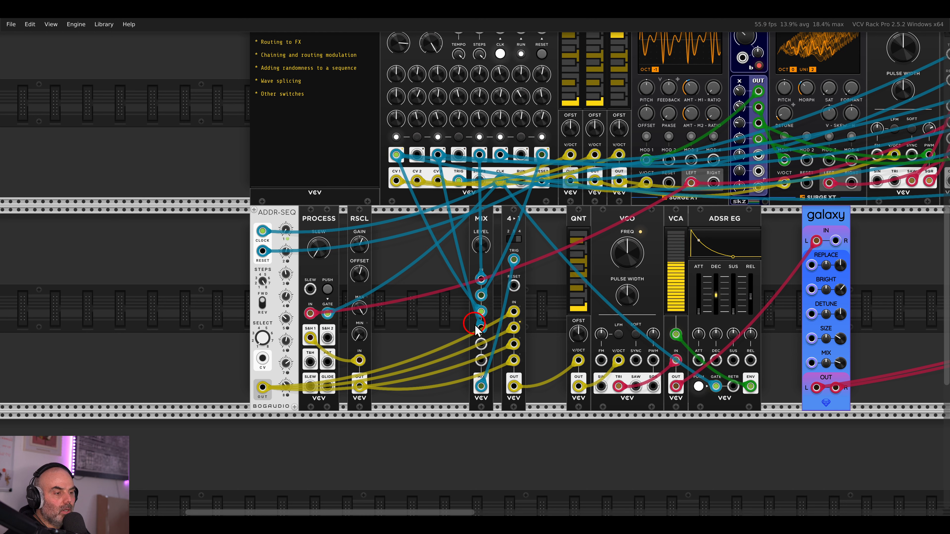
{"action": "mouse_move", "coordinate": [480, 337]}
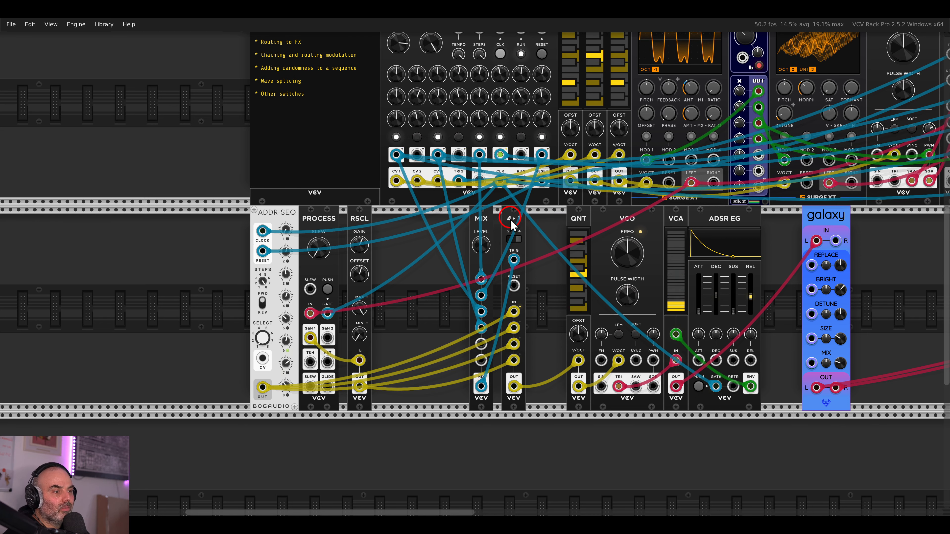
Patch SEQ 3's TRIG output into the 4-to-1 switch's TRIG in place of the MIX output, and delete the MIX module
{"action": "left_click_drag", "start_coordinate": [514, 260], "coordinate": [456, 266]}
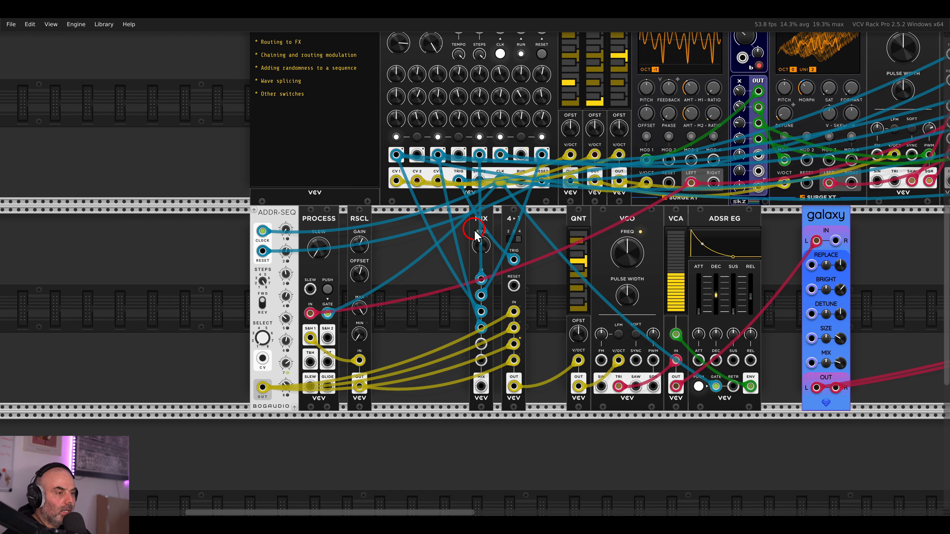
{"action": "scroll", "coordinate": [486, 325], "scroll_direction": "up", "scroll_amount": 2}
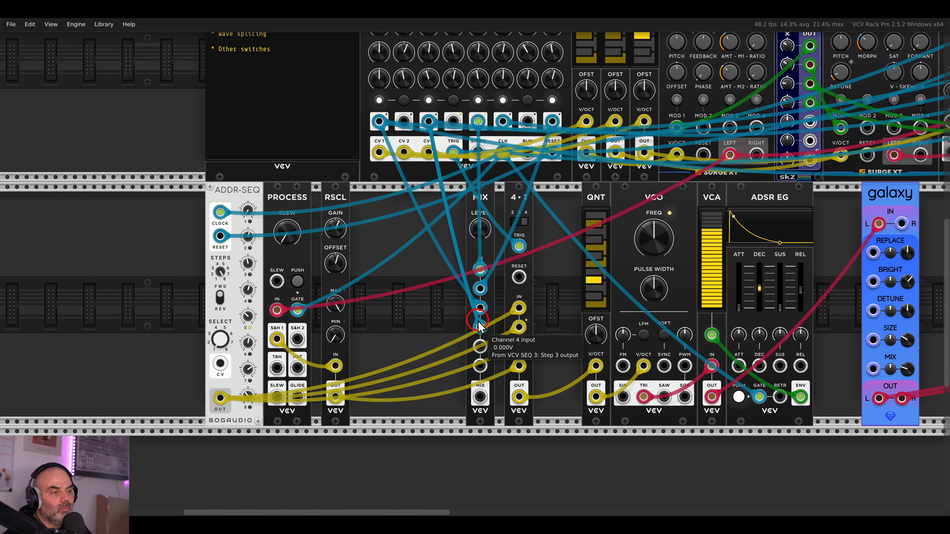
{"action": "left_click_drag", "start_coordinate": [480, 324], "coordinate": [453, 152]}
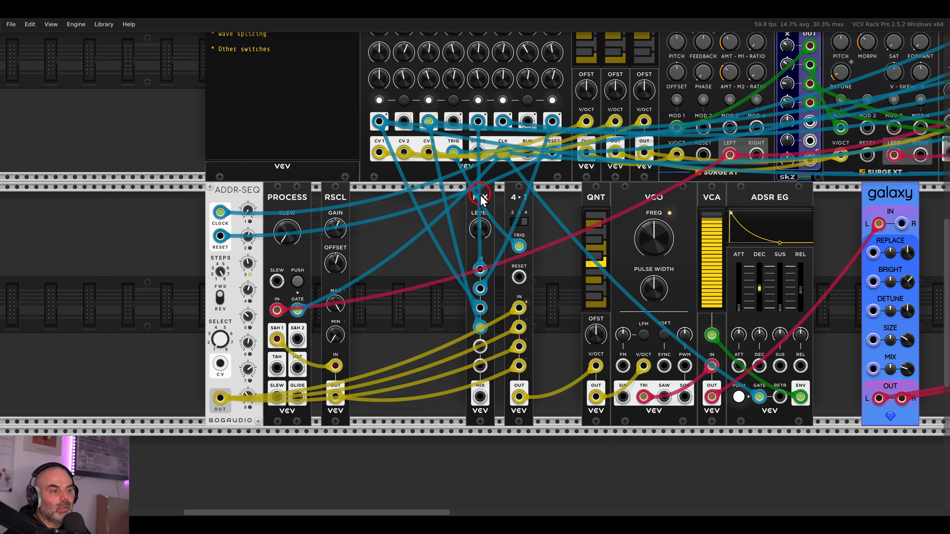
{"action": "key", "text": "Delete"}
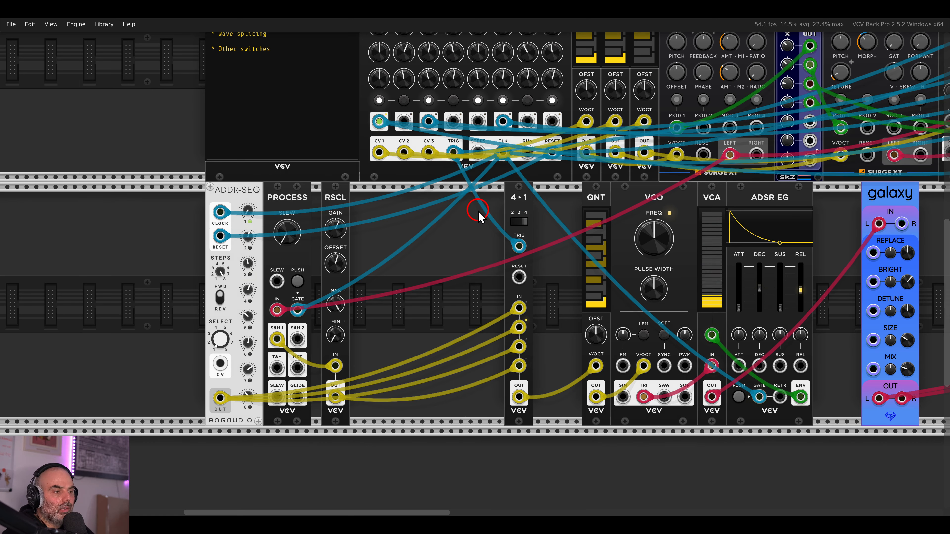
Move the 4-to-1 switch against Rescale and shift QNT, VCO, VCA and ADSR EG as a group directly beside it
{"action": "scroll", "coordinate": [458, 224], "scroll_direction": "down", "scroll_amount": 1}
{"action": "scroll", "coordinate": [458, 224], "scroll_direction": "left", "scroll_amount": 2}
{"action": "scroll", "coordinate": [458, 224], "scroll_direction": "down", "scroll_amount": 1}
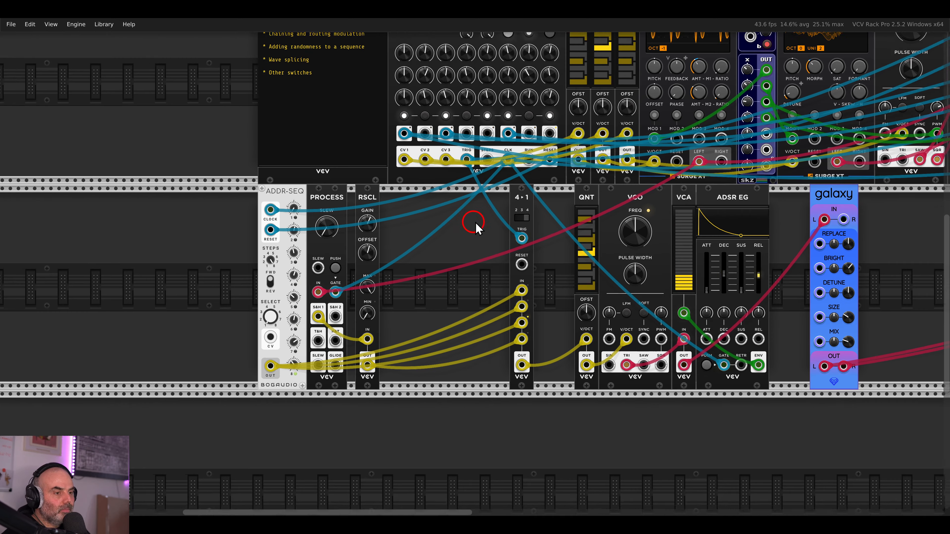
{"action": "left_click_drag", "start_coordinate": [531, 205], "coordinate": [582, 202]}
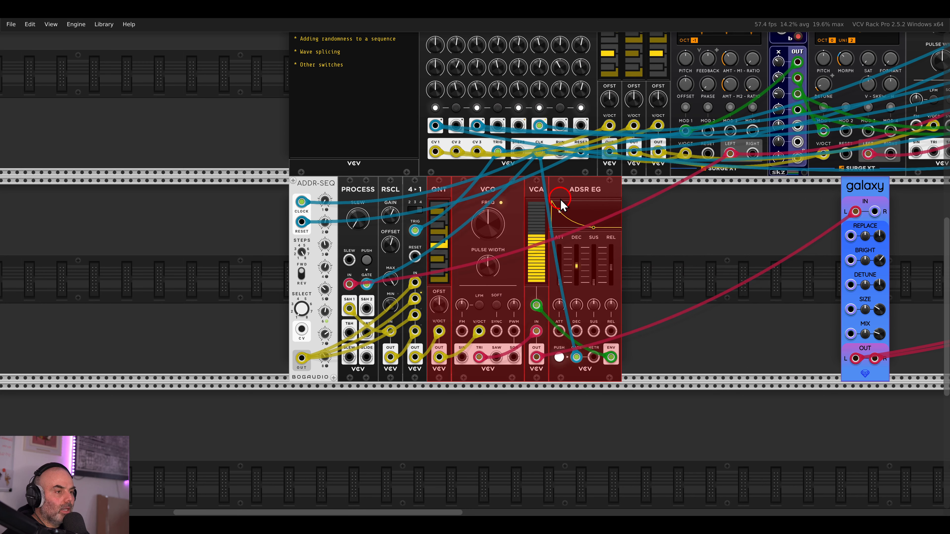
{"action": "left_click", "coordinate": [689, 233]}
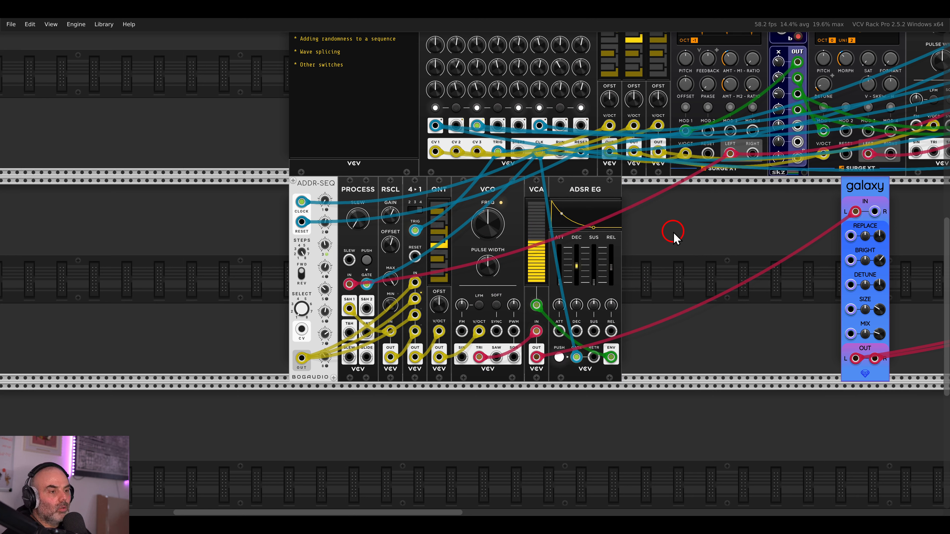
{"action": "mouse_move", "coordinate": [395, 252]}
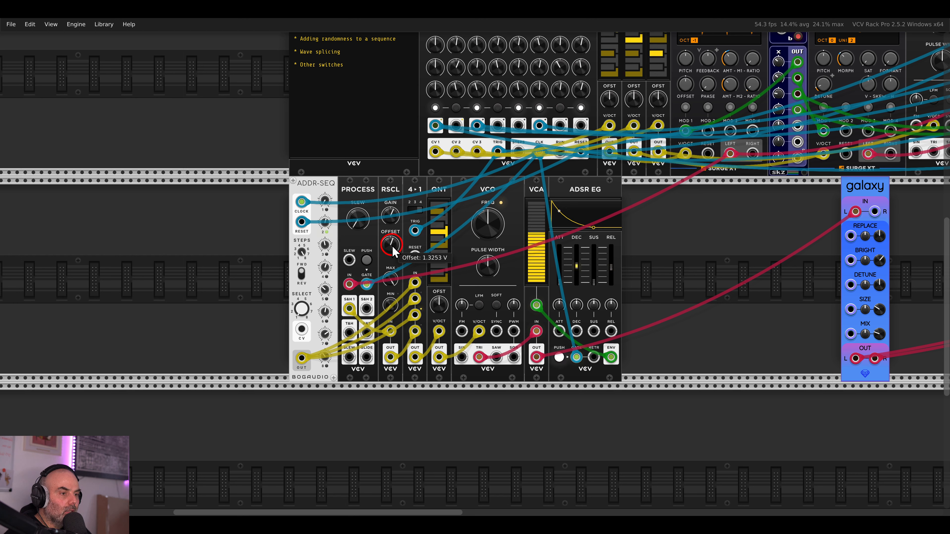
{"action": "left_click_drag", "start_coordinate": [394, 252], "coordinate": [384, 258]}
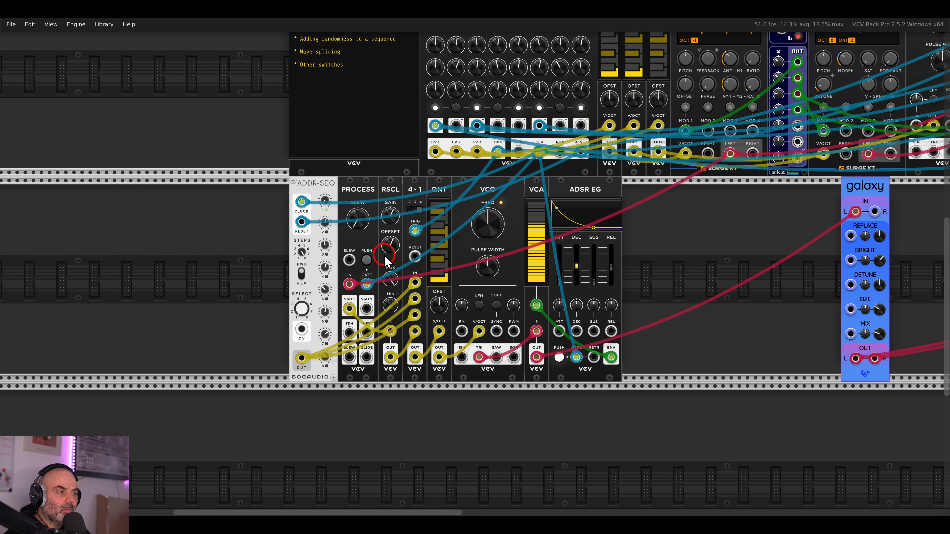
Add a Surge XT Delay module in the gap between ADSR EG and Galaxy
{"action": "left_click_drag", "start_coordinate": [709, 258], "coordinate": [614, 259]}
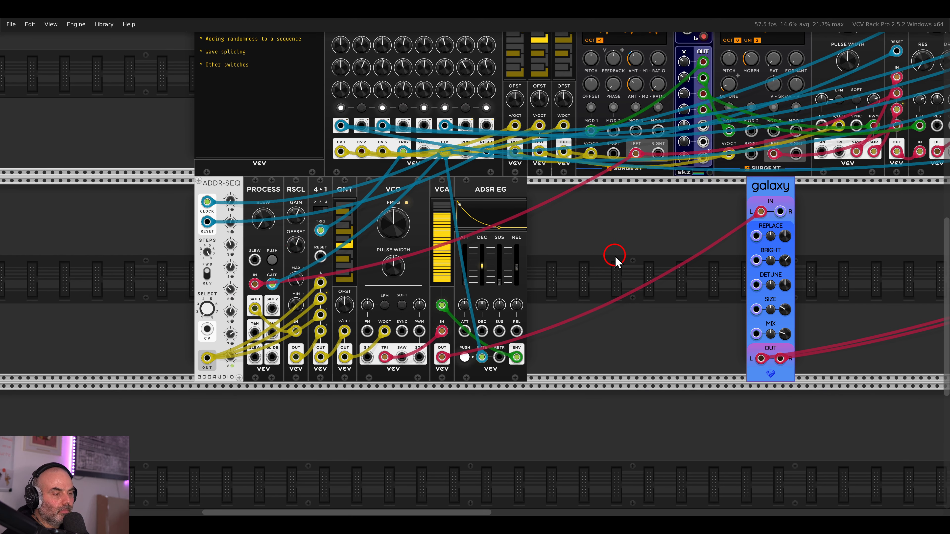
{"action": "right_click", "coordinate": [615, 259]}
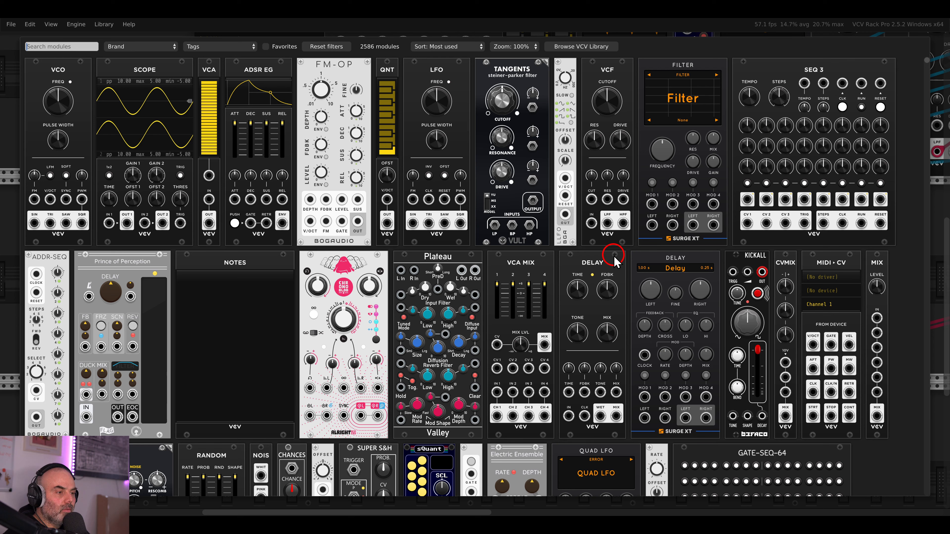
{"action": "left_click", "coordinate": [646, 260]}
{"action": "left_click_drag", "start_coordinate": [588, 208], "coordinate": [604, 208]}
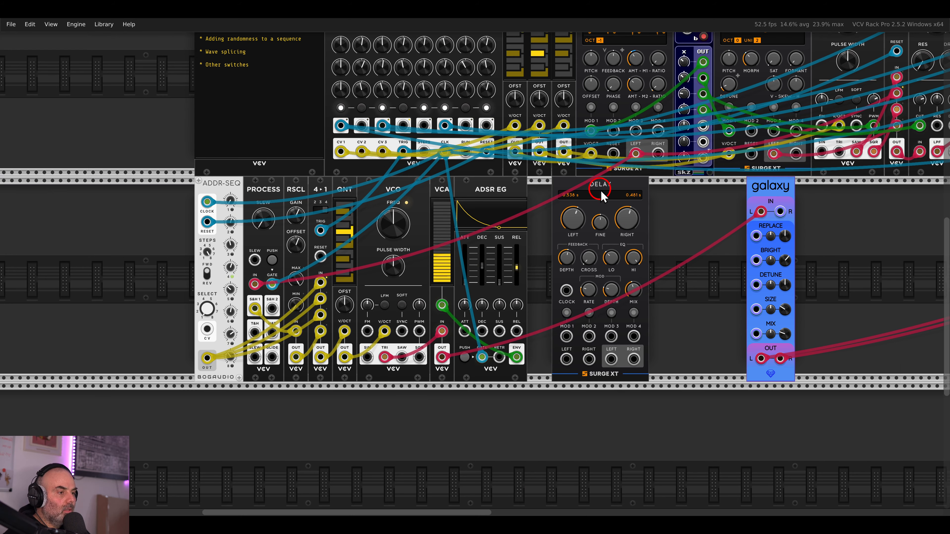
Route the VCA output through the Delay's left input and its stereo outputs into Galaxy, with SEQ 3's step 1 output clocking the Delay
{"action": "left_click_drag", "start_coordinate": [761, 211], "coordinate": [567, 359]}
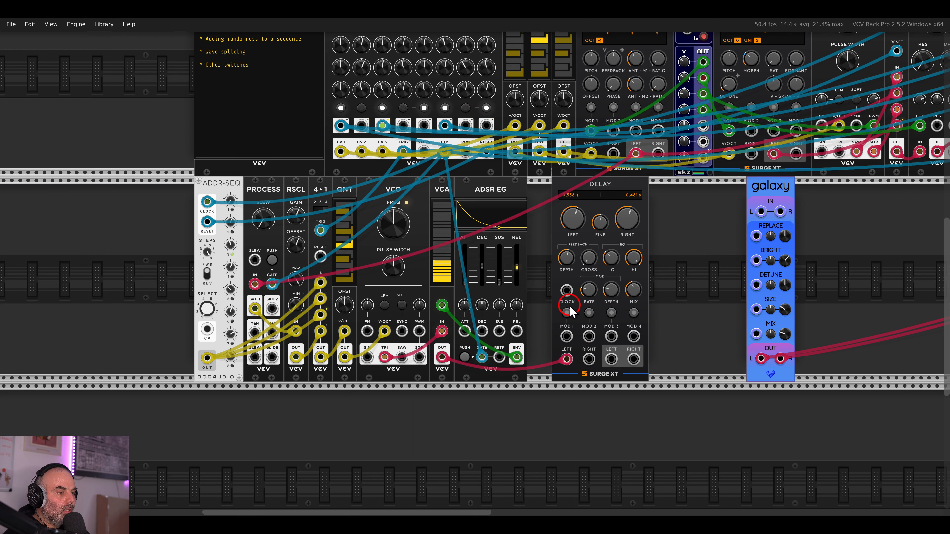
{"action": "left_click_drag", "start_coordinate": [566, 290], "coordinate": [340, 126]}
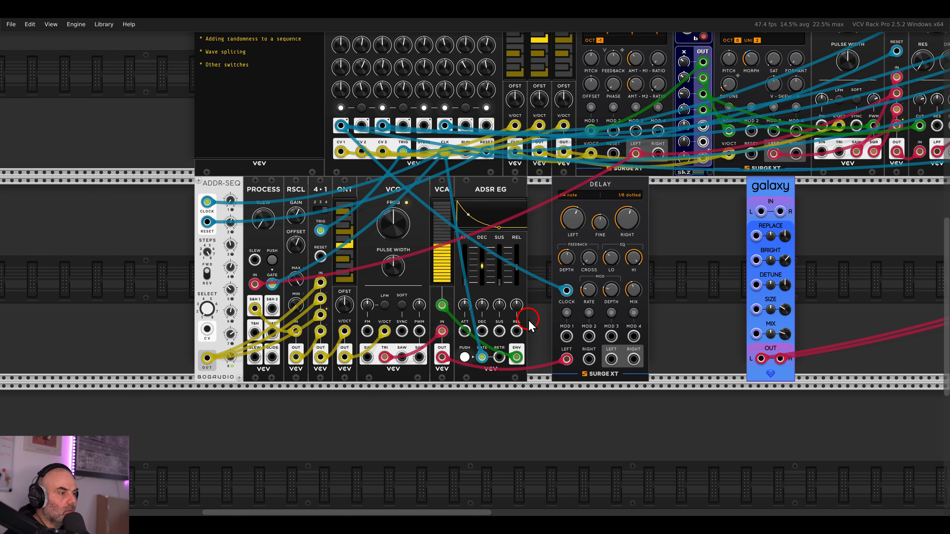
{"action": "left_click_drag", "start_coordinate": [611, 358], "coordinate": [633, 358]}
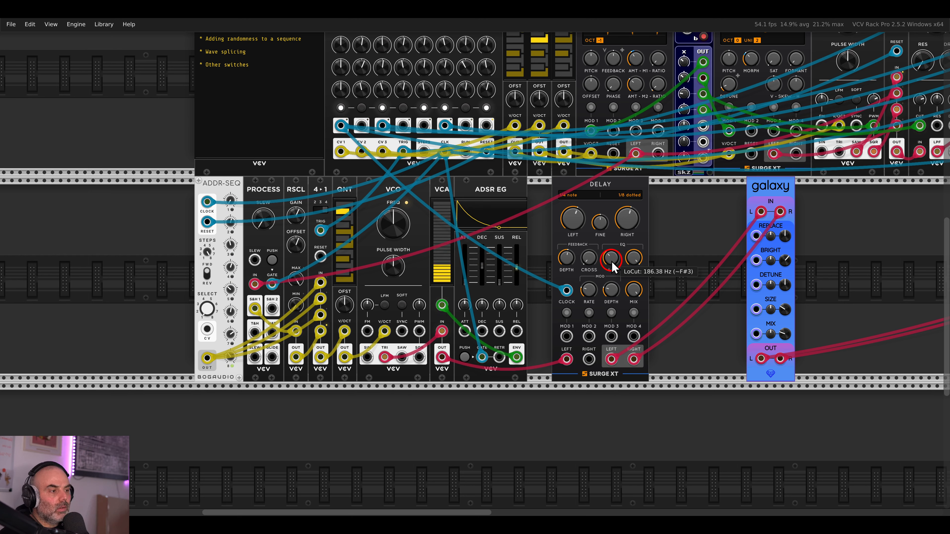
Sweep the Delay's LoCut up to about 4296 Hz and bring it back down
{"action": "mouse_move", "coordinate": [612, 265]}
{"action": "left_mouse_down"}
{"action": "mouse_move", "coordinate": [581, 198]}
{"action": "mouse_move", "coordinate": [608, 266]}
{"action": "left_mouse_up"}
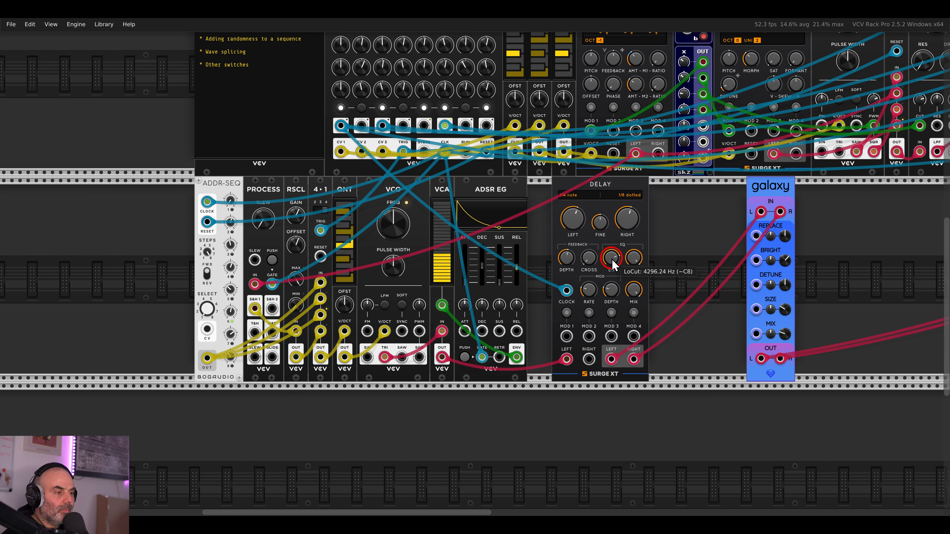
{"action": "mouse_move", "coordinate": [613, 263]}
{"action": "left_mouse_down"}
{"action": "mouse_move", "coordinate": [613, 277]}
{"action": "mouse_move", "coordinate": [613, 269]}
{"action": "left_mouse_up"}
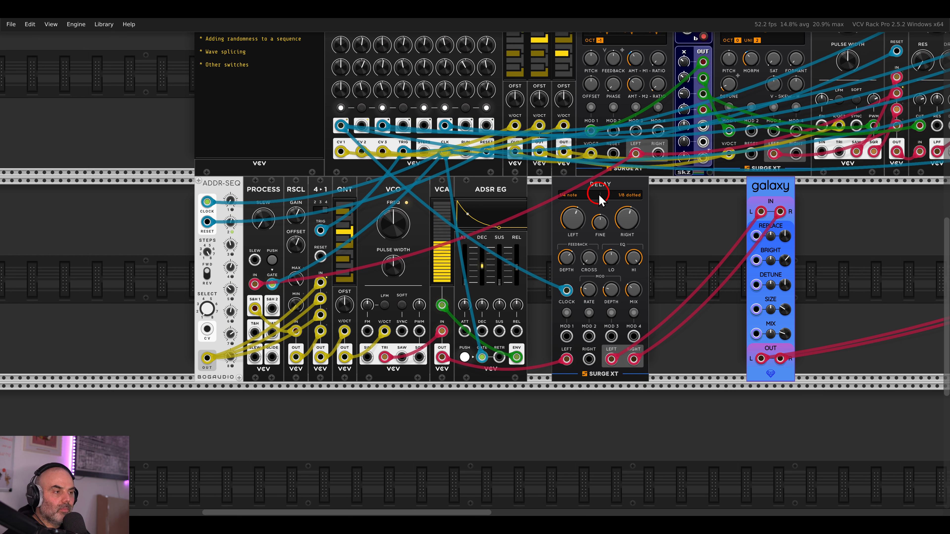
Close the gaps by moving the Delay against ADSR EG and Galaxy against the Delay
{"action": "left_click_drag", "start_coordinate": [598, 195], "coordinate": [566, 185]}
{"action": "left_click_drag", "start_coordinate": [760, 191], "coordinate": [606, 191]}
{"action": "scroll", "coordinate": [573, 238], "scroll_direction": "left", "scroll_amount": 5}
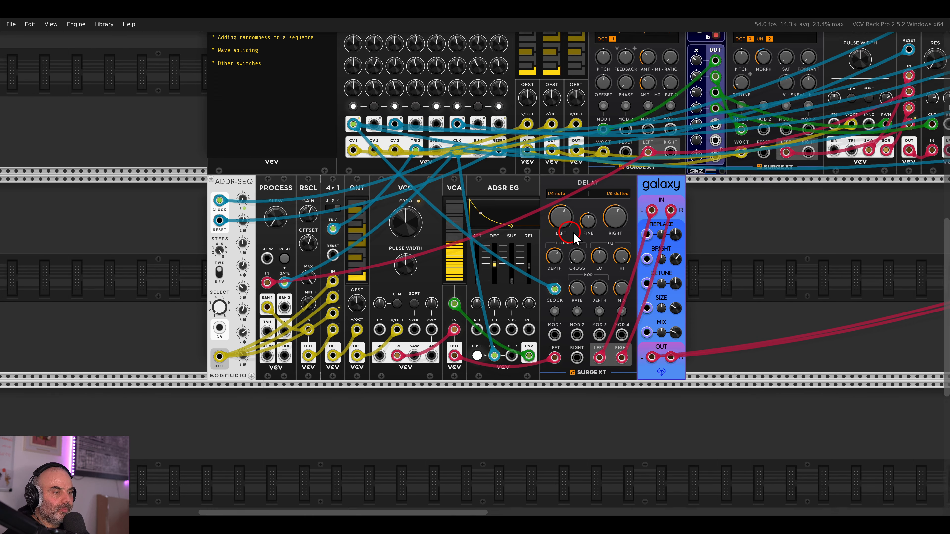
Set the ADSR EG's decay to about 32 ms
{"action": "left_click", "coordinate": [558, 242]}
{"action": "scroll", "coordinate": [606, 245], "scroll_direction": "up", "scroll_amount": 2}
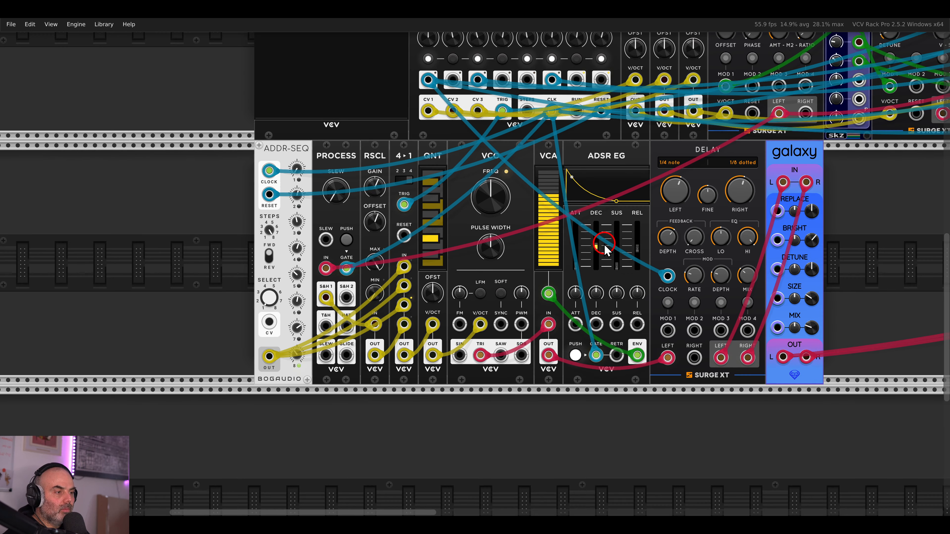
{"action": "left_click", "coordinate": [597, 257]}
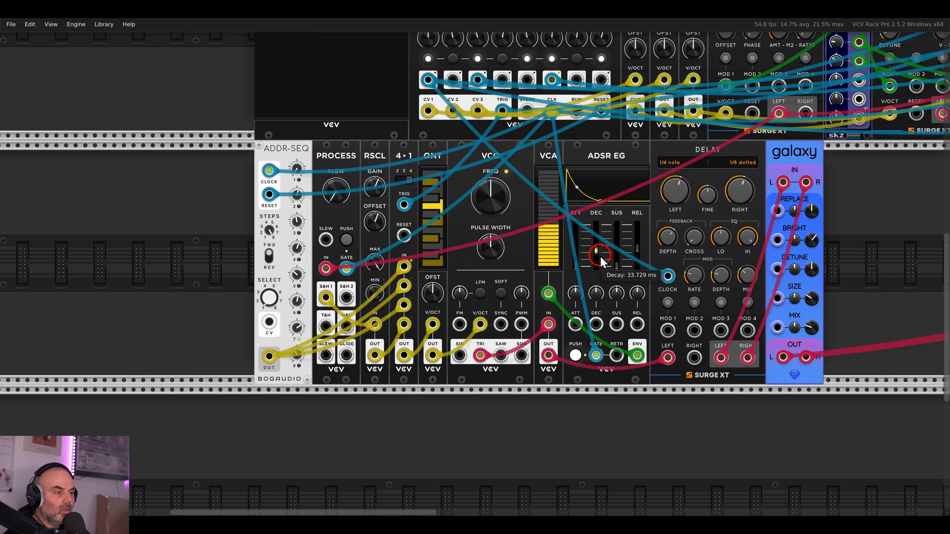
{"action": "left_click", "coordinate": [638, 236]}
{"action": "left_click_drag", "start_coordinate": [597, 255], "coordinate": [597, 250]}
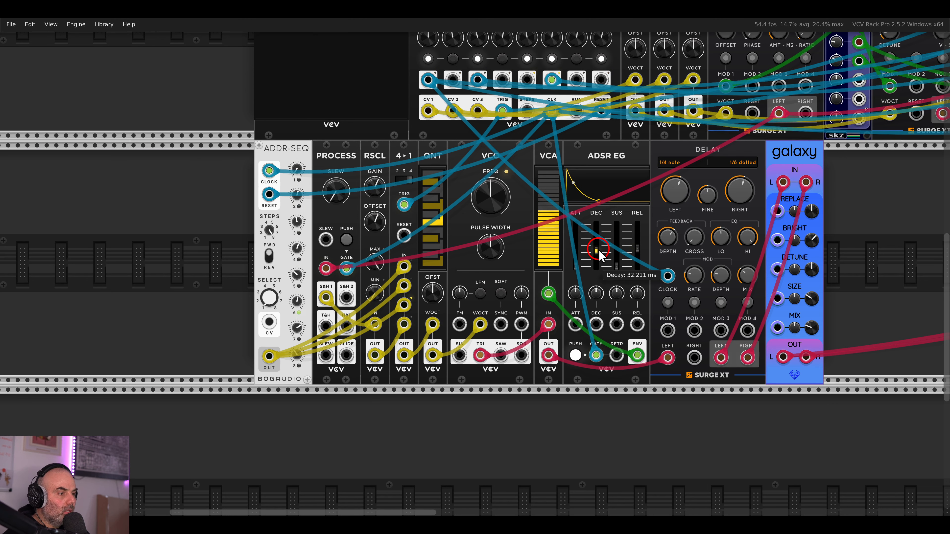
Patch the skz modulator's x5 output into the ADSR EG's decay input and set Decay CV to about 12.7%
{"action": "left_click_drag", "start_coordinate": [596, 324], "coordinate": [859, 80]}
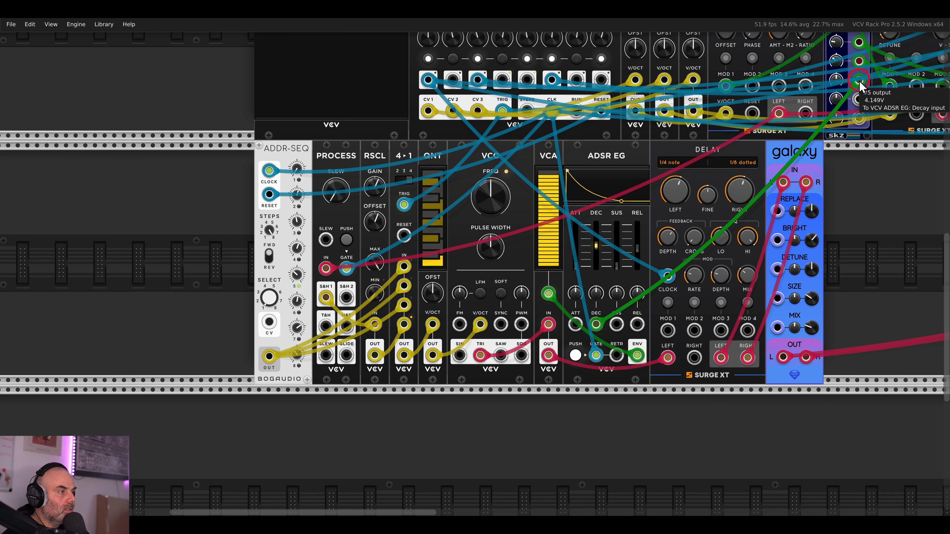
{"action": "left_click", "coordinate": [832, 101]}
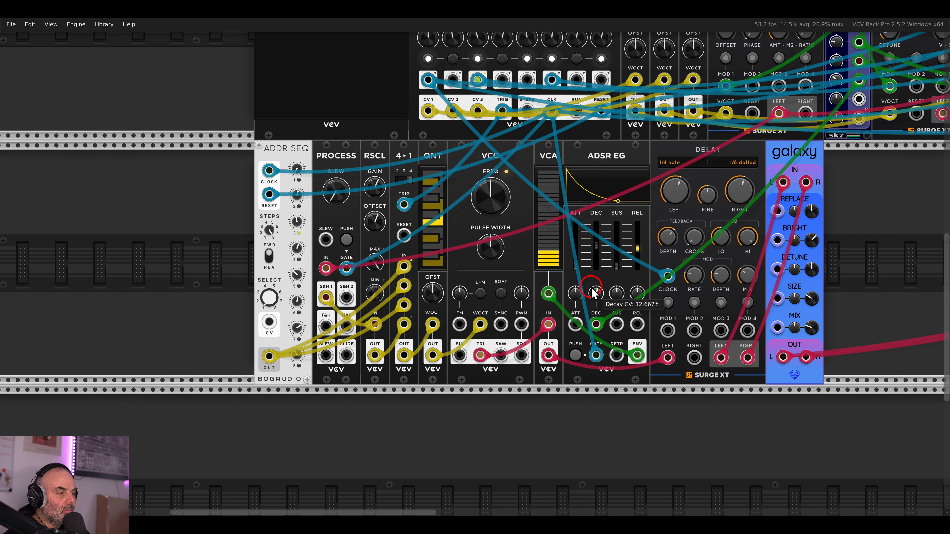
{"action": "left_click", "coordinate": [584, 268]}
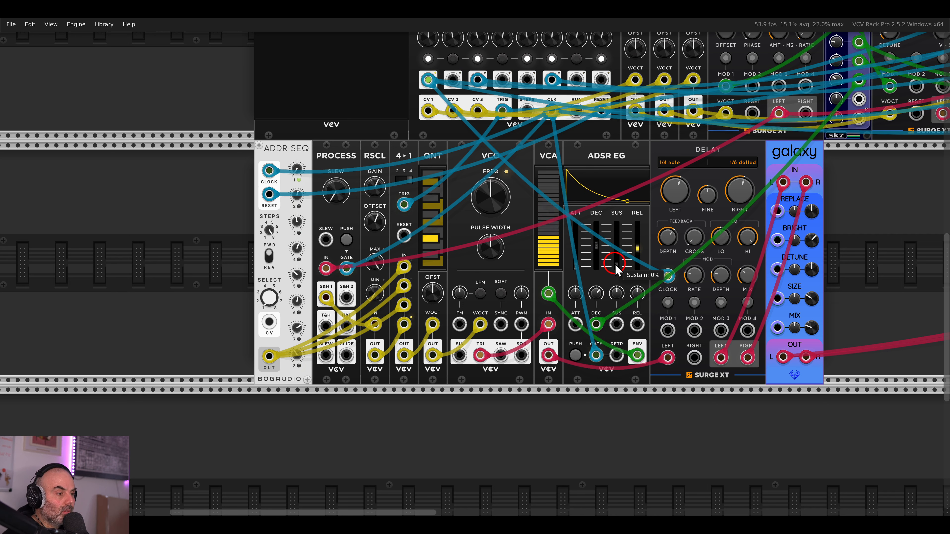
{"action": "left_click", "coordinate": [636, 252]}
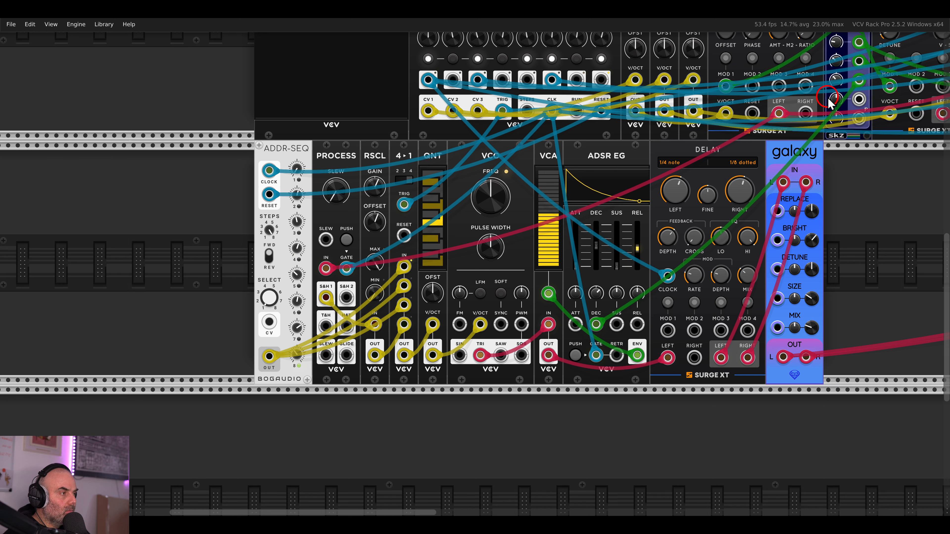
Raise the skz modulator's xRate to about 3.29x and lower the ADSR EG's decay slightly
{"action": "left_click", "coordinate": [835, 81]}
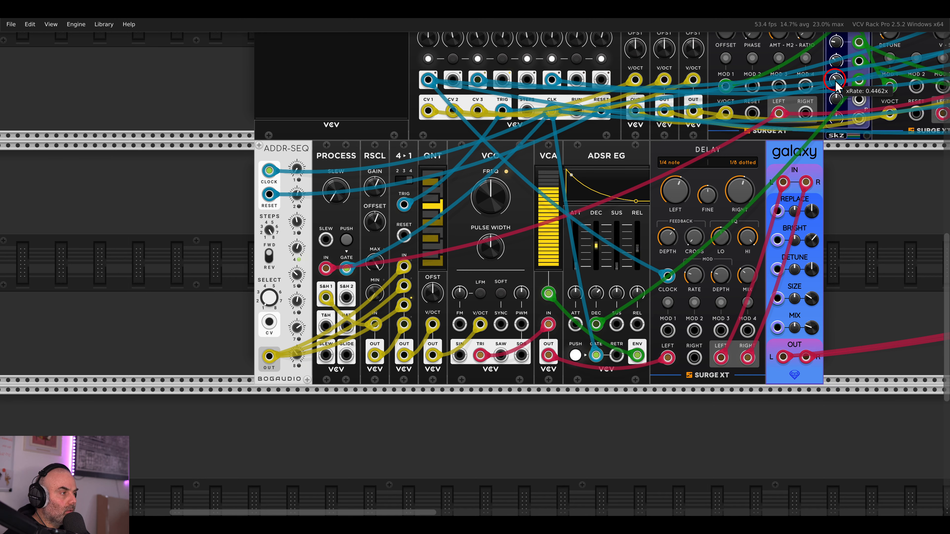
{"action": "left_click", "coordinate": [831, 37]}
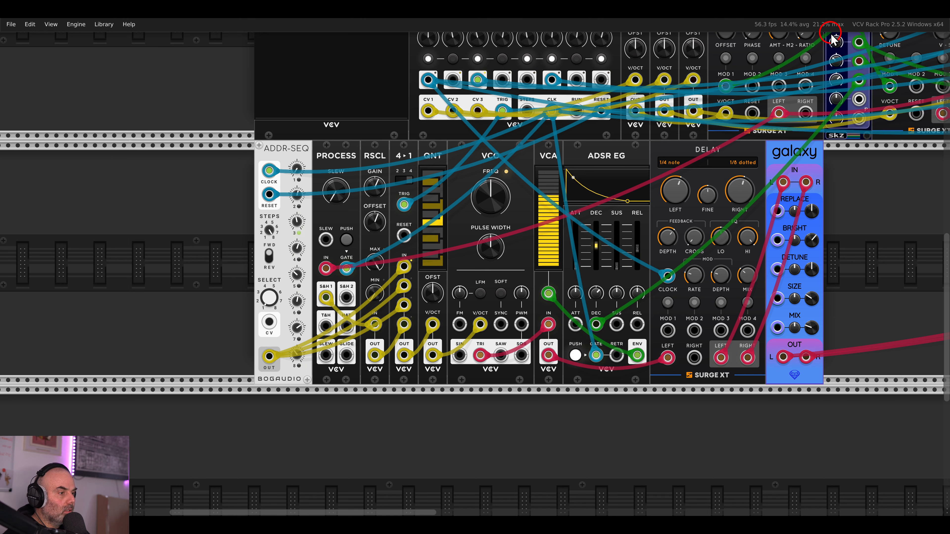
{"action": "left_click", "coordinate": [835, 78]}
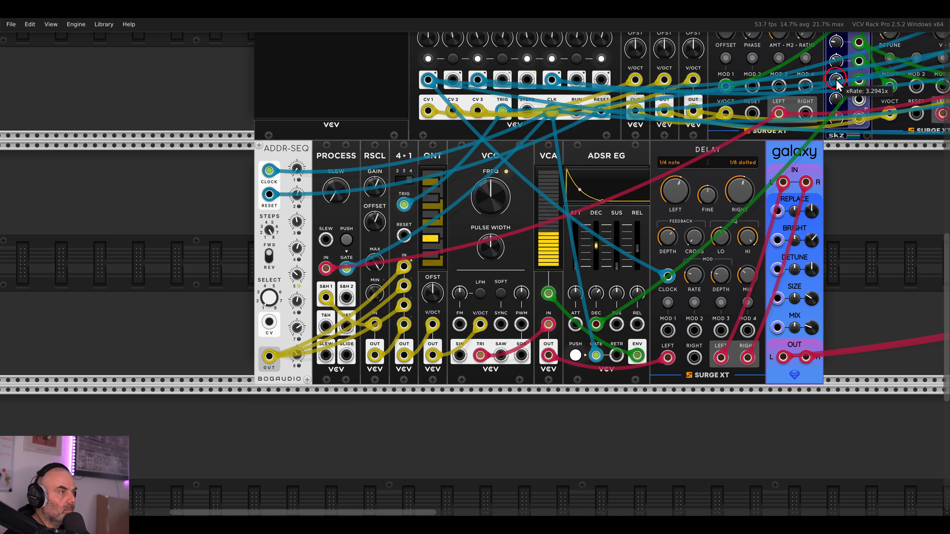
{"action": "left_click_drag", "start_coordinate": [835, 77], "coordinate": [835, 80]}
{"action": "left_click_drag", "start_coordinate": [597, 248], "coordinate": [598, 251]}
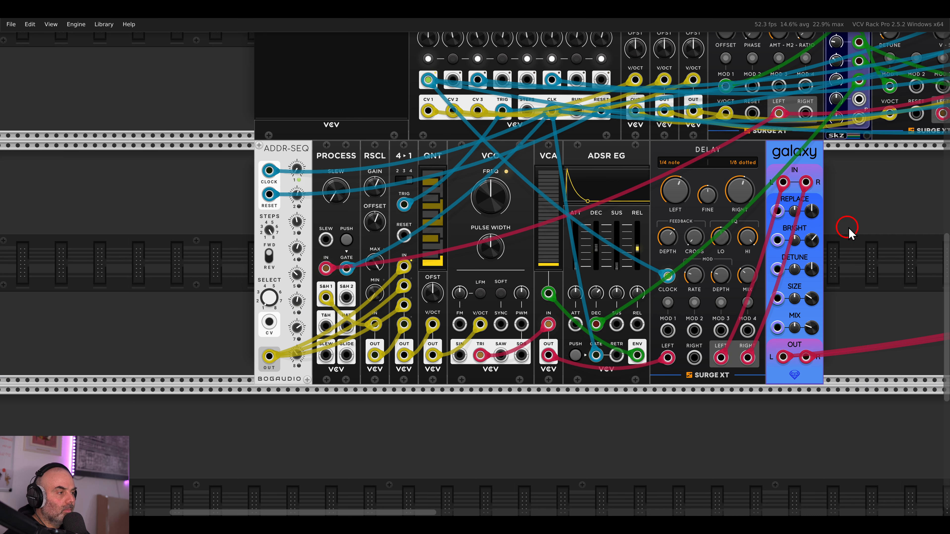
Rebalance the channel 1 and channel 2 levels on the VCA MIX 4 STEREO mixer
{"action": "scroll", "coordinate": [642, 275], "scroll_direction": "down", "scroll_amount": 3}
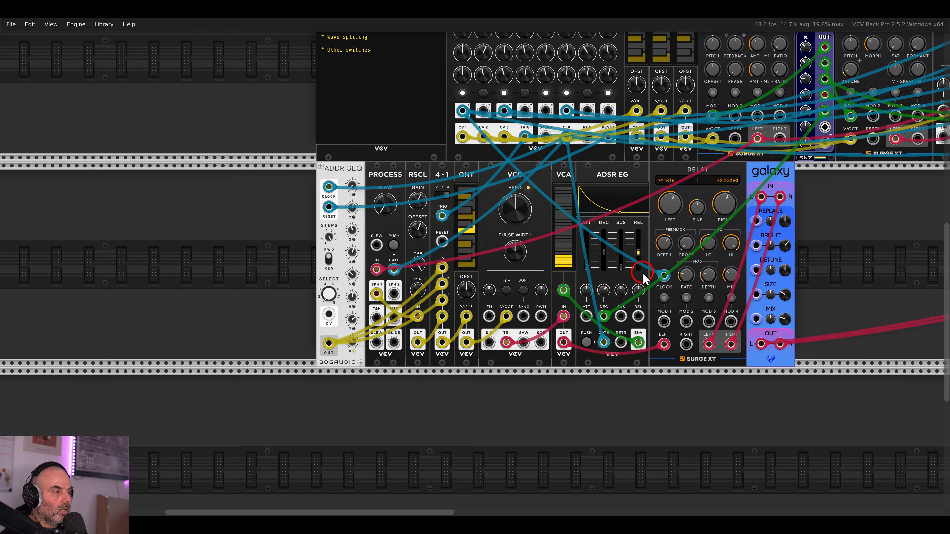
{"action": "left_click_drag", "start_coordinate": [818, 228], "coordinate": [298, 383]}
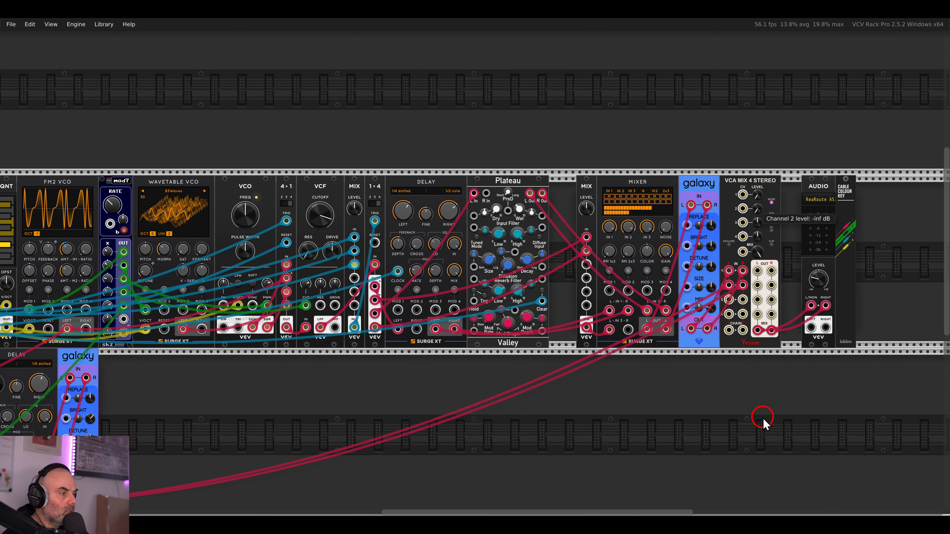
{"action": "scroll", "coordinate": [832, 199], "scroll_direction": "up", "scroll_amount": 3}
{"action": "mouse_move", "coordinate": [687, 195]}
{"action": "left_mouse_down"}
{"action": "mouse_move", "coordinate": [687, 149]}
{"action": "mouse_move", "coordinate": [692, 190]}
{"action": "left_mouse_up"}
{"action": "mouse_move", "coordinate": [697, 223]}
{"action": "left_mouse_down"}
{"action": "mouse_move", "coordinate": [695, 189]}
{"action": "mouse_move", "coordinate": [697, 216]}
{"action": "left_mouse_up"}
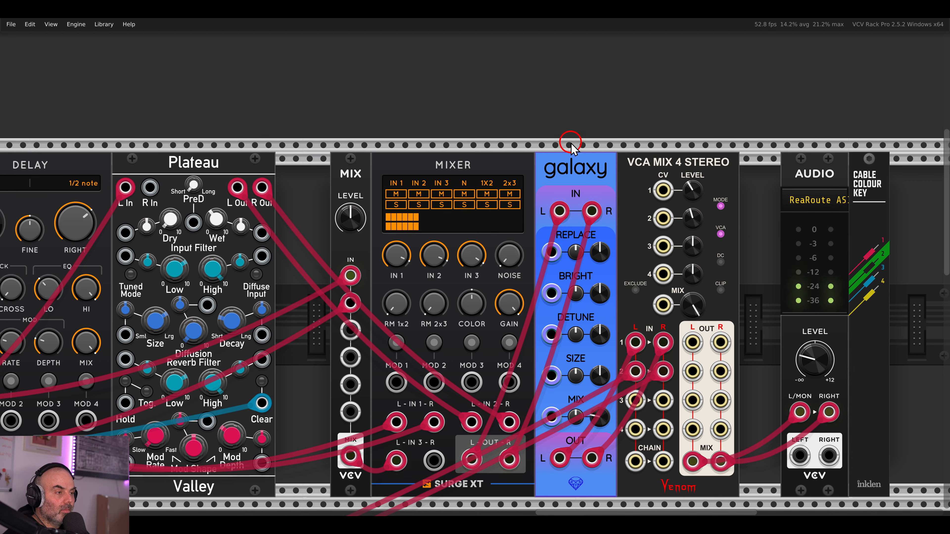
{"action": "scroll", "coordinate": [486, 116], "scroll_direction": "down", "scroll_amount": 6}
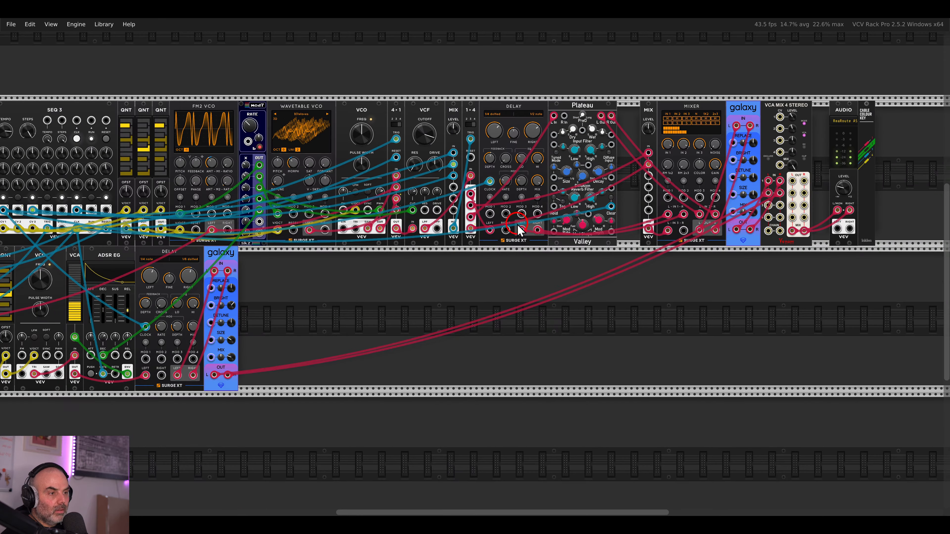
Fine-tune the channel level on the VCA MIX 4 STEREO mixer
{"action": "scroll", "coordinate": [680, 264], "scroll_direction": "left", "scroll_amount": 6}
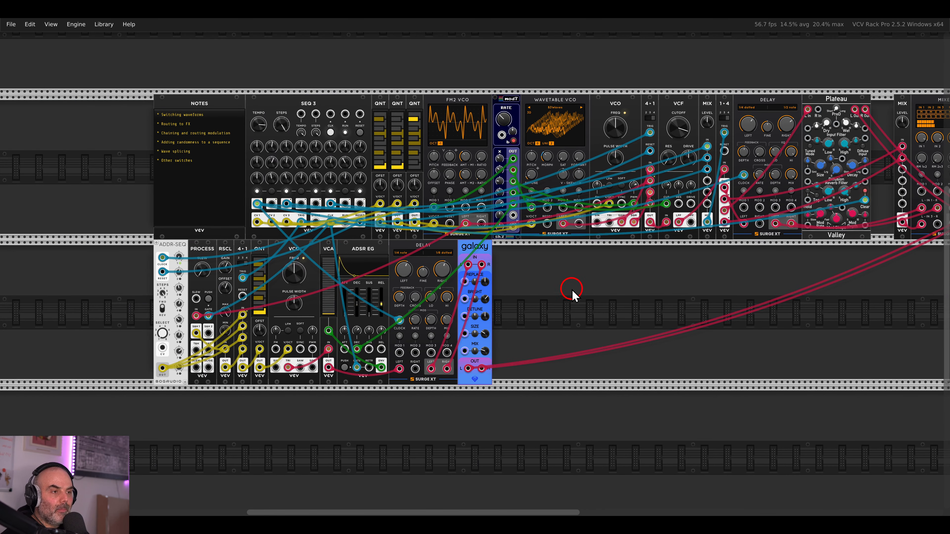
{"action": "left_click_drag", "start_coordinate": [764, 254], "coordinate": [362, 268]}
{"action": "left_click", "coordinate": [646, 137]}
{"action": "mouse_move", "coordinate": [645, 130]}
{"action": "left_mouse_down"}
{"action": "mouse_move", "coordinate": [644, 123]}
{"action": "mouse_move", "coordinate": [648, 139]}
{"action": "left_mouse_up"}
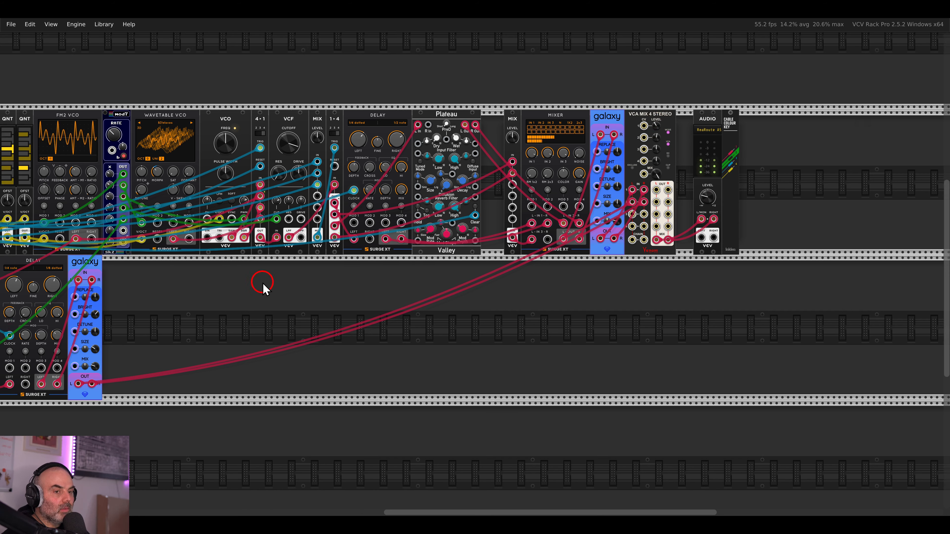
Turn down the existing voices' channel levels on the VCA MIX 4 STEREO mixer
{"action": "left_click_drag", "start_coordinate": [262, 282], "coordinate": [635, 284]}
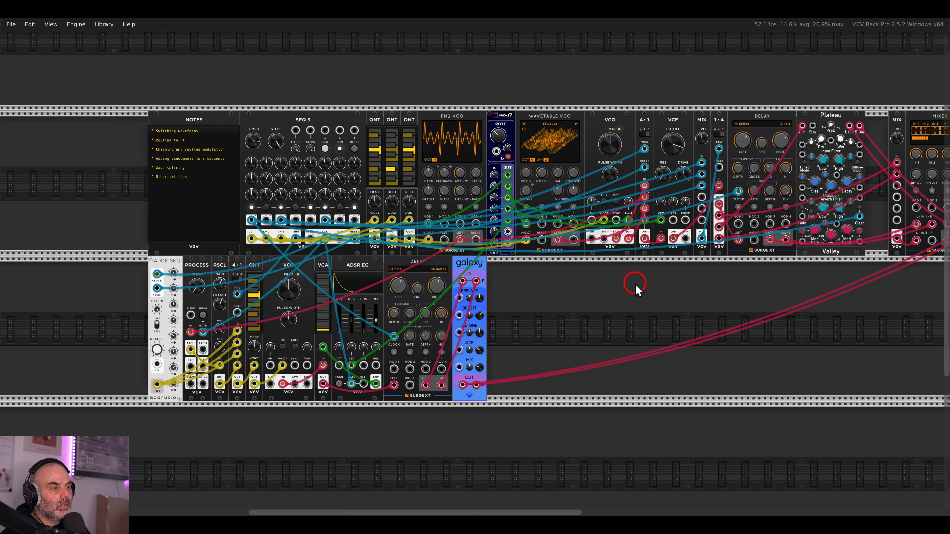
{"action": "left_click_drag", "start_coordinate": [672, 311], "coordinate": [551, 272]}
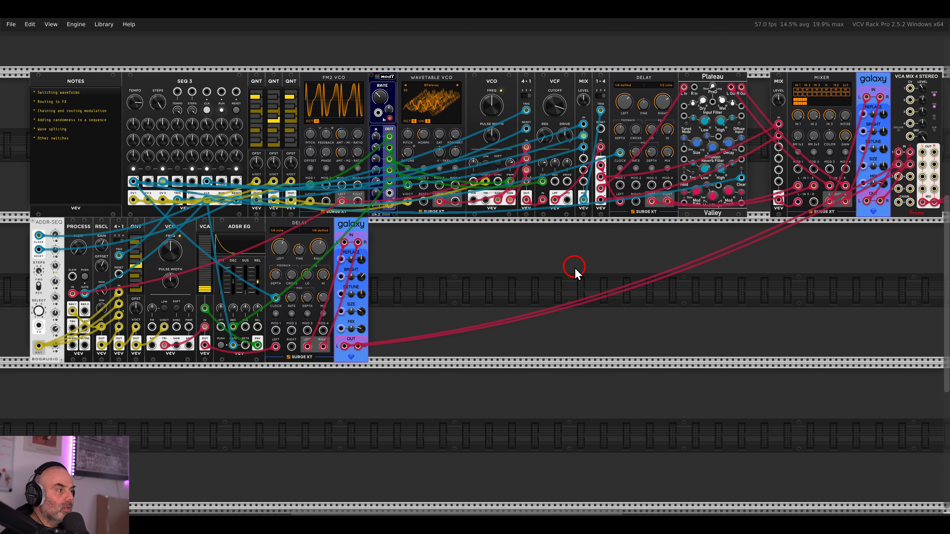
{"action": "left_click_drag", "start_coordinate": [791, 265], "coordinate": [648, 274]}
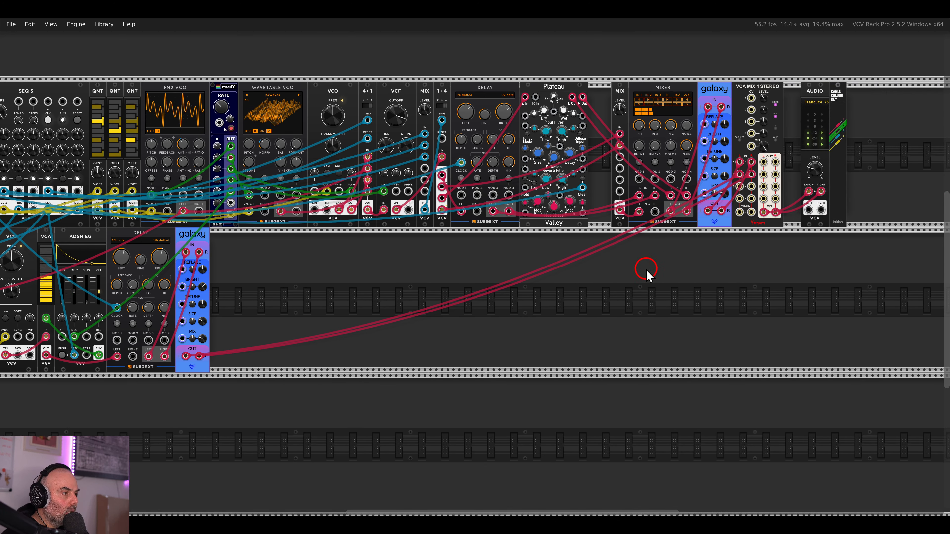
{"action": "left_click_drag", "start_coordinate": [764, 109], "coordinate": [768, 300]}
Add a VCO in the free space of the lower row and duplicate it twice to get three oscillators
{"action": "scroll", "coordinate": [733, 284], "scroll_direction": "left", "scroll_amount": 3}
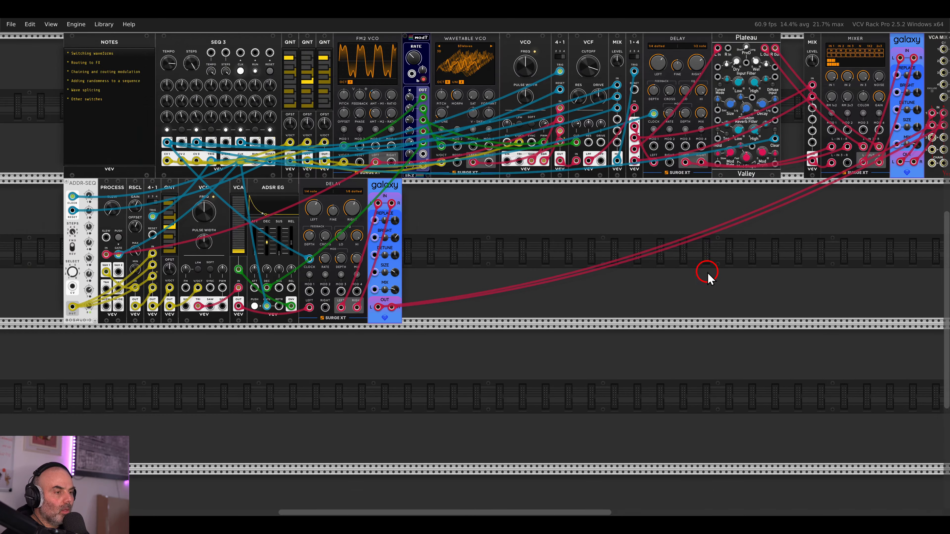
{"action": "scroll", "coordinate": [705, 271], "scroll_direction": "up", "scroll_amount": 5}
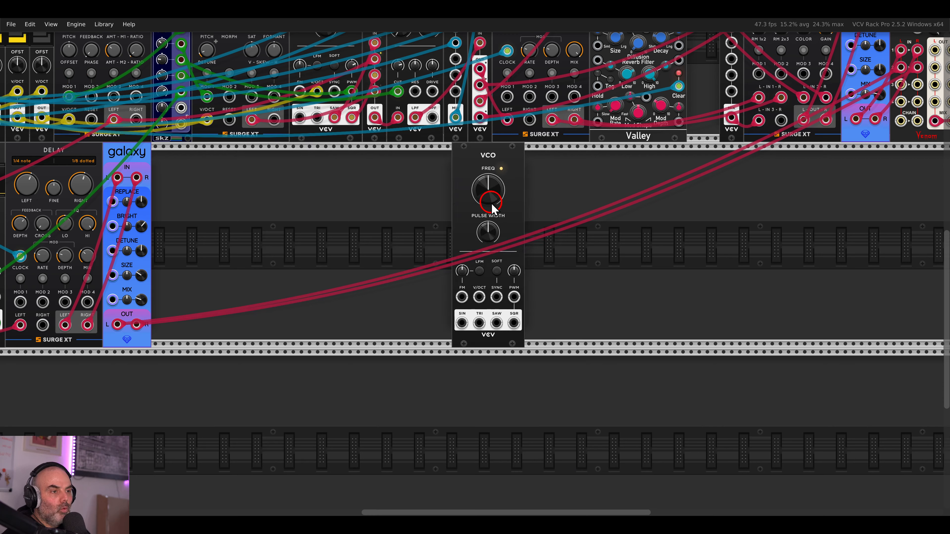
{"action": "key", "text": "ctrl+d"}
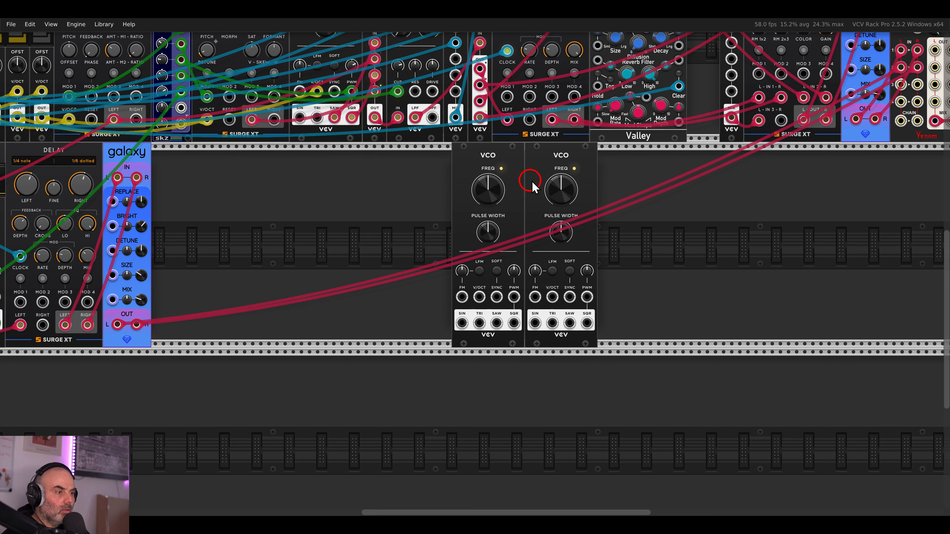
{"action": "key", "text": "ctrl+d"}
{"action": "scroll", "coordinate": [554, 212], "scroll_direction": "right", "scroll_amount": 3}
Search the module library for "switch" and add the VCV 4-to-1 sequential switch beside the three VCOs
{"action": "right_click", "coordinate": [609, 217]}
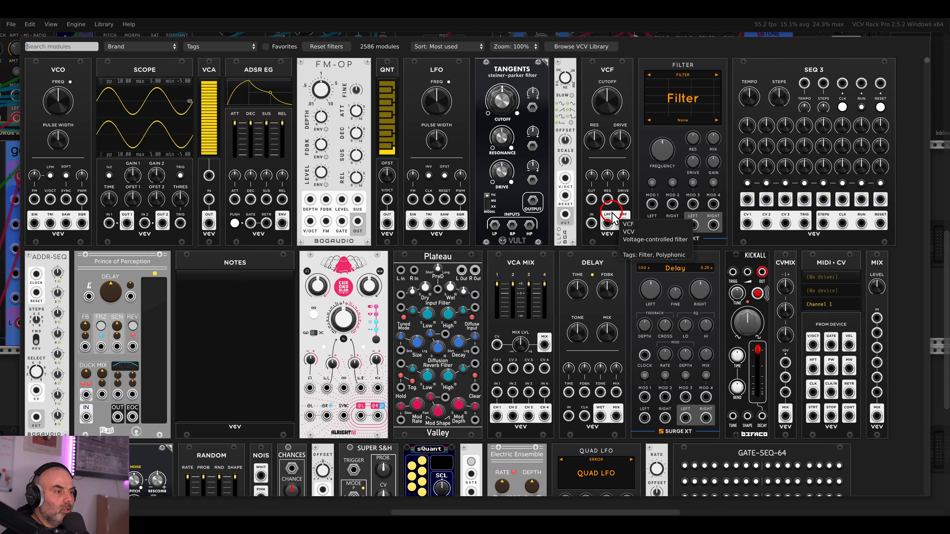
{"action": "type", "text": "switch"}
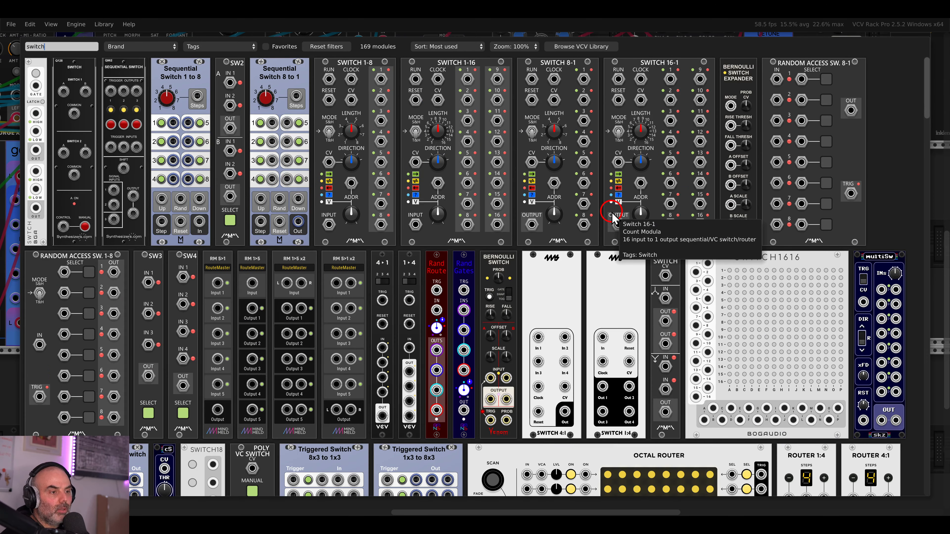
{"action": "left_click", "coordinate": [379, 270]}
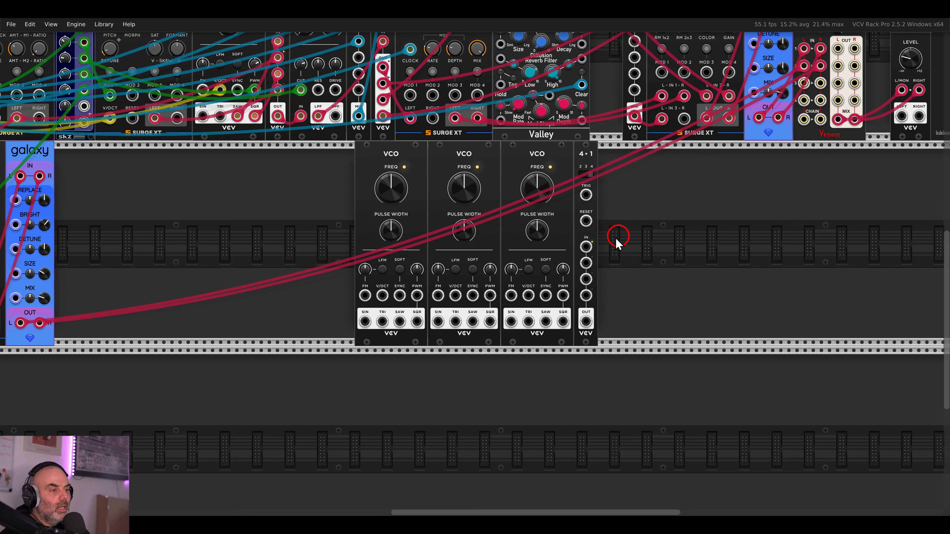
Place the 4-to-1 switch between the second and third VCOs and add a Scope after the third VCO
{"action": "scroll", "coordinate": [528, 255], "scroll_direction": "up", "scroll_amount": 2}
{"action": "left_click_drag", "start_coordinate": [532, 119], "coordinate": [511, 123]}
{"action": "left_click_drag", "start_coordinate": [689, 128], "coordinate": [587, 127]}
{"action": "right_click", "coordinate": [699, 207]}
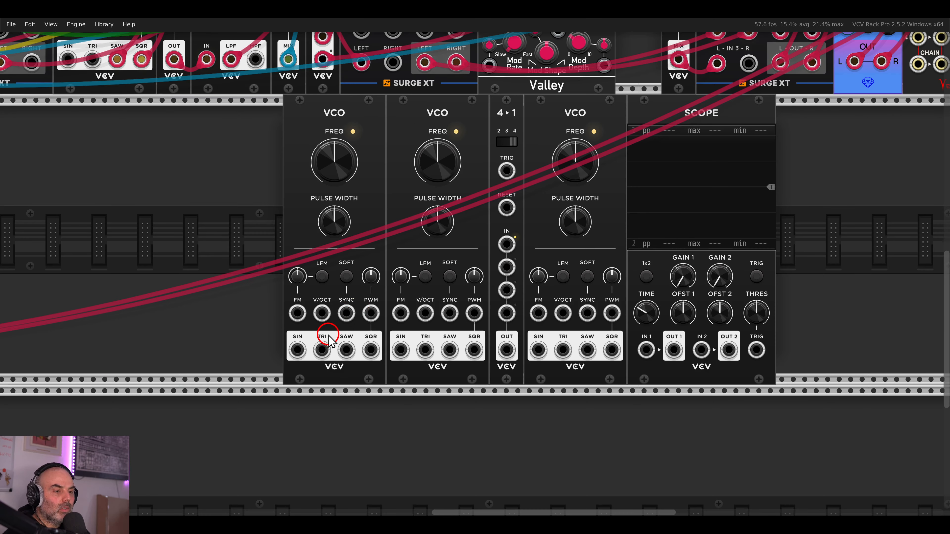
Patch the first two VCOs' triangle outputs through the 4-to-1 switch, set to two steps, into the Scope's first input
{"action": "left_click_drag", "start_coordinate": [322, 350], "coordinate": [425, 350]}
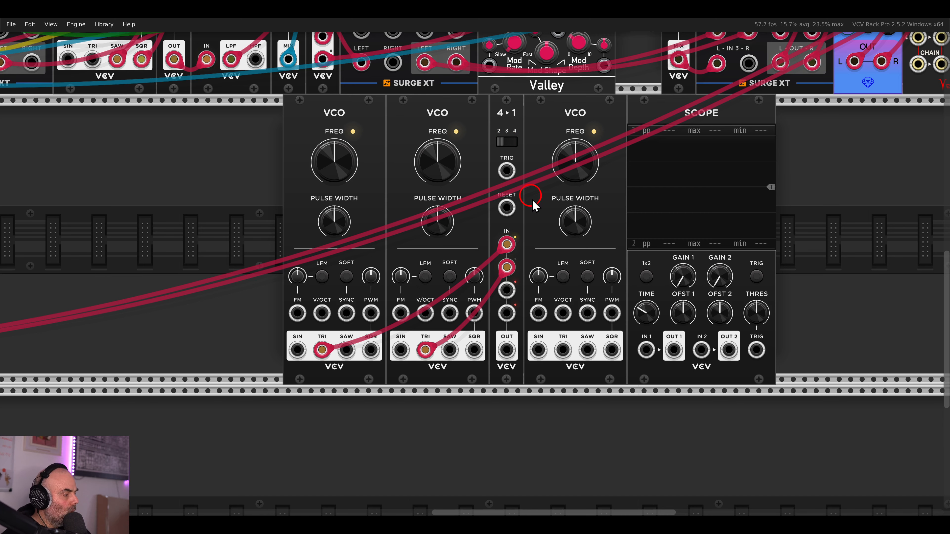
{"action": "left_click_drag", "start_coordinate": [506, 349], "coordinate": [646, 349]}
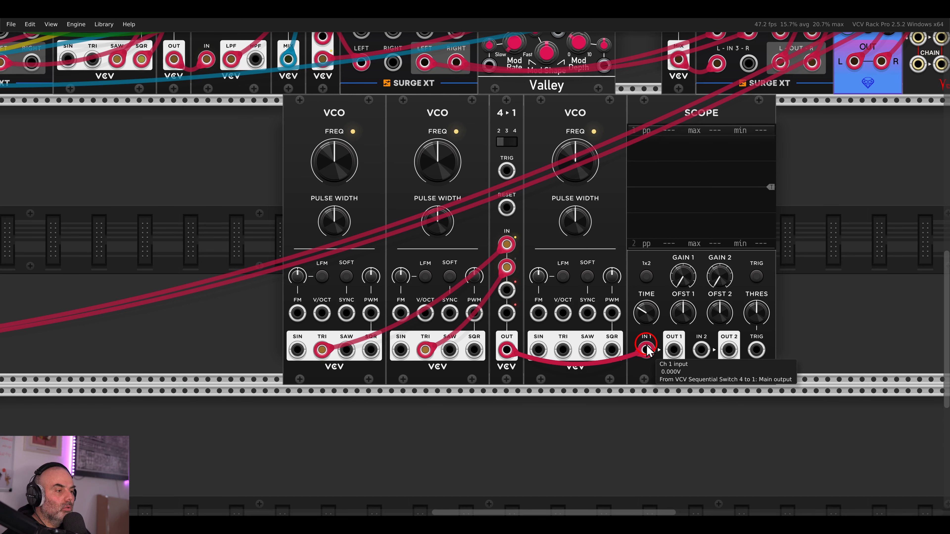
Patch the 4-to-1 switch's output into channel 3 of the VCA MIX 4 STEREO mixer and lower that channel's level
{"action": "scroll", "coordinate": [647, 349], "scroll_direction": "down", "scroll_amount": 2}
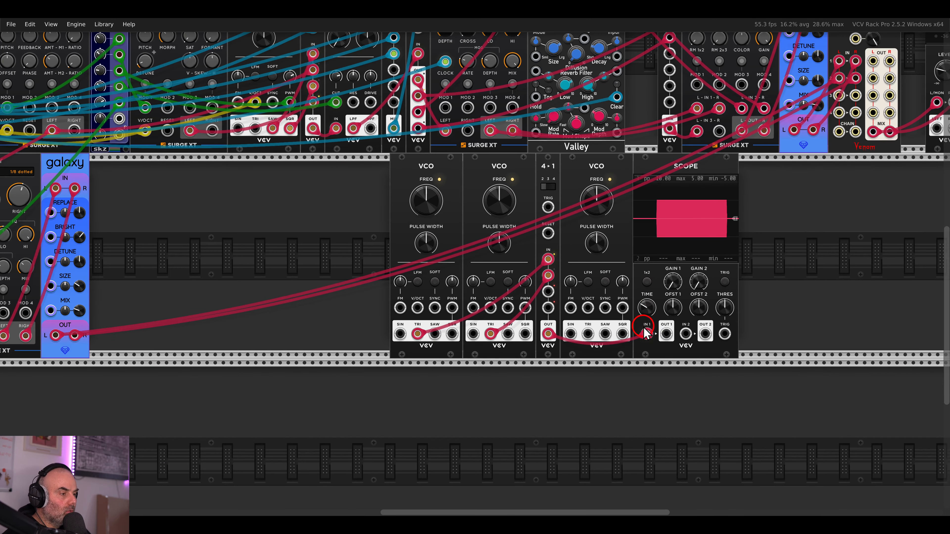
{"action": "left_click_drag", "start_coordinate": [810, 227], "coordinate": [538, 325]}
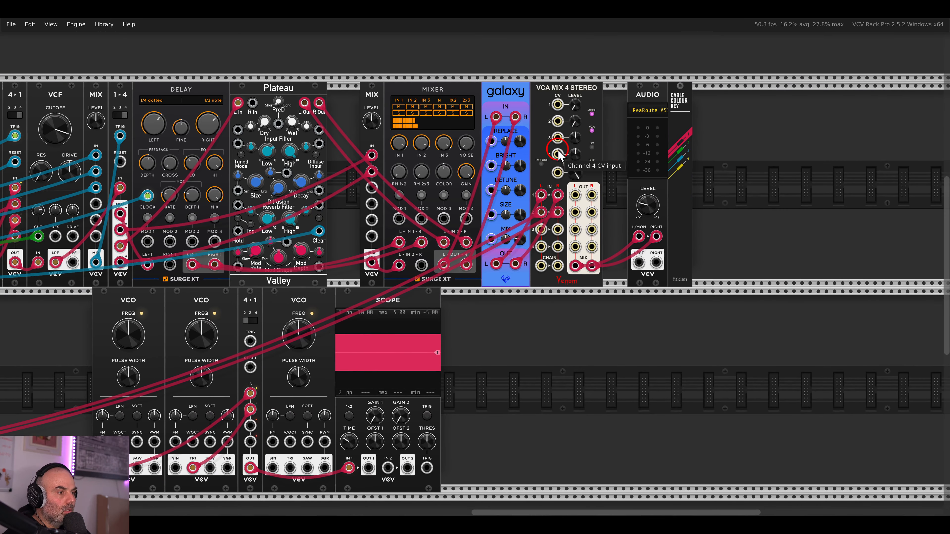
{"action": "left_click_drag", "start_coordinate": [541, 229], "coordinate": [253, 471]}
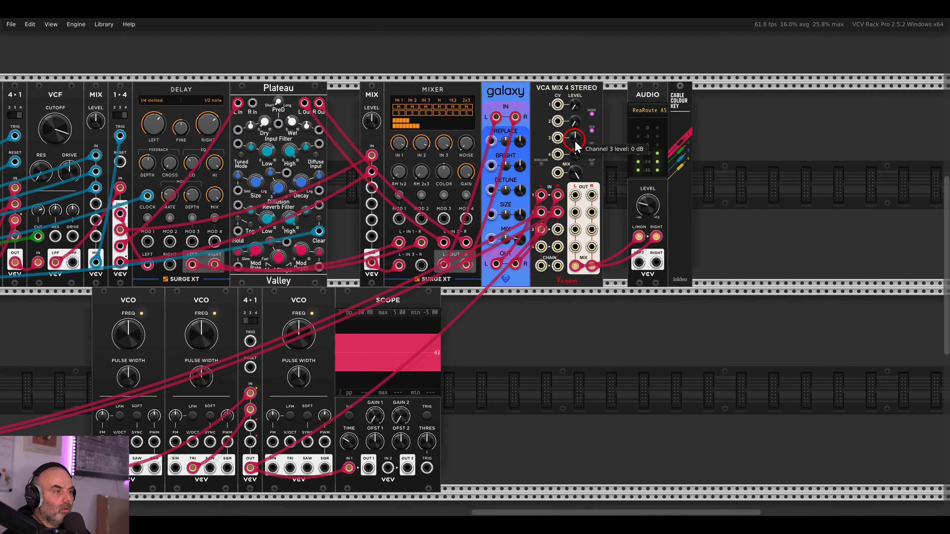
{"action": "left_click_drag", "start_coordinate": [575, 142], "coordinate": [565, 176]}
Shorten the Scope's time per screen and enable its trigger to hold the waveform steady
{"action": "left_click_drag", "start_coordinate": [507, 320], "coordinate": [780, 169]}
{"action": "scroll", "coordinate": [555, 238], "scroll_direction": "up", "scroll_amount": 2}
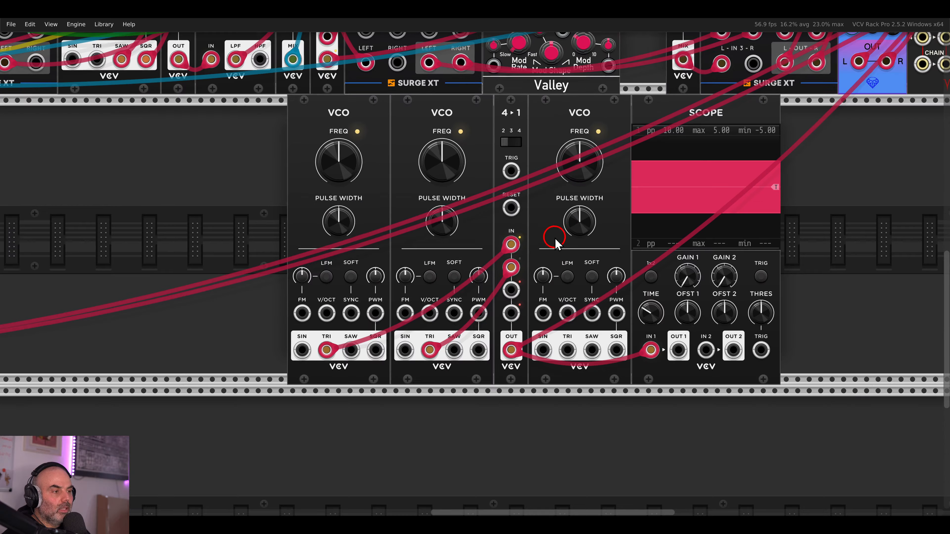
{"action": "left_click_drag", "start_coordinate": [651, 313], "coordinate": [647, 223]}
{"action": "left_click", "coordinate": [761, 276]}
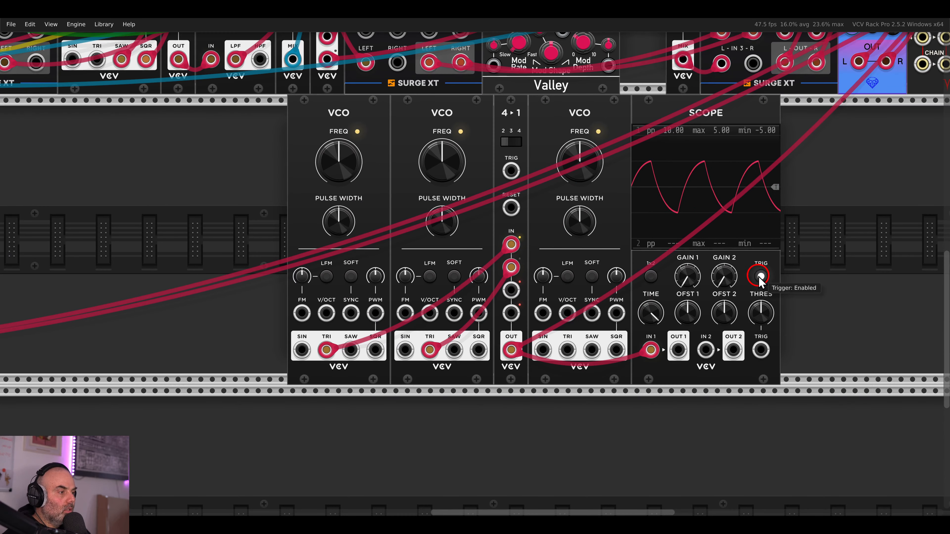
{"action": "left_click", "coordinate": [638, 276]}
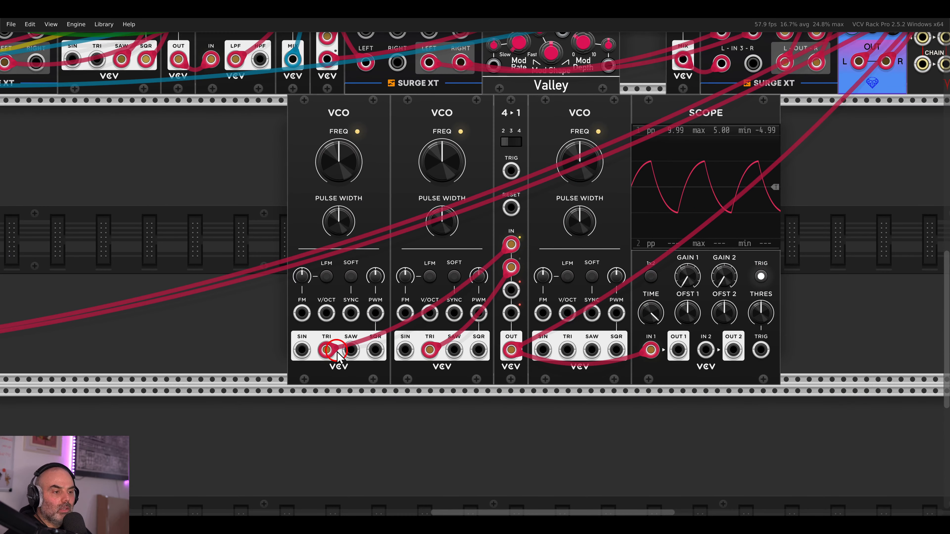
Move the second VCO's cable from its triangle output to its sine output, keeping it in switch input 2
{"action": "left_click_drag", "start_coordinate": [428, 352], "coordinate": [404, 350]}
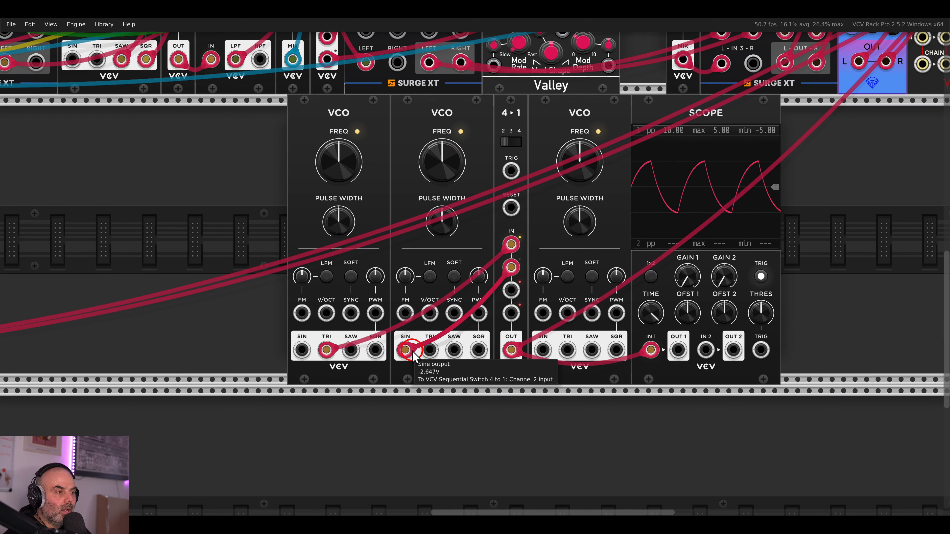
{"action": "left_click", "coordinate": [431, 286]}
Lower the third VCO's frequency to about 11.56 Hz and patch its square output into the 4-to-1 switch's trigger input
{"action": "left_click", "coordinate": [579, 170]}
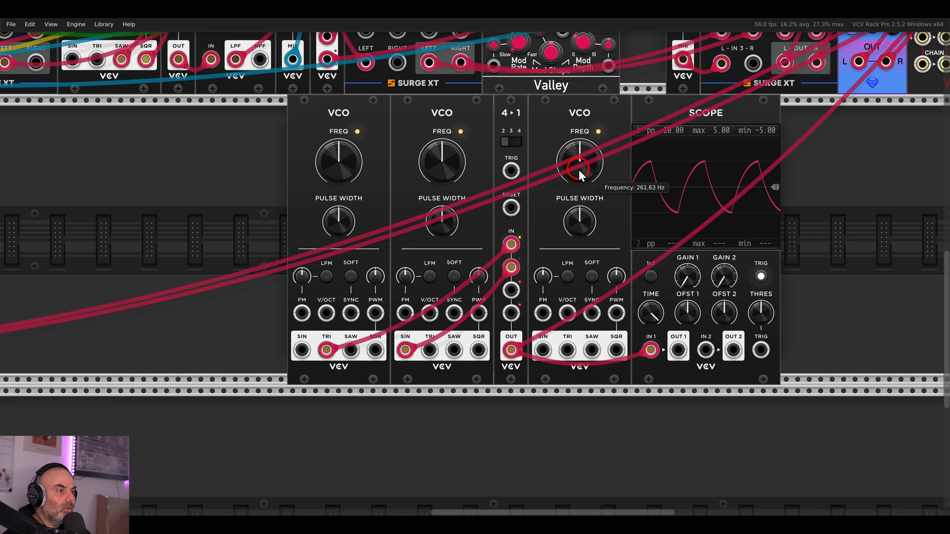
{"action": "left_click_drag", "start_coordinate": [580, 170], "coordinate": [586, 264]}
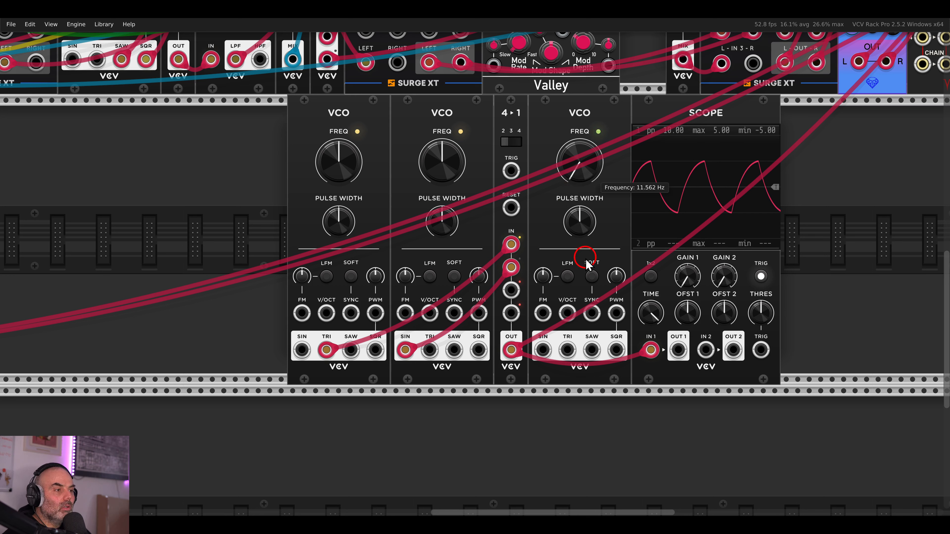
{"action": "right_click", "coordinate": [515, 119]}
{"action": "left_click", "coordinate": [519, 237]}
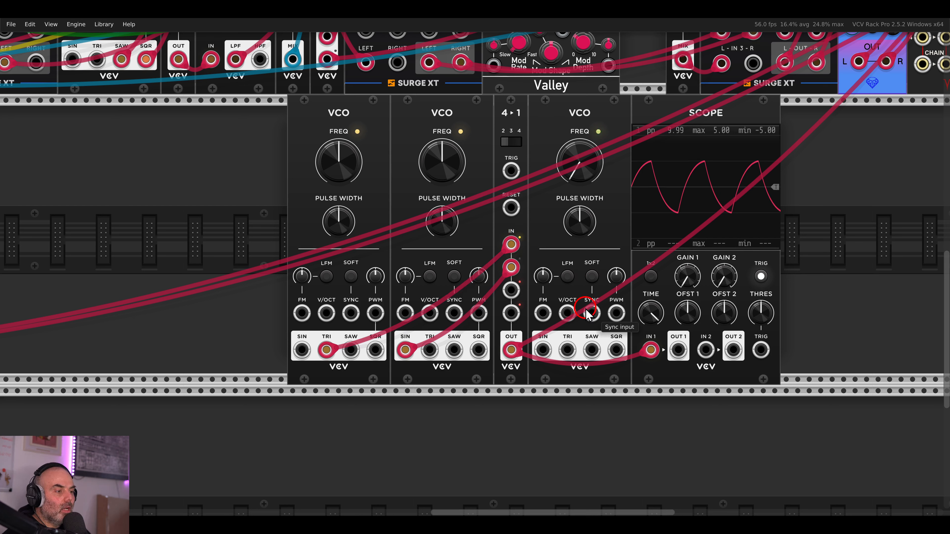
{"action": "left_click_drag", "start_coordinate": [614, 348], "coordinate": [511, 171]}
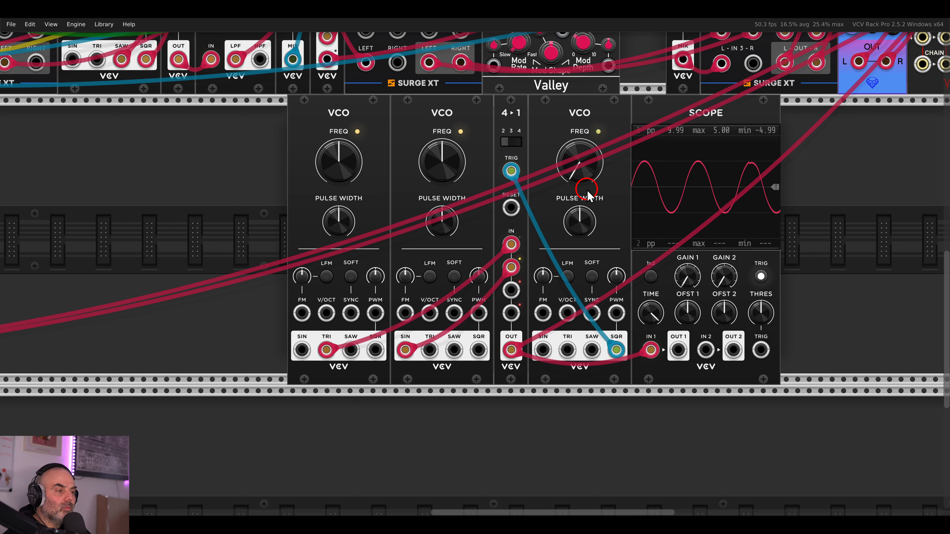
Raise the third VCO's frequency to 261.63 Hz and set the Scope's time to 5 ms/screen
{"action": "mouse_move", "coordinate": [589, 179]}
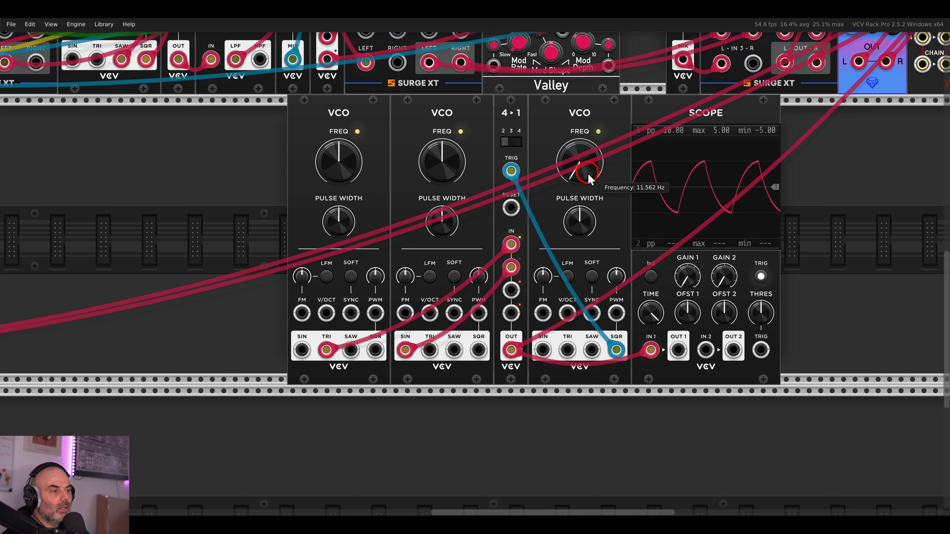
{"action": "left_click_drag", "start_coordinate": [587, 176], "coordinate": [583, 131]}
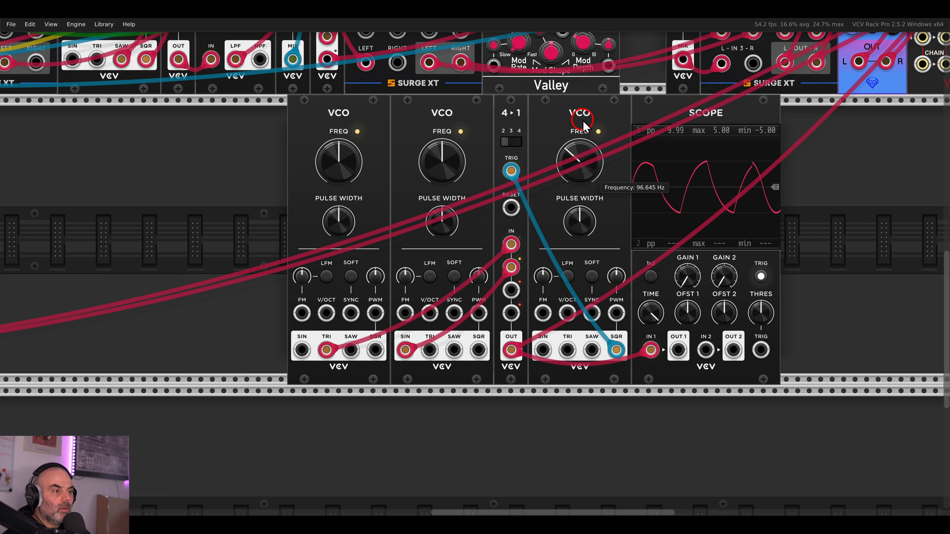
{"action": "left_click_drag", "start_coordinate": [584, 119], "coordinate": [576, 151]}
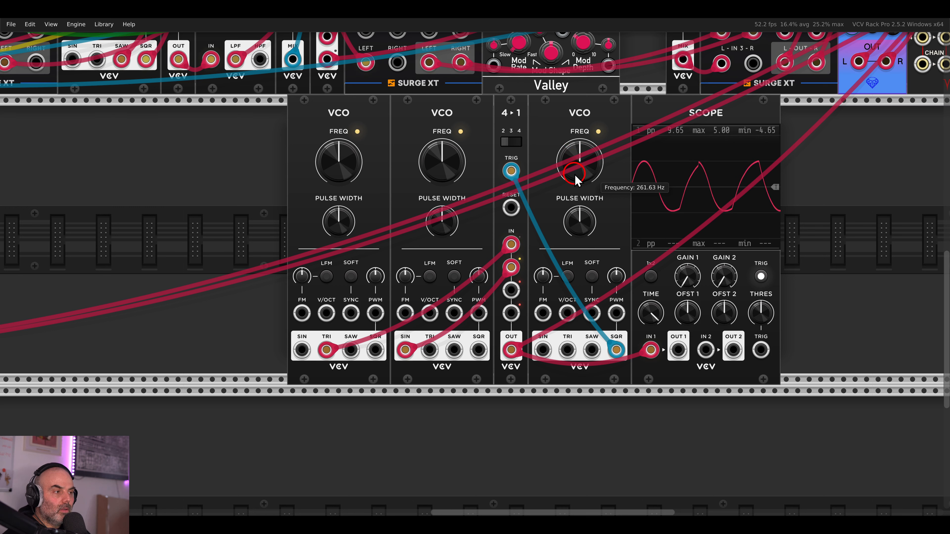
{"action": "left_click_drag", "start_coordinate": [651, 313], "coordinate": [652, 307]}
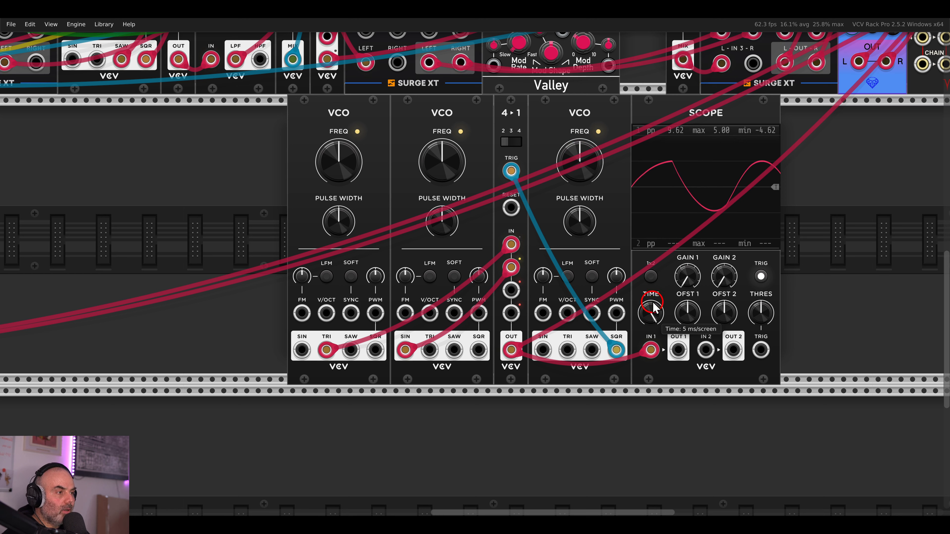
{"action": "left_click", "coordinate": [634, 183]}
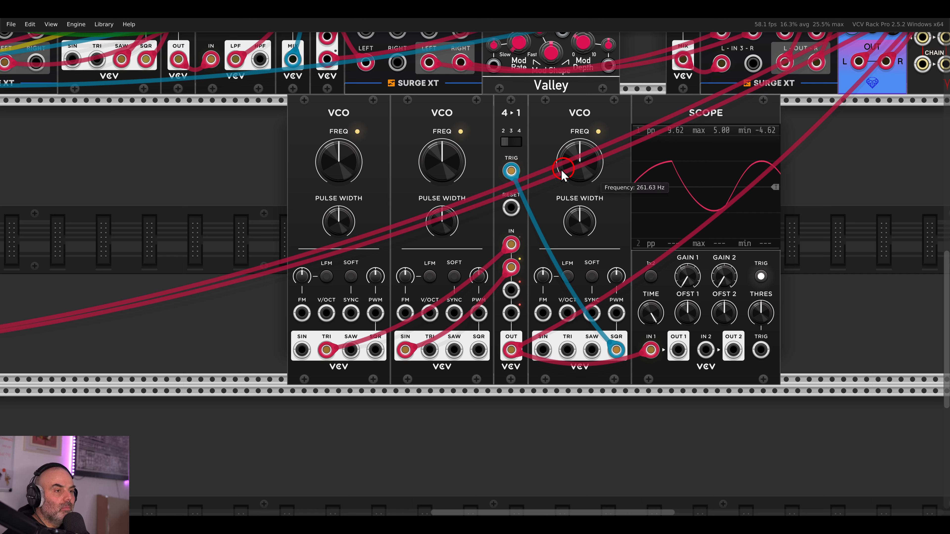
Set the first VCO's frequency to C2
{"action": "right_click", "coordinate": [348, 173]}
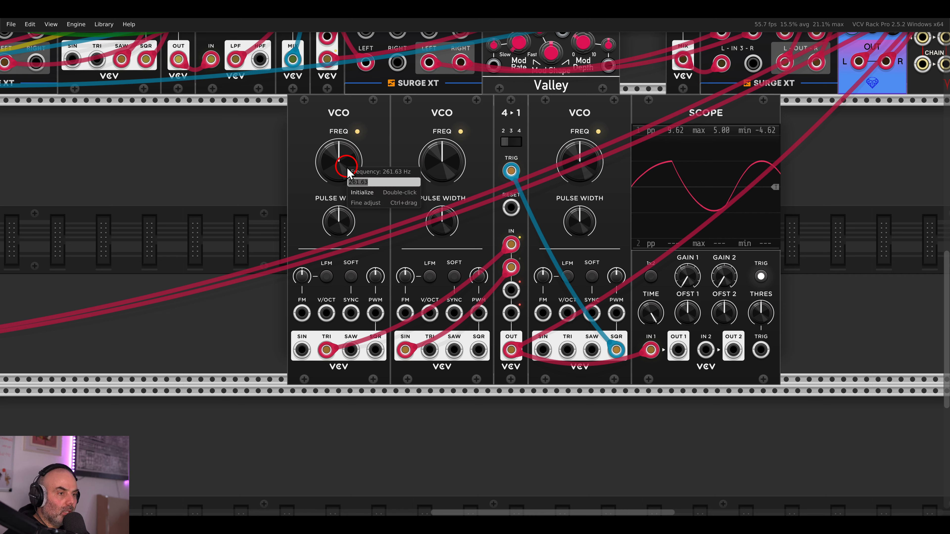
{"action": "type", "text": "c2"}
{"action": "key", "text": "Return"}
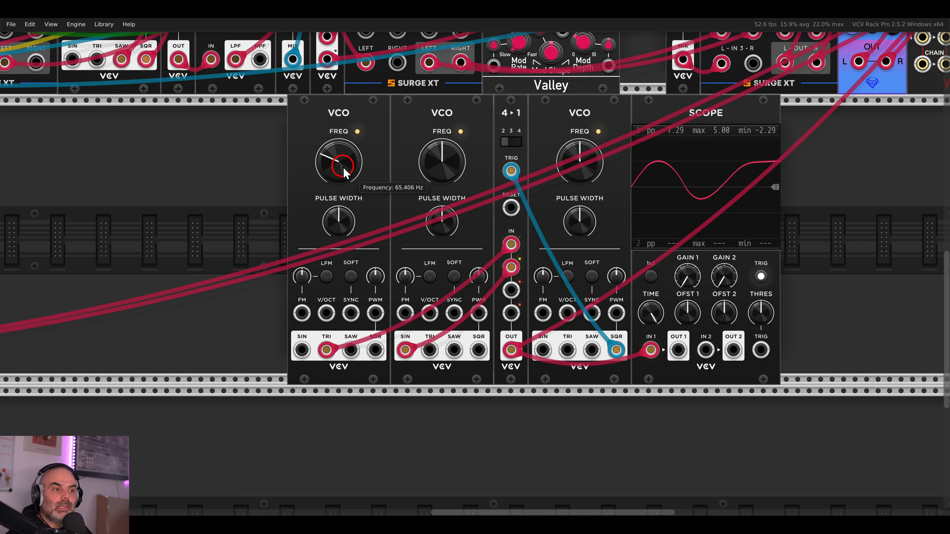
{"action": "right_click", "coordinate": [343, 165]}
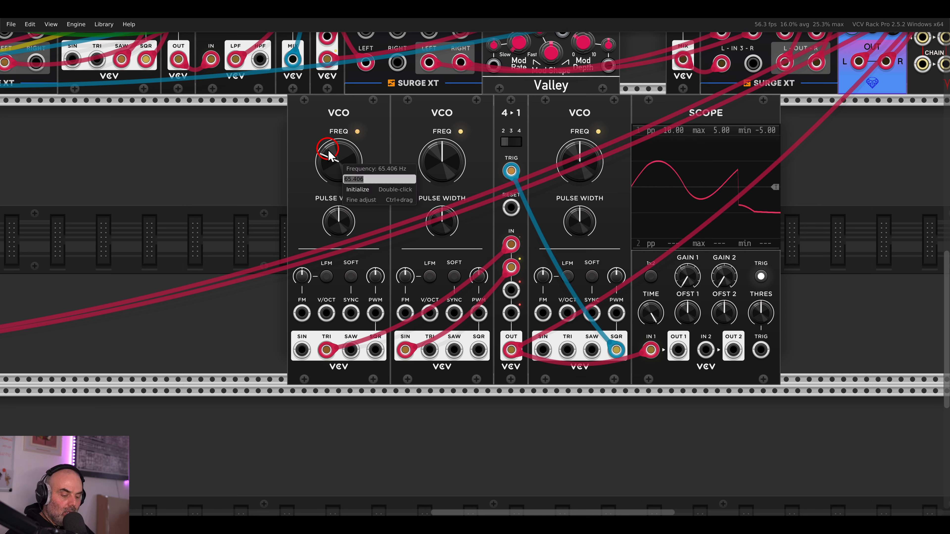
{"action": "key", "text": "Return"}
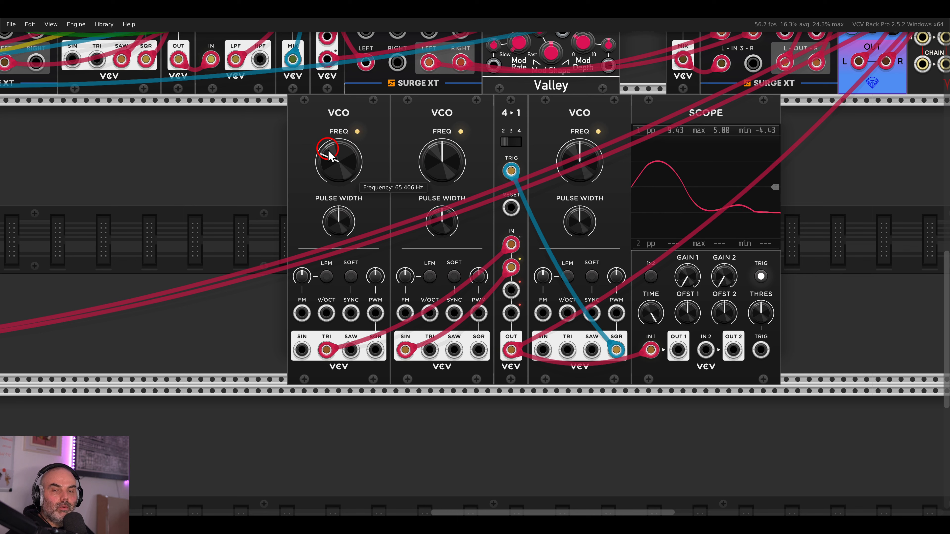
Set the second VCO's frequency to about 131 Hz
{"action": "left_click", "coordinate": [442, 165]}
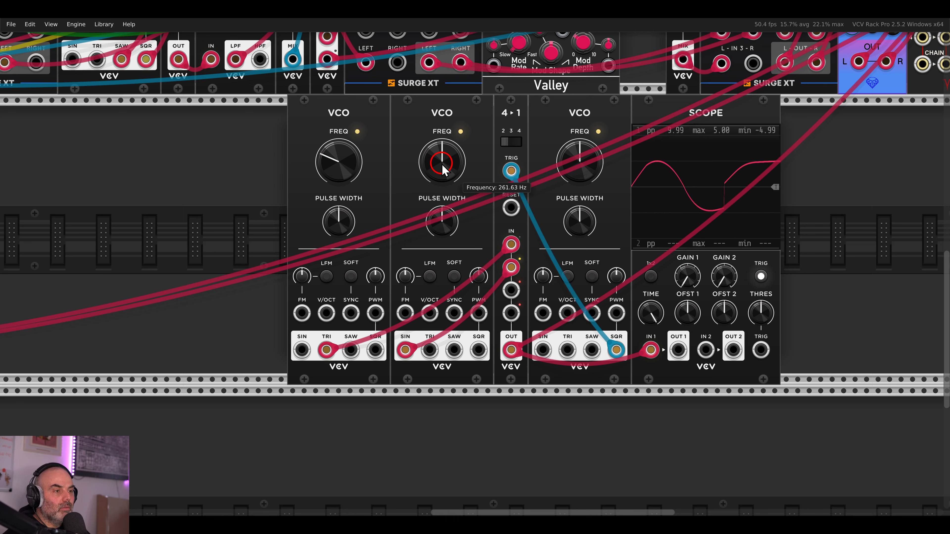
{"action": "right_click", "coordinate": [442, 165]}
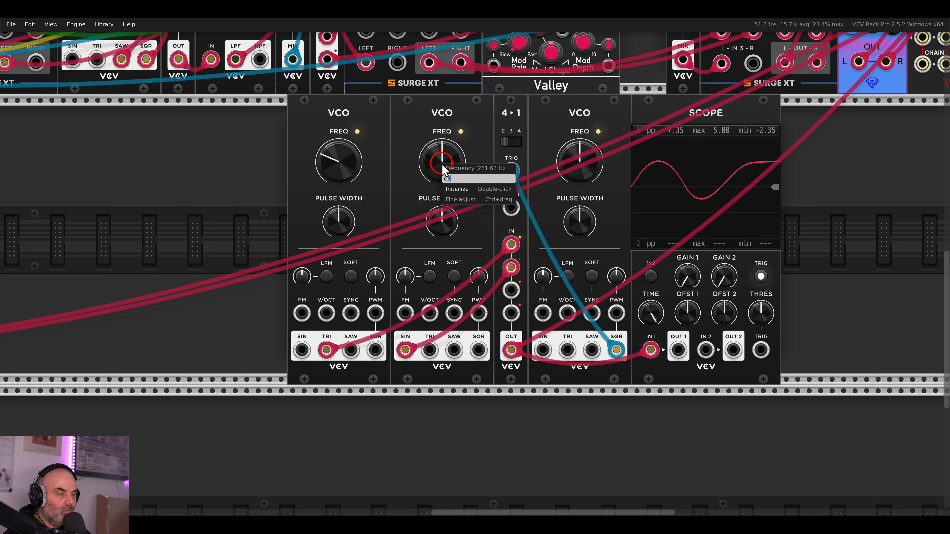
{"action": "key", "text": "Return"}
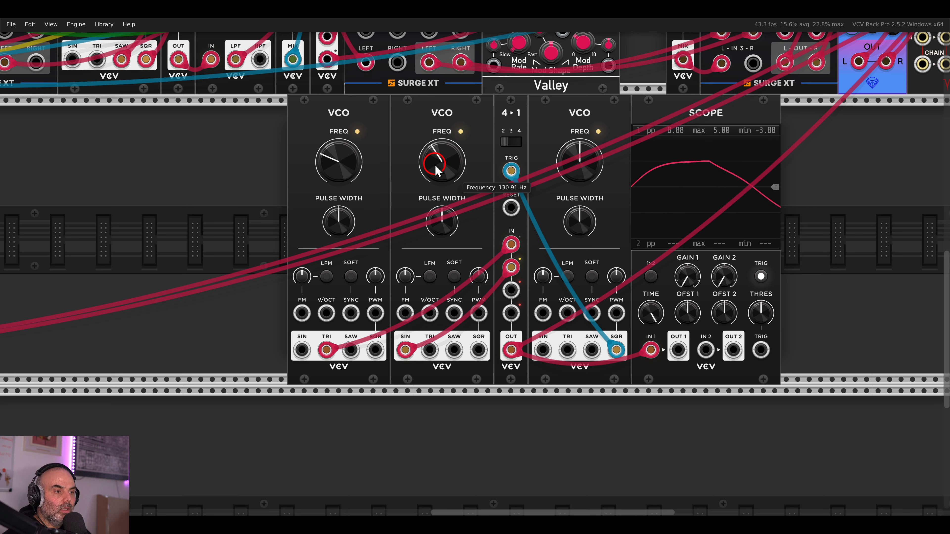
{"action": "left_click_drag", "start_coordinate": [435, 165], "coordinate": [441, 172]}
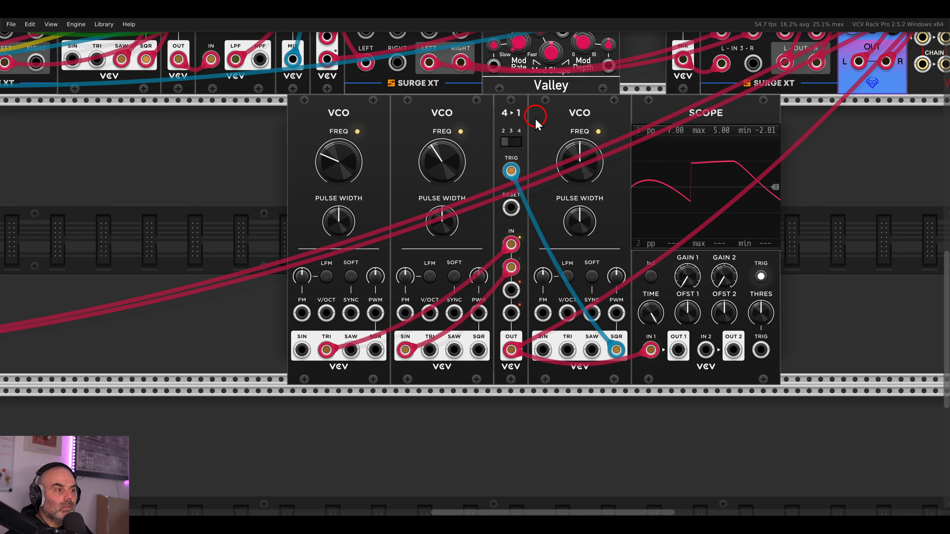
Lower the third VCO's frequency to 135.54 Hz
{"action": "left_click", "coordinate": [527, 160]}
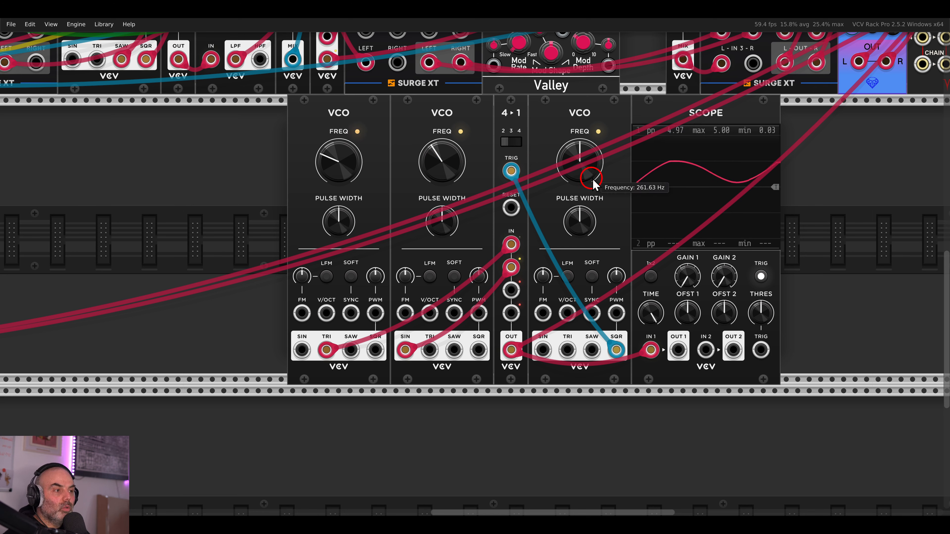
{"action": "left_click", "coordinate": [570, 138]}
{"action": "left_click_drag", "start_coordinate": [571, 138], "coordinate": [571, 170]}
{"action": "left_click_drag", "start_coordinate": [651, 144], "coordinate": [733, 64]}
{"action": "scroll", "coordinate": [733, 64], "scroll_direction": "down", "scroll_amount": 3}
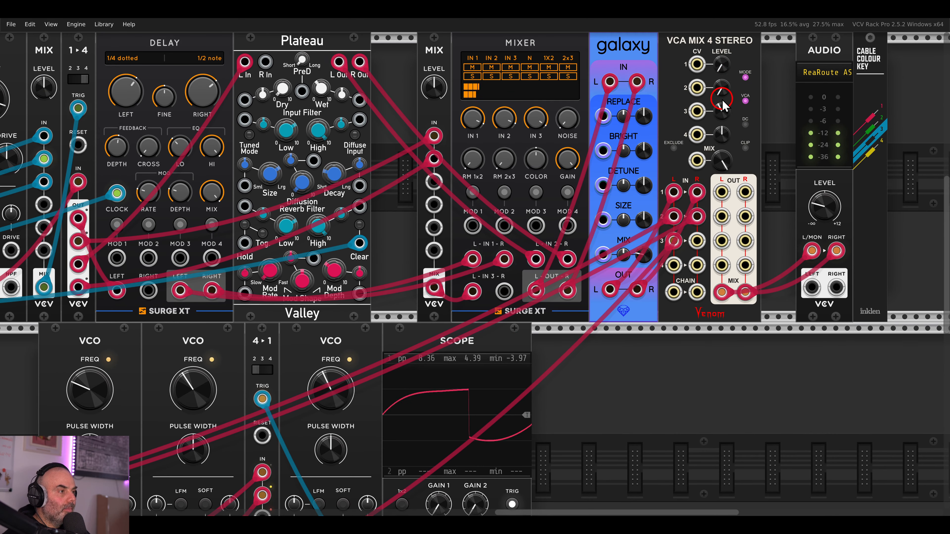
{"action": "scroll", "coordinate": [366, 184], "scroll_direction": "up", "scroll_amount": 3}
{"action": "left_click_drag", "start_coordinate": [347, 185], "coordinate": [347, 189]}
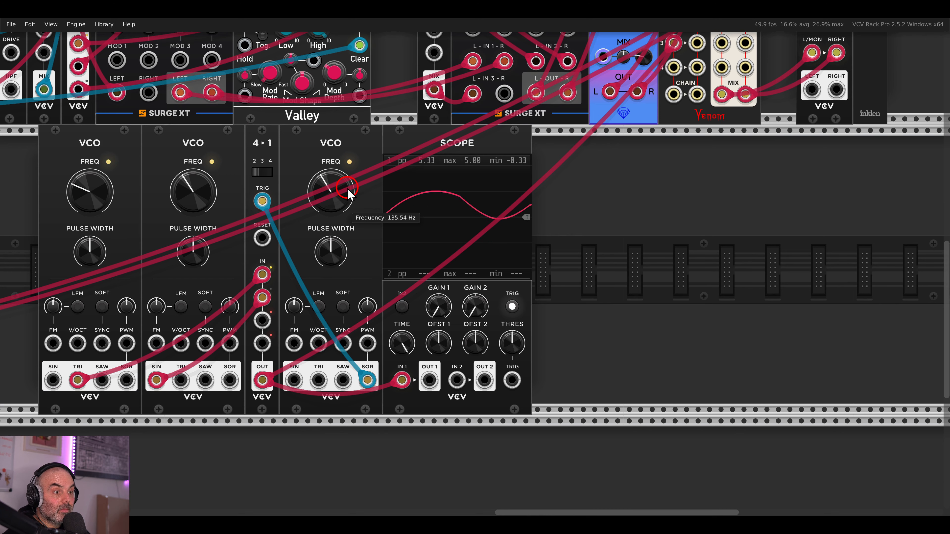
Move the Scope away from the third VCO to free rack space and add an Electric Ensemble module in the gap
{"action": "mouse_move", "coordinate": [347, 188]}
{"action": "left_mouse_down"}
{"action": "mouse_move", "coordinate": [349, 200]}
{"action": "mouse_move", "coordinate": [402, 218]}
{"action": "mouse_move", "coordinate": [560, 218]}
{"action": "mouse_move", "coordinate": [547, 202]}
{"action": "left_mouse_up"}
{"action": "left_click_drag", "start_coordinate": [596, 132], "coordinate": [757, 142]}
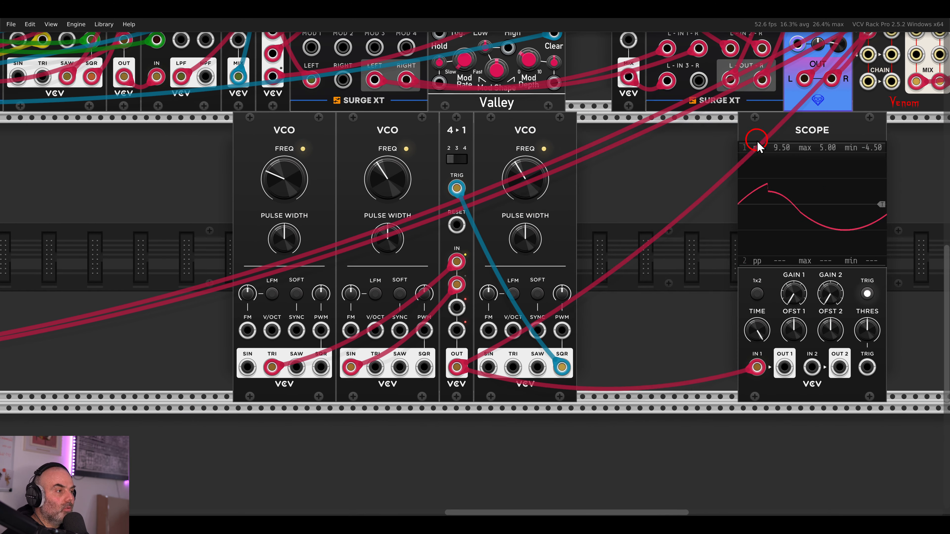
{"action": "right_click", "coordinate": [636, 197]}
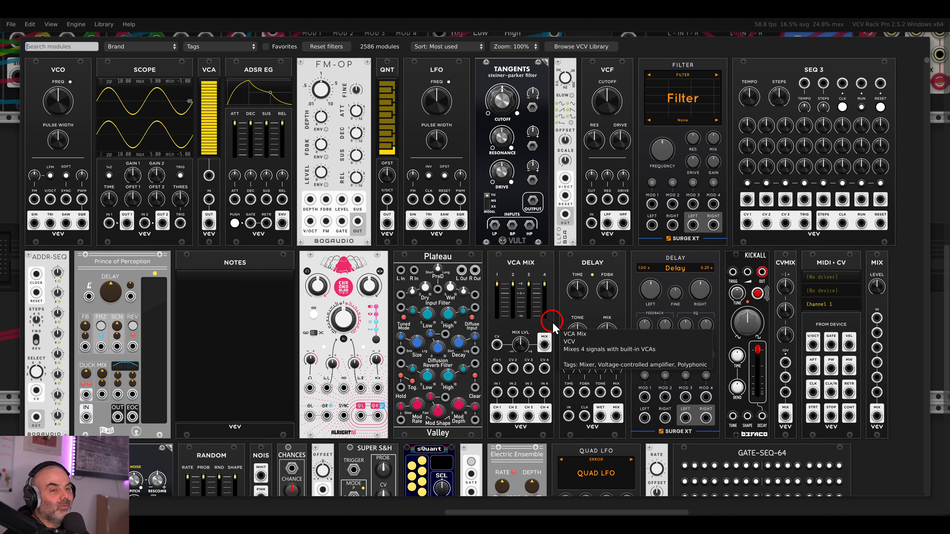
{"action": "left_click", "coordinate": [513, 454]}
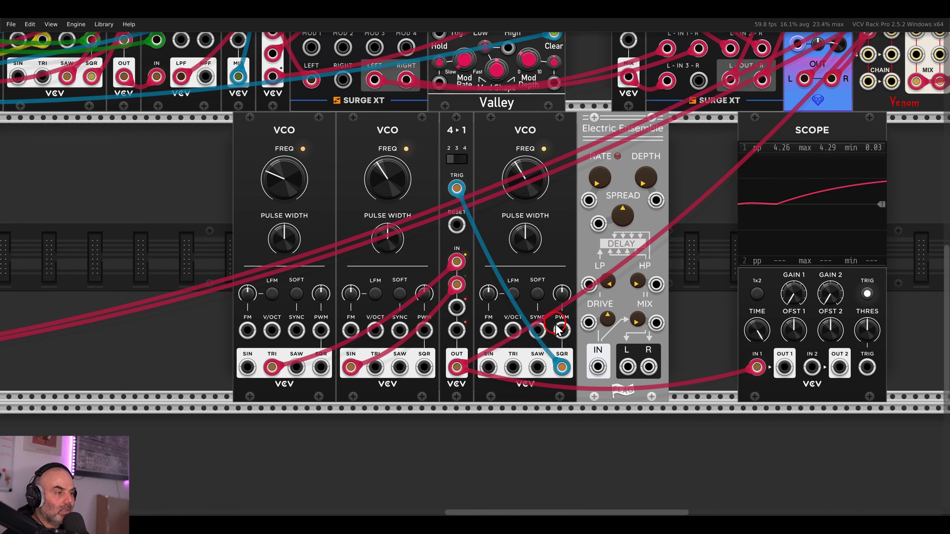
Add a Surge XT Filter beside the Electric Ensemble and use the LP OB-Xd 24 dB filter type
{"action": "left_click_drag", "start_coordinate": [706, 257], "coordinate": [547, 297]}
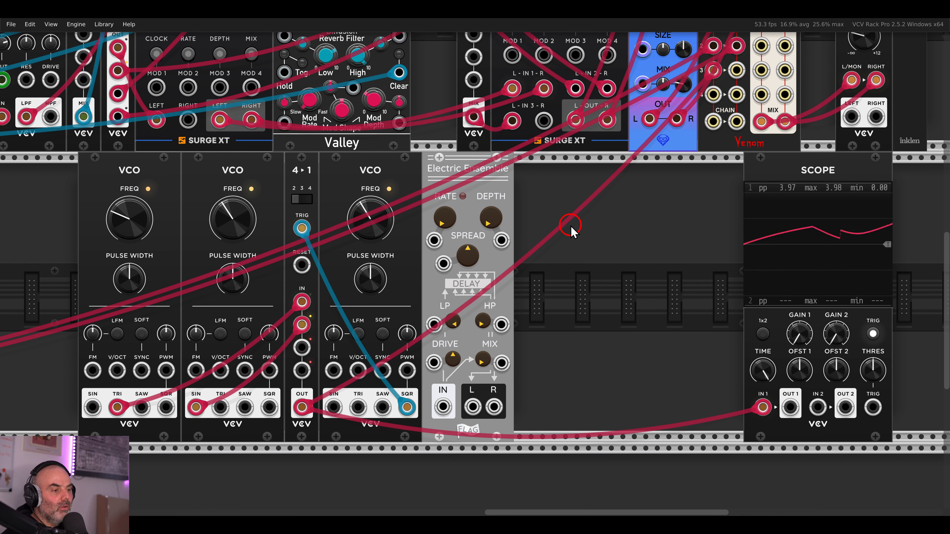
{"action": "right_click", "coordinate": [602, 264]}
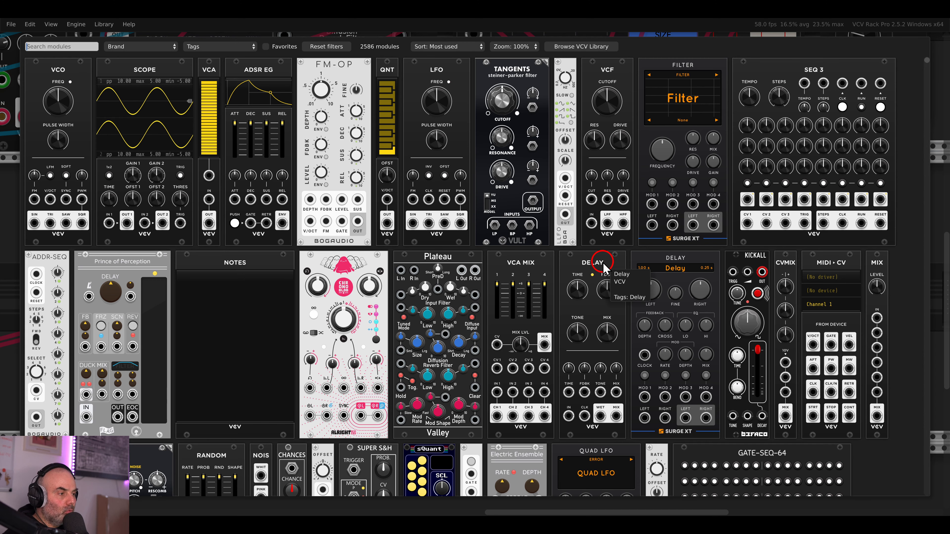
{"action": "left_click", "coordinate": [663, 187]}
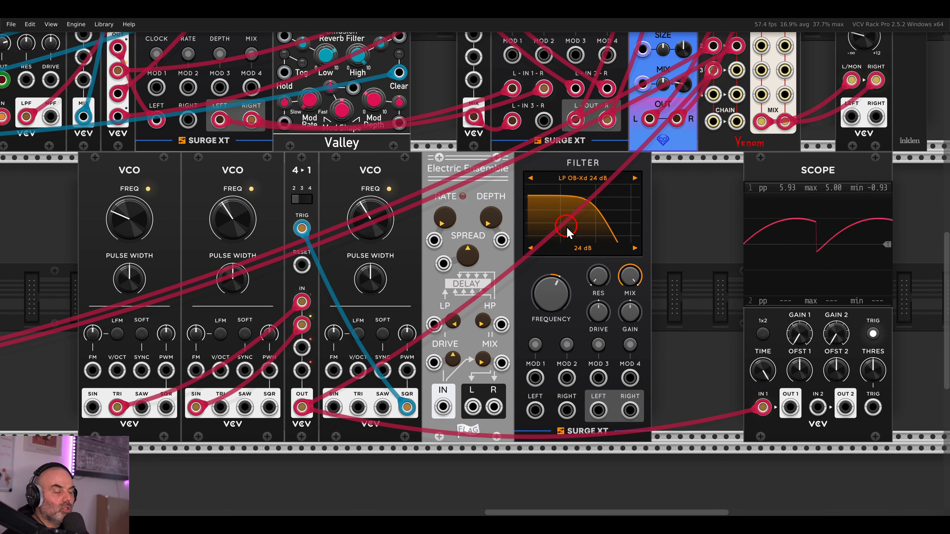
Patch the 4-to-1 switch output through the Electric Ensemble and then the Filter in stereo into the VCA Mix 4 Stereo mixer
{"action": "mouse_move", "coordinate": [762, 408]}
{"action": "left_mouse_down"}
{"action": "mouse_move", "coordinate": [731, 392]}
{"action": "mouse_move", "coordinate": [439, 397]}
{"action": "mouse_move", "coordinate": [745, 390]}
{"action": "mouse_move", "coordinate": [763, 407]}
{"action": "left_mouse_up"}
{"action": "scroll", "coordinate": [748, 332], "scroll_direction": "up", "scroll_amount": 6}
{"action": "left_click_drag", "start_coordinate": [713, 217], "coordinate": [630, 435]}
{"action": "scroll", "coordinate": [572, 329], "scroll_direction": "down", "scroll_amount": 5}
{"action": "scroll", "coordinate": [593, 339], "scroll_direction": "down", "scroll_amount": 2}
{"action": "scroll", "coordinate": [594, 340], "scroll_direction": "left", "scroll_amount": 5}
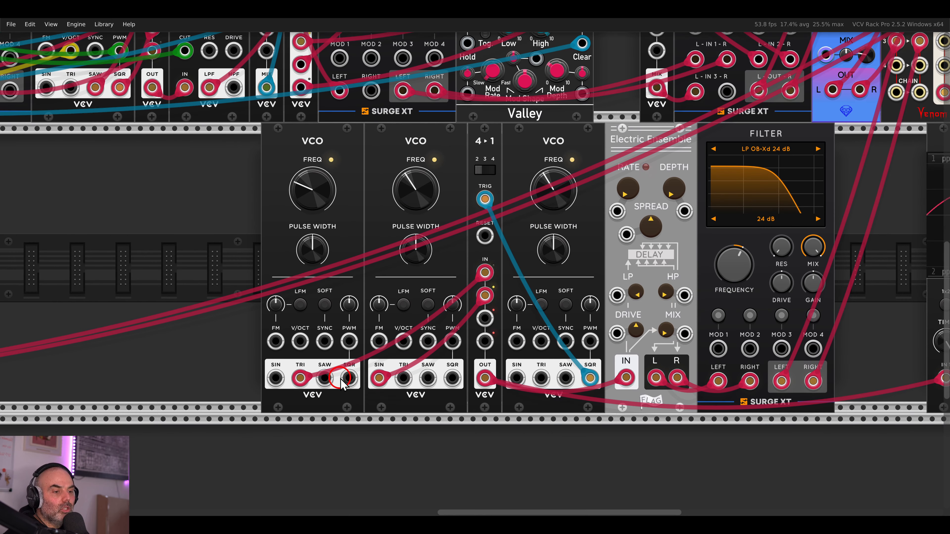
Move the second VCO's cable from its sine output to its saw output and fine-tune the third VCO's frequency
{"action": "left_click_drag", "start_coordinate": [341, 382], "coordinate": [428, 378]}
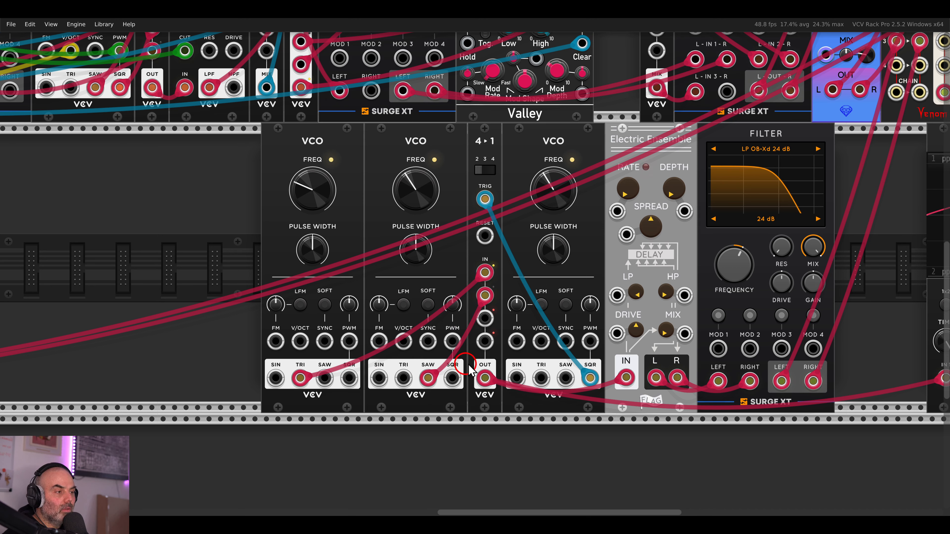
{"action": "mouse_move", "coordinate": [726, 279]}
{"action": "left_mouse_down"}
{"action": "mouse_move", "coordinate": [718, 235]}
{"action": "mouse_move", "coordinate": [716, 281]}
{"action": "left_mouse_up"}
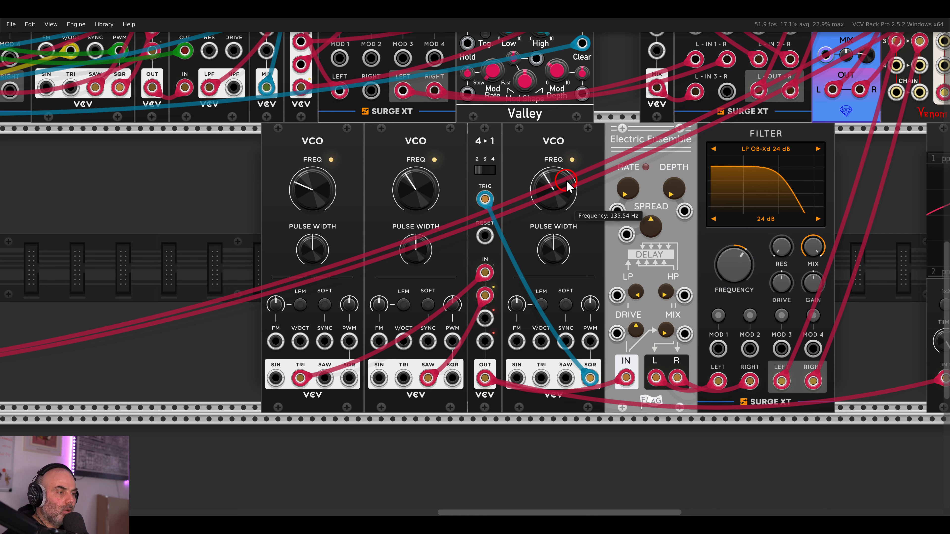
{"action": "left_click_drag", "start_coordinate": [566, 181], "coordinate": [551, 257]}
Raise the Filter's cutoff frequency to about 2375 Hz and lower its gain slightly
{"action": "left_click", "coordinate": [710, 275]}
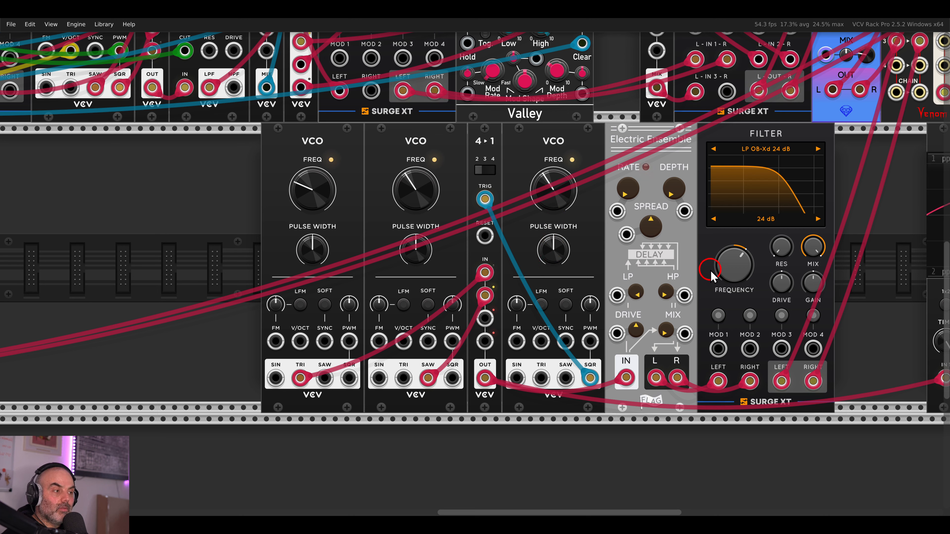
{"action": "left_click_drag", "start_coordinate": [710, 275], "coordinate": [714, 268]}
{"action": "left_click_drag", "start_coordinate": [810, 277], "coordinate": [811, 285]}
{"action": "left_click", "coordinate": [722, 268]}
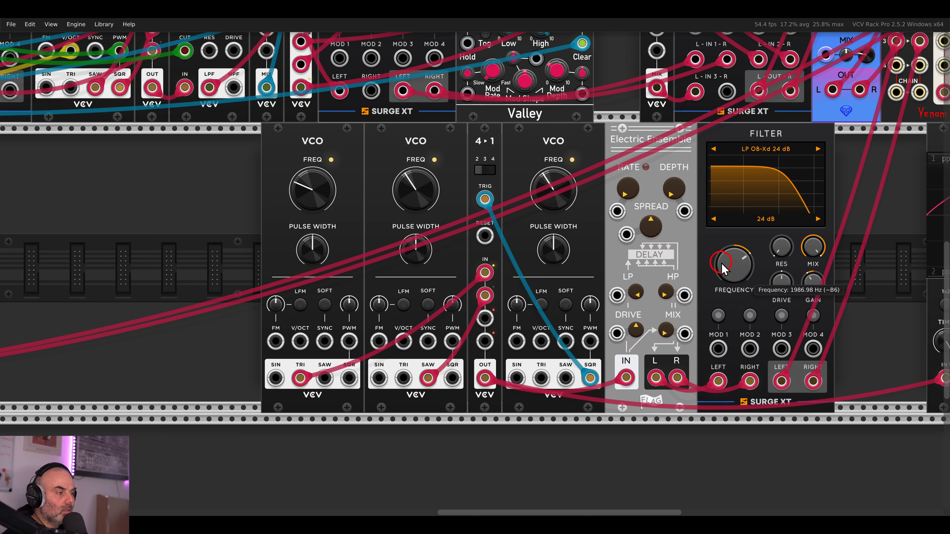
{"action": "mouse_move", "coordinate": [722, 268]}
{"action": "left_mouse_down"}
{"action": "mouse_move", "coordinate": [725, 251]}
{"action": "mouse_move", "coordinate": [735, 299]}
{"action": "mouse_move", "coordinate": [727, 265]}
{"action": "left_mouse_up"}
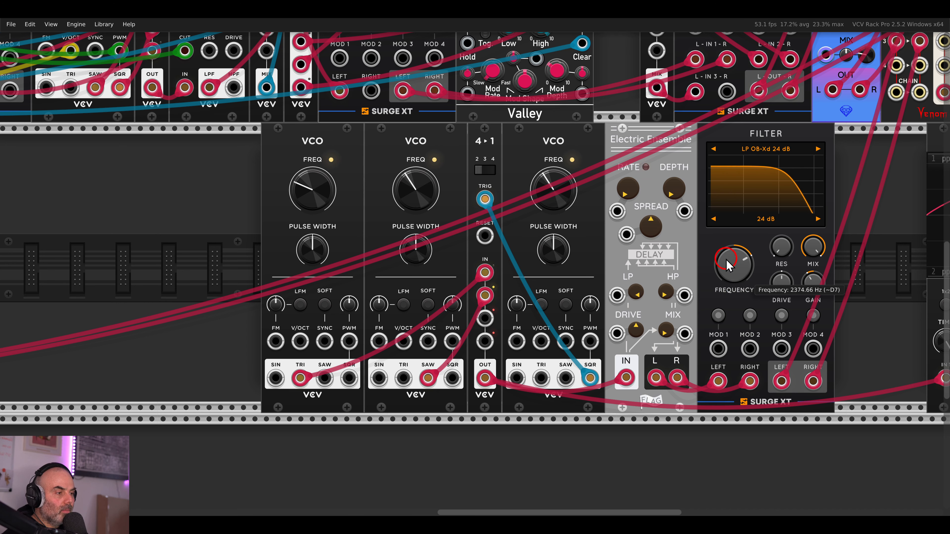
Move the Scope back beside the Filter and lengthen its time per screen to show more wave cycles
{"action": "scroll", "coordinate": [585, 241], "scroll_direction": "right", "scroll_amount": 3}
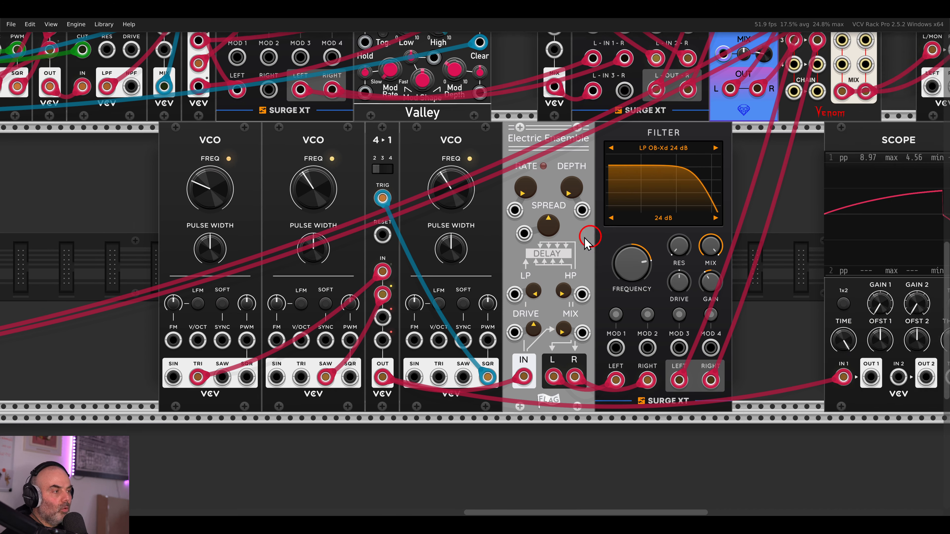
{"action": "scroll", "coordinate": [585, 241], "scroll_direction": "right", "scroll_amount": 3}
{"action": "left_click_drag", "start_coordinate": [635, 341], "coordinate": [636, 376]}
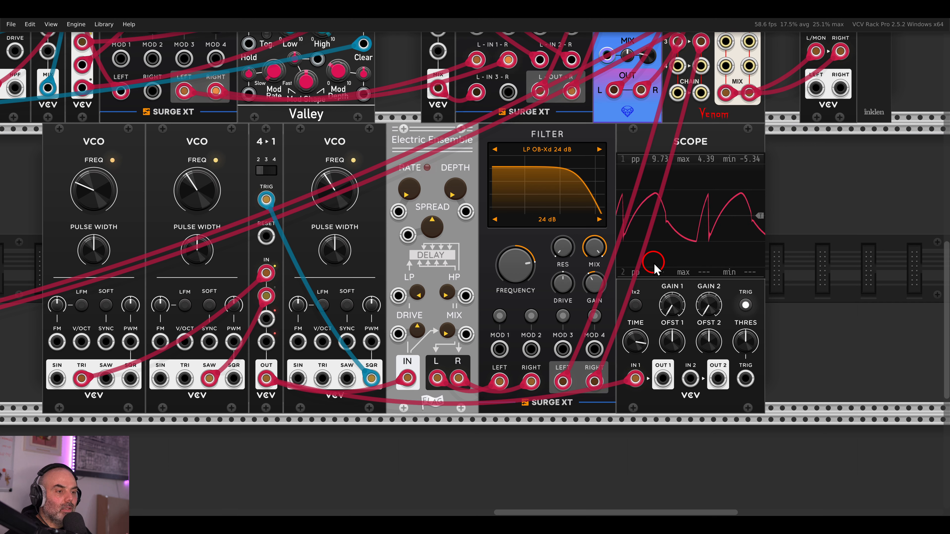
Try a pulse width of about 43% on the third VCO and reset it to the default
{"action": "mouse_move", "coordinate": [338, 261]}
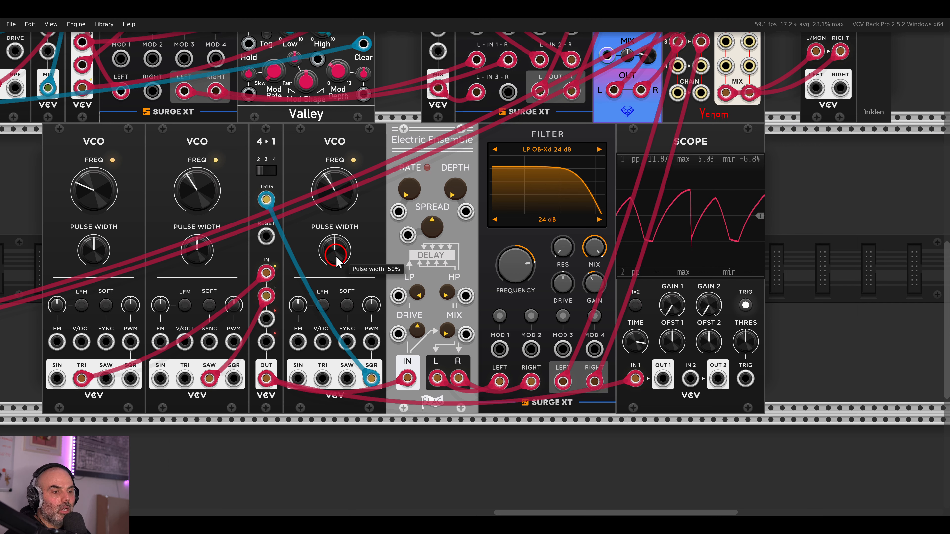
{"action": "left_click_drag", "start_coordinate": [338, 262], "coordinate": [333, 262]}
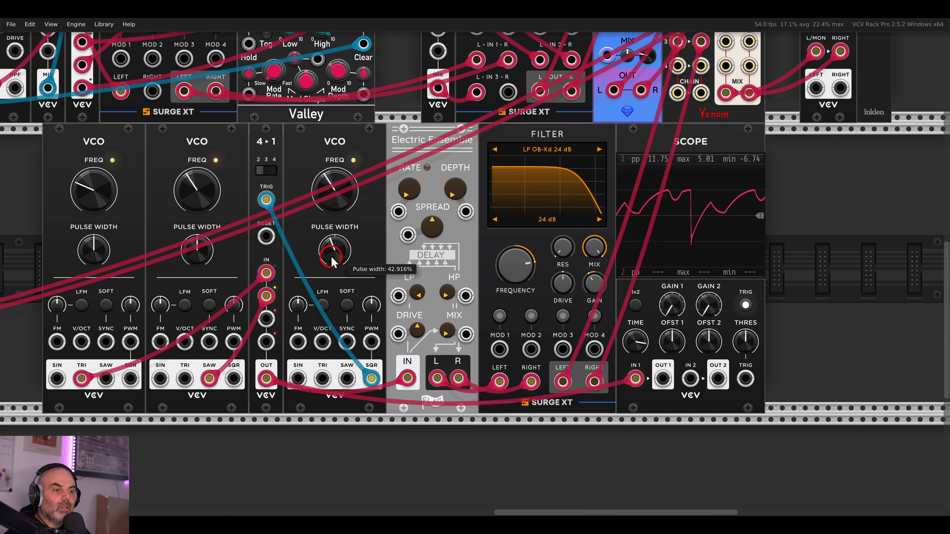
{"action": "double_click", "coordinate": [338, 253]}
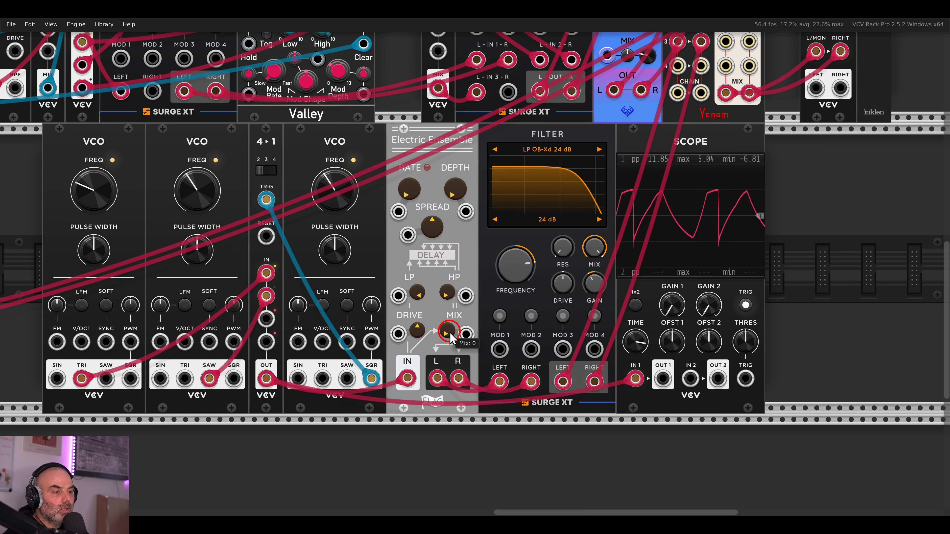
Raise the Electric Ensemble's mix, HP and drive amounts
{"action": "left_click_drag", "start_coordinate": [451, 338], "coordinate": [443, 293]}
{"action": "left_click_drag", "start_coordinate": [437, 276], "coordinate": [440, 237]}
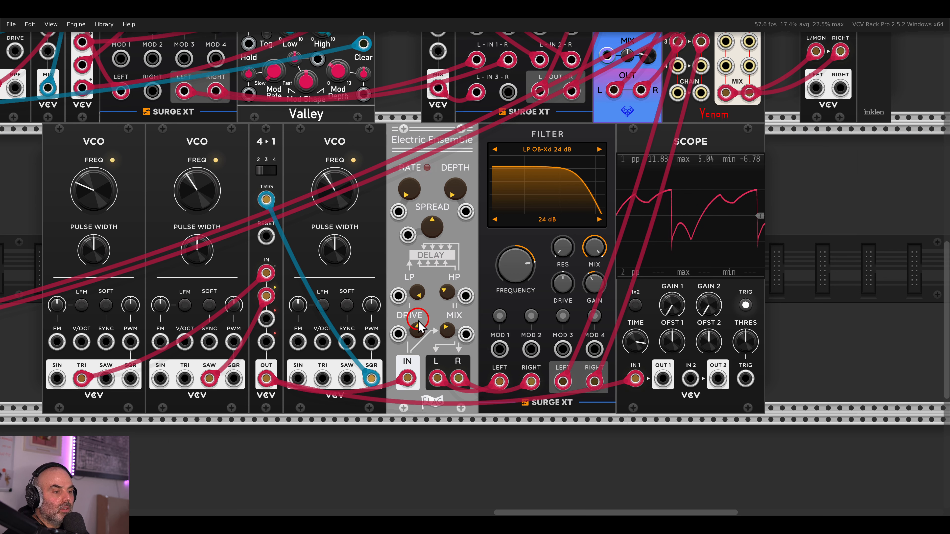
{"action": "left_click_drag", "start_coordinate": [417, 327], "coordinate": [417, 303]}
Raise the Filter's resonance, set its pre-filter gain to about 5.94 dB and lower its output gain
{"action": "left_click_drag", "start_coordinate": [562, 249], "coordinate": [555, 213]}
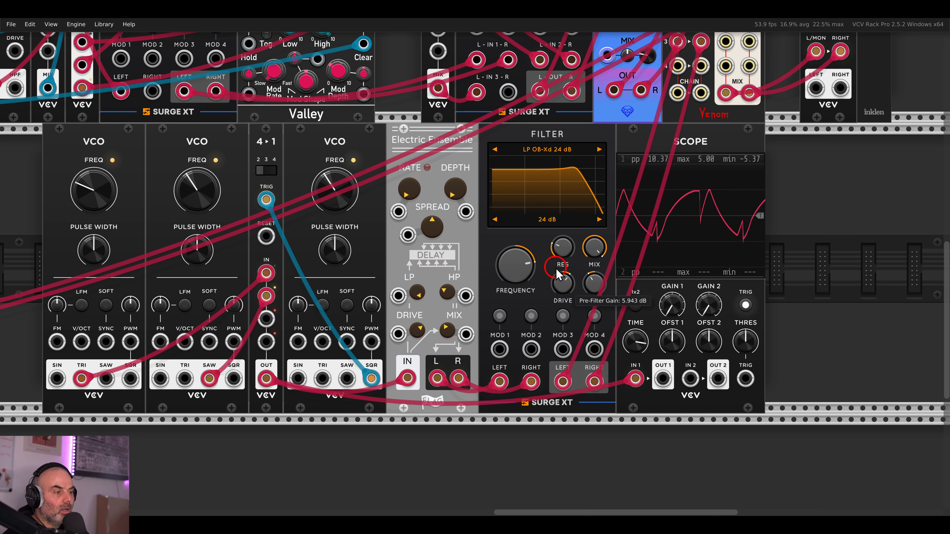
{"action": "left_click", "coordinate": [591, 281]}
{"action": "mouse_move", "coordinate": [590, 278]}
{"action": "left_mouse_down"}
{"action": "mouse_move", "coordinate": [563, 285]}
{"action": "mouse_move", "coordinate": [595, 286]}
{"action": "left_mouse_up"}
Set the first VCO's frequency to C1 and lower the Filter's cutoff frequency
{"action": "scroll", "coordinate": [314, 237], "scroll_direction": "left", "scroll_amount": 3}
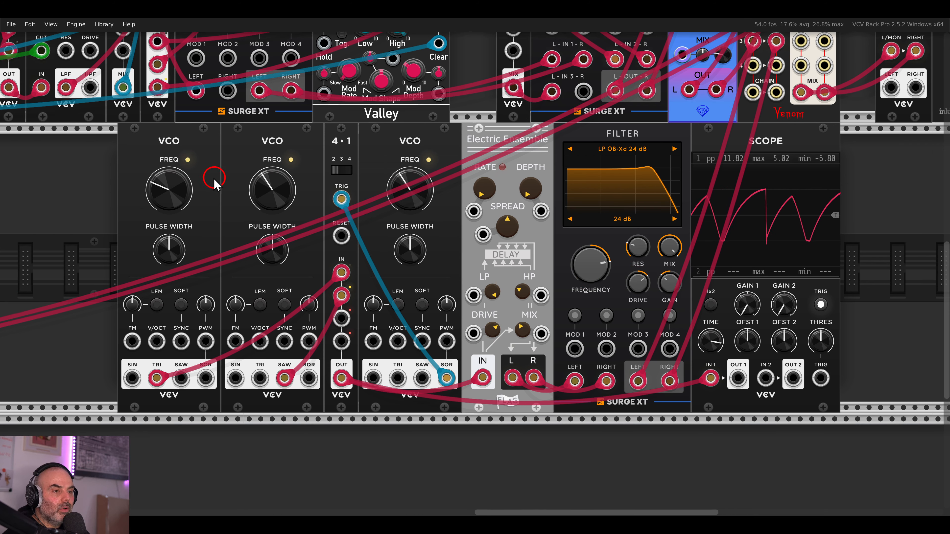
{"action": "left_click", "coordinate": [187, 193]}
{"action": "right_click", "coordinate": [174, 195]}
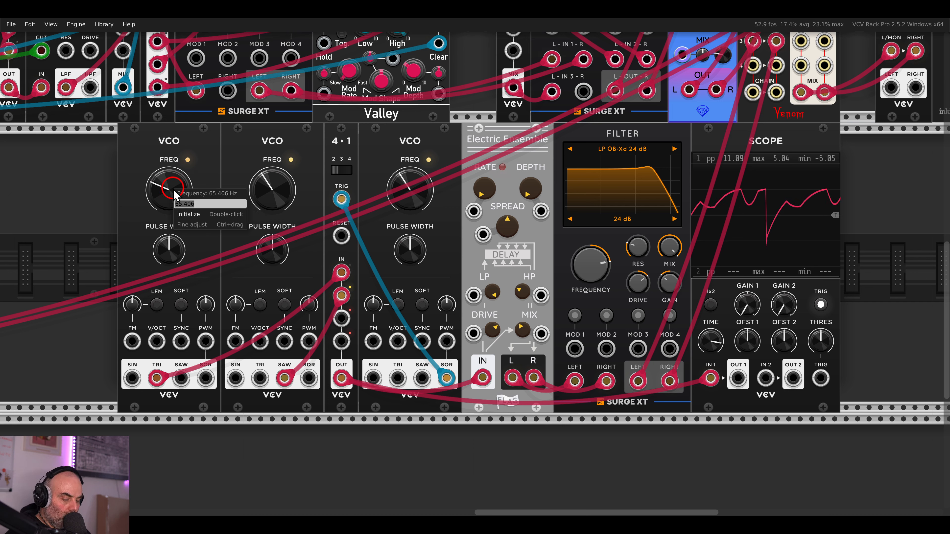
{"action": "type", "text": "c1"}
{"action": "key", "text": "Return"}
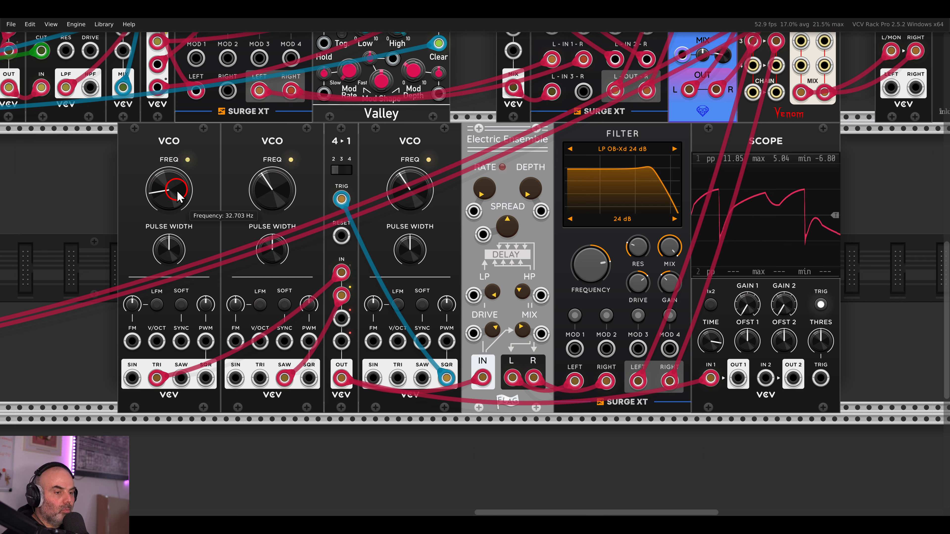
{"action": "scroll", "coordinate": [309, 231], "scroll_direction": "down", "scroll_amount": 1}
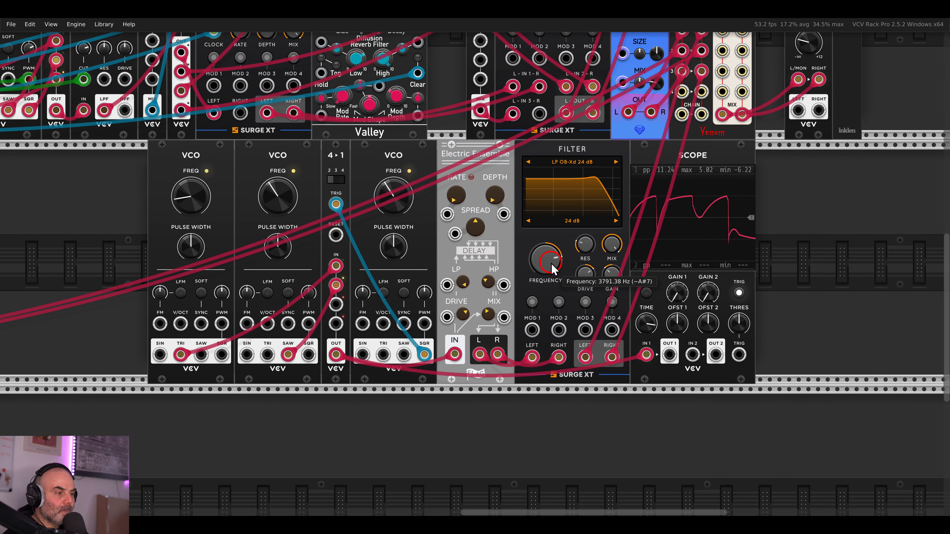
{"action": "left_click_drag", "start_coordinate": [547, 266], "coordinate": [553, 296]}
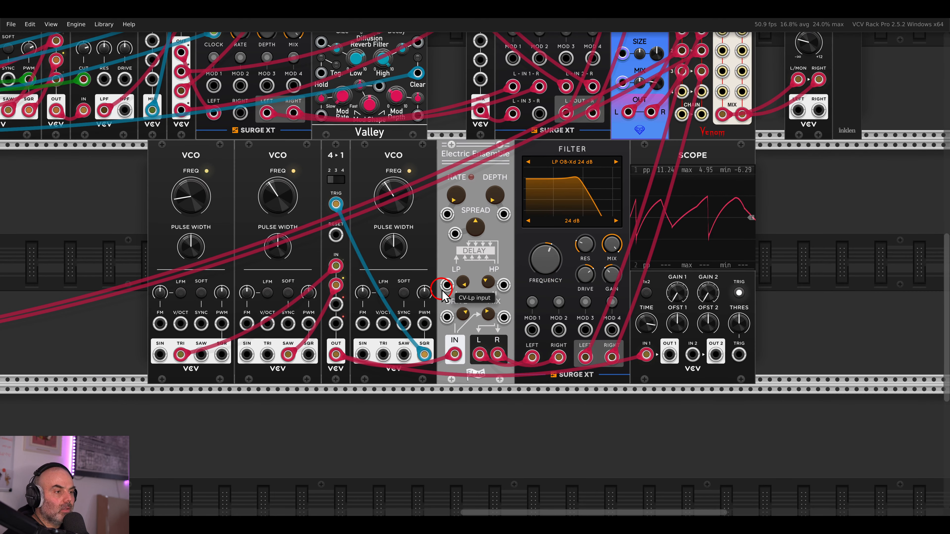
Select the wave-splicing modules from the first VCO to the Scope and shift them together towards the Galaxy module in their row
{"action": "scroll", "coordinate": [523, 266], "scroll_direction": "down", "scroll_amount": 4}
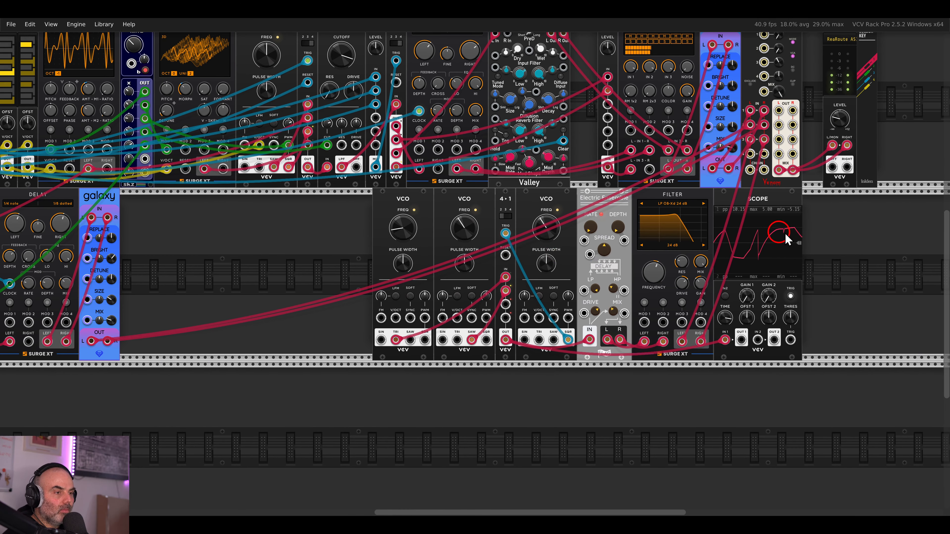
{"action": "left_click_drag", "start_coordinate": [786, 238], "coordinate": [279, 213]}
{"action": "left_click", "coordinate": [700, 260]}
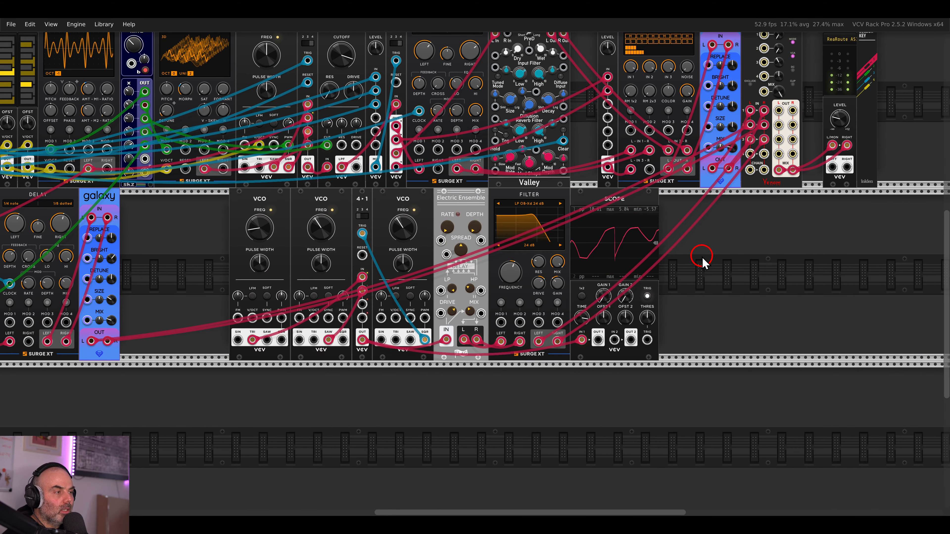
Add a Valley Plateau reverb module directly beside the Scope
{"action": "left_click_drag", "start_coordinate": [700, 258], "coordinate": [644, 281]}
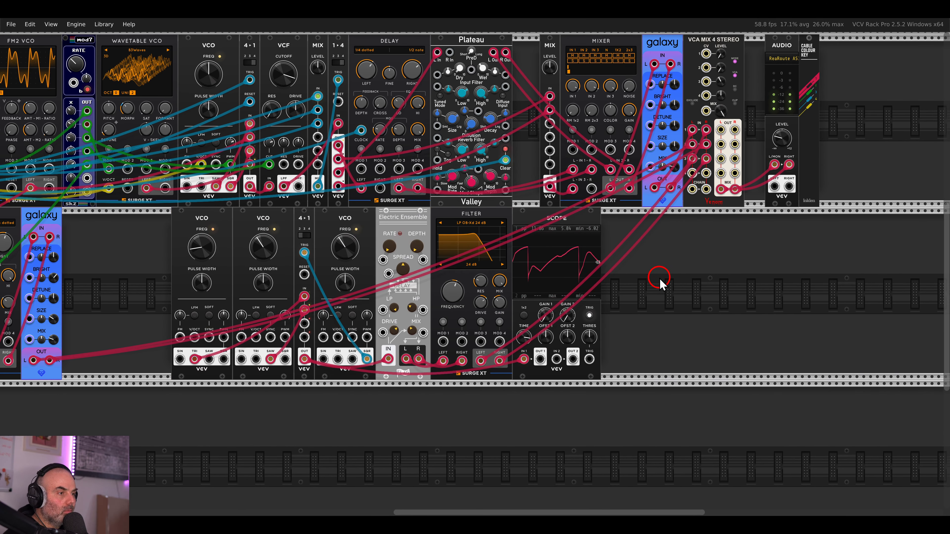
{"action": "right_click", "coordinate": [659, 283]}
{"action": "key", "text": "Escape"}
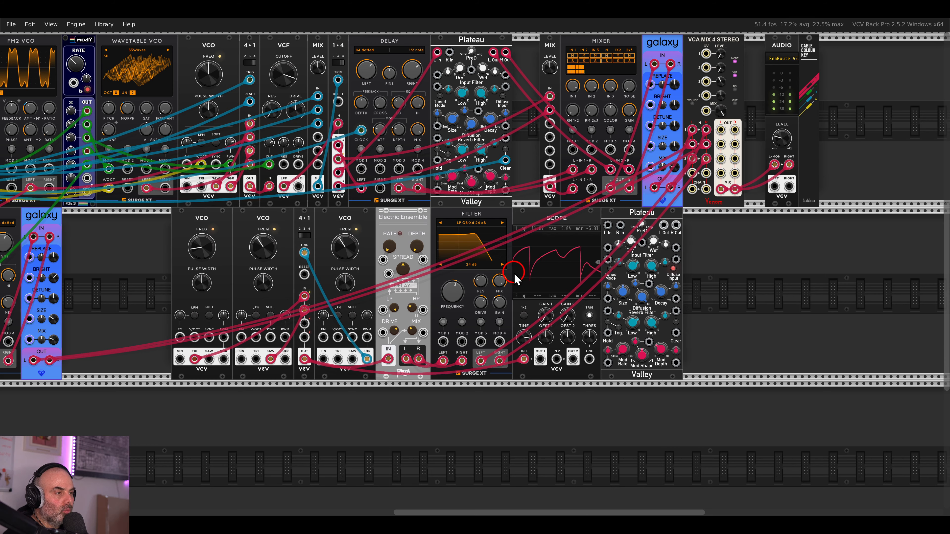
Route the Filter's stereo output through the new Plateau into the VCA MIX's third channel and set Plateau's modulation depth to about 36.6%
{"action": "left_click_drag", "start_coordinate": [693, 158], "coordinate": [607, 225]}
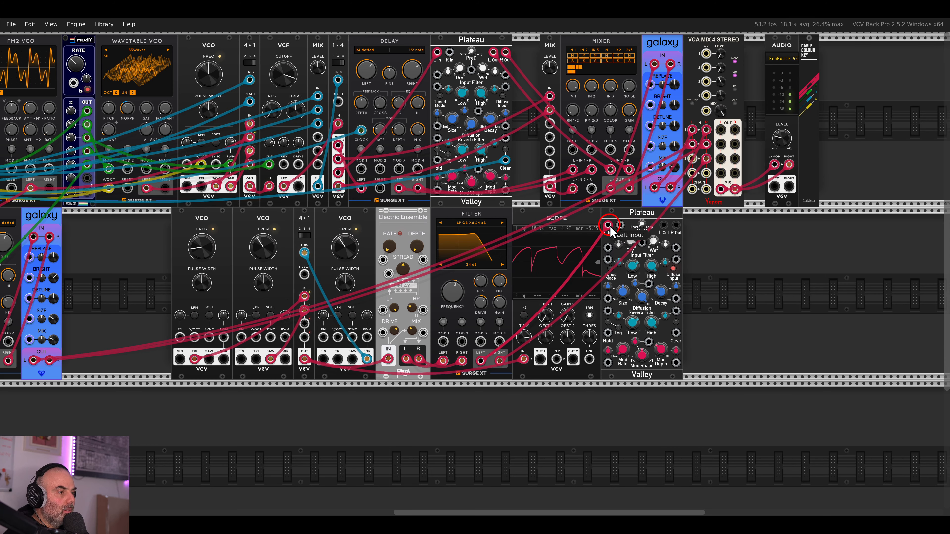
{"action": "left_click_drag", "start_coordinate": [705, 159], "coordinate": [653, 207]}
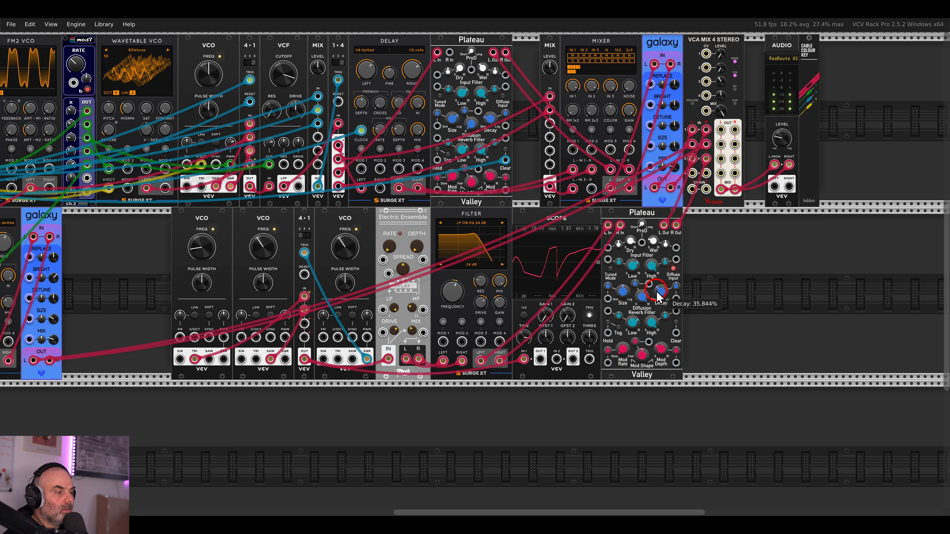
{"action": "left_click", "coordinate": [655, 340]}
{"action": "left_click", "coordinate": [660, 350]}
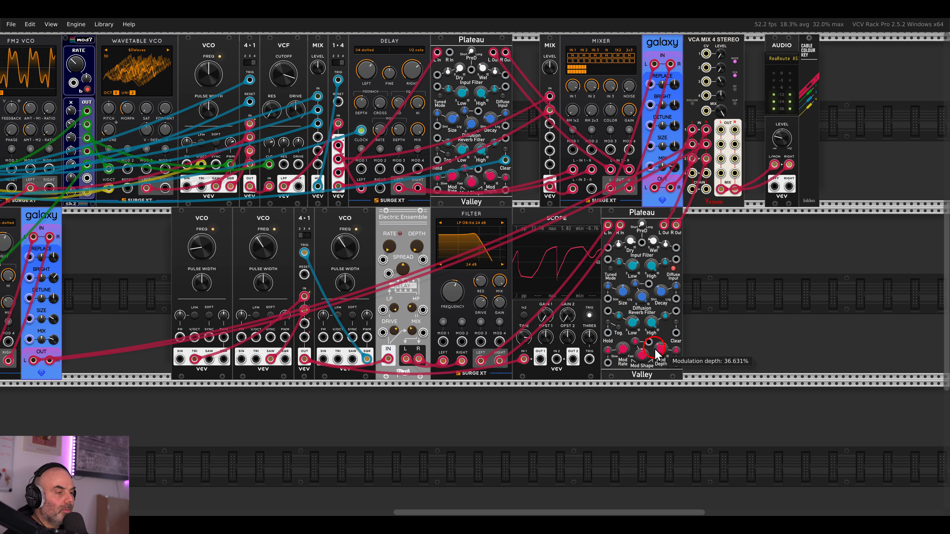
Patch one of the lower mod7 modulation outputs to the Filter's MOD 1 input
{"action": "left_click_drag", "start_coordinate": [426, 269], "coordinate": [583, 272]}
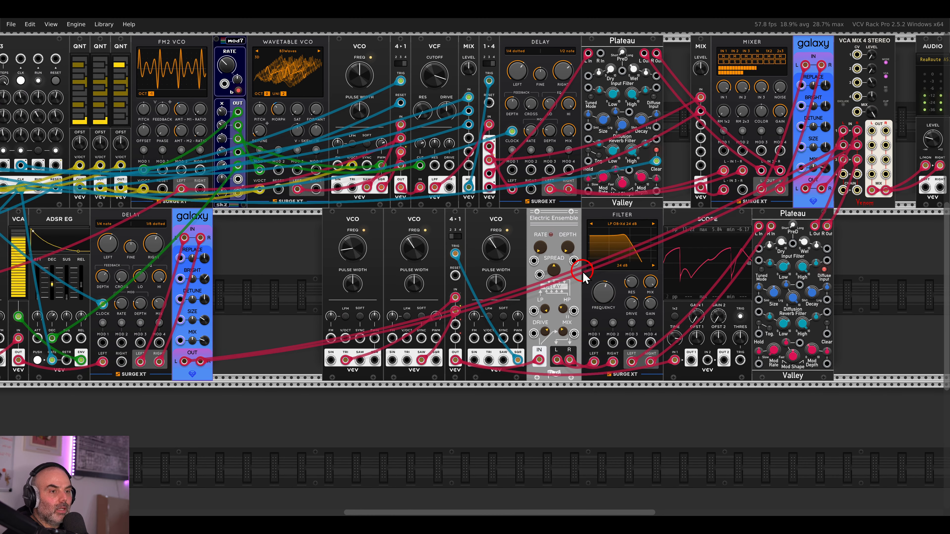
{"action": "left_click", "coordinate": [245, 185]}
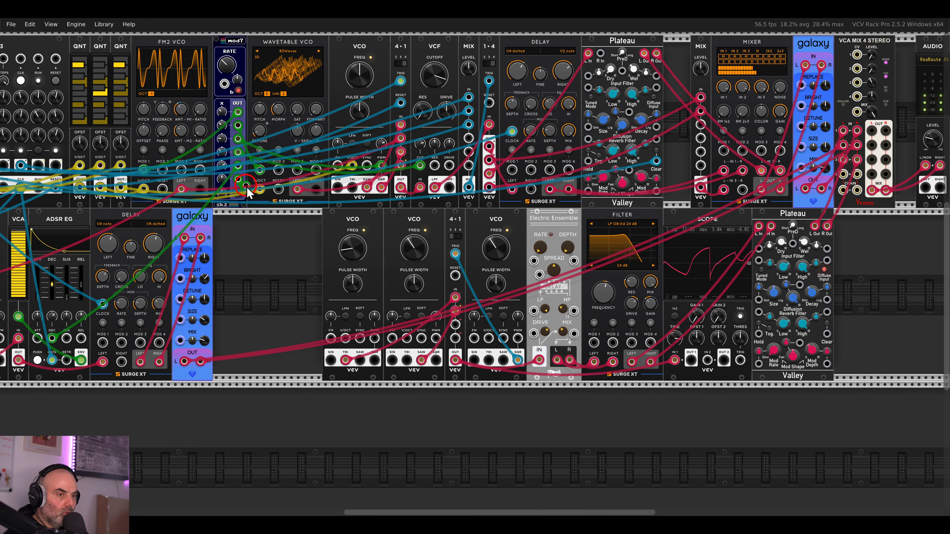
{"action": "left_click_drag", "start_coordinate": [247, 191], "coordinate": [594, 342]}
{"action": "scroll", "coordinate": [596, 346], "scroll_direction": "up", "scroll_amount": 3}
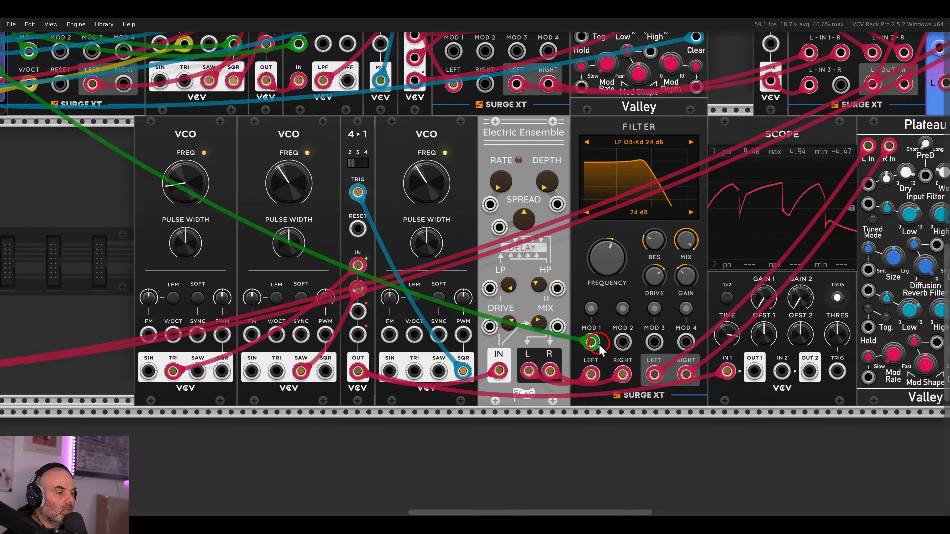
Assign MOD 1 to the Filter's frequency with a small modulation amount
{"action": "scroll", "coordinate": [598, 348], "scroll_direction": "up", "scroll_amount": 2}
{"action": "left_click", "coordinate": [589, 308]}
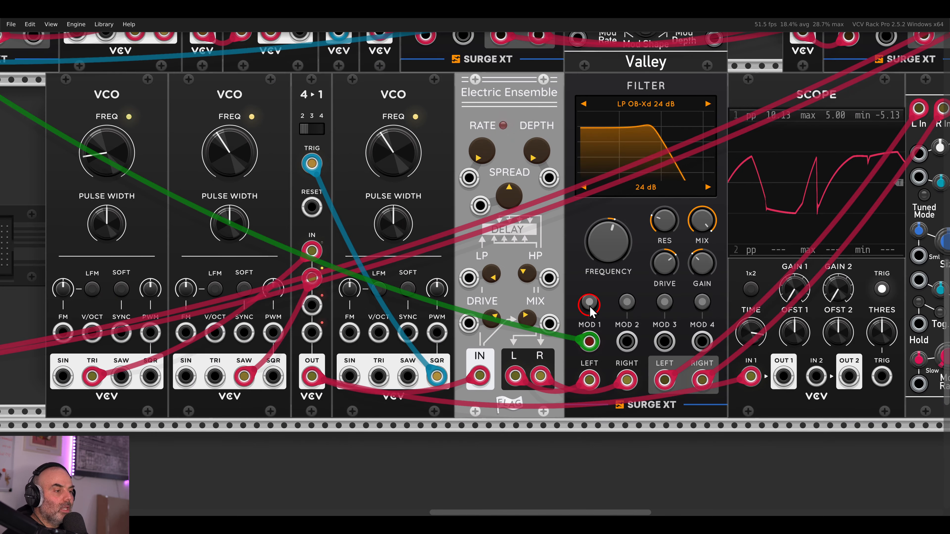
{"action": "left_click", "coordinate": [590, 304]}
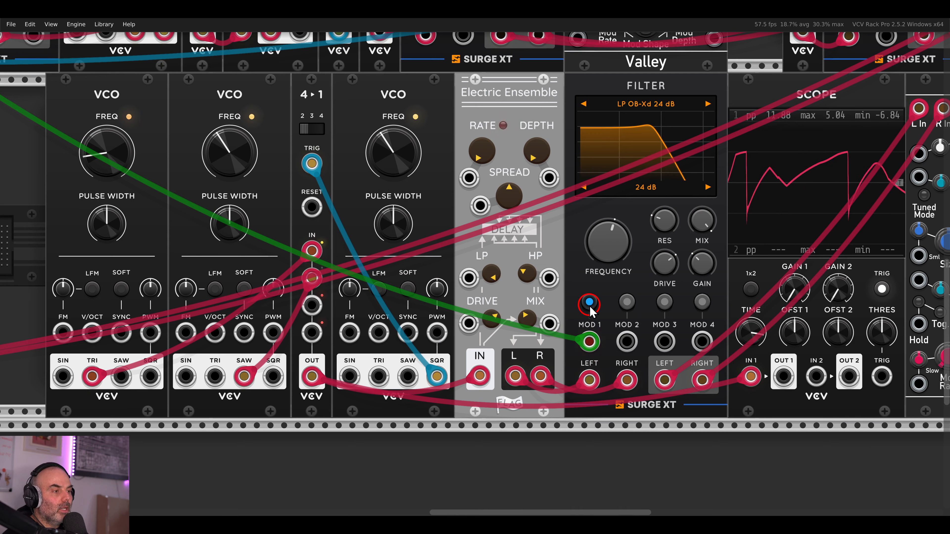
{"action": "left_click_drag", "start_coordinate": [601, 261], "coordinate": [602, 258]}
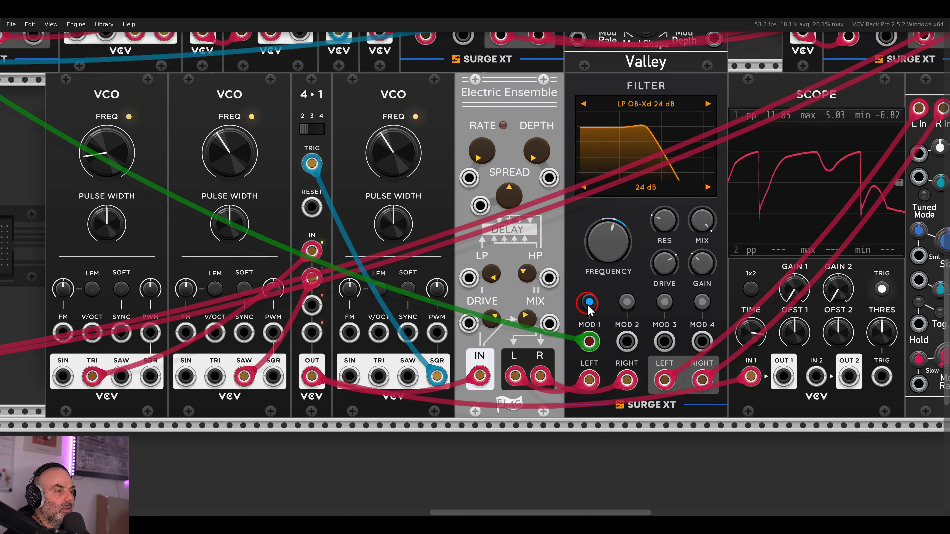
Balance the VCA MIX 4 STEREO levels, setting channel 1 to about 1.49 dB and channel 2 to about -1.36 dB
{"action": "scroll", "coordinate": [589, 307], "scroll_direction": "down", "scroll_amount": 6}
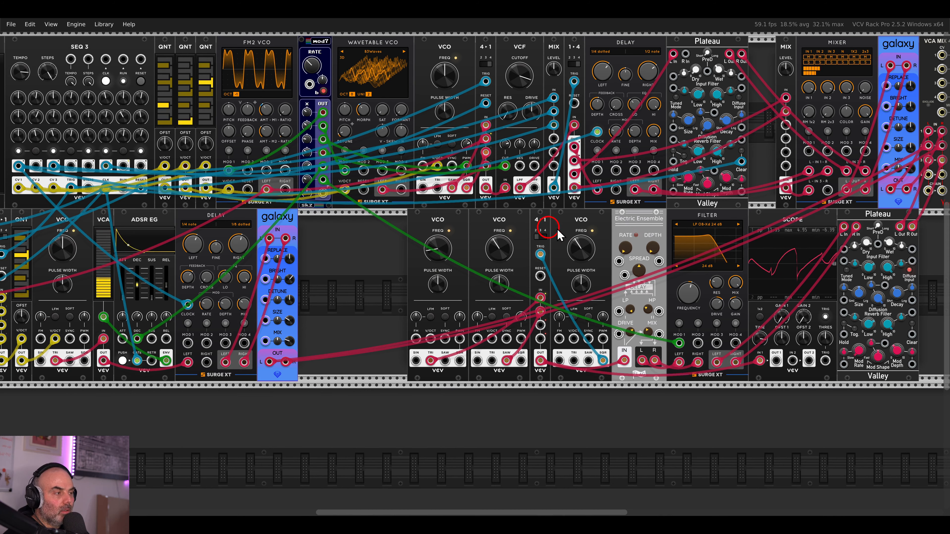
{"action": "scroll", "coordinate": [558, 235], "scroll_direction": "right", "scroll_amount": 10}
{"action": "scroll", "coordinate": [561, 225], "scroll_direction": "up", "scroll_amount": 3}
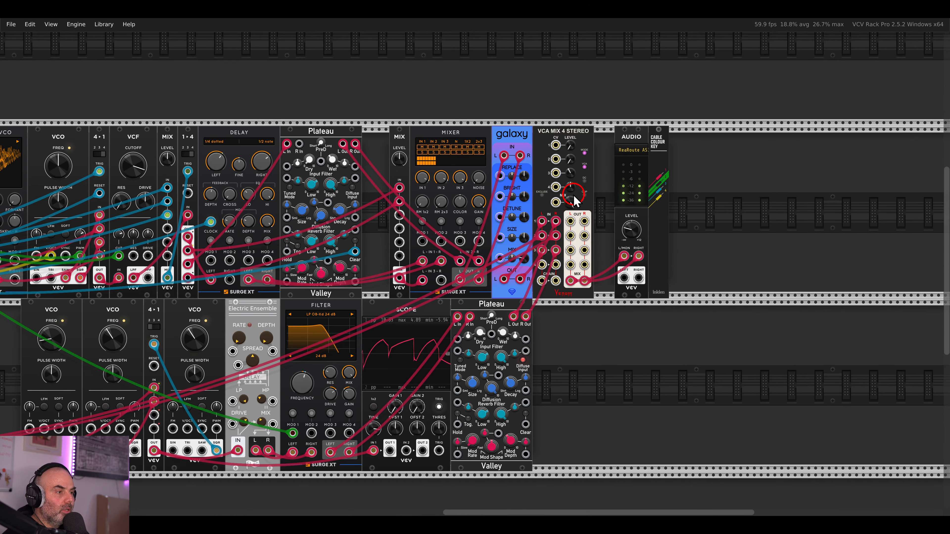
{"action": "scroll", "coordinate": [574, 200], "scroll_direction": "up", "scroll_amount": 3}
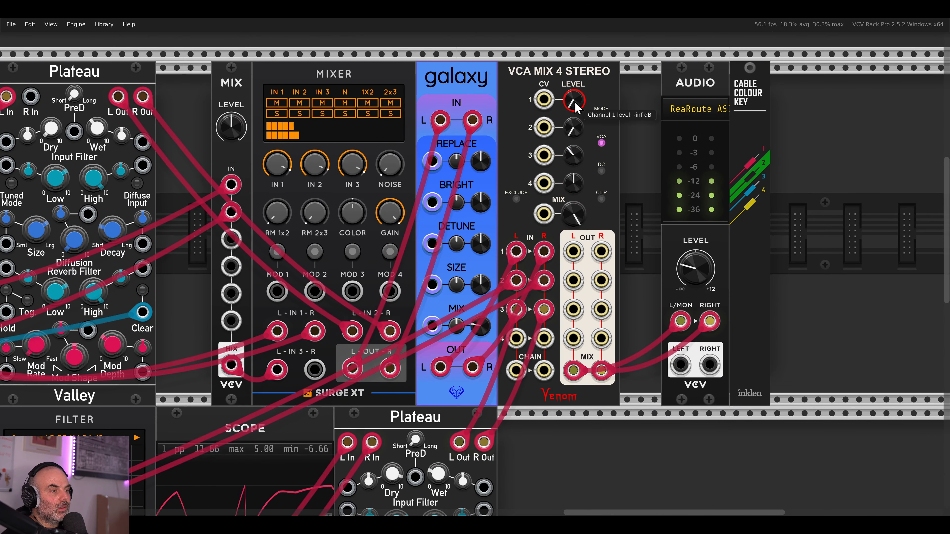
{"action": "left_click_drag", "start_coordinate": [575, 107], "coordinate": [576, 127]}
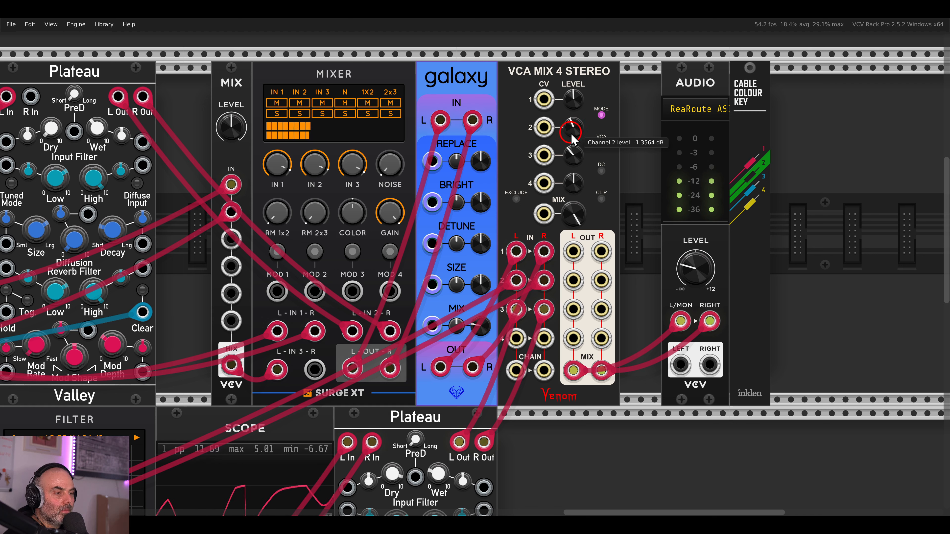
{"action": "left_click_drag", "start_coordinate": [570, 104], "coordinate": [559, 91]}
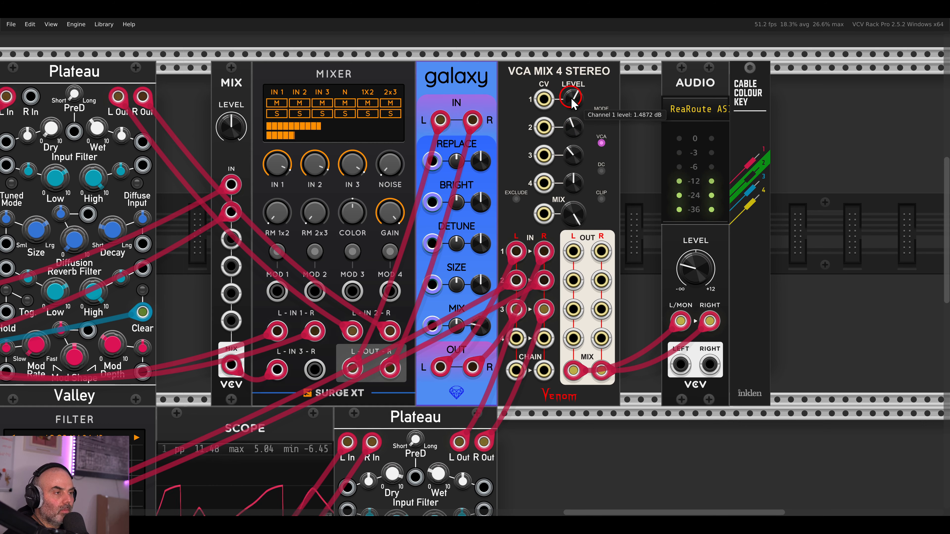
{"action": "left_click_drag", "start_coordinate": [573, 127], "coordinate": [573, 131]}
{"action": "scroll", "coordinate": [573, 131], "scroll_direction": "down", "scroll_amount": 6}
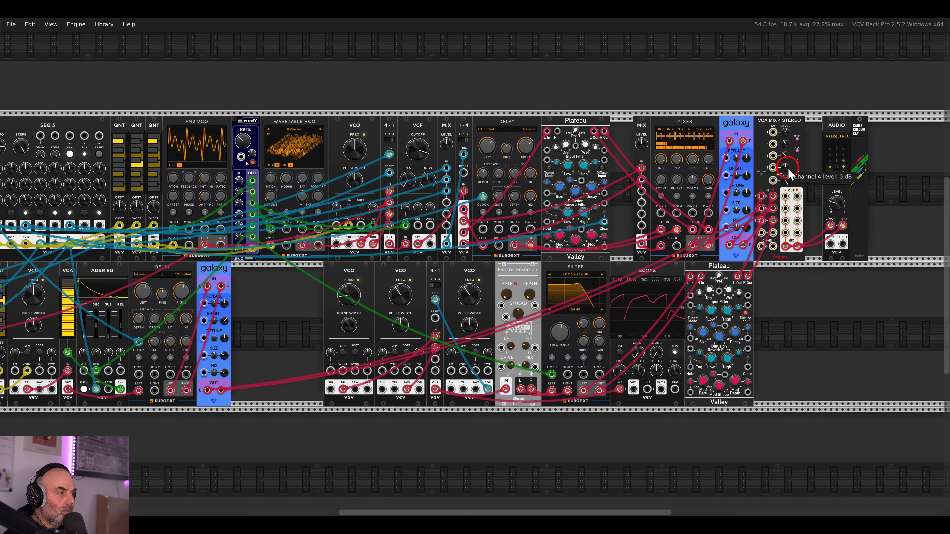
{"action": "left_click_drag", "start_coordinate": [785, 155], "coordinate": [786, 170]}
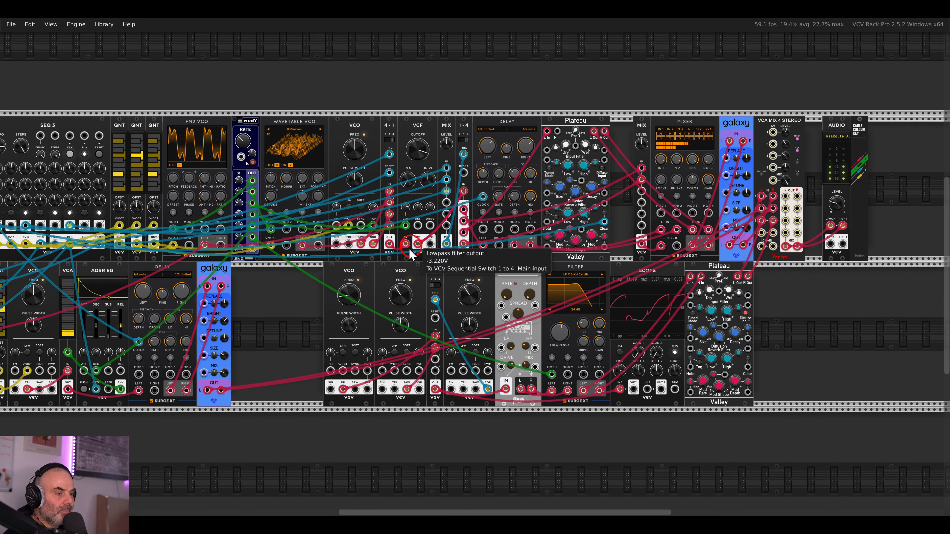
Open the module browser from the empty rack space above the Notes module and search for "switch"
{"action": "left_click", "coordinate": [277, 294]}
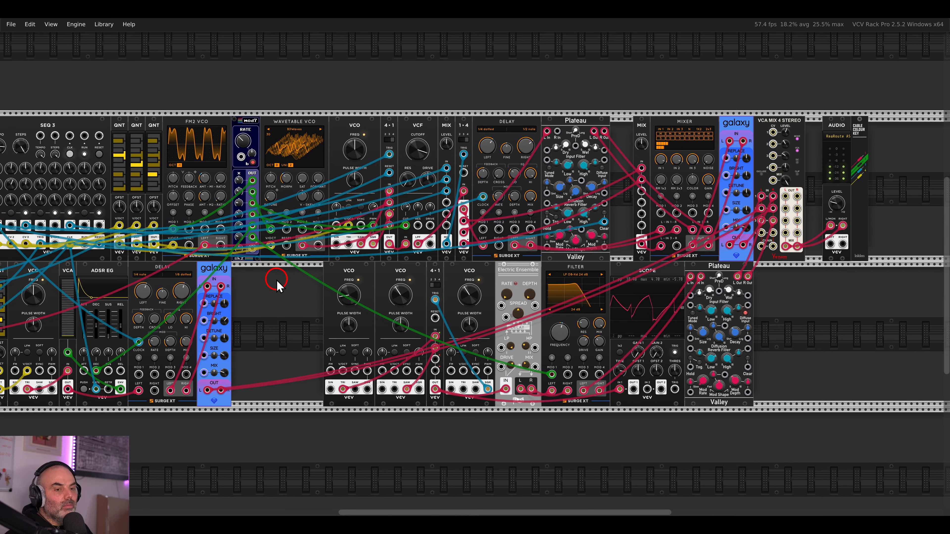
{"action": "left_click_drag", "start_coordinate": [277, 279], "coordinate": [511, 304]}
{"action": "left_click_drag", "start_coordinate": [319, 255], "coordinate": [451, 250]}
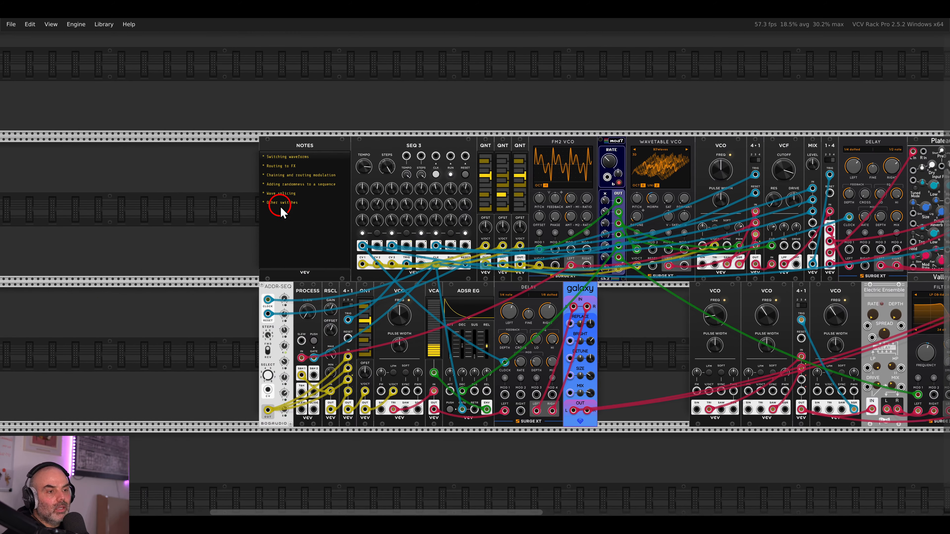
{"action": "scroll", "coordinate": [276, 206], "scroll_direction": "up", "scroll_amount": 3}
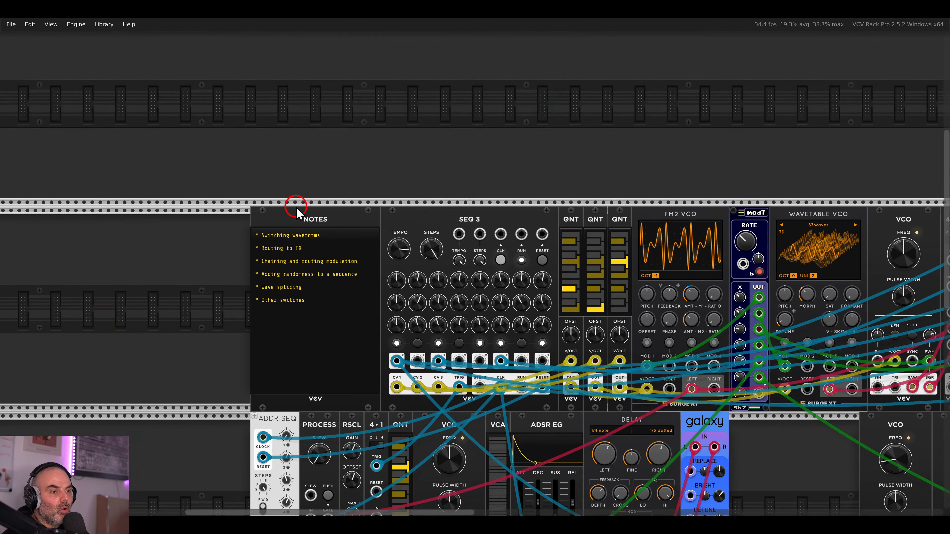
{"action": "right_click", "coordinate": [297, 210]}
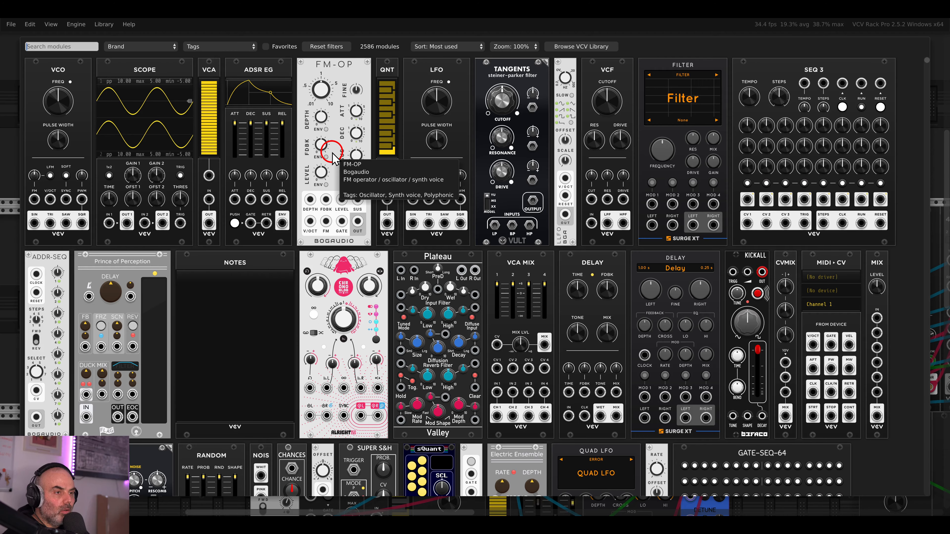
{"action": "type", "text": "switches"}
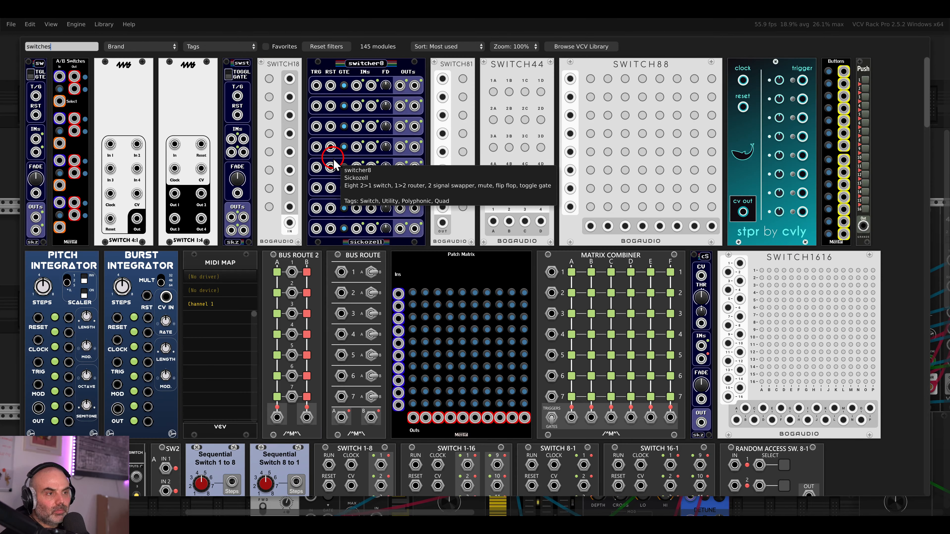
{"action": "key", "text": "BackSpace"}
{"action": "key", "text": "BackSpace"}
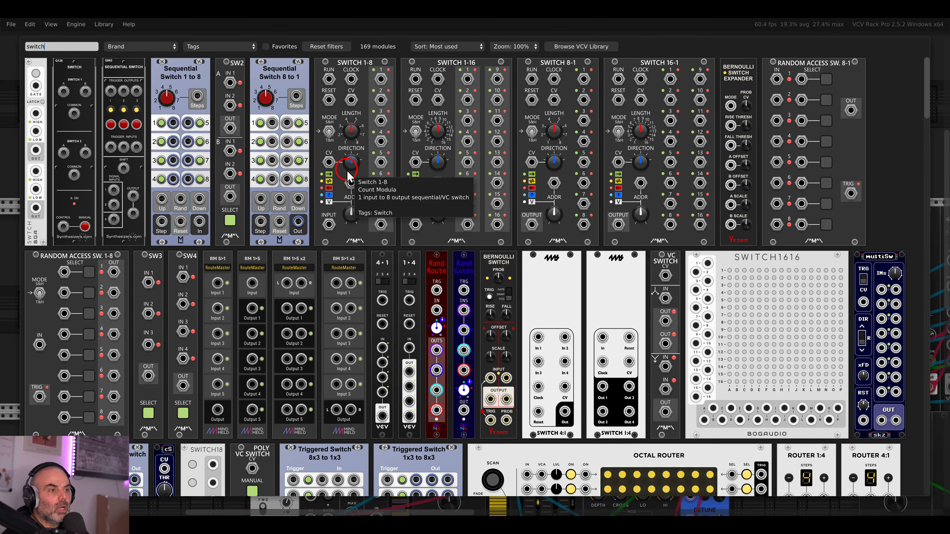
Add Count Modula's Switch 1-8 and Switch 1-16 side by side in the empty row above the patch
{"action": "left_click_drag", "start_coordinate": [368, 123], "coordinate": [392, 142]}
{"action": "scroll", "coordinate": [393, 142], "scroll_direction": "up", "scroll_amount": 3}
{"action": "right_click", "coordinate": [471, 149]}
{"action": "left_click_drag", "start_coordinate": [468, 151], "coordinate": [464, 152]}
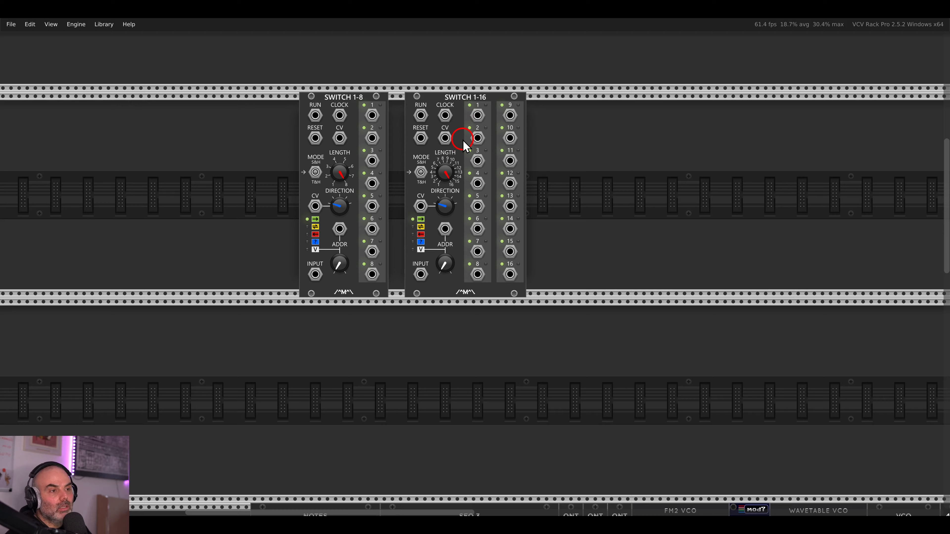
{"action": "scroll", "coordinate": [329, 170], "scroll_direction": "up", "scroll_amount": 3}
Cycle the Switch 1-8's direction through Reverse and its other modes back to forward, and delete both Count Modula switches
{"action": "left_click", "coordinate": [341, 180]}
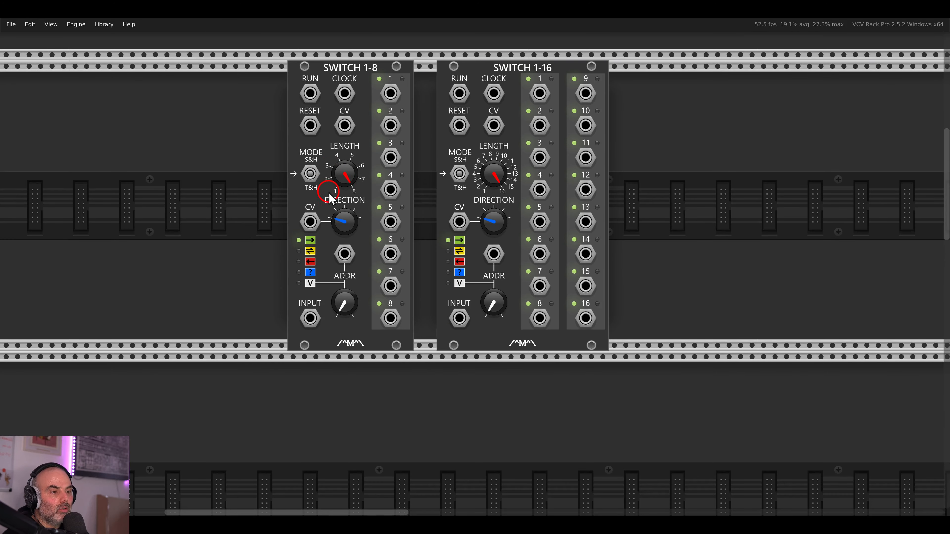
{"action": "left_click", "coordinate": [342, 223]}
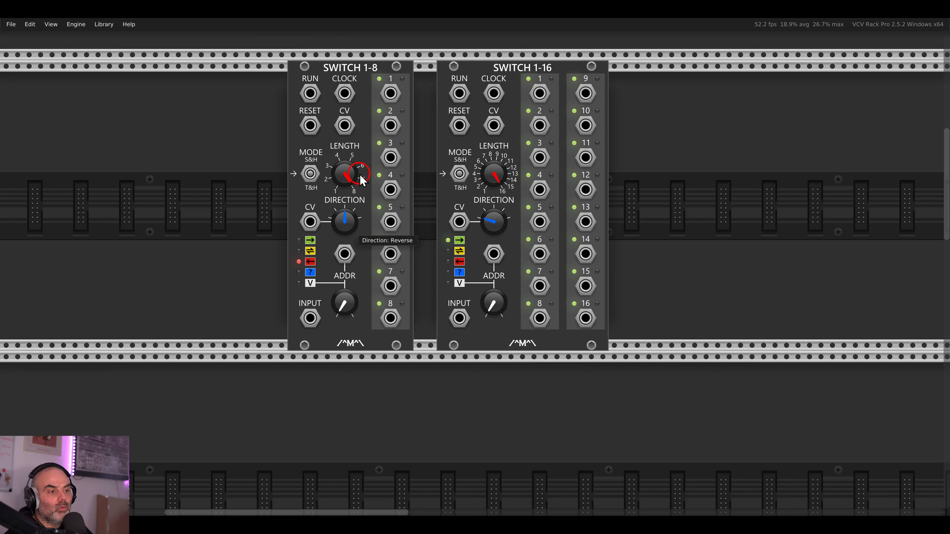
{"action": "left_click", "coordinate": [344, 173]}
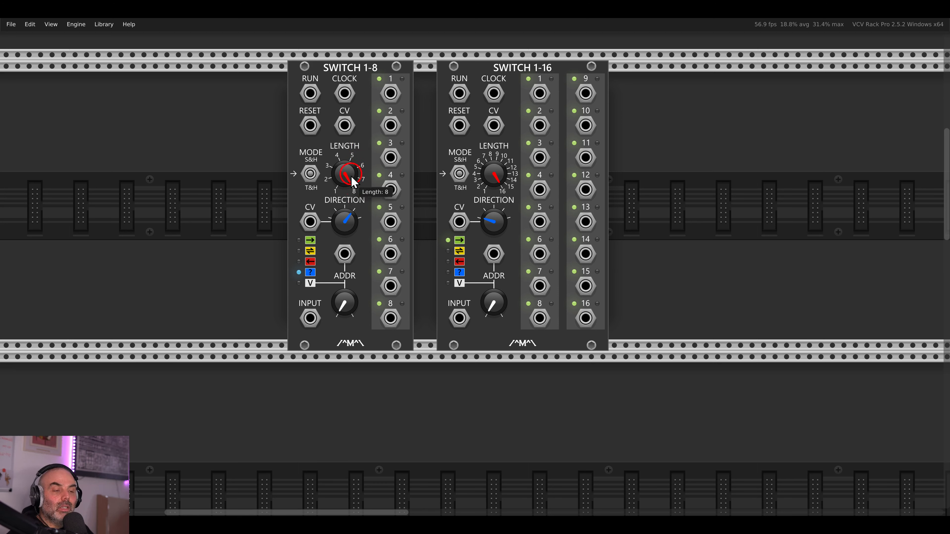
{"action": "left_click", "coordinate": [347, 221]}
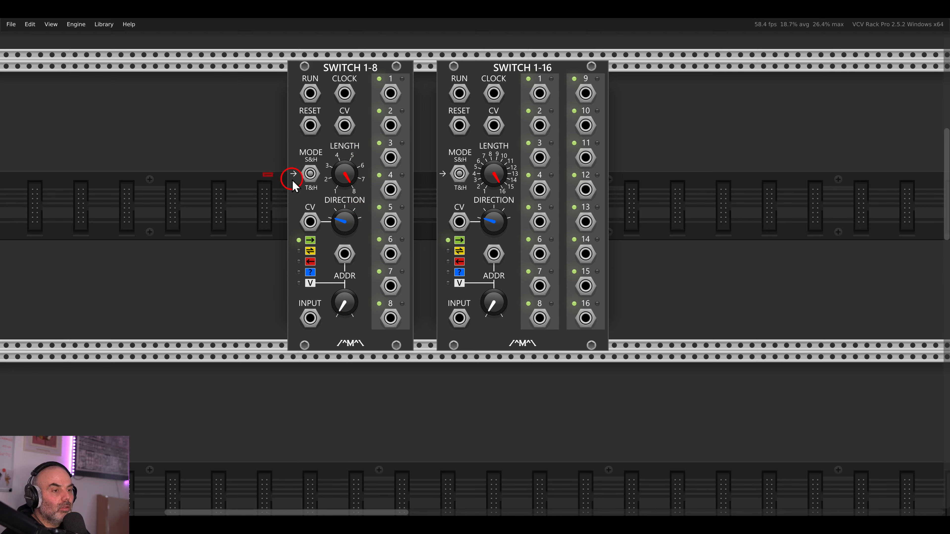
{"action": "left_click_drag", "start_coordinate": [291, 178], "coordinate": [545, 201]}
{"action": "left_click", "coordinate": [542, 202]}
Add the Sequential Switch 1 to 8 from the module browser for a brief look and delete it again
{"action": "key", "text": "Return"}
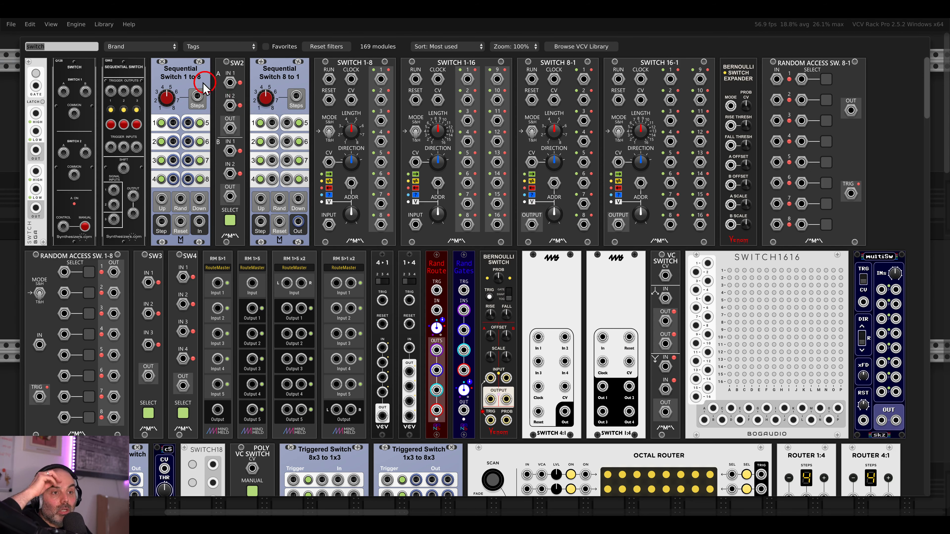
{"action": "left_click", "coordinate": [182, 99]}
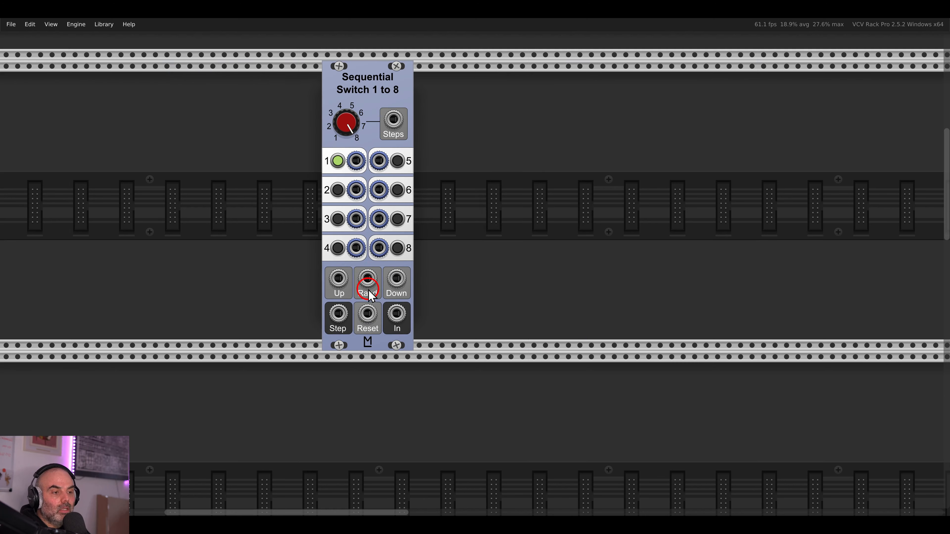
{"action": "key", "text": "Delete"}
Reopen the module browser and look through the remaining switch, router and matrix modules matching "switch"
{"action": "key", "text": "Return"}
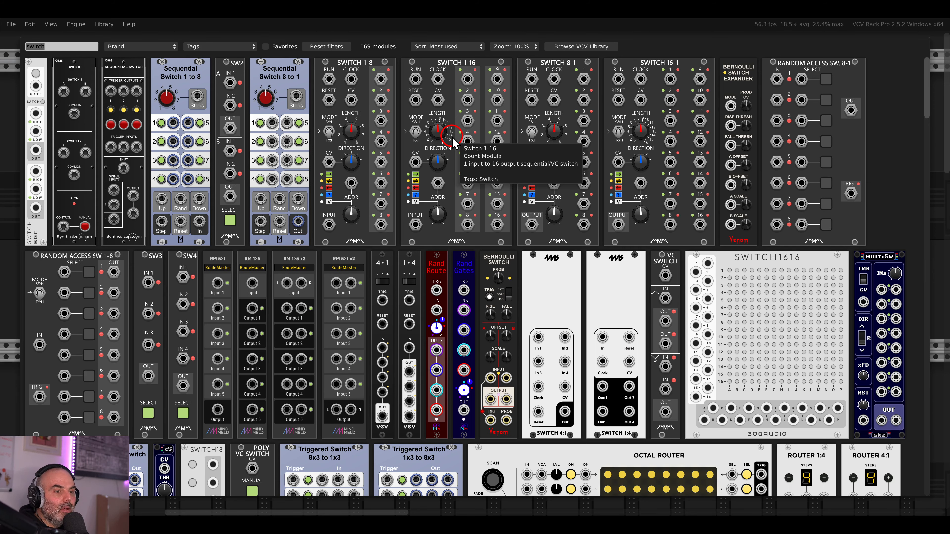
{"action": "scroll", "coordinate": [452, 138], "scroll_direction": "down", "scroll_amount": 4}
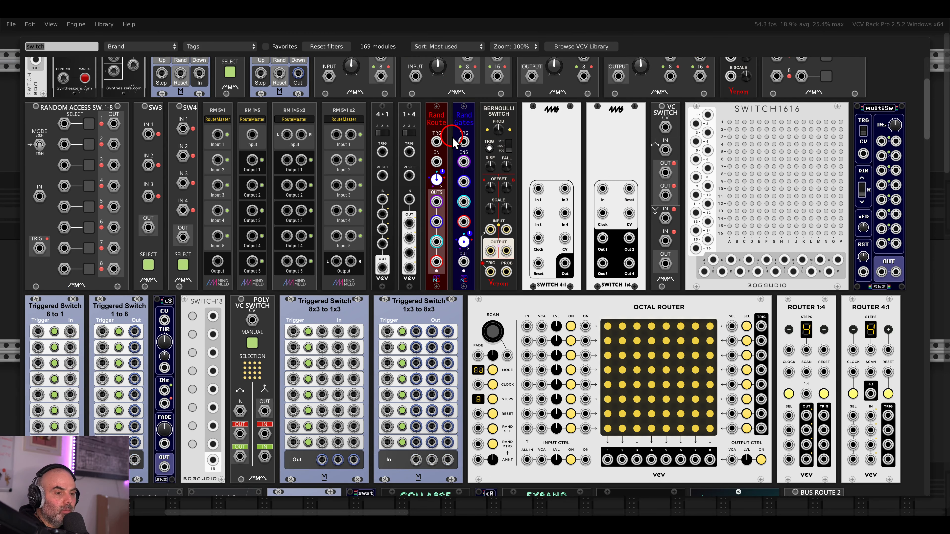
{"action": "scroll", "coordinate": [451, 136], "scroll_direction": "down", "scroll_amount": 3}
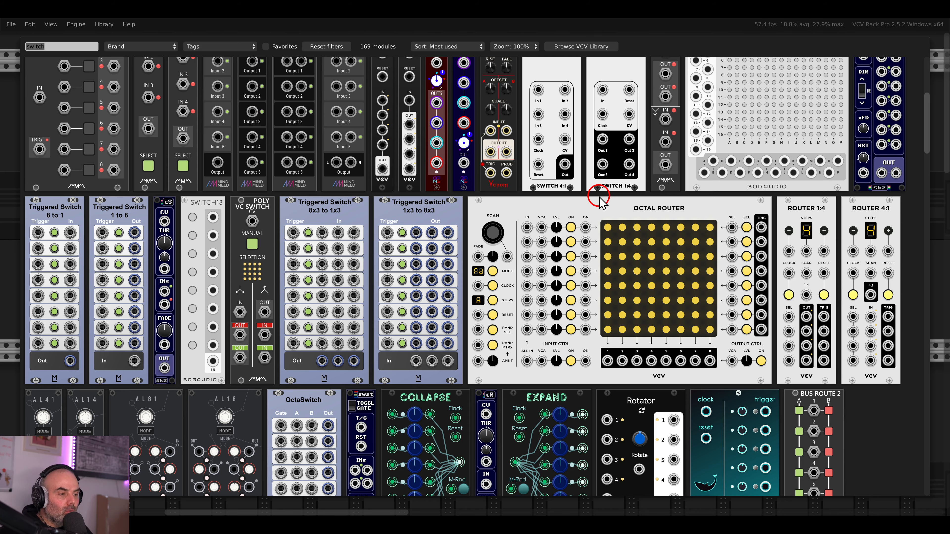
{"action": "scroll", "coordinate": [542, 195], "scroll_direction": "down", "scroll_amount": 5}
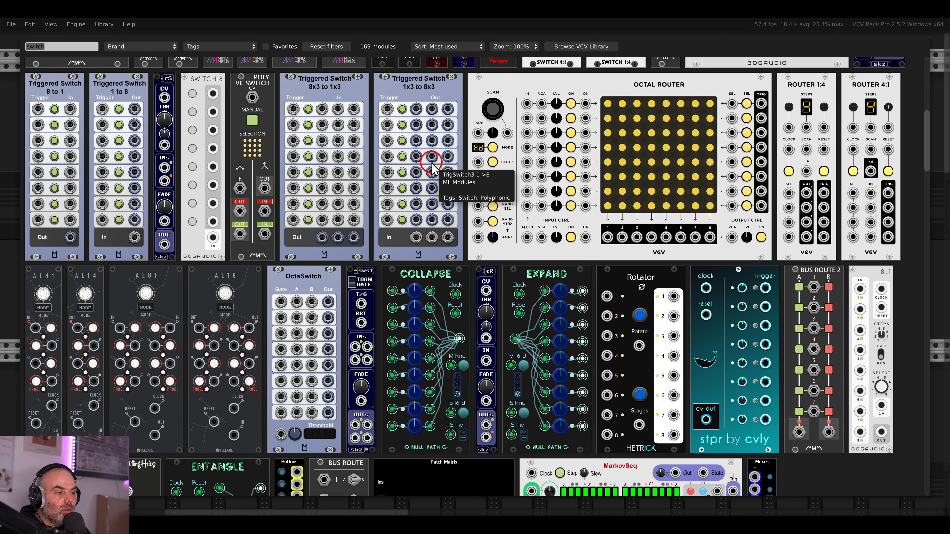
{"action": "scroll", "coordinate": [431, 169], "scroll_direction": "down", "scroll_amount": 9}
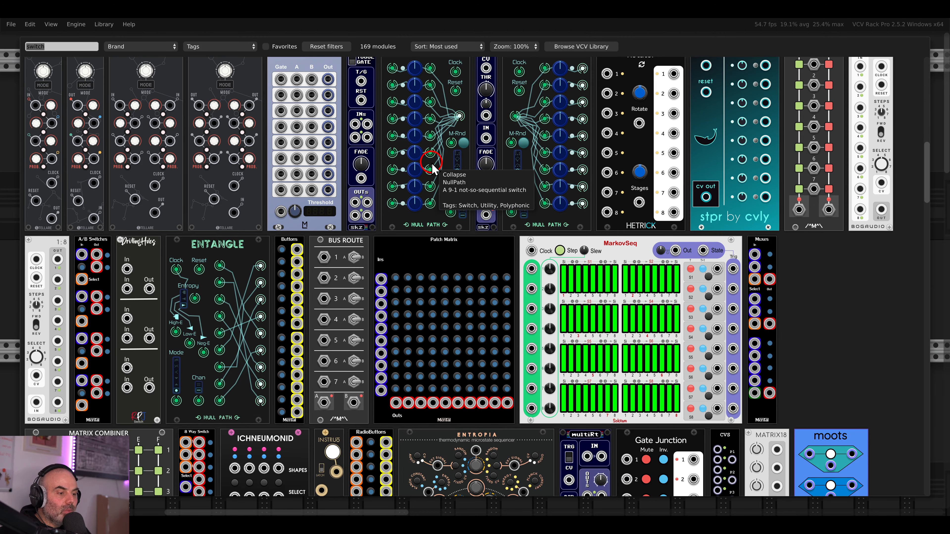
{"action": "scroll", "coordinate": [433, 170], "scroll_direction": "down", "scroll_amount": 7}
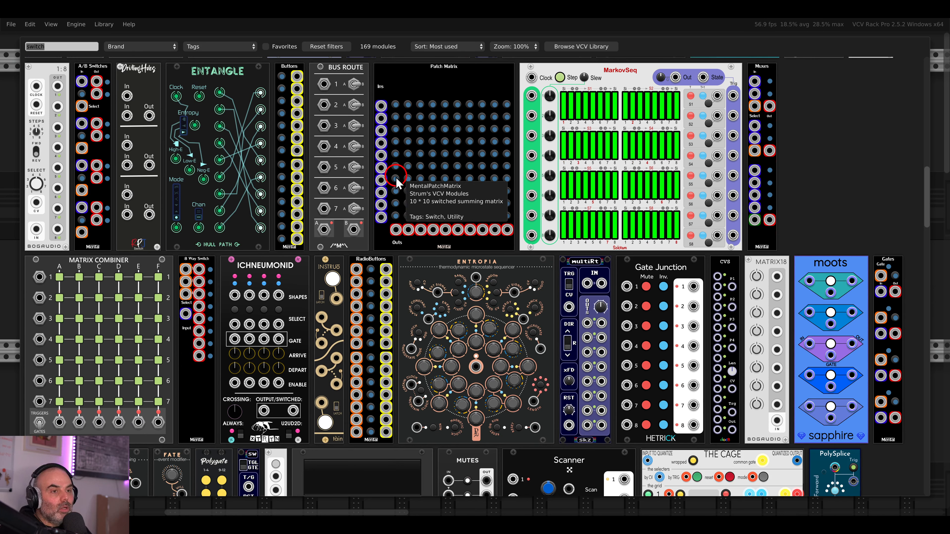
Add Instruō's tàin to the empty row for a brief look, and replace it with the Befaco Muxlicer found by searching "mux"
{"action": "left_click", "coordinate": [340, 264]}
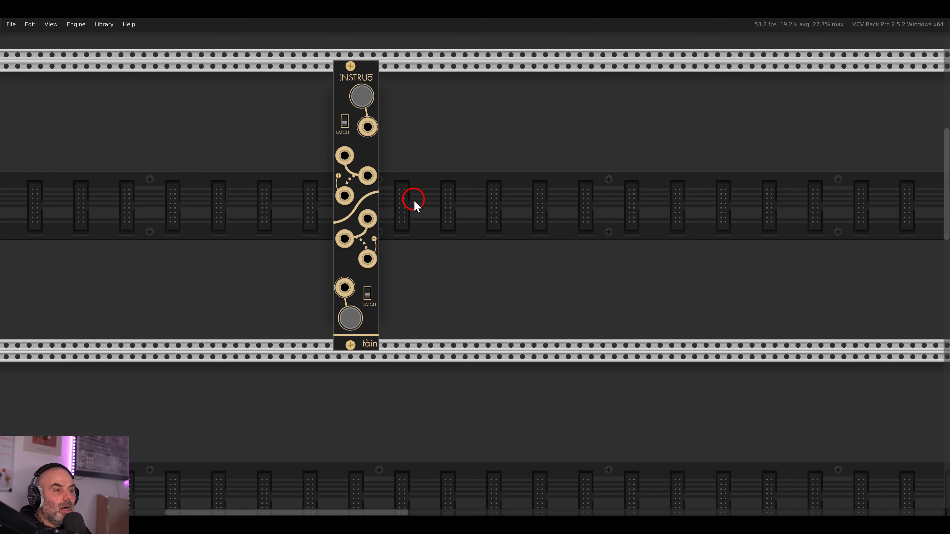
{"action": "right_click", "coordinate": [414, 200]}
{"action": "scroll", "coordinate": [433, 204], "scroll_direction": "down", "scroll_amount": 1}
{"action": "key", "text": "BackSpace"}
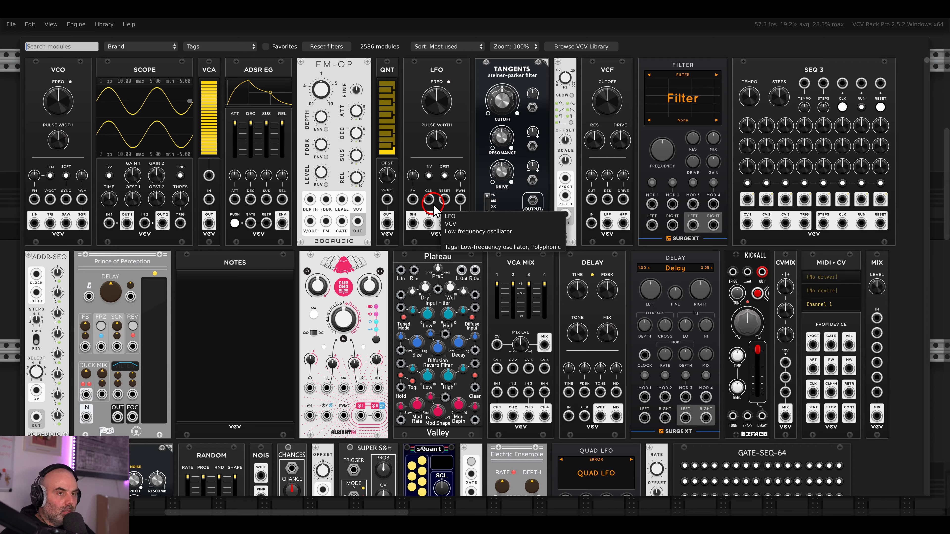
{"action": "type", "text": "mux"}
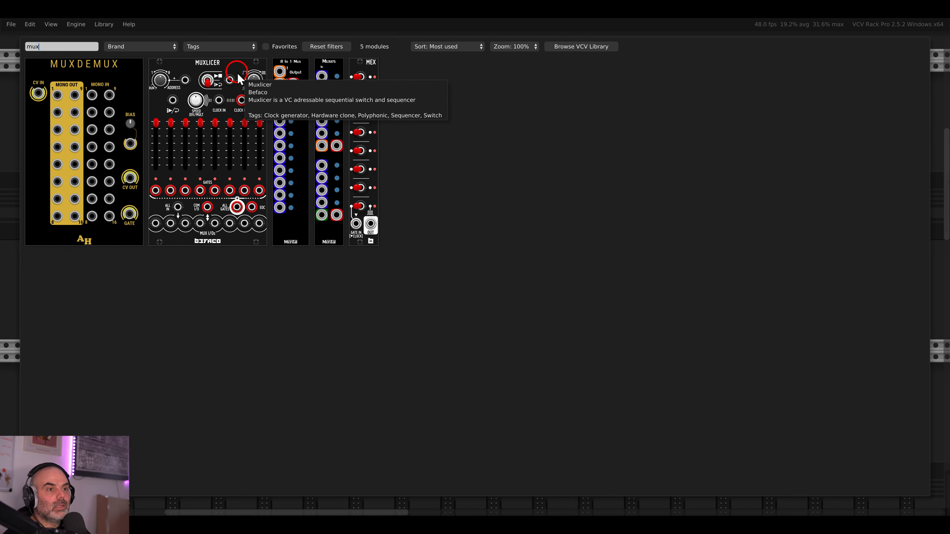
{"action": "left_click_drag", "start_coordinate": [237, 72], "coordinate": [569, 157]}
{"action": "left_click_drag", "start_coordinate": [395, 109], "coordinate": [431, 169]}
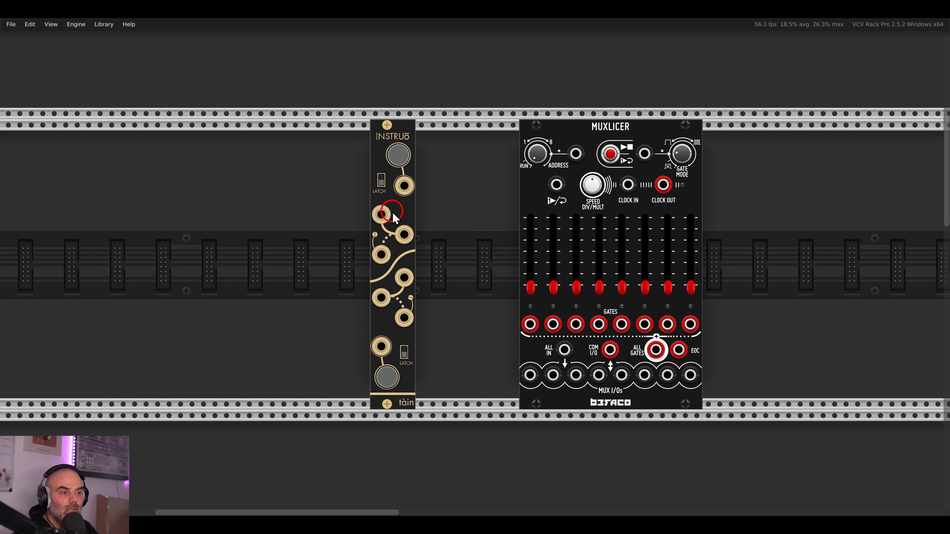
{"action": "key", "text": "Delete"}
Set the Muxlicer's input/output mode to 1 input ▸ 8 outputs and delete the module from the empty row
{"action": "left_click_drag", "start_coordinate": [588, 133], "coordinate": [497, 134]}
{"action": "right_click", "coordinate": [497, 134]}
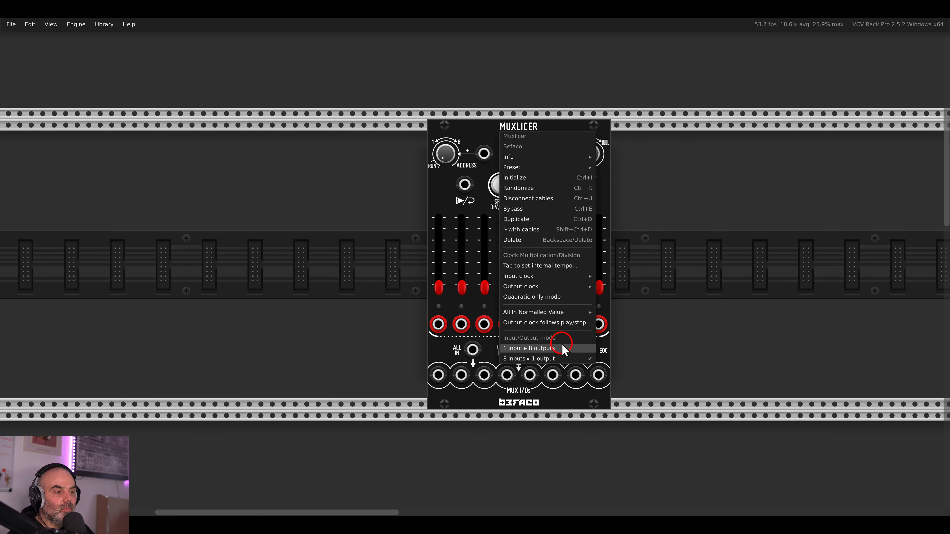
{"action": "left_click", "coordinate": [581, 352]}
{"action": "left_click_drag", "start_coordinate": [646, 269], "coordinate": [586, 215]}
{"action": "key", "text": "Delete"}
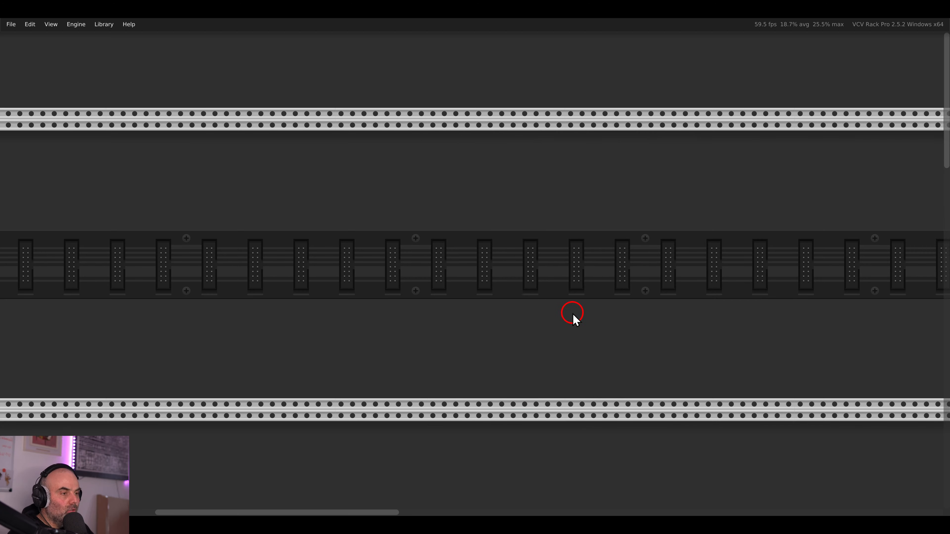
Review the list of switching techniques in the Notes module and look over both rows of the complete patch
{"action": "scroll", "coordinate": [573, 316], "scroll_direction": "down", "scroll_amount": 5}
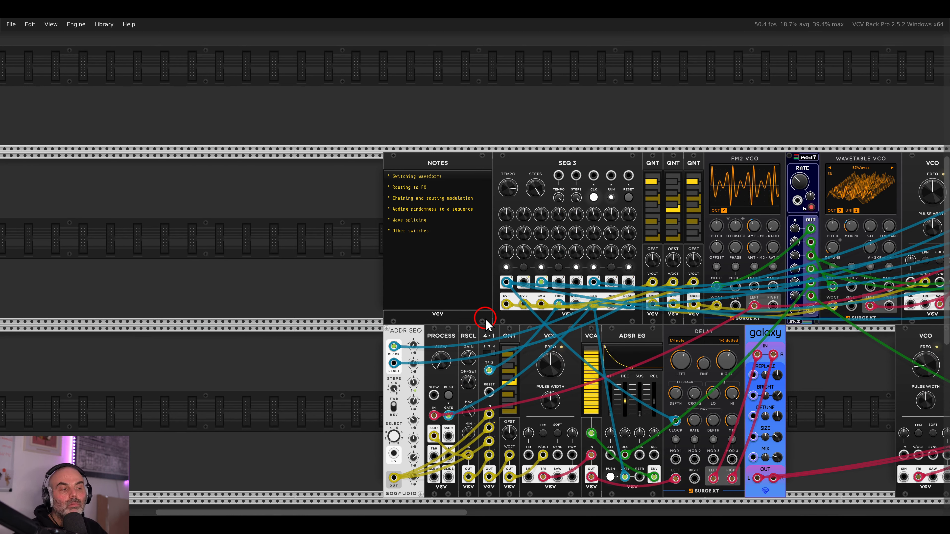
{"action": "scroll", "coordinate": [419, 219], "scroll_direction": "up", "scroll_amount": 2}
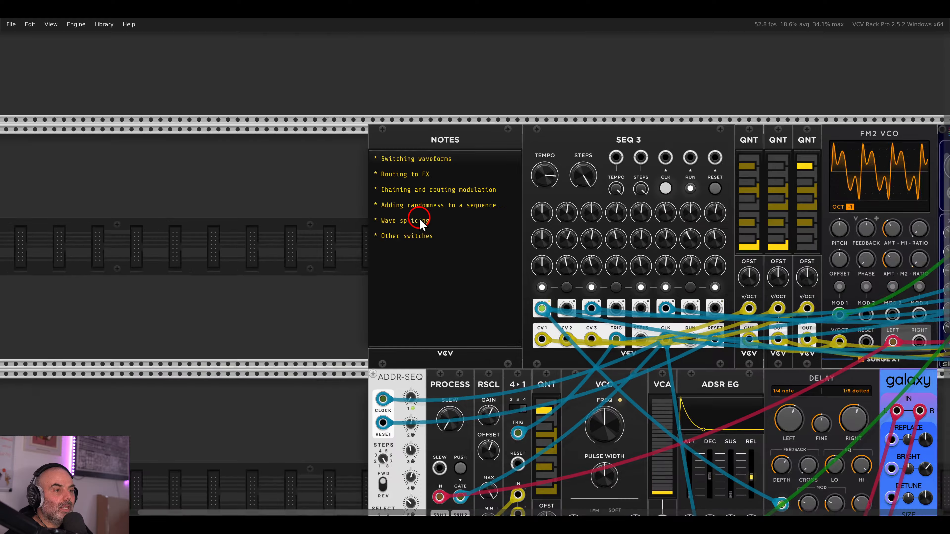
{"action": "scroll", "coordinate": [419, 219], "scroll_direction": "up", "scroll_amount": 2}
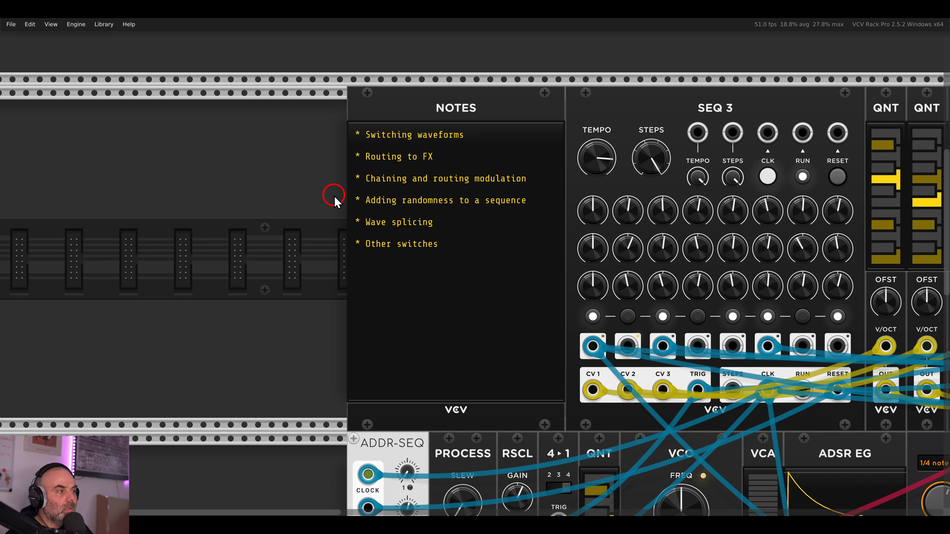
{"action": "scroll", "coordinate": [334, 198], "scroll_direction": "down", "scroll_amount": 5}
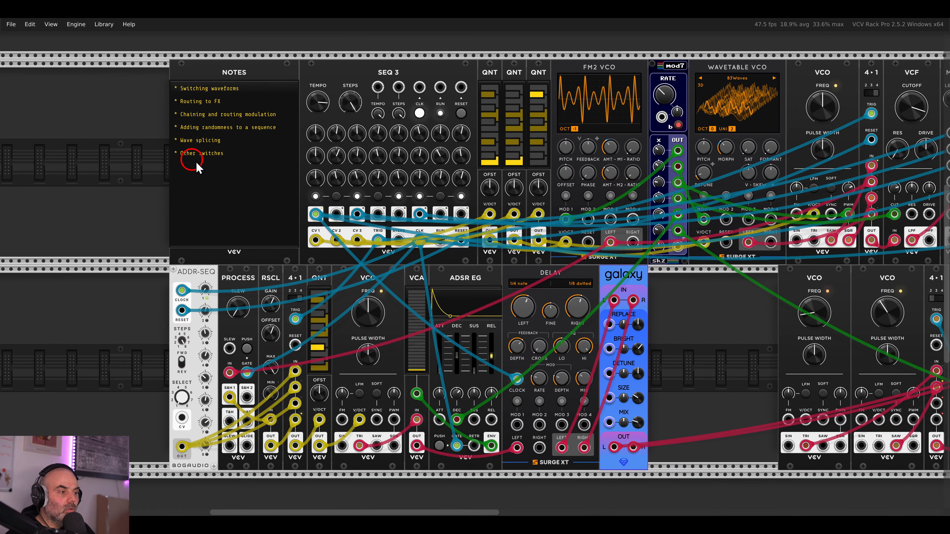
{"action": "scroll", "coordinate": [471, 207], "scroll_direction": "right", "scroll_amount": 8}
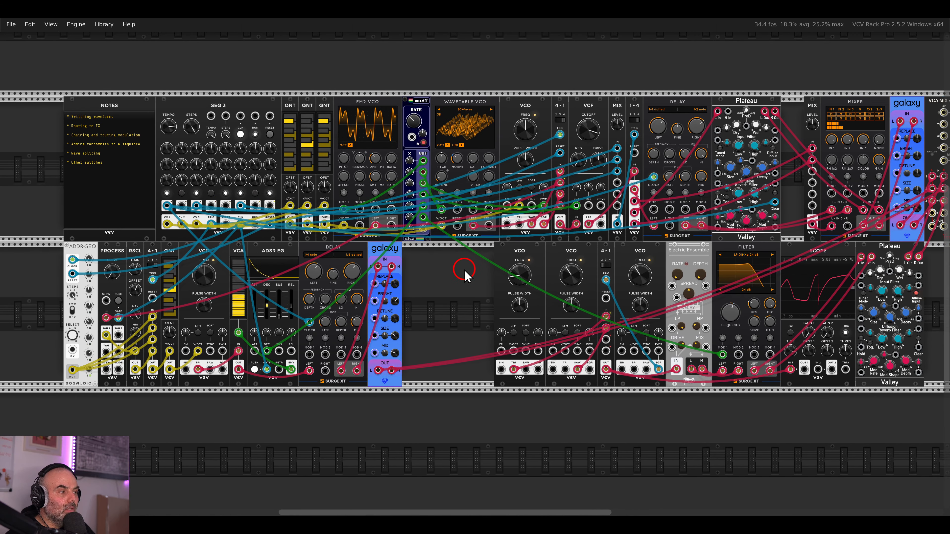
{"action": "scroll", "coordinate": [452, 283], "scroll_direction": "right", "scroll_amount": 2}
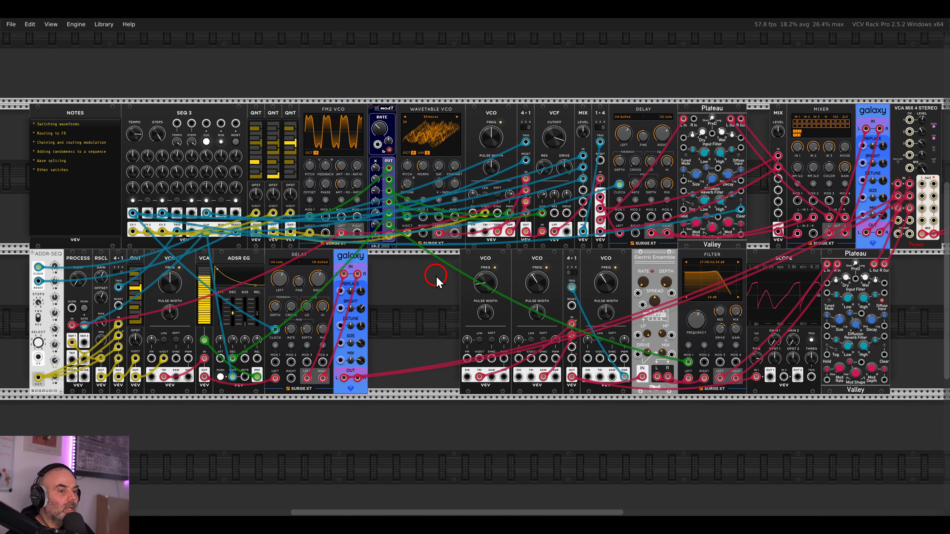
{"action": "left_click_drag", "start_coordinate": [430, 276], "coordinate": [431, 280]}
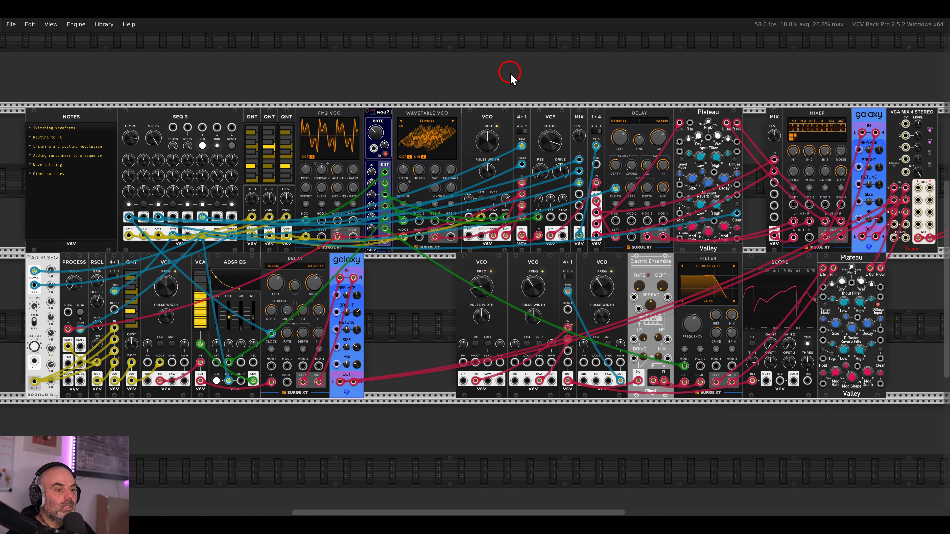
{"action": "left_click_drag", "start_coordinate": [510, 73], "coordinate": [504, 87]}
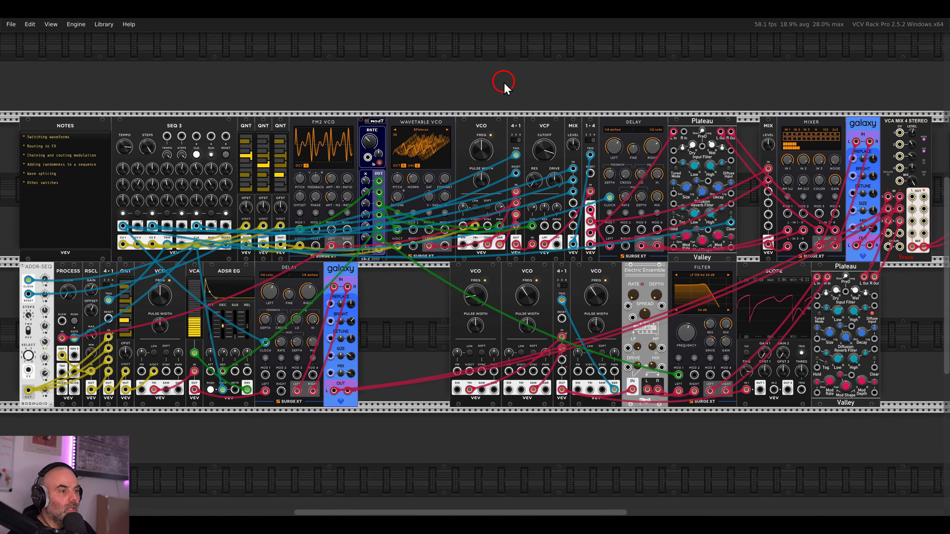